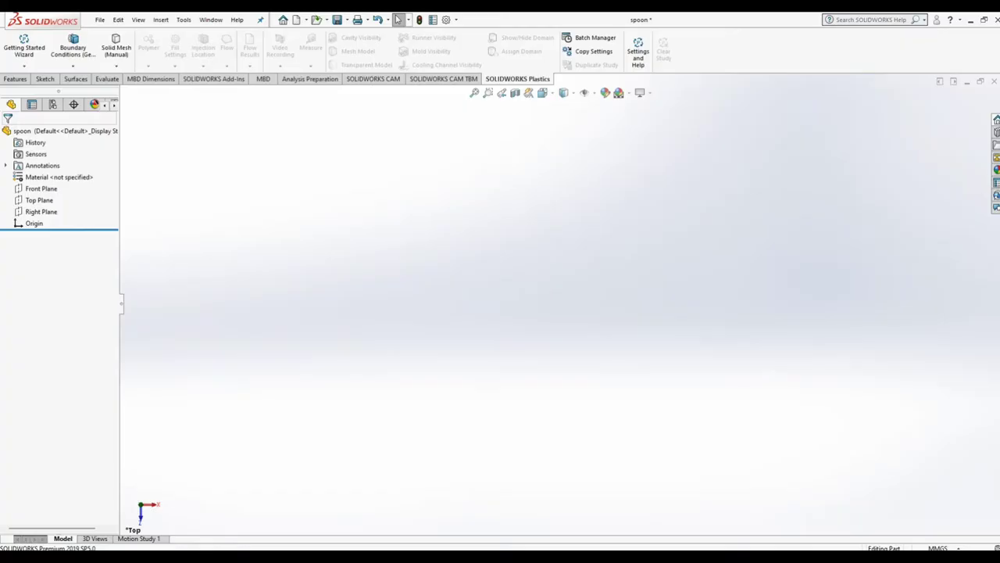
Step: Start a sketch on the Top Plane and draw a horizontal centerline from the origin to the right
left_click(39, 200)
left_click(100, 186)
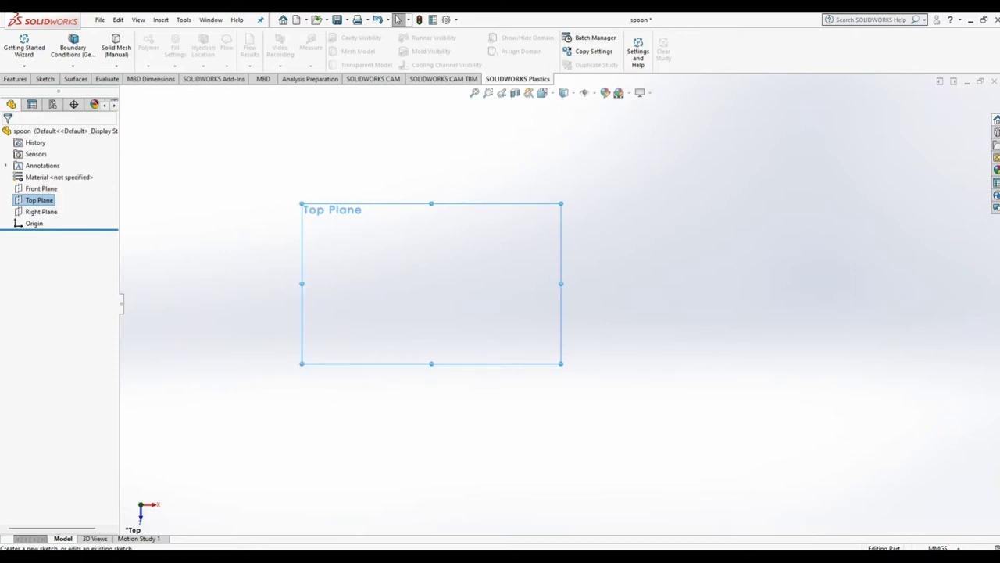
left_click(86, 185)
left_click(78, 37)
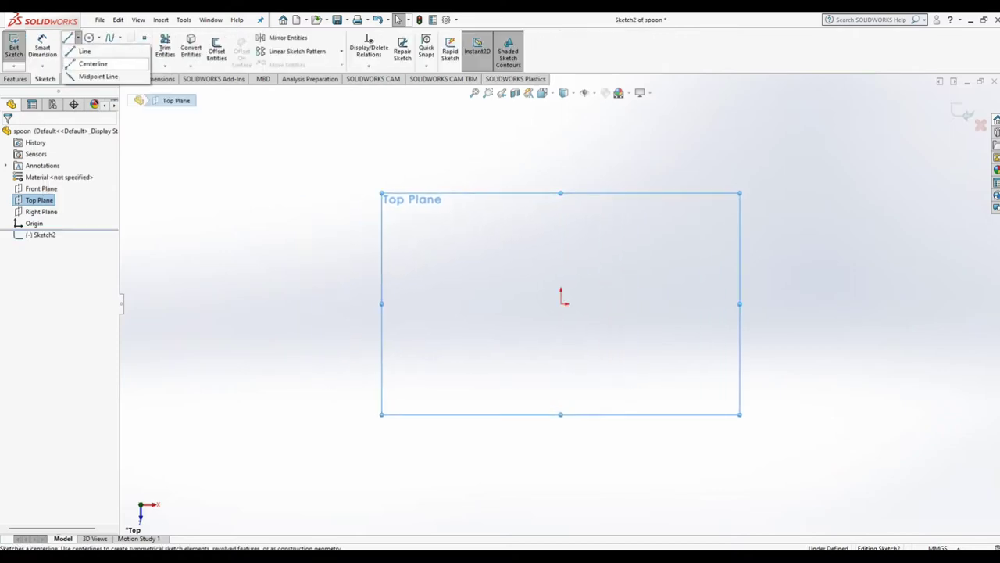
left_click(94, 62)
left_click(561, 303)
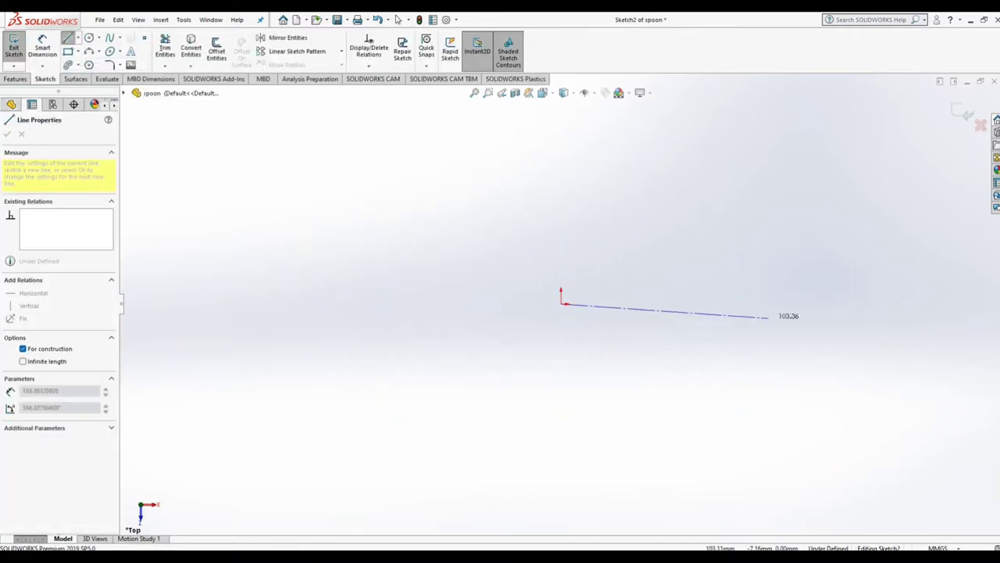
left_click(858, 304)
right_click(868, 293)
left_click(398, 19)
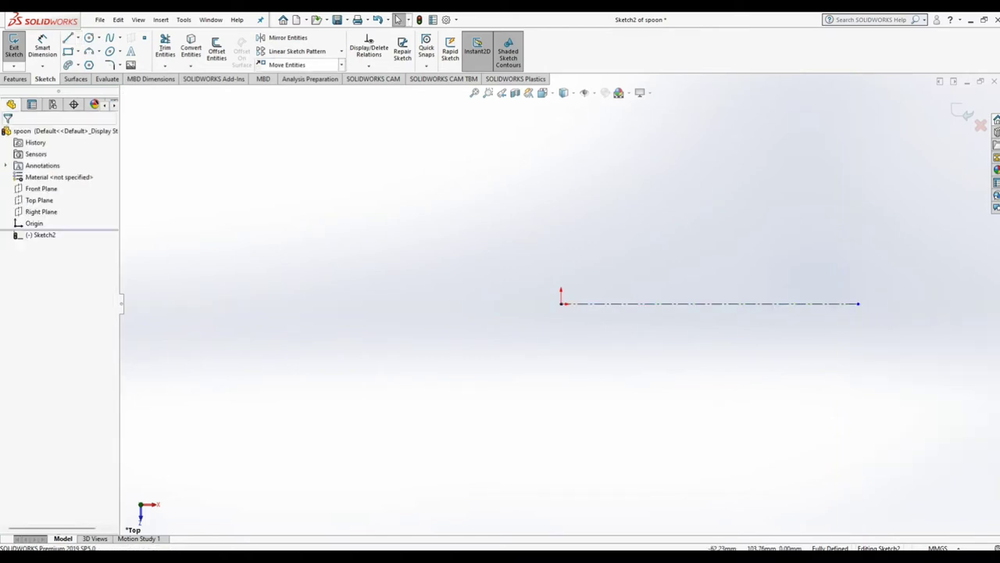
Step: Draw a vertical midpoint line centred on the centerline's right end
left_click(78, 38)
left_click(94, 76)
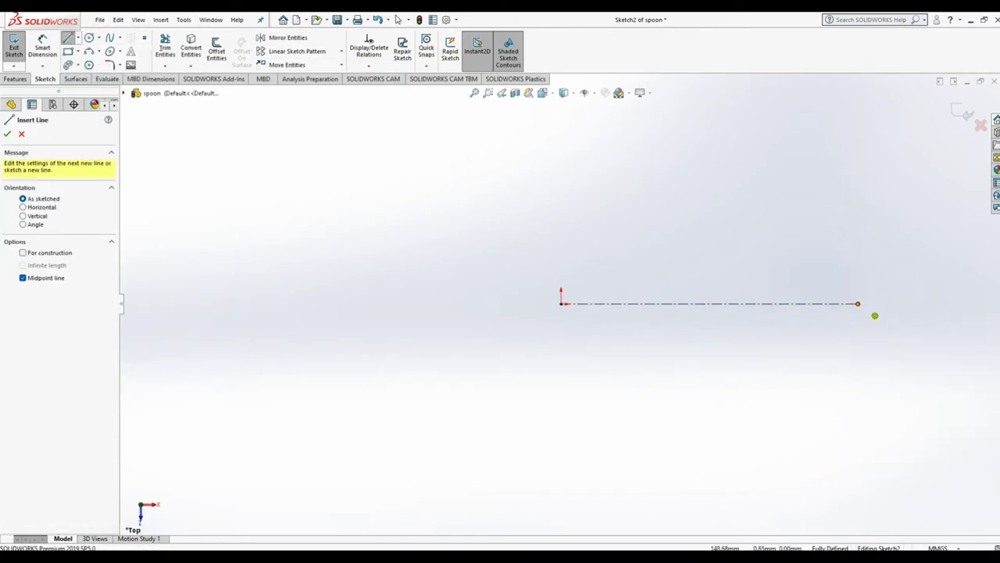
left_click(858, 304)
left_click(858, 325)
right_click(870, 307)
left_click(398, 19)
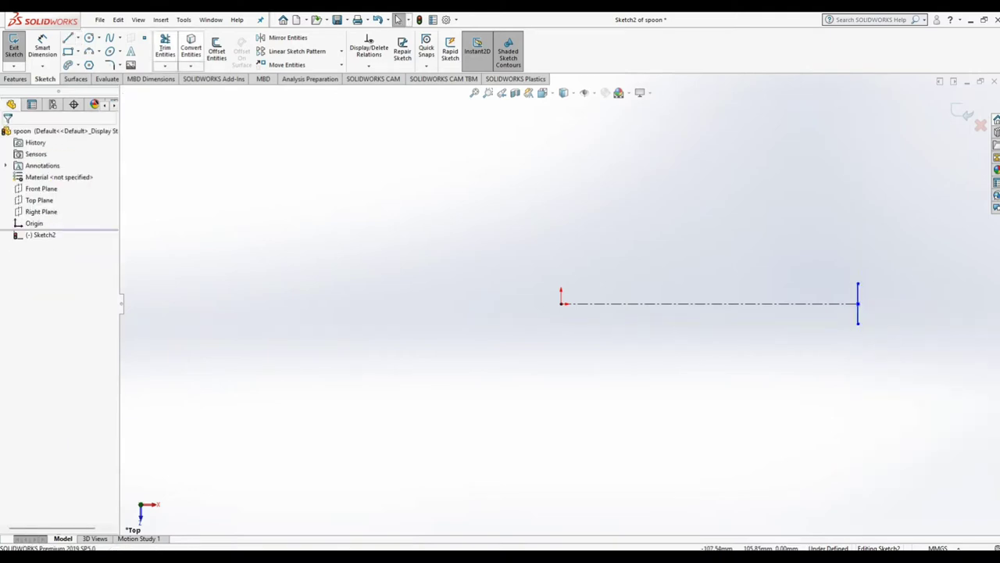
Step: Dimension the centerline to 150 mm and the vertical end line to 11.5 mm
key("d")
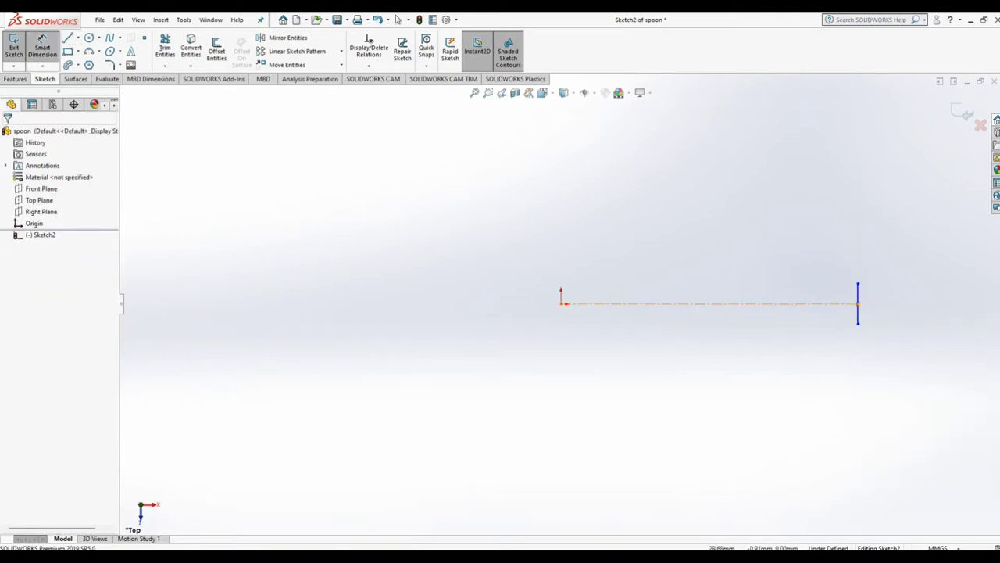
left_click(704, 303)
left_click(613, 335)
type("150")
key("Return")
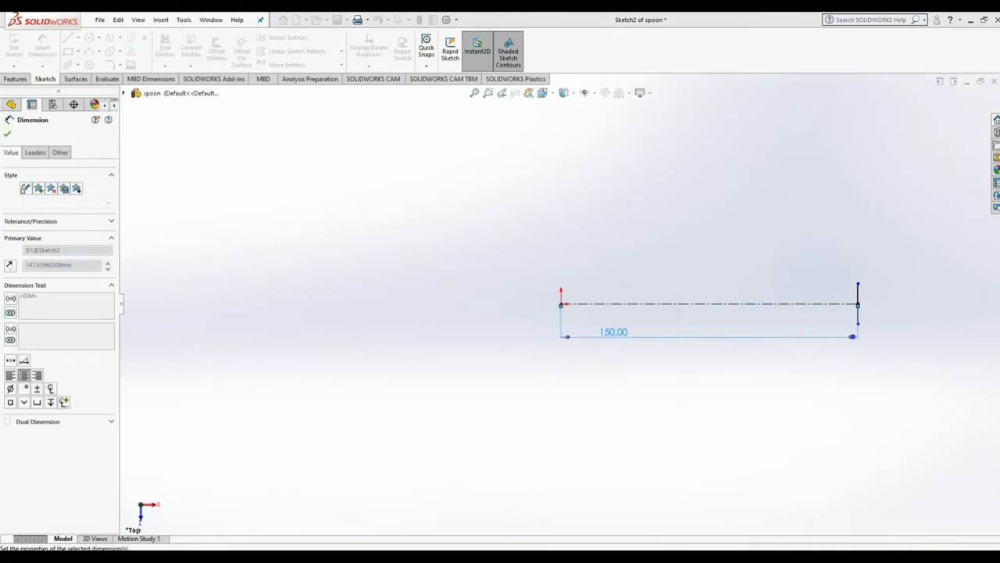
key("Escape")
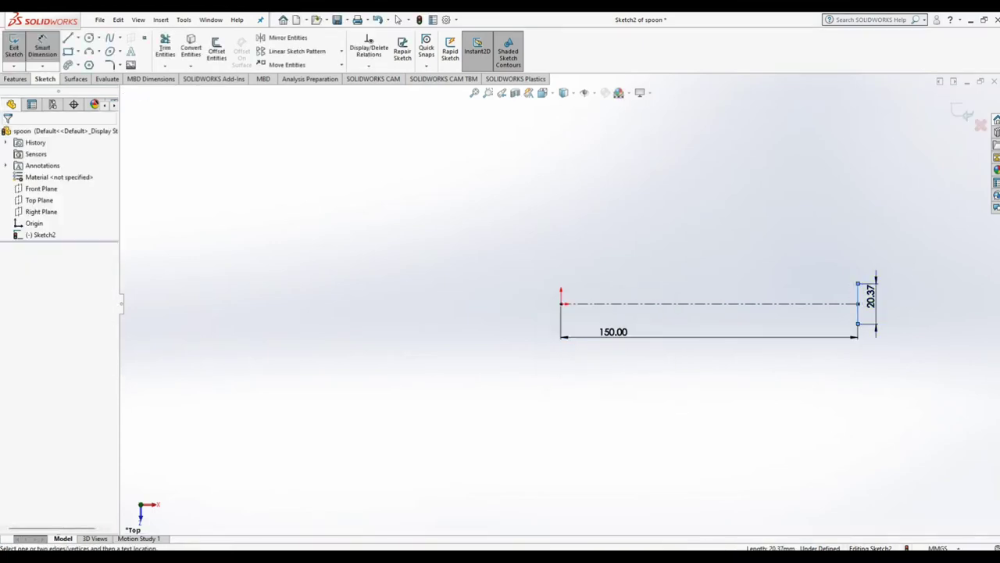
left_click(871, 297)
type("11.5")
key("Return")
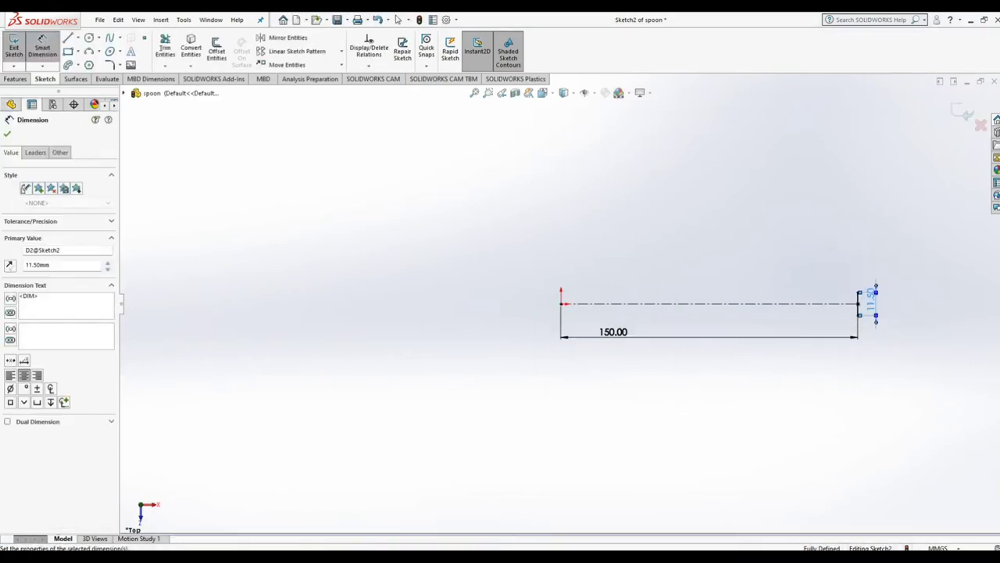
right_click(740, 183)
left_click(398, 19)
key("f")
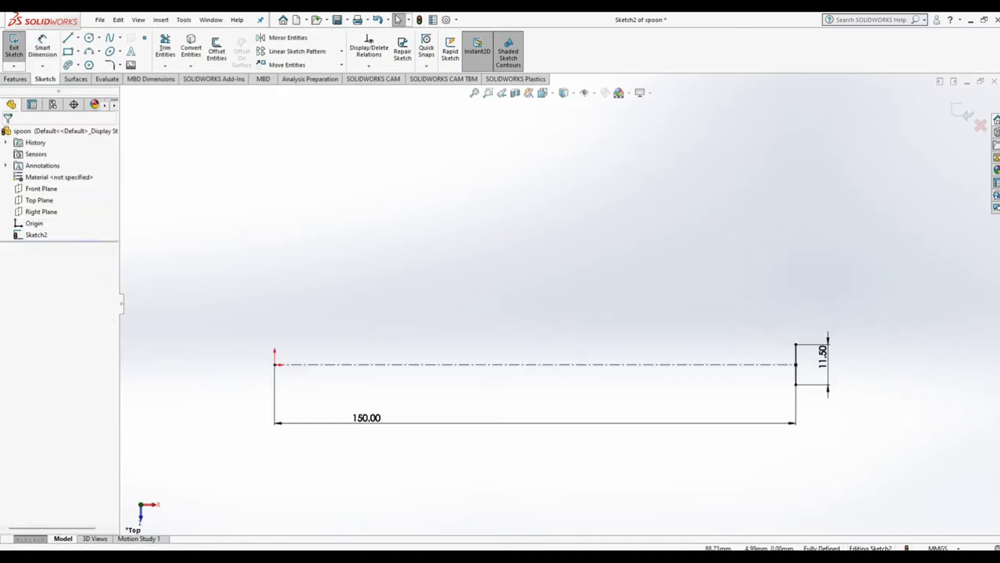
scroll(524, 237, "up", 2)
Step: Draw a small three-point arc just left of the origin
left_click(88, 51)
scroll(295, 314, "down", 1)
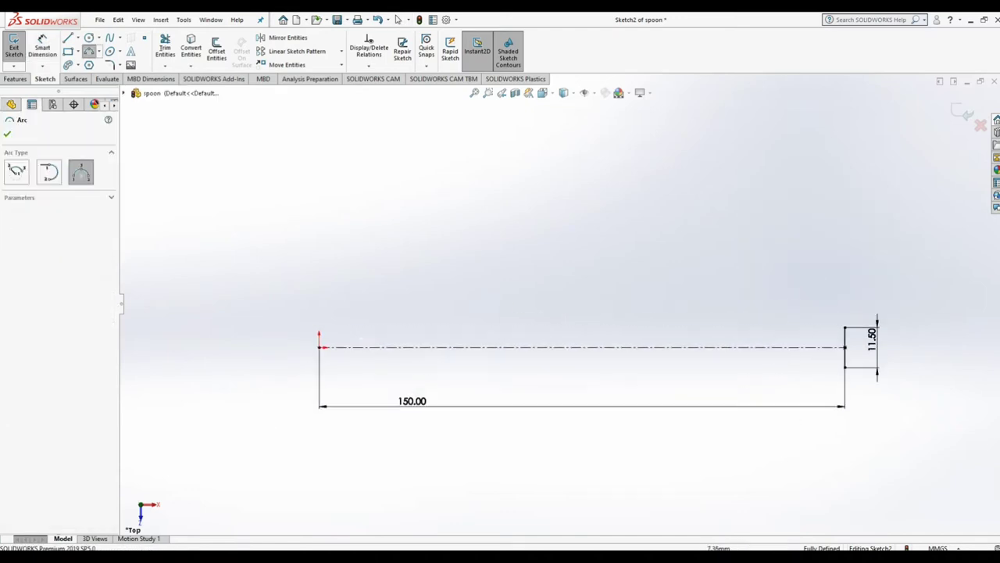
left_click(347, 327)
left_click(341, 374)
left_click(334, 351)
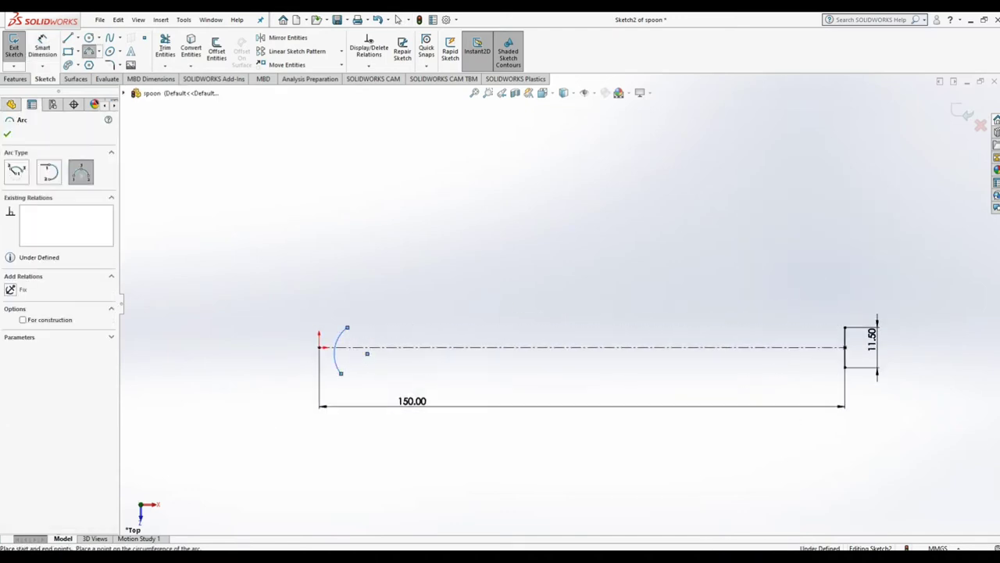
left_click(398, 19)
Step: Put the small arc's midpoint on the origin and make its two endpoints vertical
left_click(336, 352)
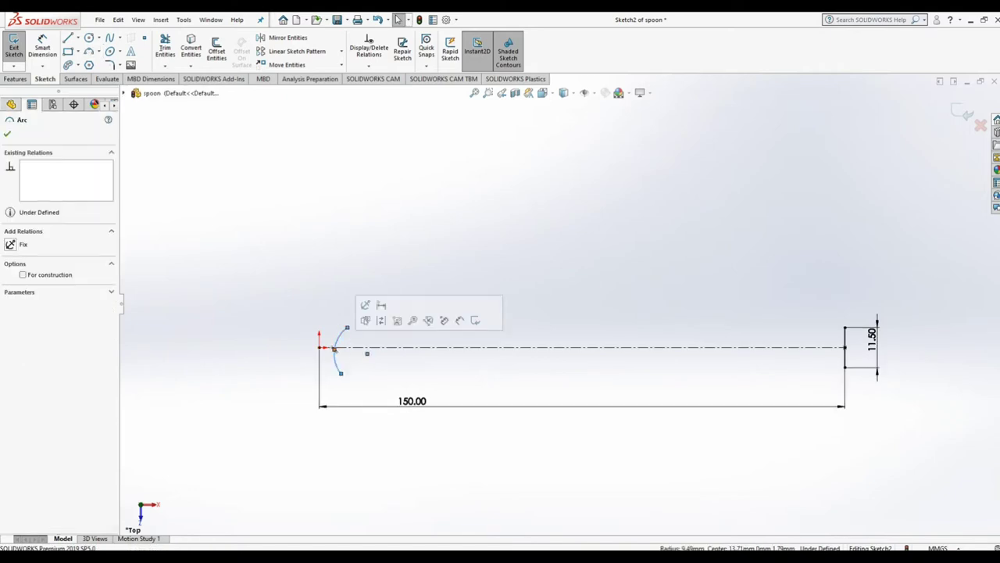
left_click(319, 347, "ctrl")
left_click(364, 301)
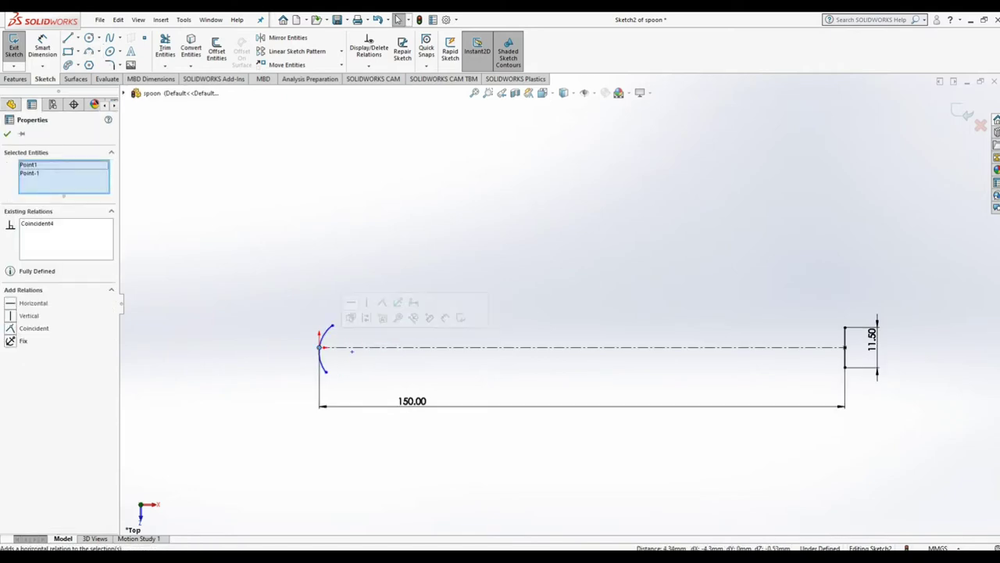
key("Escape")
left_click(322, 358)
key("Escape")
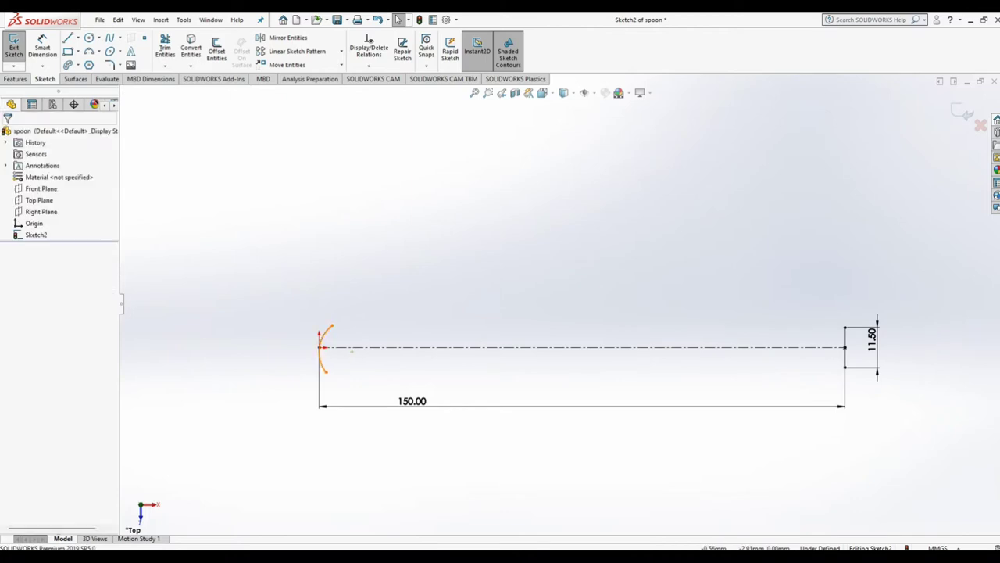
left_click(326, 371)
left_click(333, 325, "ctrl")
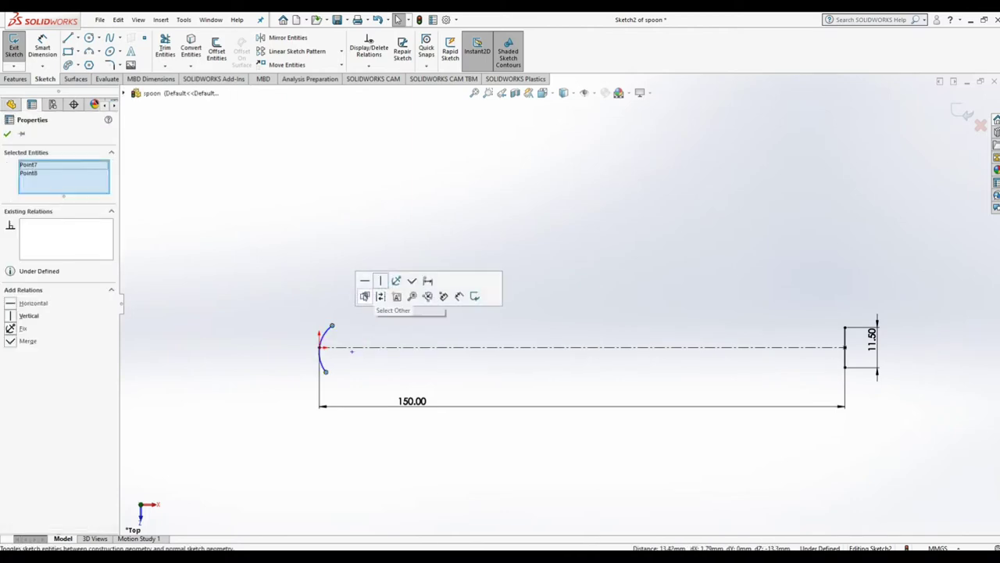
left_click(380, 280)
key("Escape")
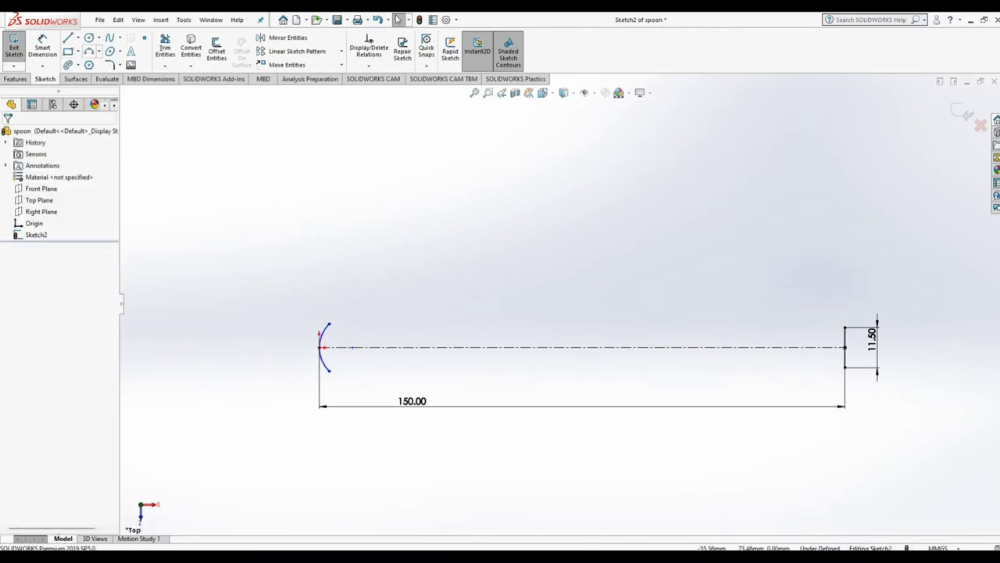
Step: Draw a large arc up and right from the small arc, then a second arc curving down
left_click(89, 51)
left_click(328, 322)
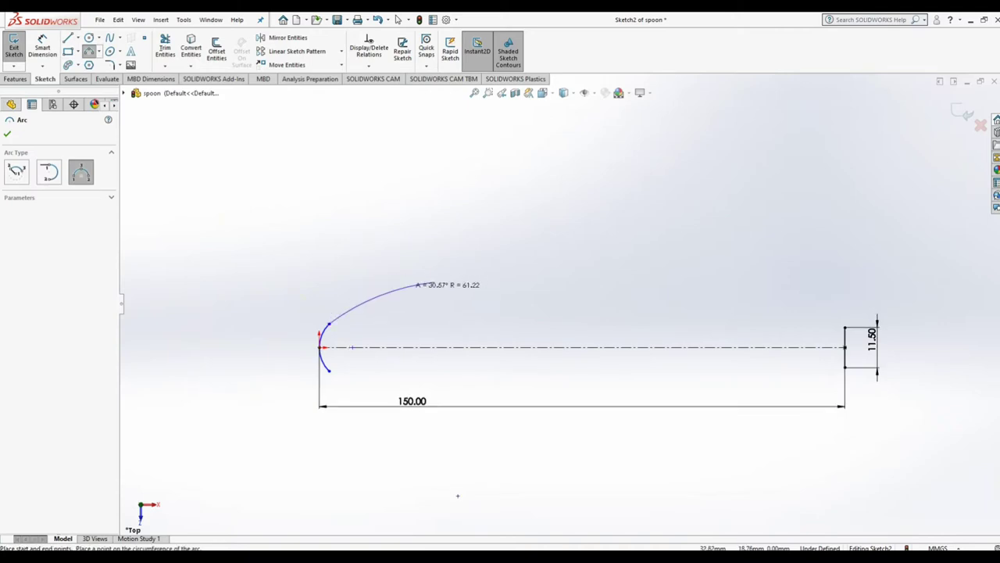
left_click(434, 281)
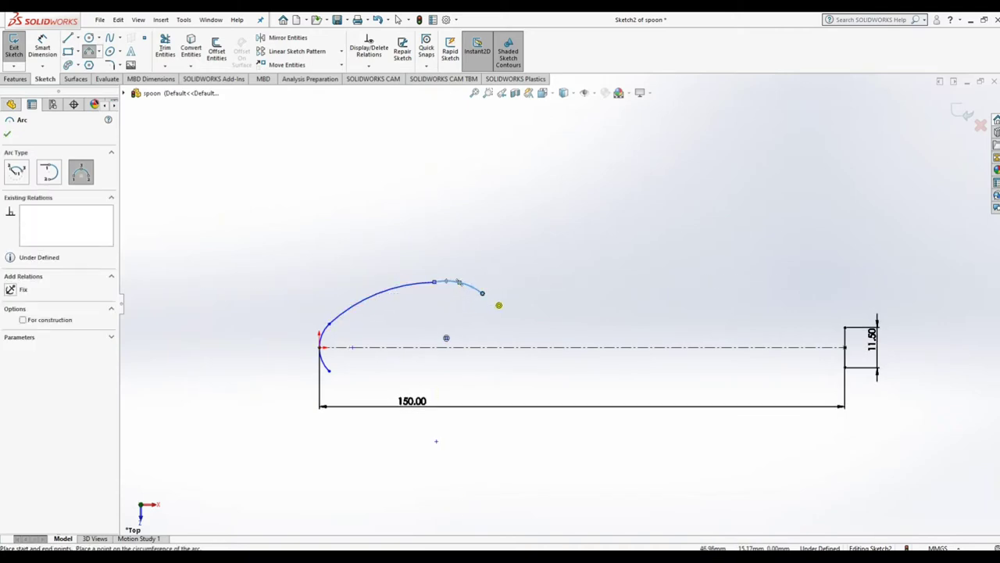
left_click(482, 293)
left_click(532, 305)
key("Escape")
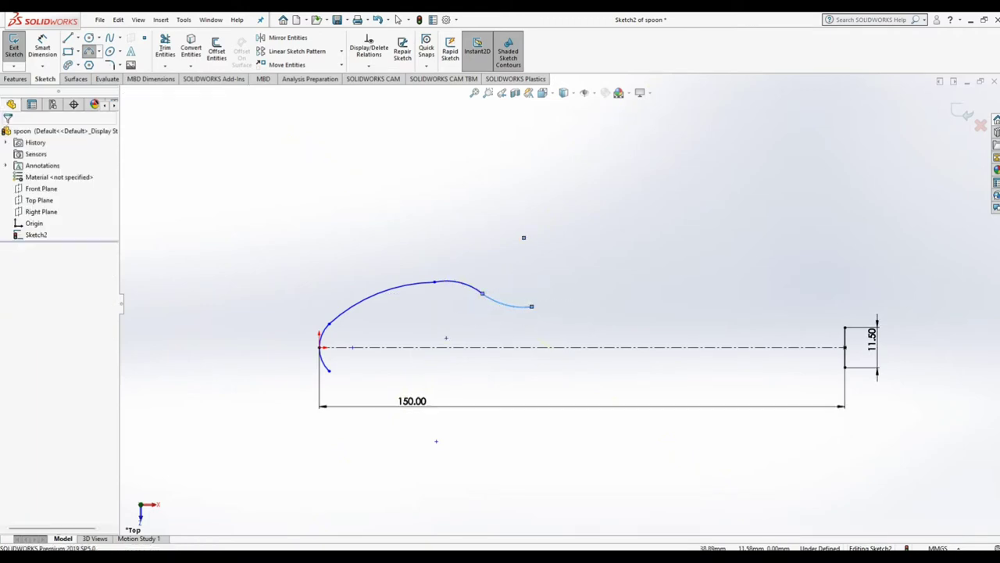
left_click(398, 20)
Step: Make the large arc and its neighbouring arc tangent to each other
left_click(375, 296)
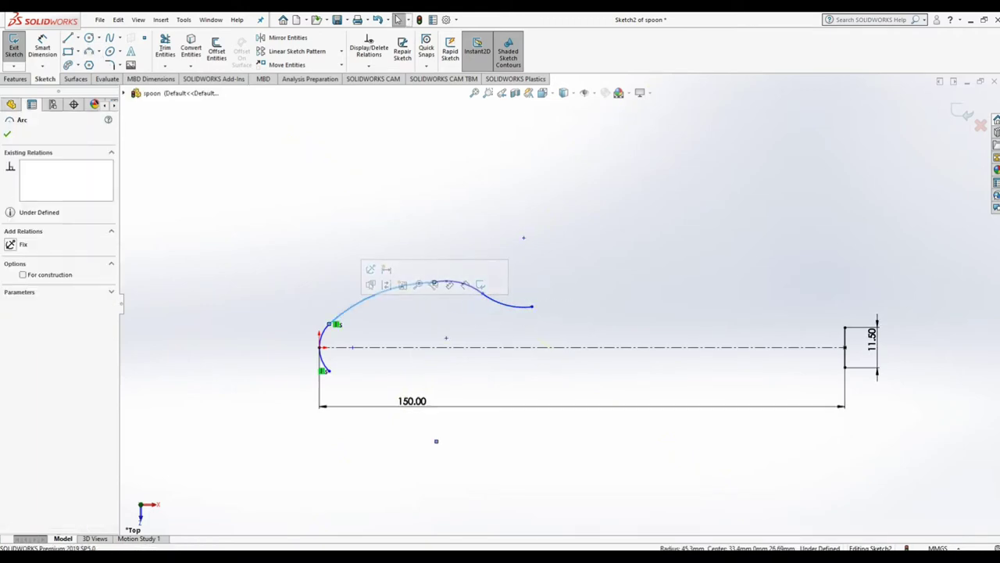
left_click(320, 356, "ctrl")
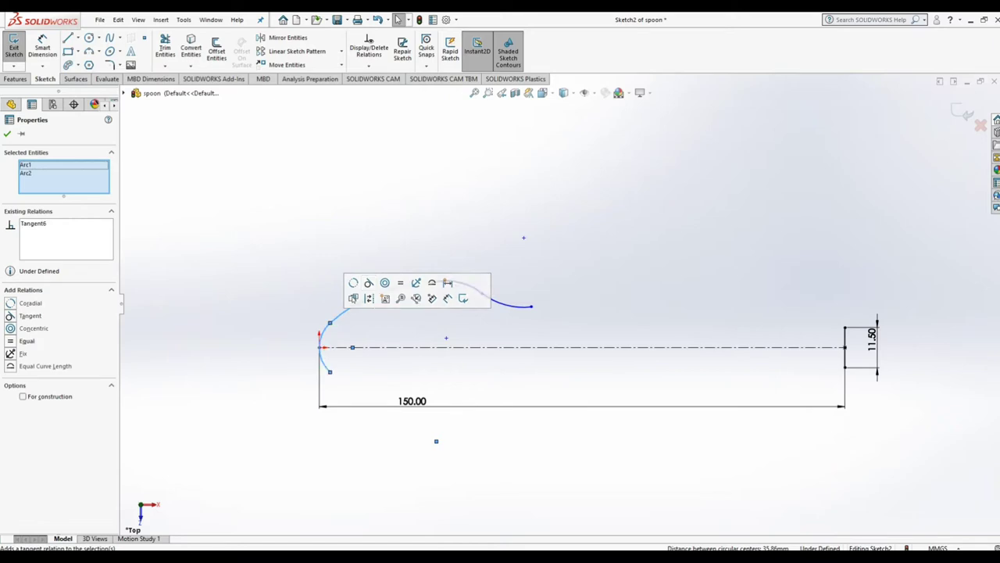
left_click(369, 282)
left_click(460, 283)
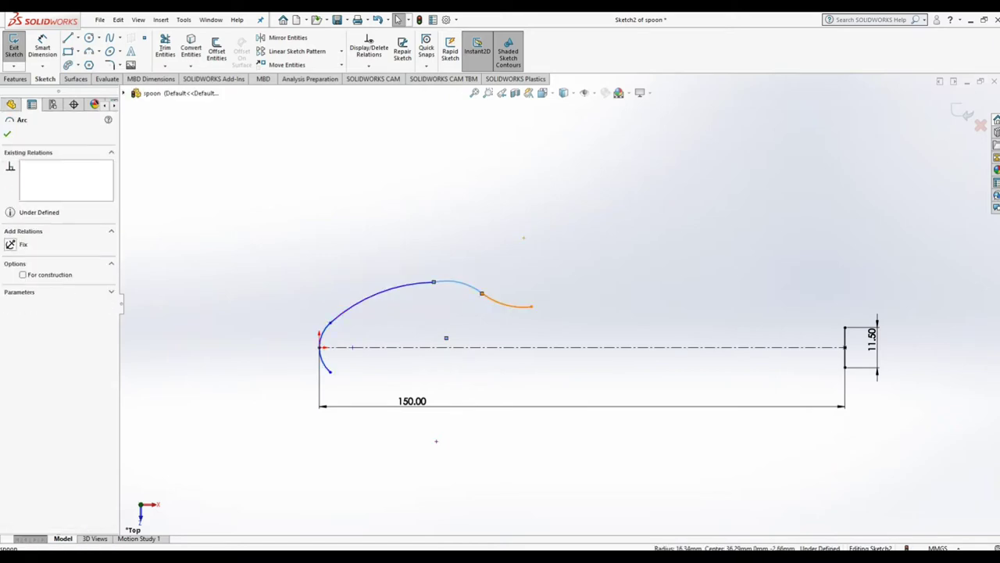
left_click(507, 302, "ctrl")
key("Escape")
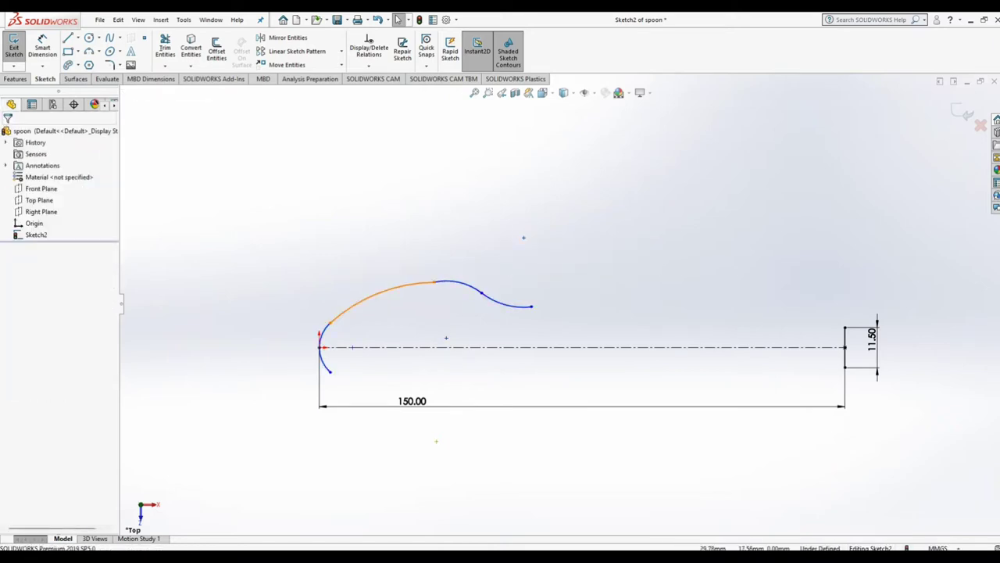
left_click(375, 291)
left_click(457, 283, "ctrl")
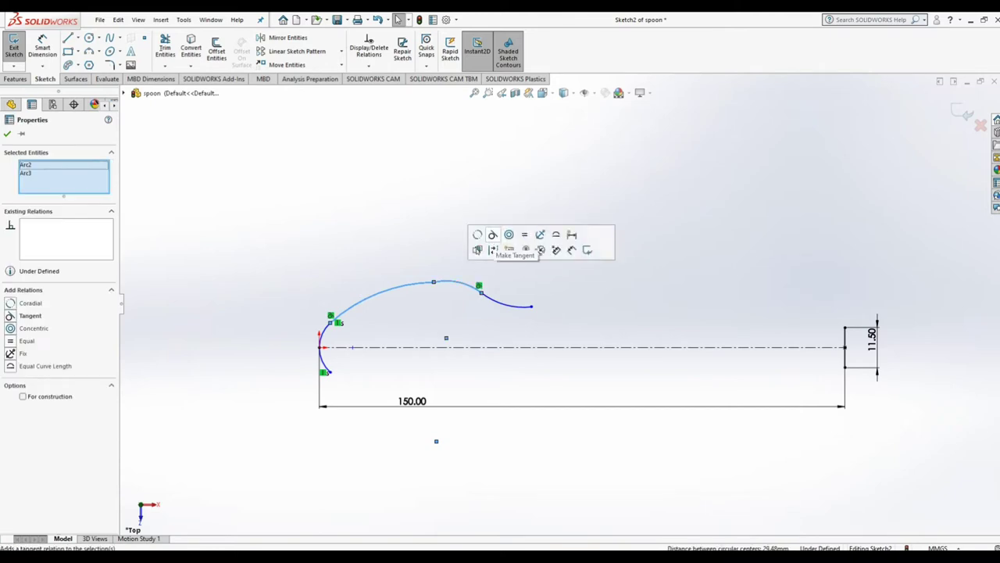
left_click(540, 249)
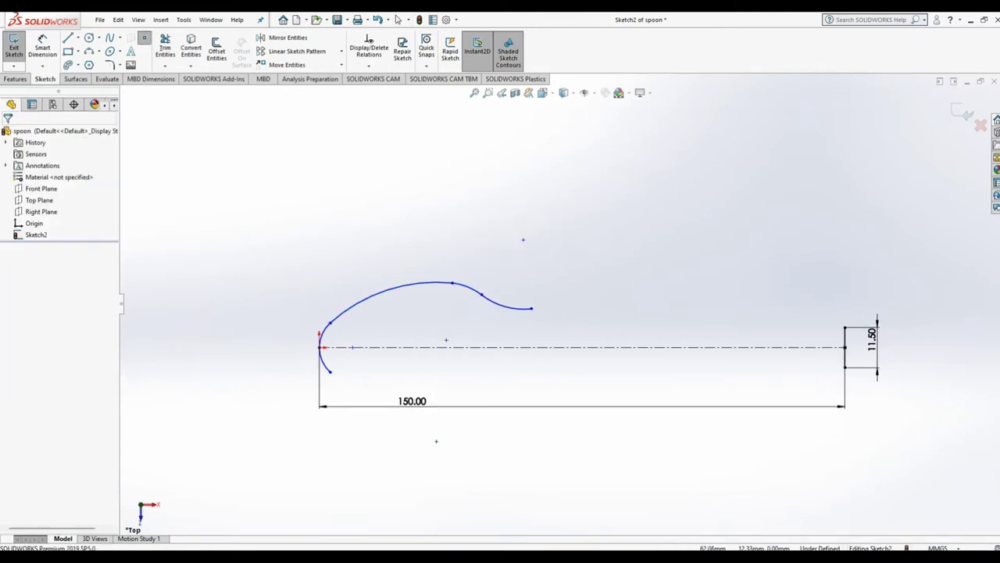
left_click(504, 306)
right_click(540, 257)
left_click(398, 19)
Step: Dimension the small left arc to R10 and the bowl's large arc to R50
left_click(42, 47)
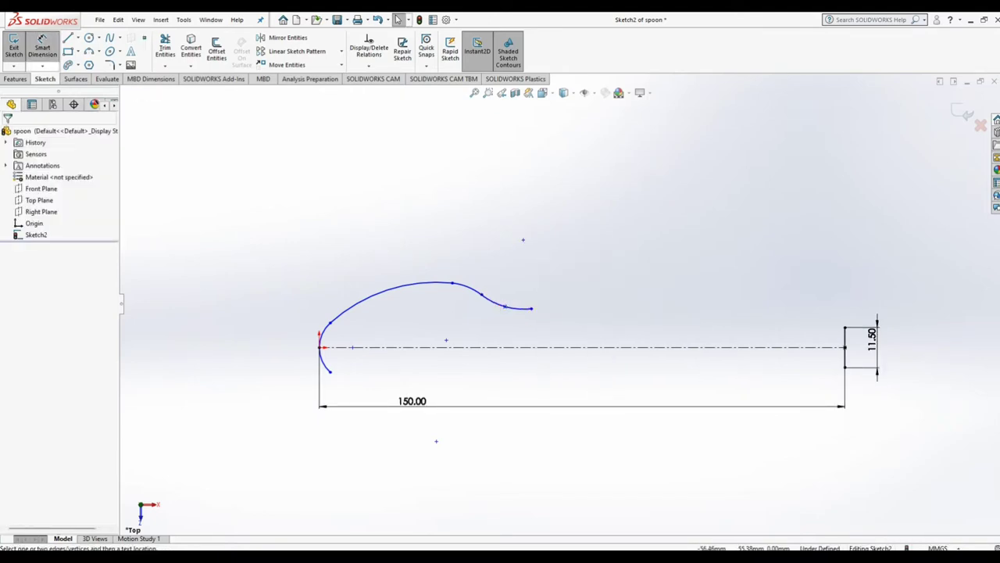
left_click(321, 358)
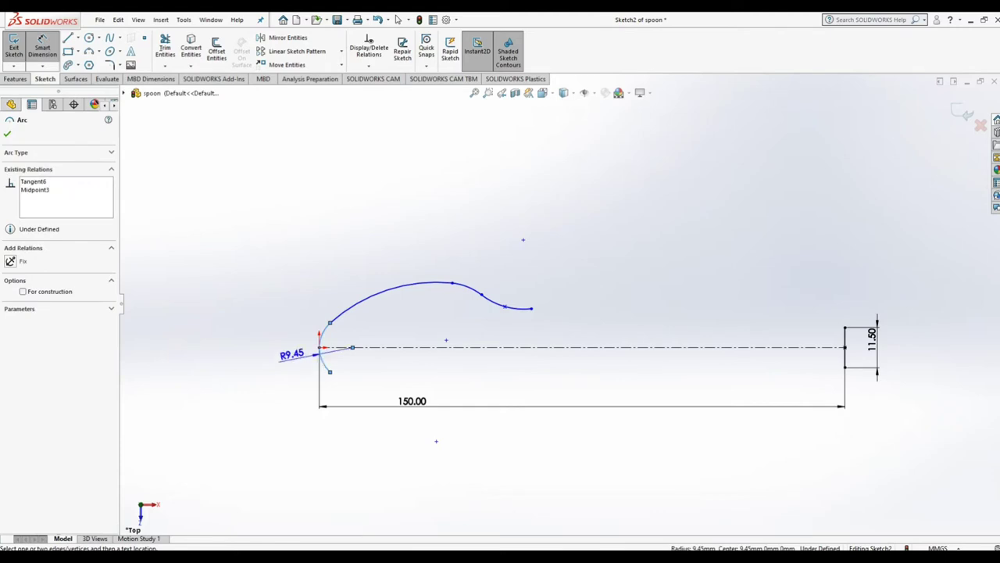
left_click(312, 358)
type("10")
key("Return")
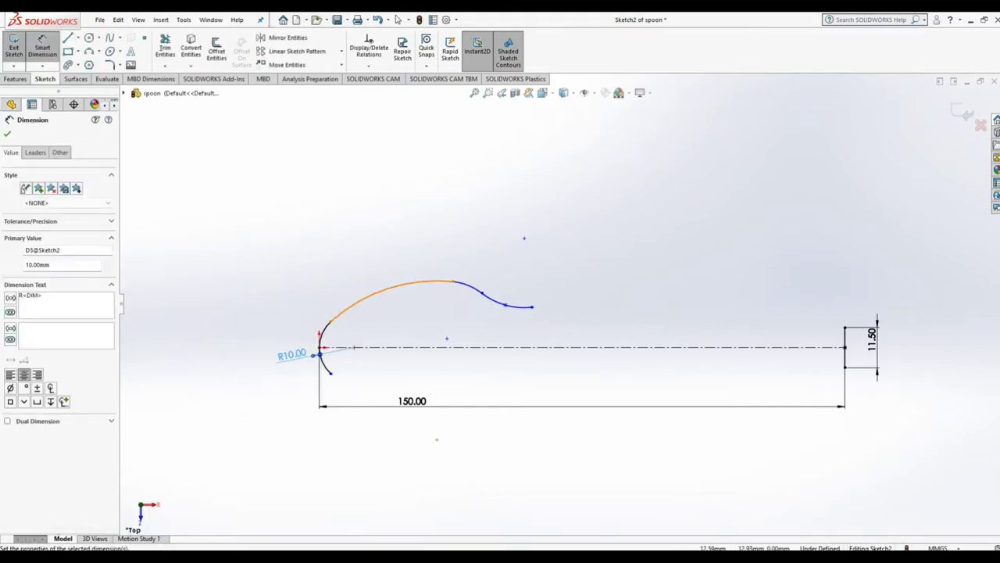
left_click(436, 440)
left_click(367, 344)
type("50=")
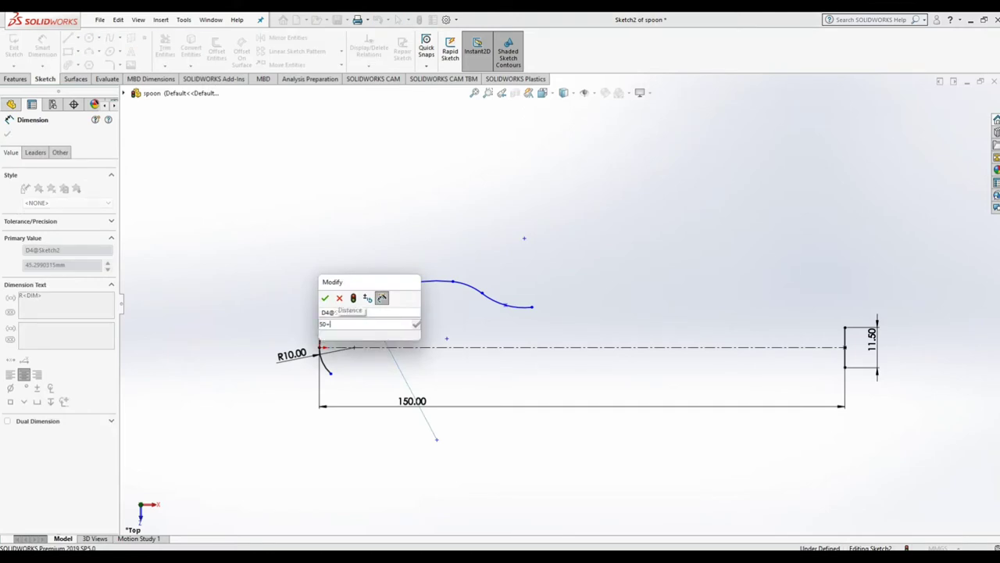
key("Return")
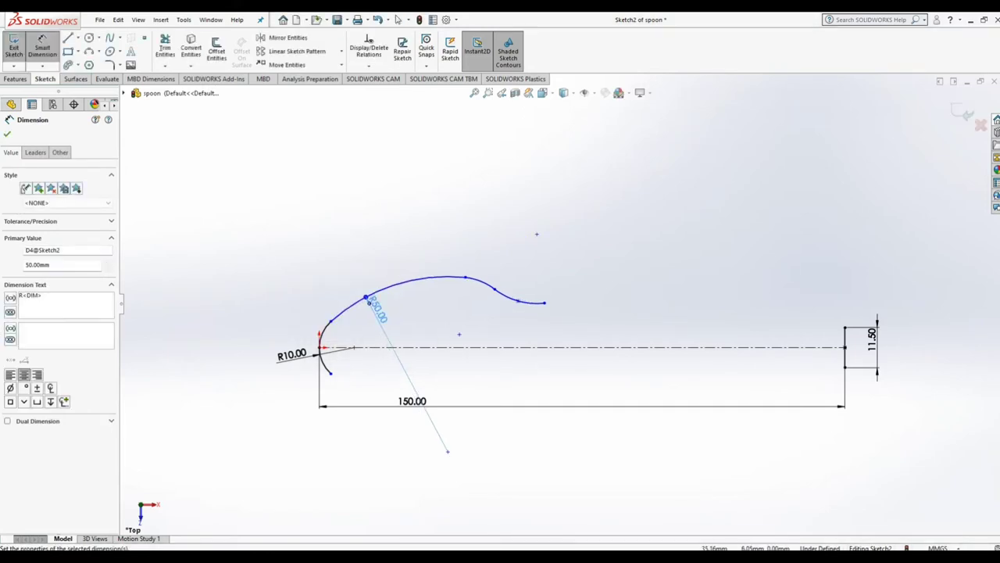
Step: Give the small end arc an R10 radius and dimension the curve end's height from the centerline
left_click(537, 234)
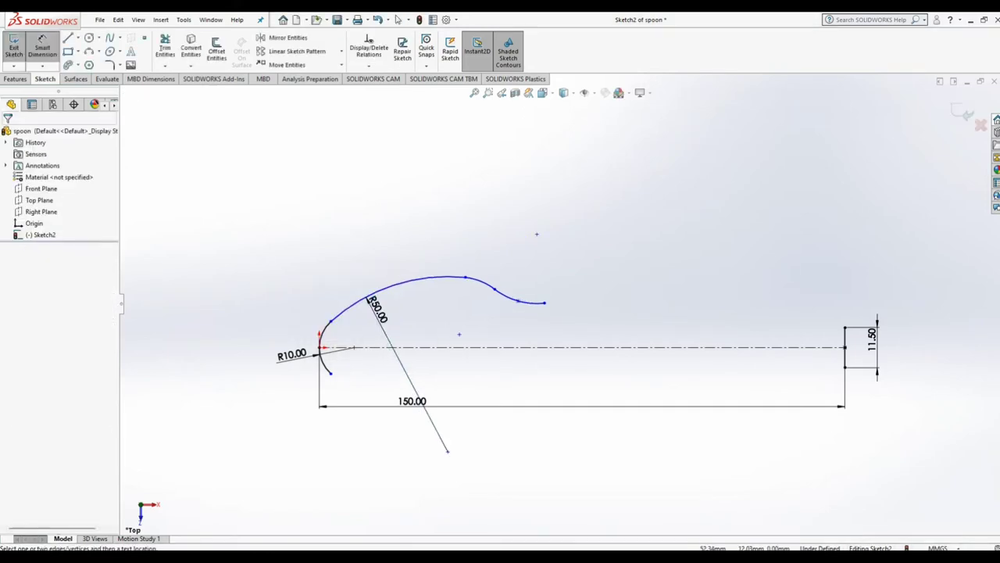
left_click(500, 286)
left_click(547, 273)
type("10")
key("Return")
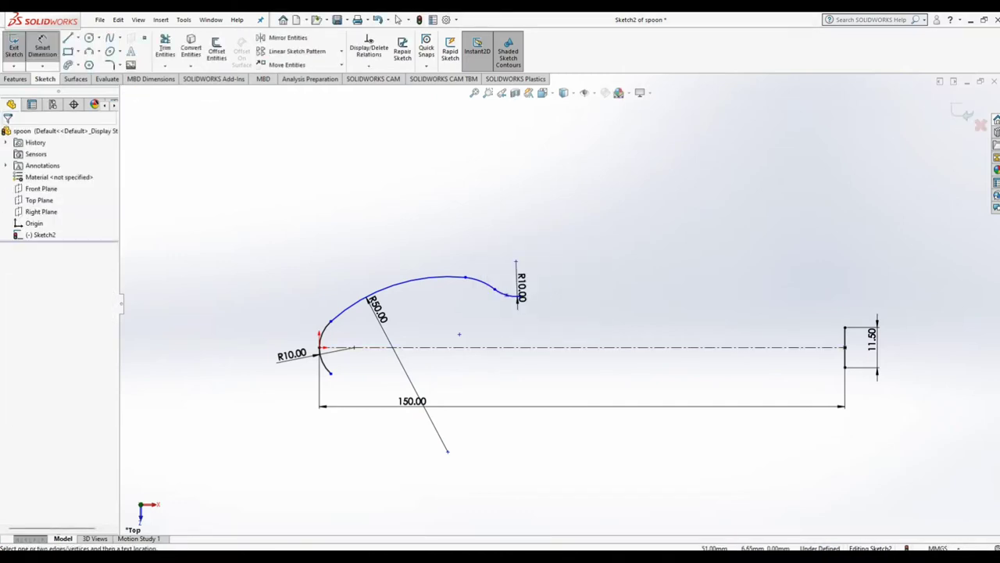
left_click(507, 294)
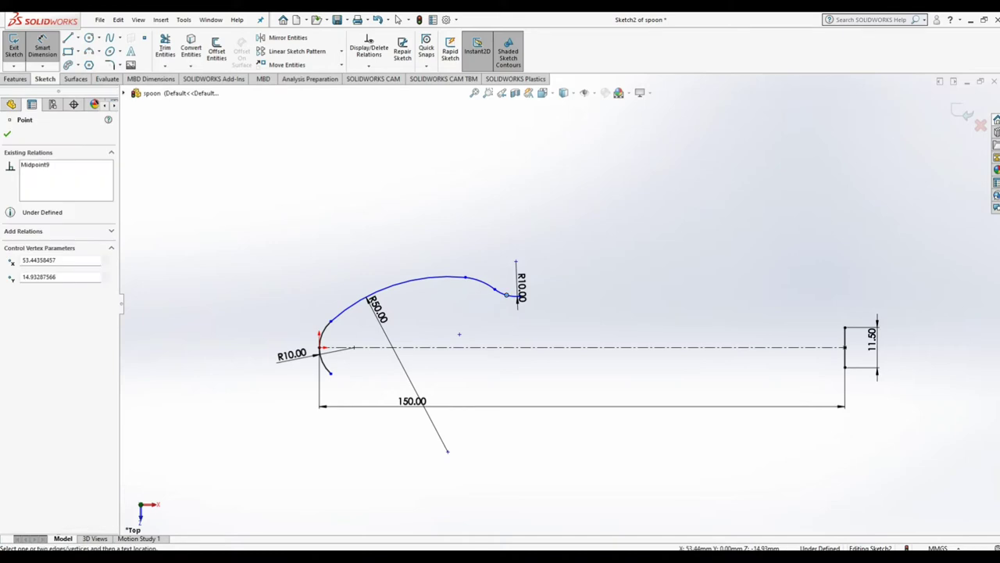
left_click(512, 347)
left_click(509, 400)
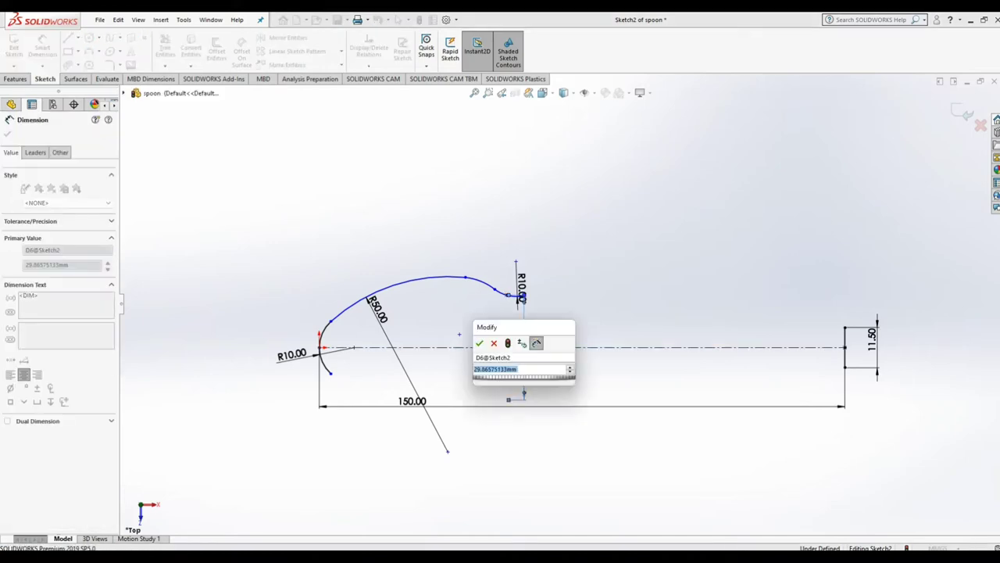
left_click(480, 343)
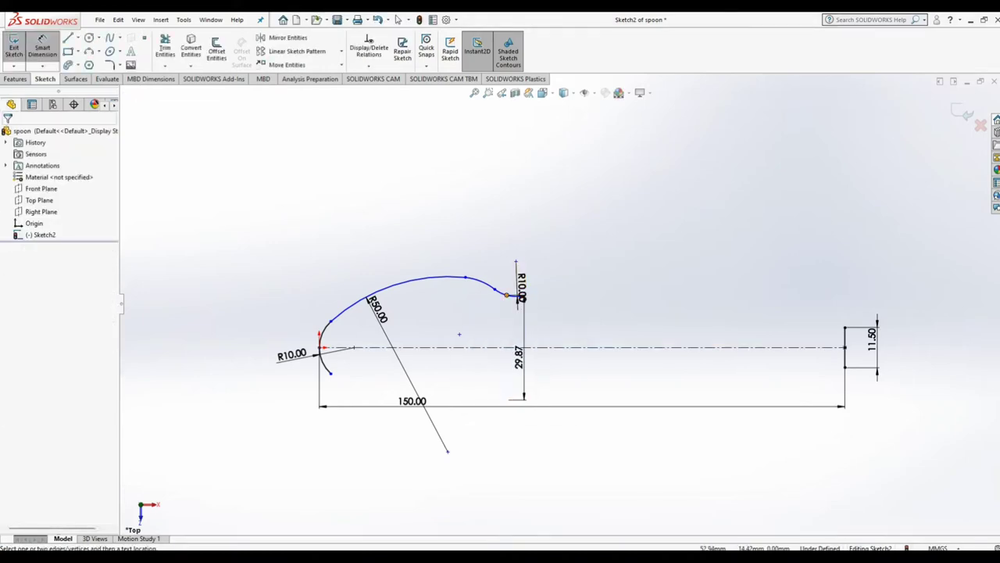
Step: Add the 53.44 horizontal length to the curve end and the R16.34 middle arc radius
left_click(507, 295)
left_click(319, 347)
left_click(505, 471)
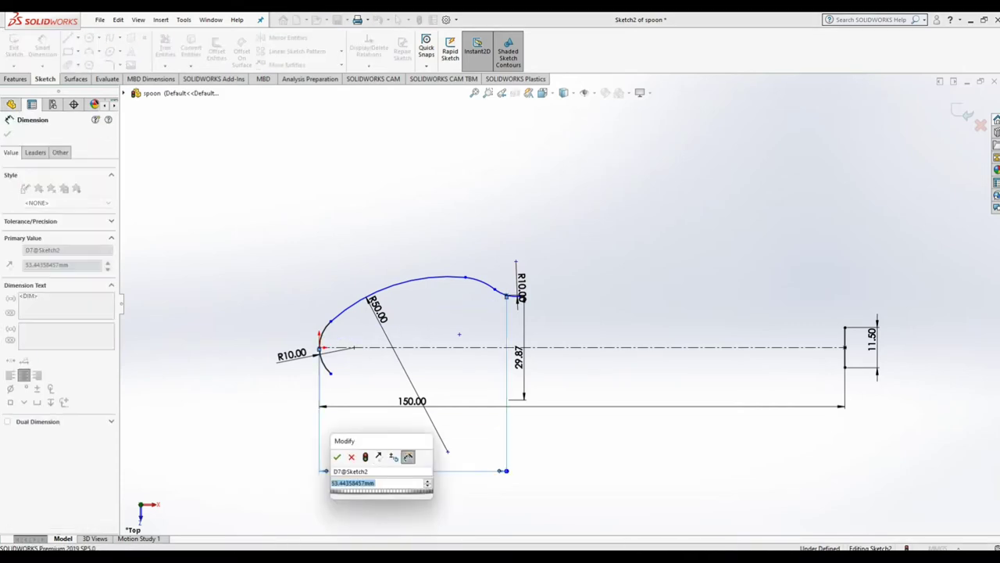
key("Return")
left_click(483, 283)
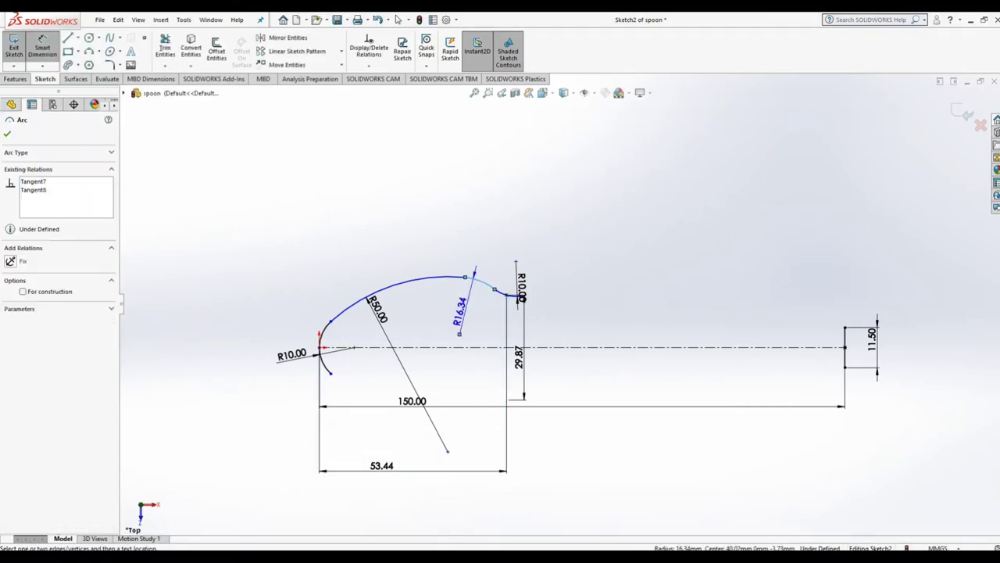
left_click(475, 271)
left_click(421, 297)
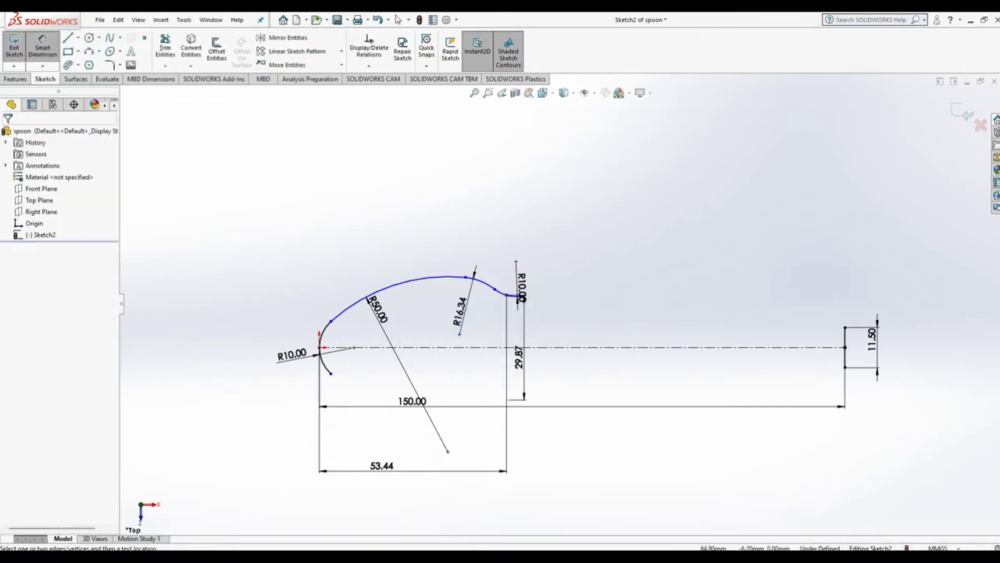
Step: Change the height dimension to 9 and the length dimension to 50
double_click(519, 358)
type("9")
key("Return")
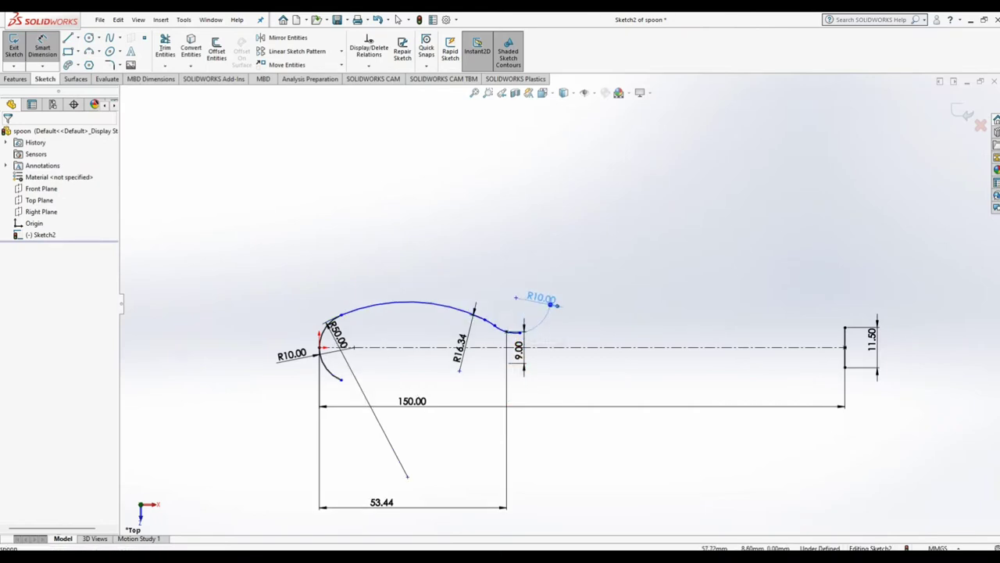
left_click(552, 304)
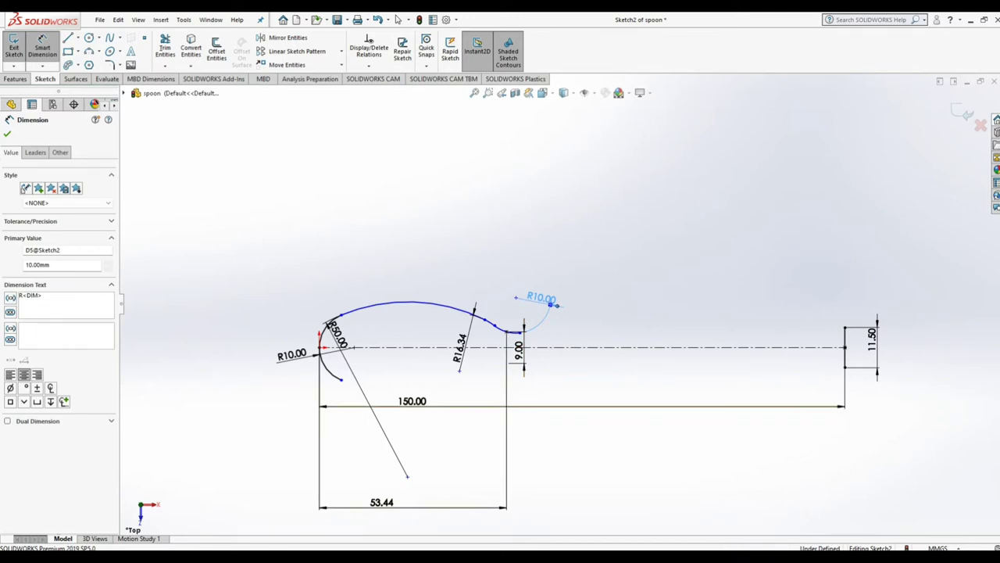
double_click(381, 502)
type("0")
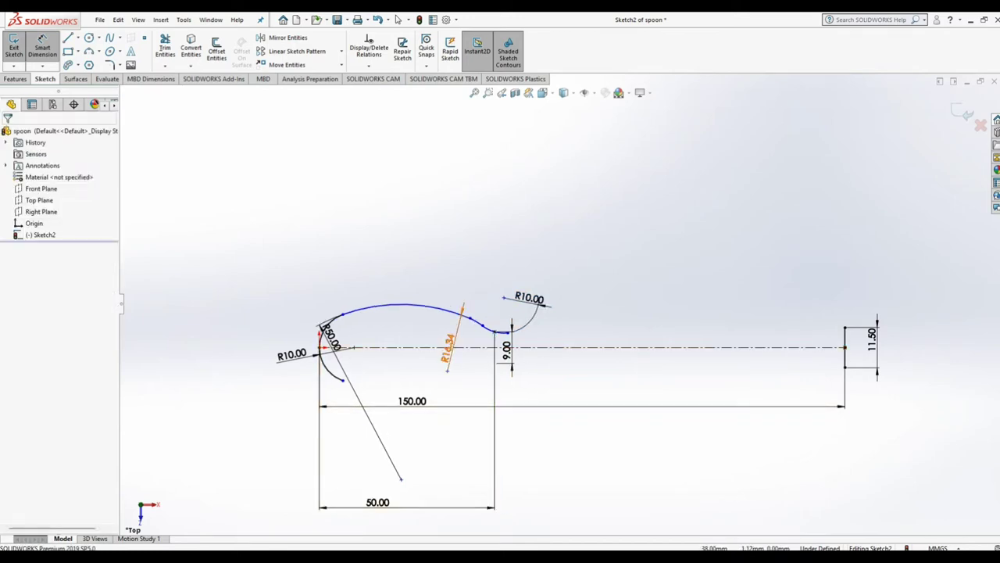
Step: Set the middle arc radius to R20 and reposition the R50 label over the arc
left_click_drag(450, 344, 462, 352)
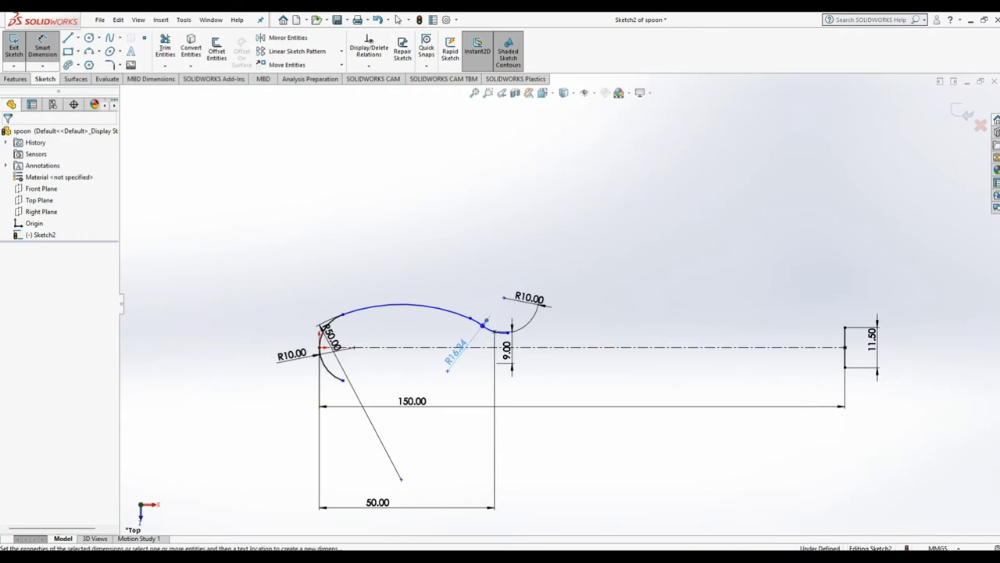
double_click(456, 349)
key("Return")
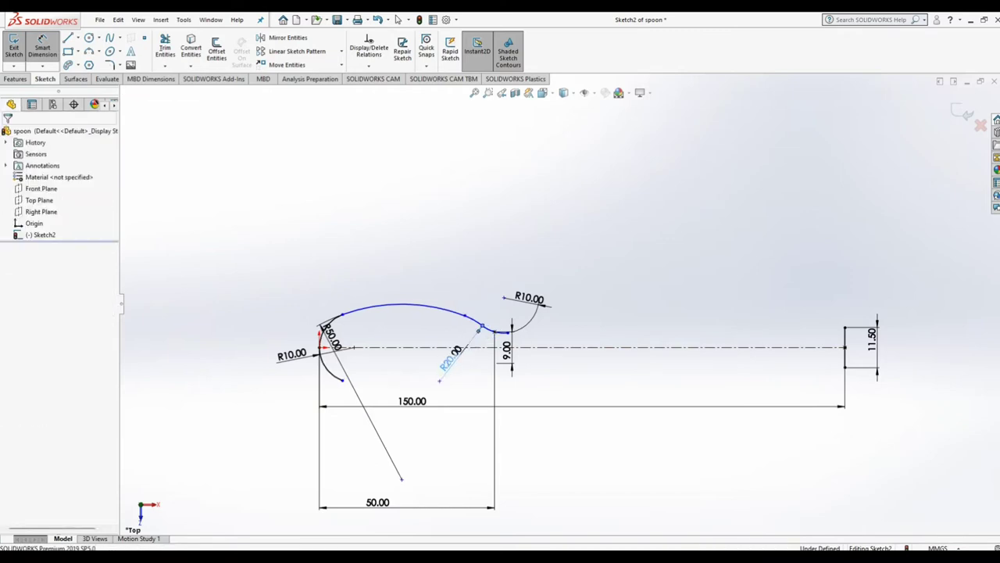
left_click(415, 305)
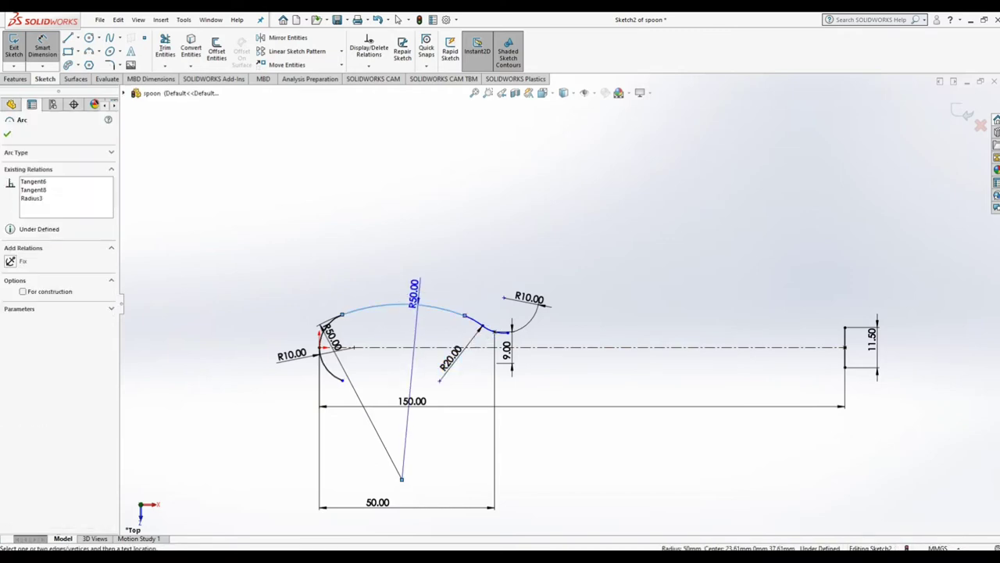
left_click(414, 263)
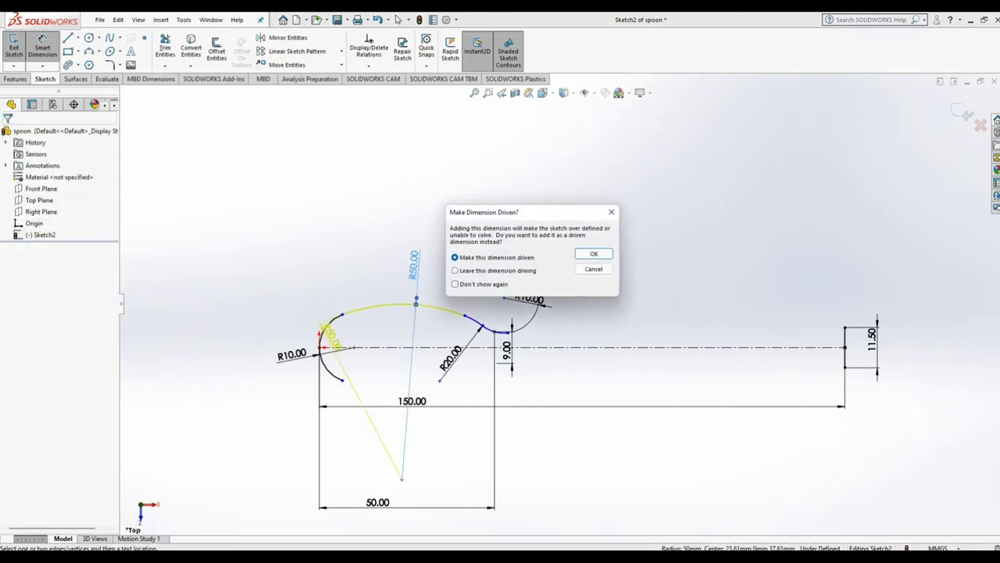
left_click(594, 269)
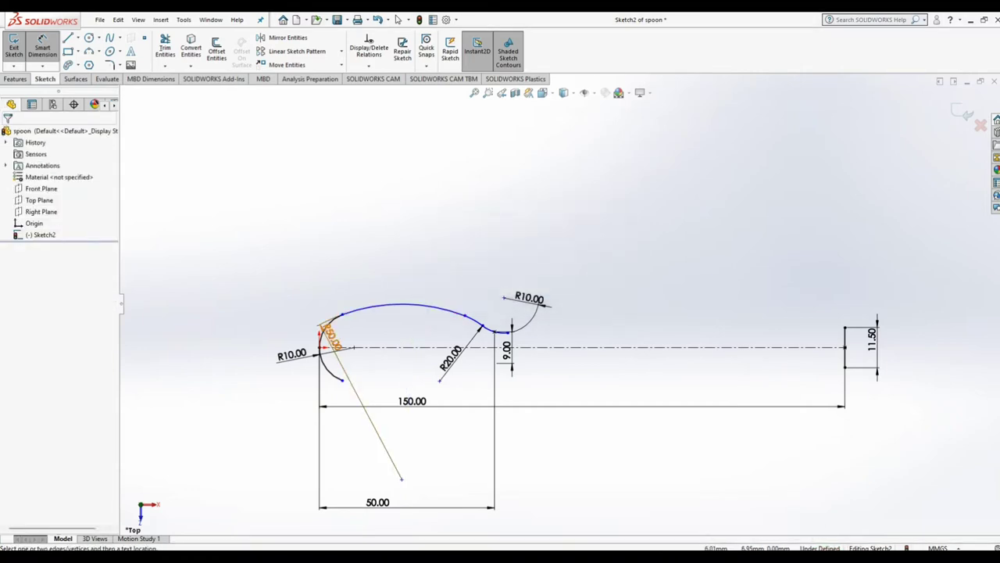
left_click_drag(331, 338, 373, 335)
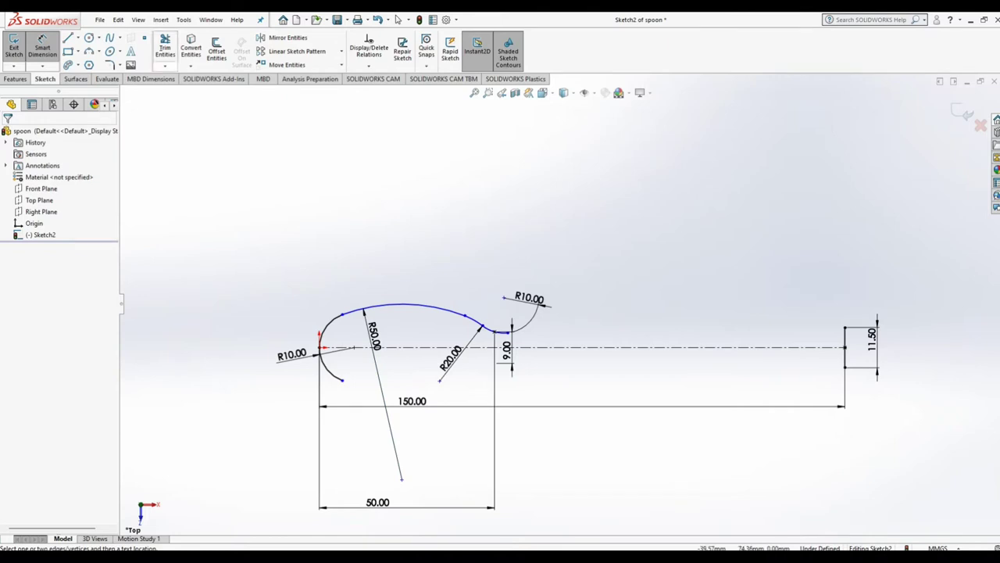
Step: Draw a nearly flat handle arc from the neck to the handle end, tangent to the neck arc
left_click(88, 51)
left_click_drag(494, 332, 845, 327)
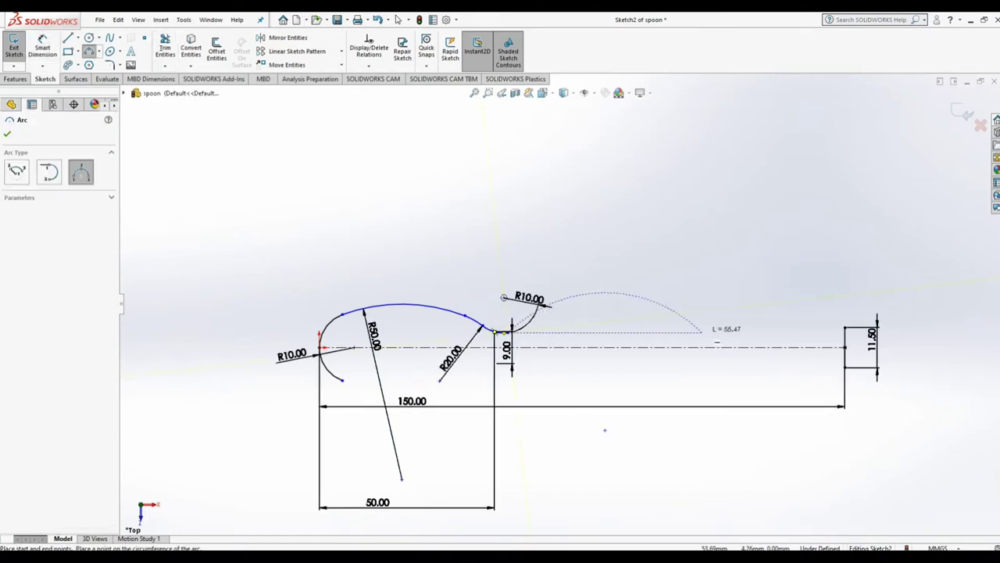
left_click(676, 321)
right_click(711, 274)
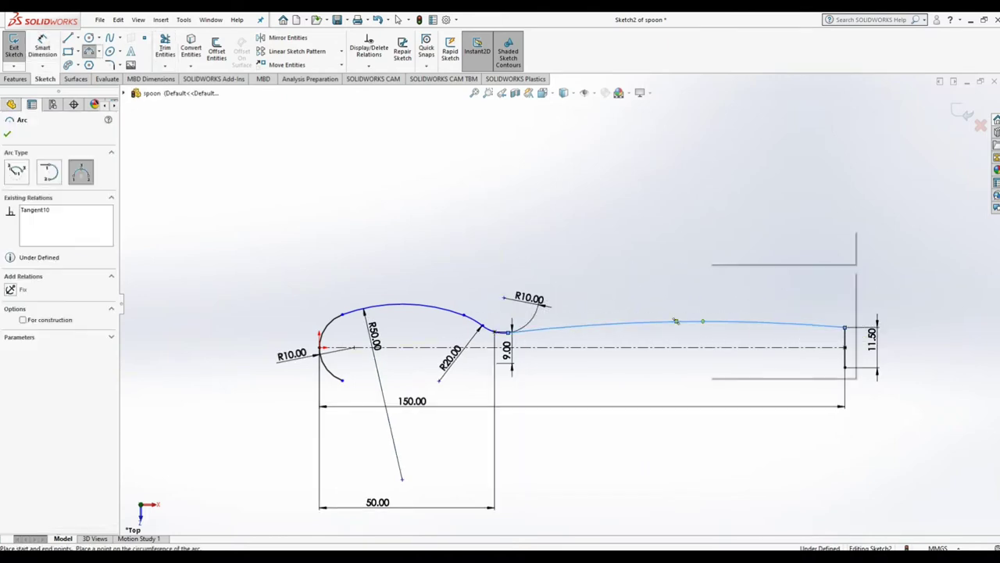
left_click(735, 278)
scroll(504, 334, "up", 3)
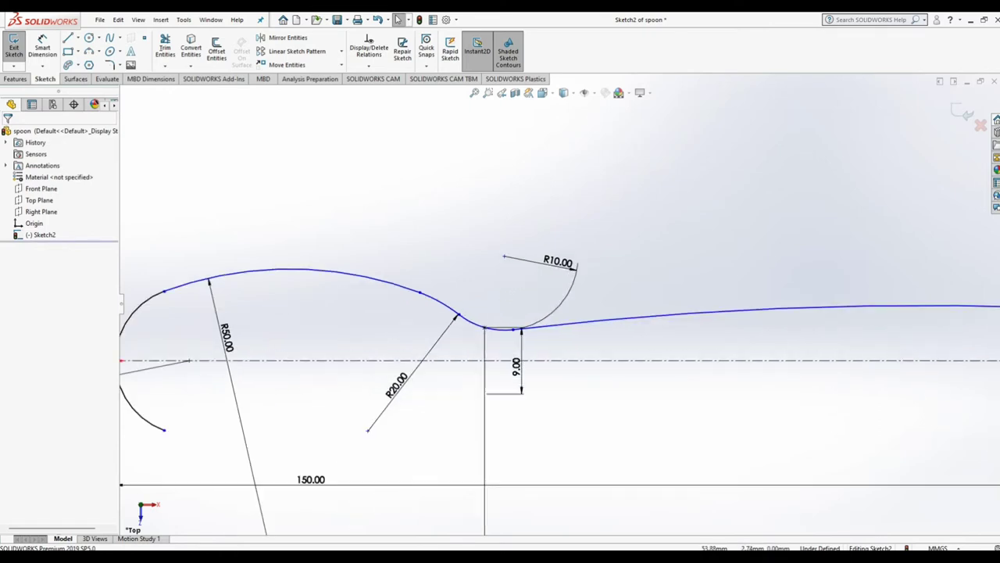
left_click(485, 328)
left_click(540, 325, "ctrl")
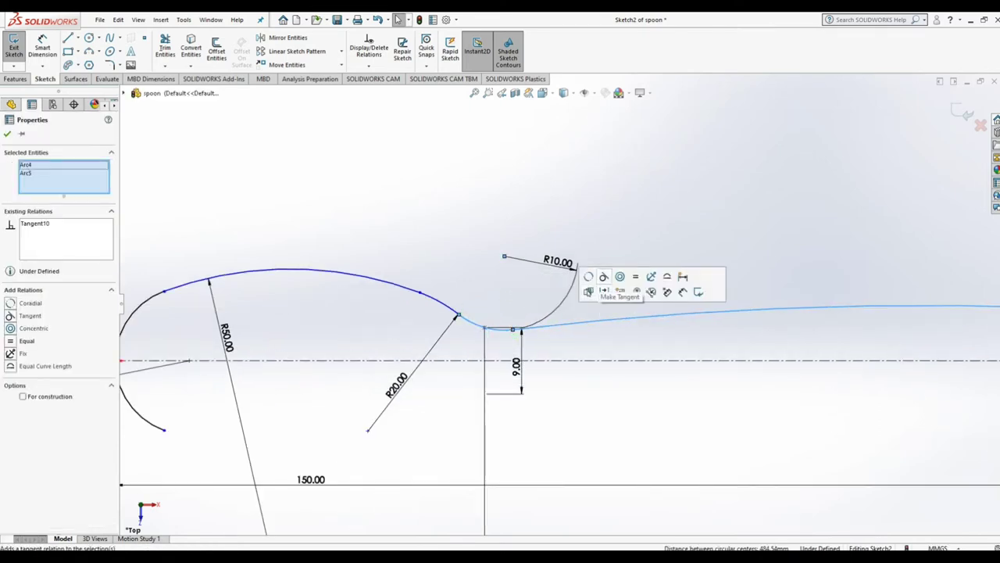
left_click(604, 277)
scroll(551, 306, "down", 3)
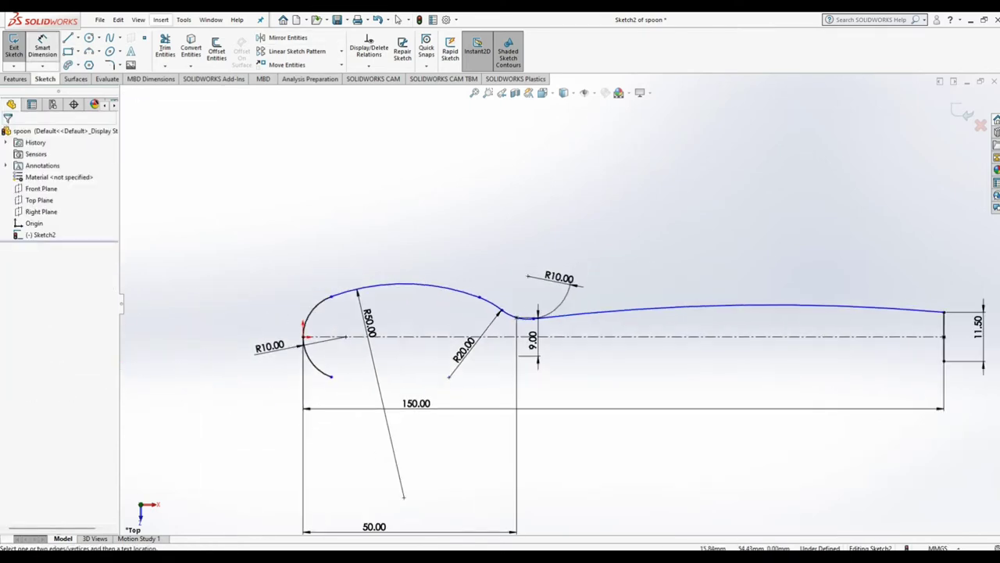
Step: Dimension the handle arc's radius, then undo that radius change
left_click(42, 47)
left_click(703, 307)
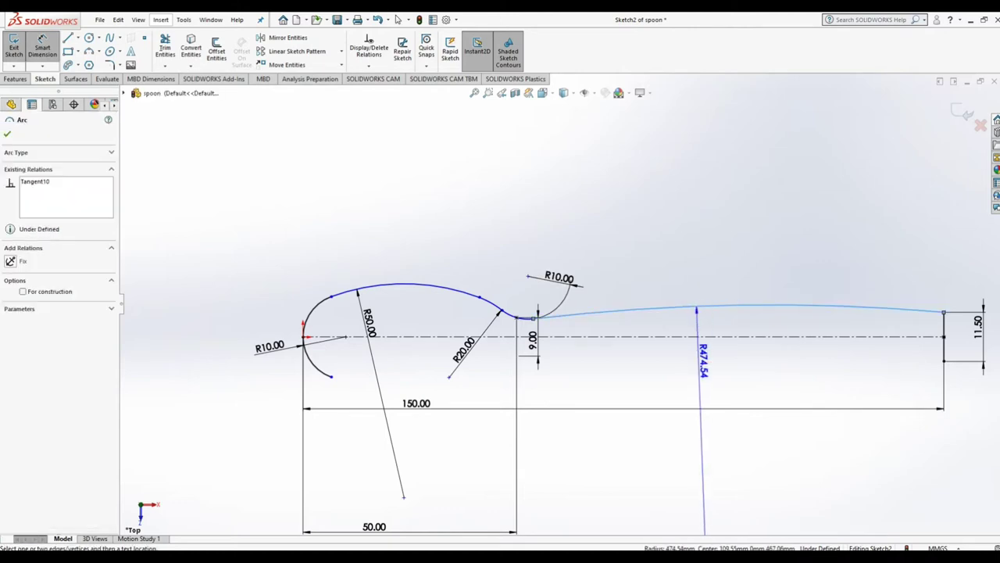
left_click(700, 352)
type("1200")
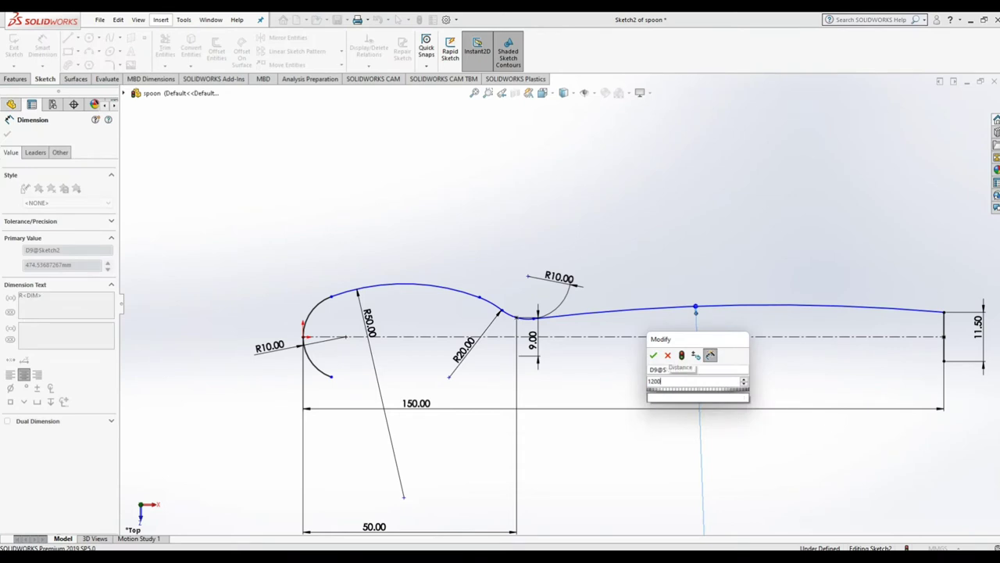
key("Return")
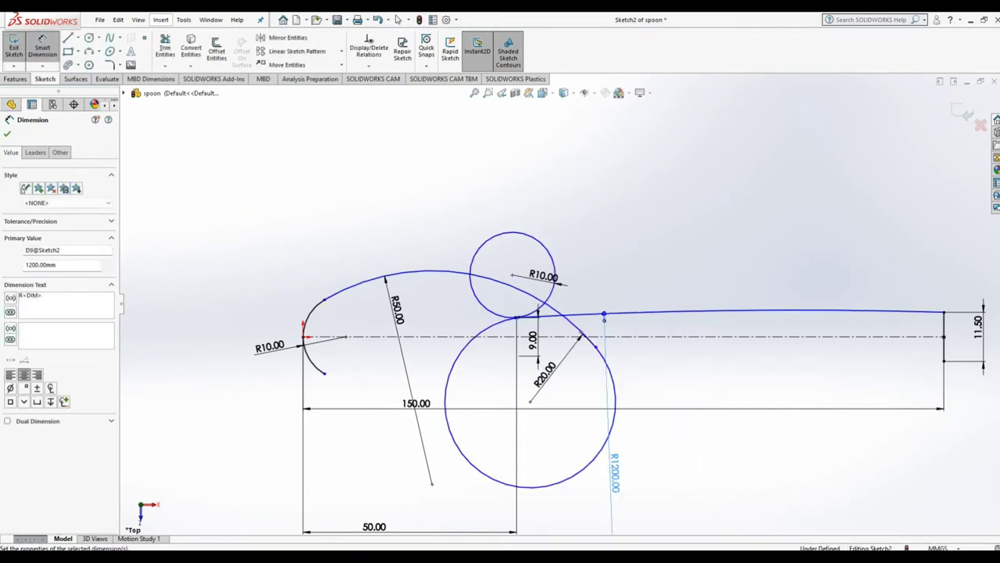
left_click(377, 20)
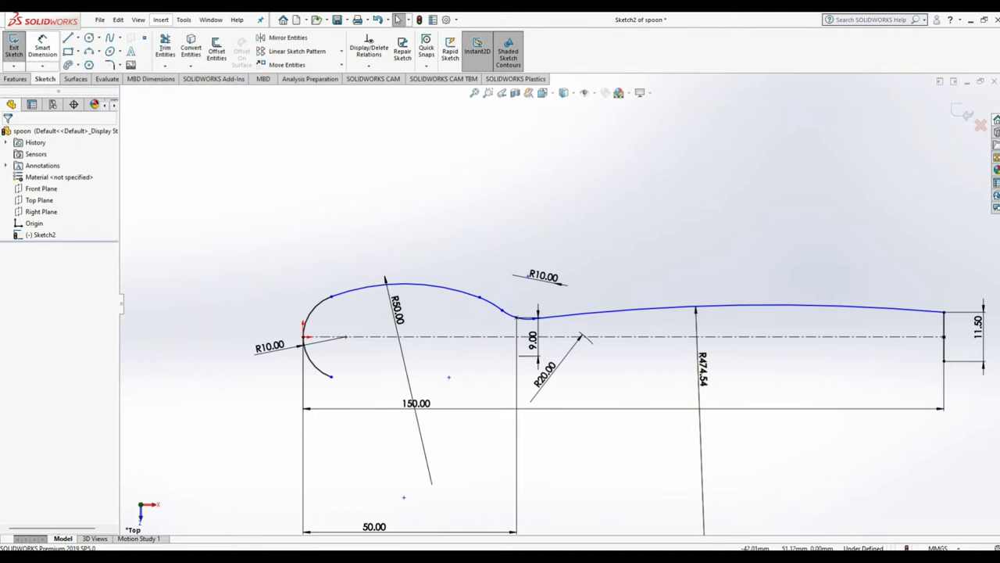
key("Return")
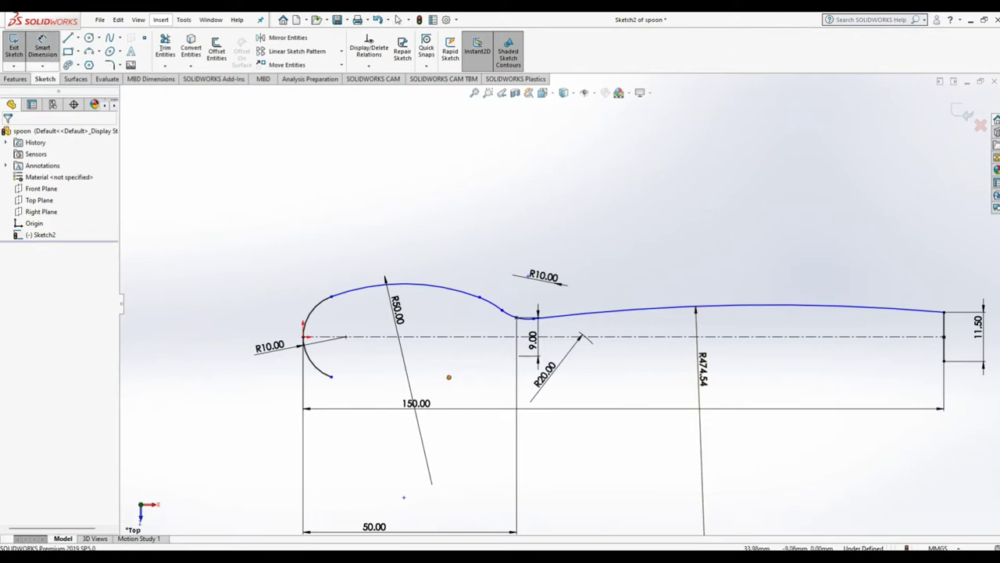
Step: Place the R20 arc centre 3 mm from the centerline and set the handle arc to R1200
left_click(449, 376)
left_click(442, 337)
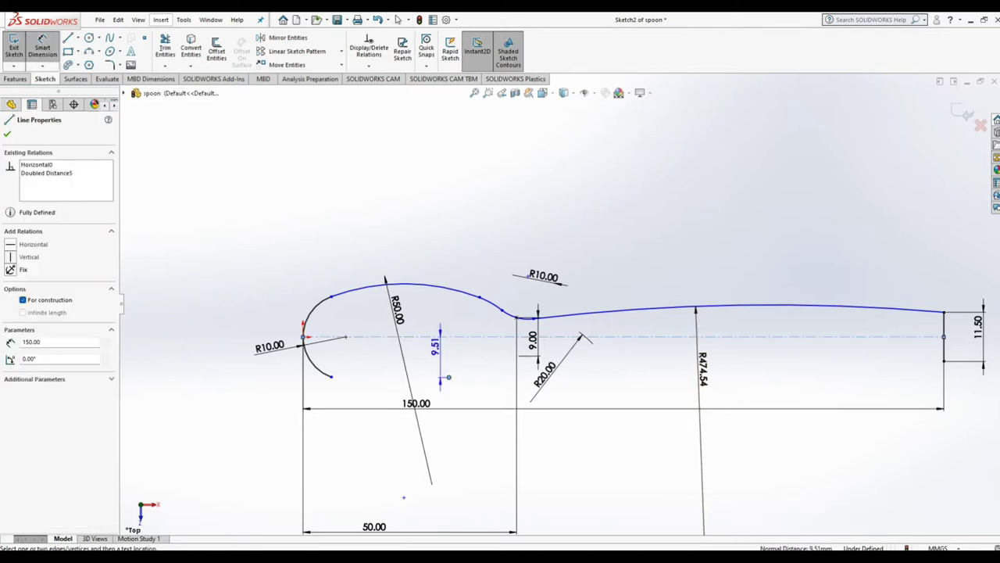
left_click(447, 379)
type("3")
key("Return")
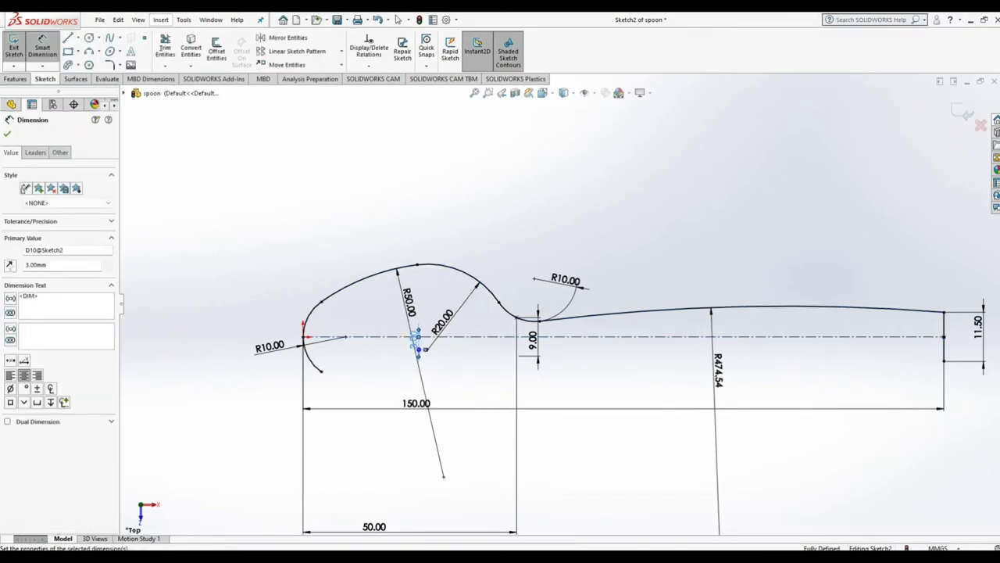
double_click(718, 367)
type("1200")
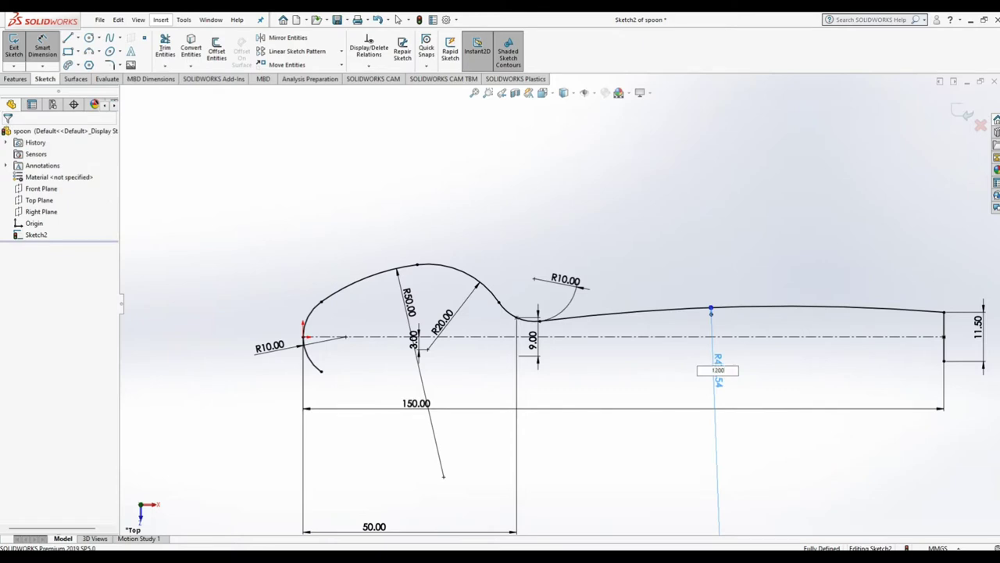
key("Return")
right_click(630, 202)
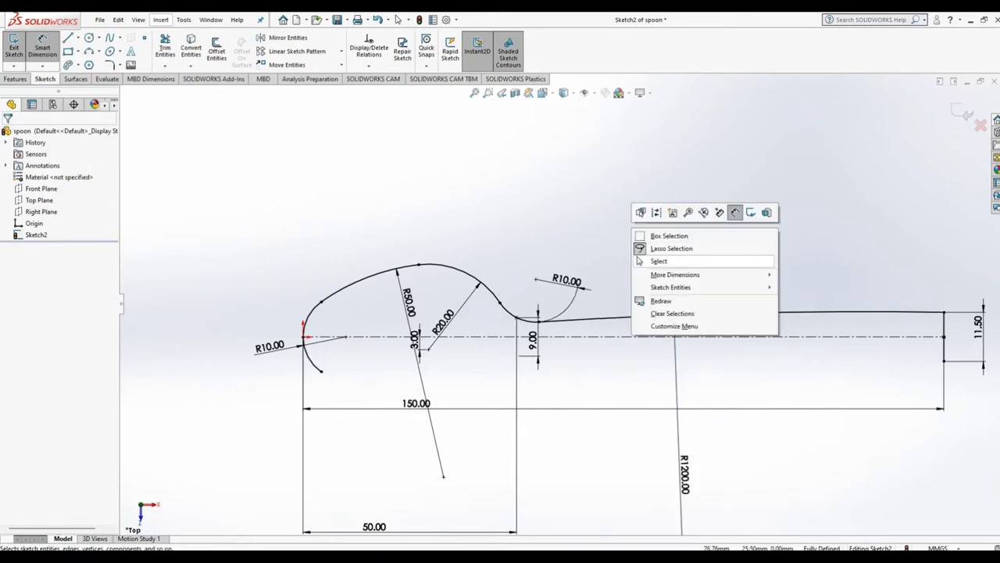
Step: Mirror the bowl, neck fillet and handle arcs (Arc2–Arc5) about centerline Line1
key("f")
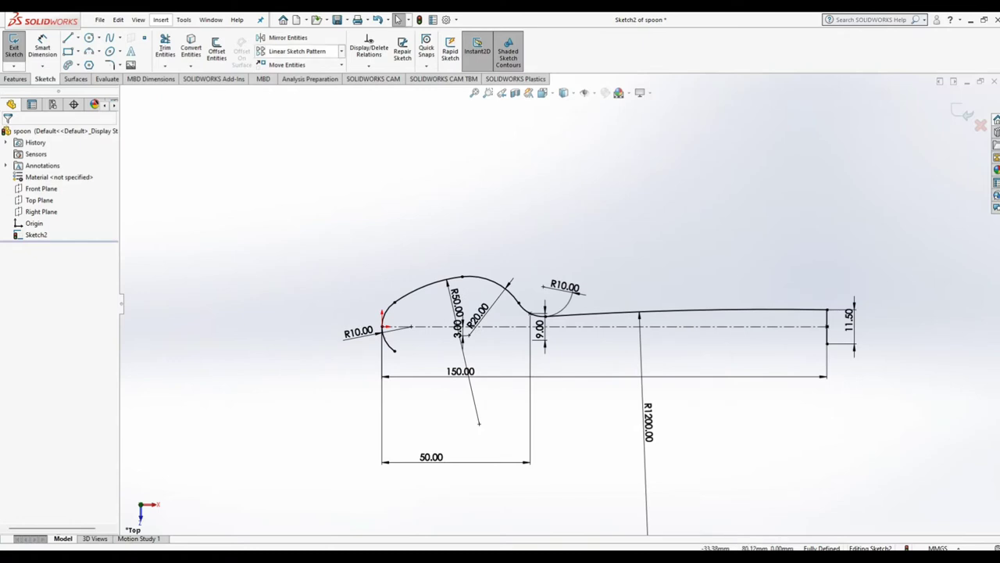
left_click(288, 37)
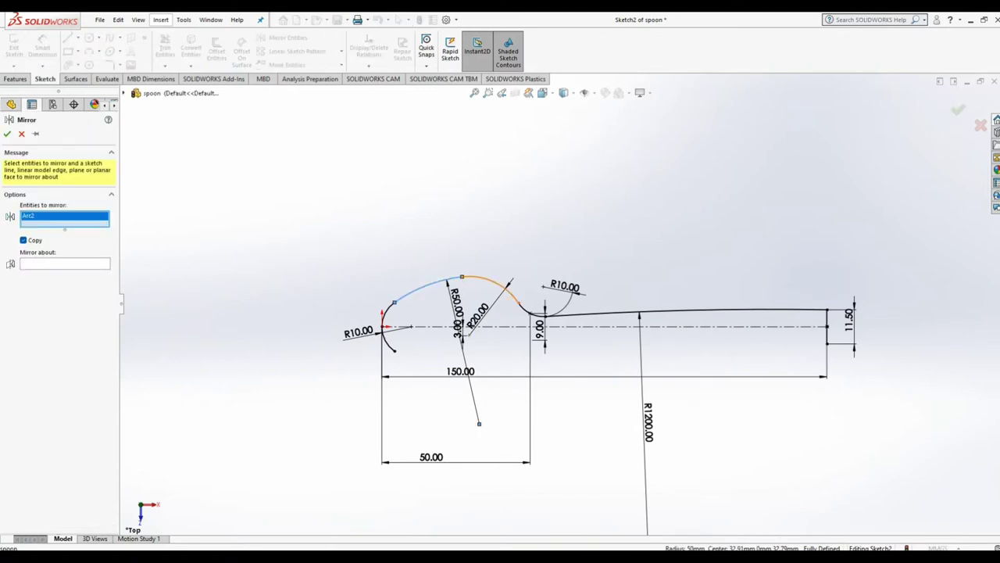
left_click(491, 283)
left_click(531, 313)
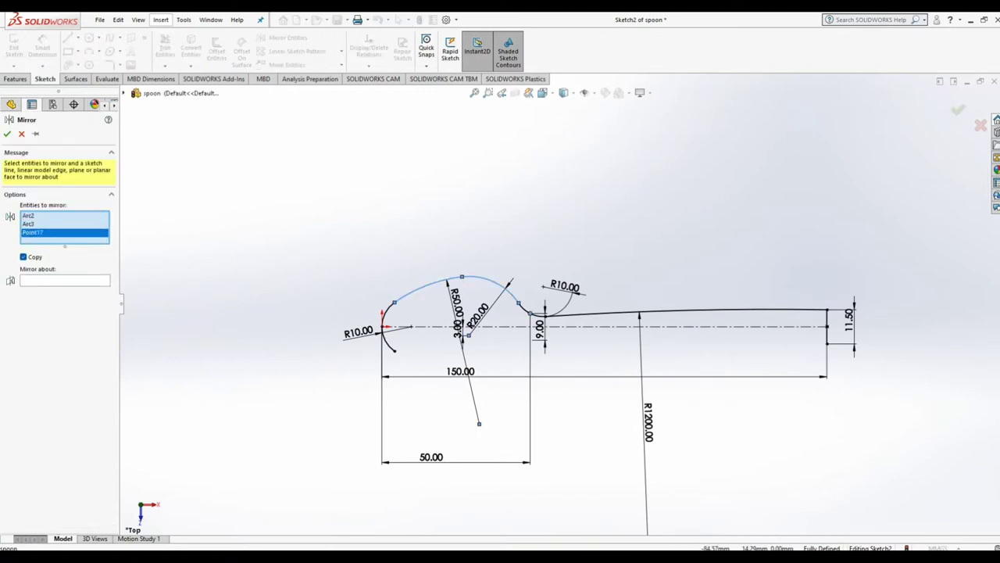
right_click(48, 232)
left_click(78, 251)
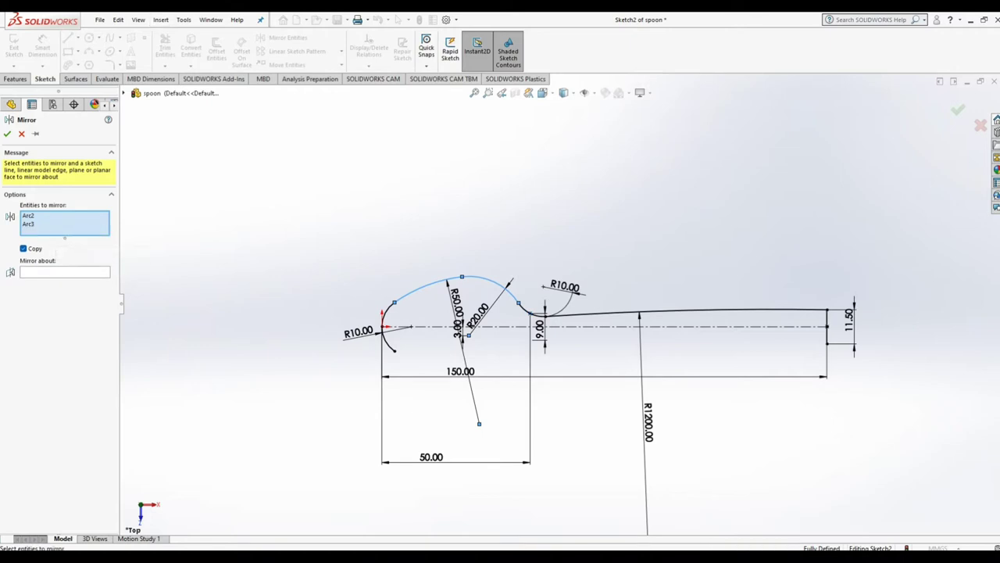
left_click(536, 312)
left_click(557, 314)
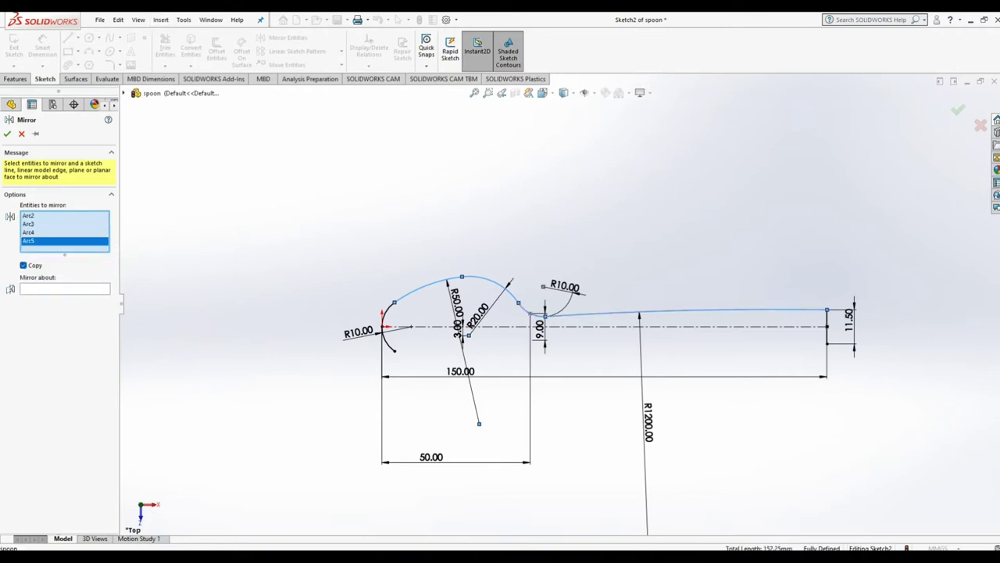
left_click(65, 288)
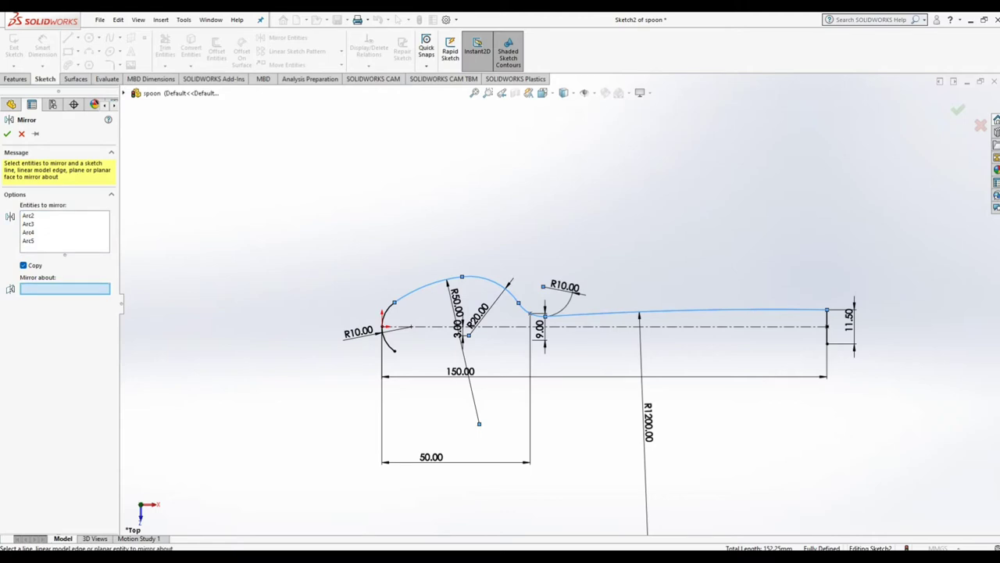
left_click(408, 327)
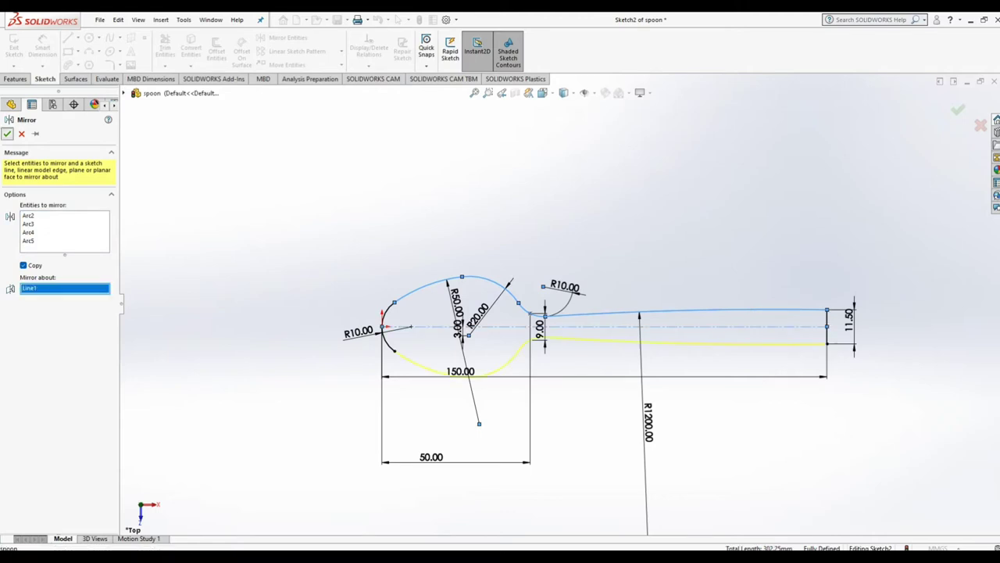
key("Return")
Step: Draw a vertical midpoint line closing off the spoon tip
left_click(76, 37)
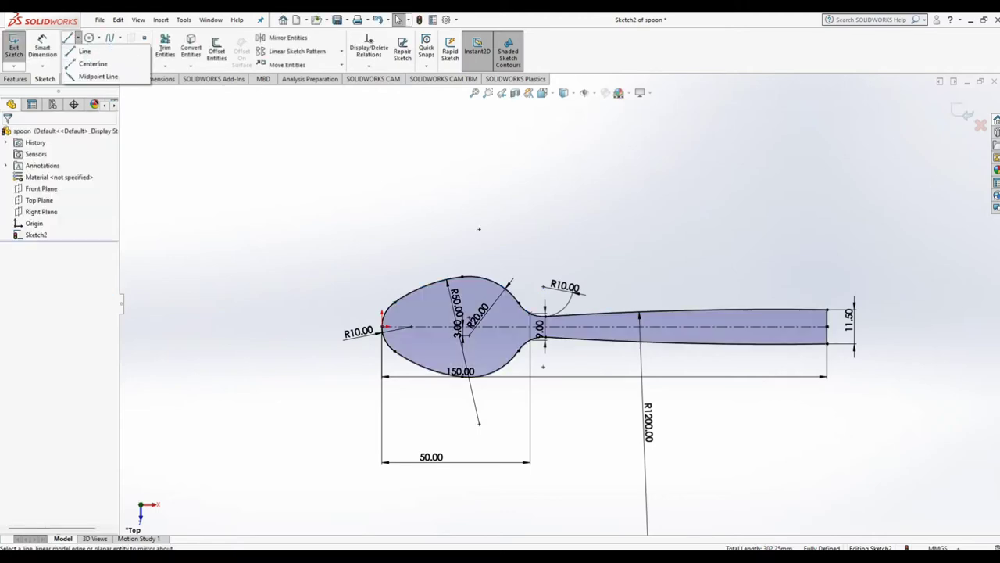
left_click(95, 75)
left_click(382, 327)
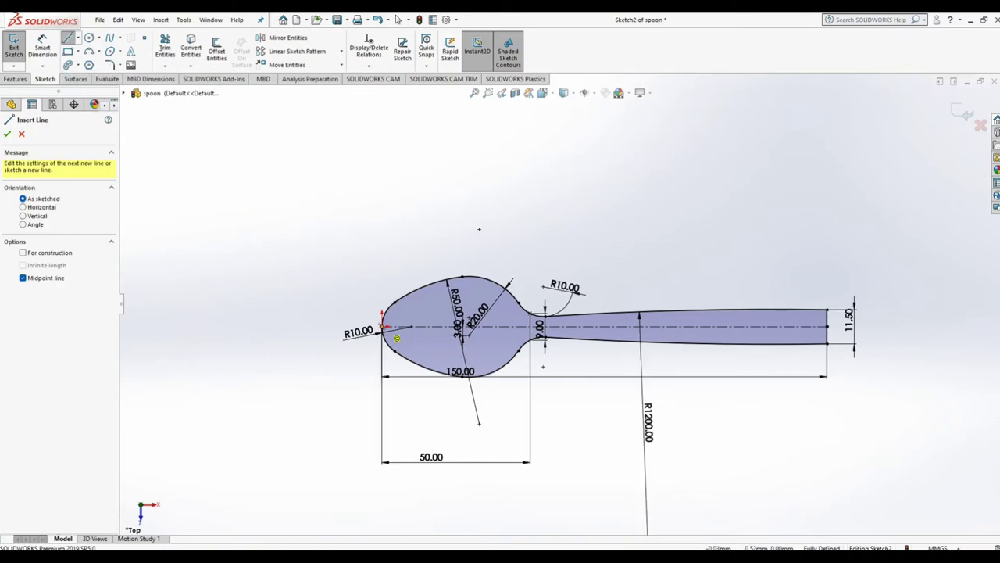
left_click(381, 370)
right_click(395, 383)
left_click(406, 386)
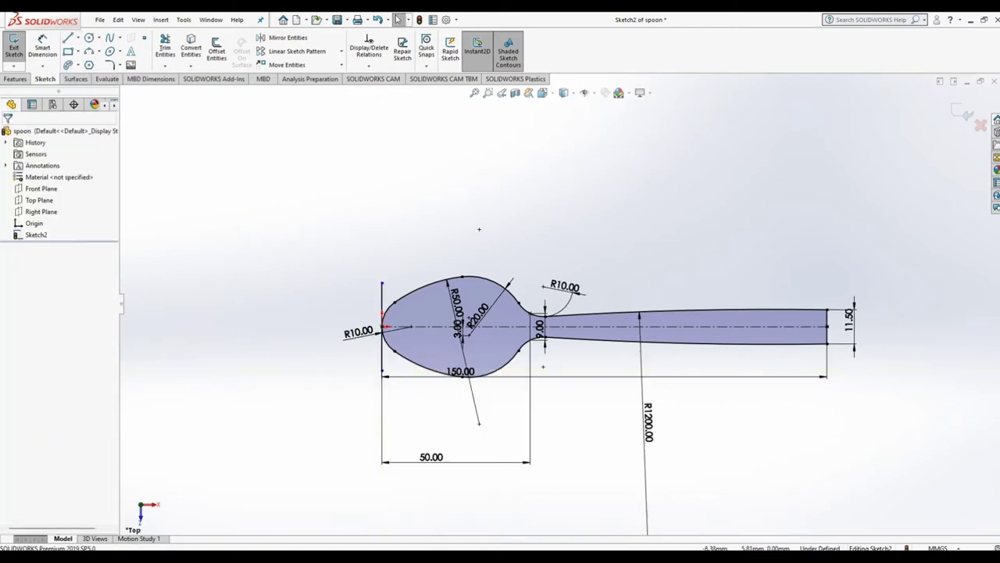
Step: Trim the leftover piece at the spoon tip, accept the relation warning, and exit Sketch2
left_click(386, 316)
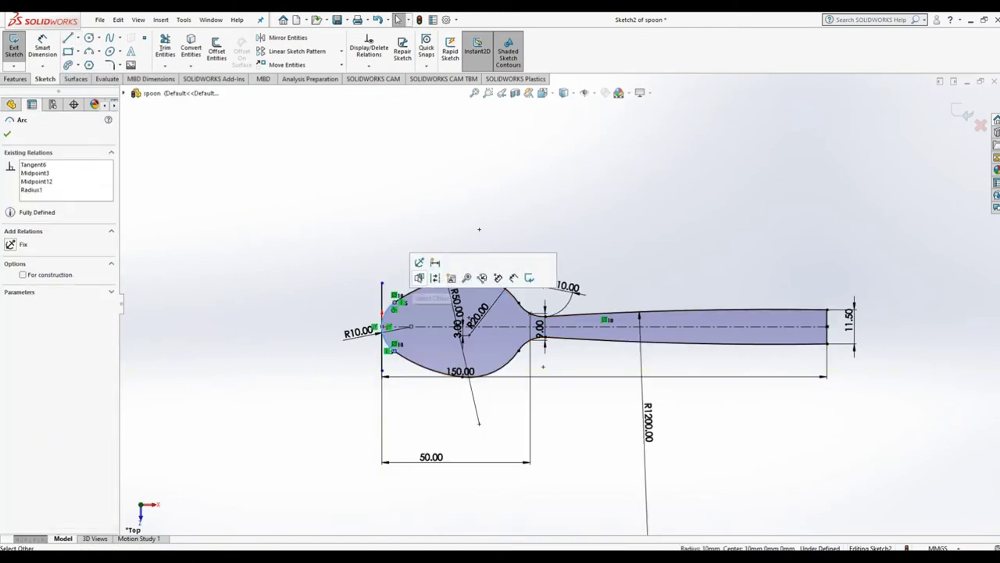
key("Escape")
left_click(164, 66)
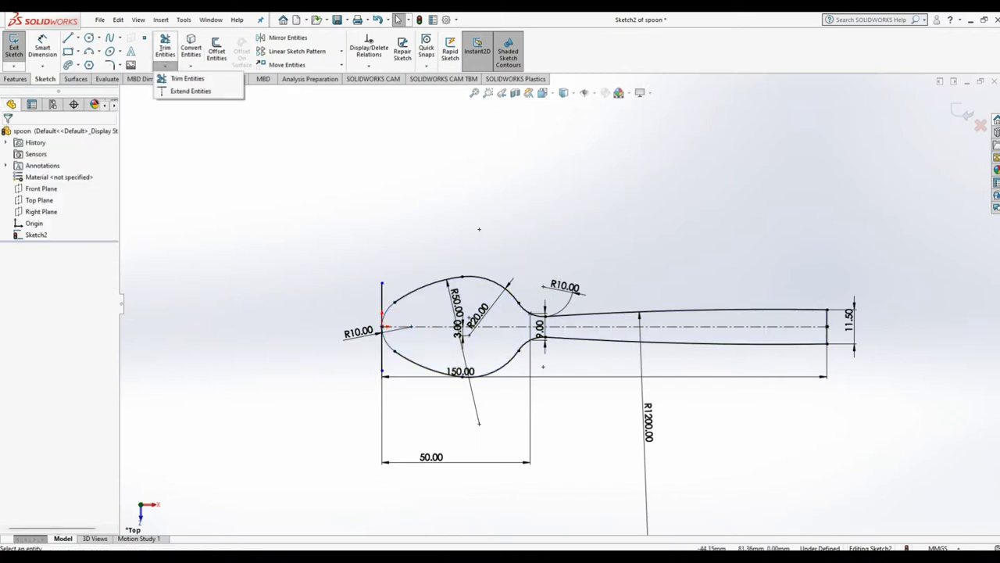
left_click(186, 79)
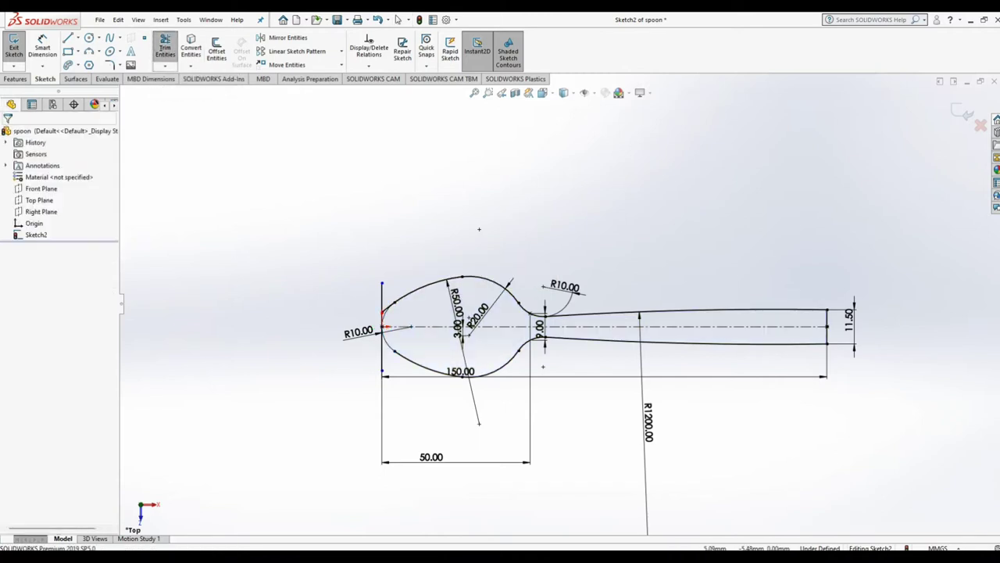
right_click(247, 205)
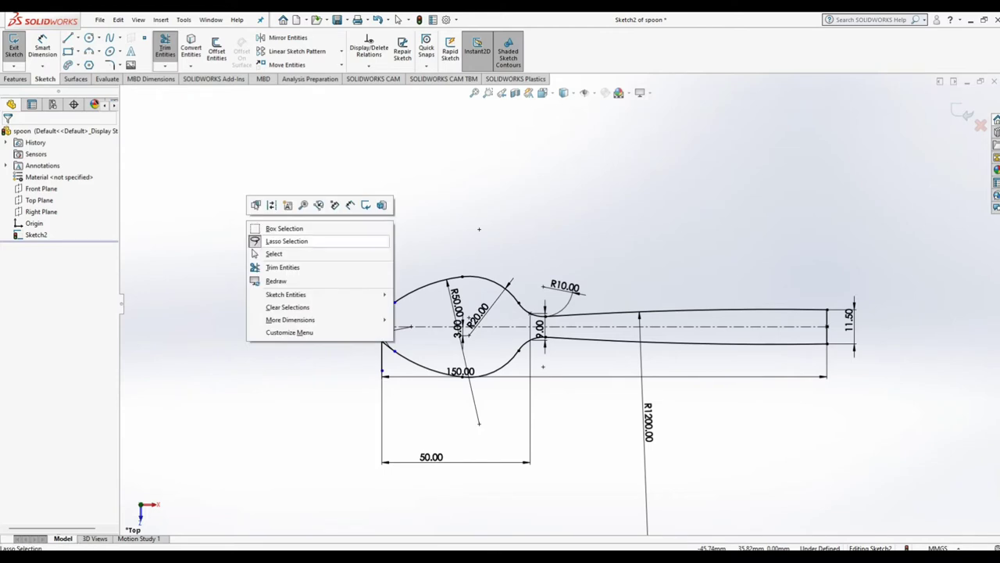
left_click(272, 248)
left_click(165, 65)
left_click(188, 76)
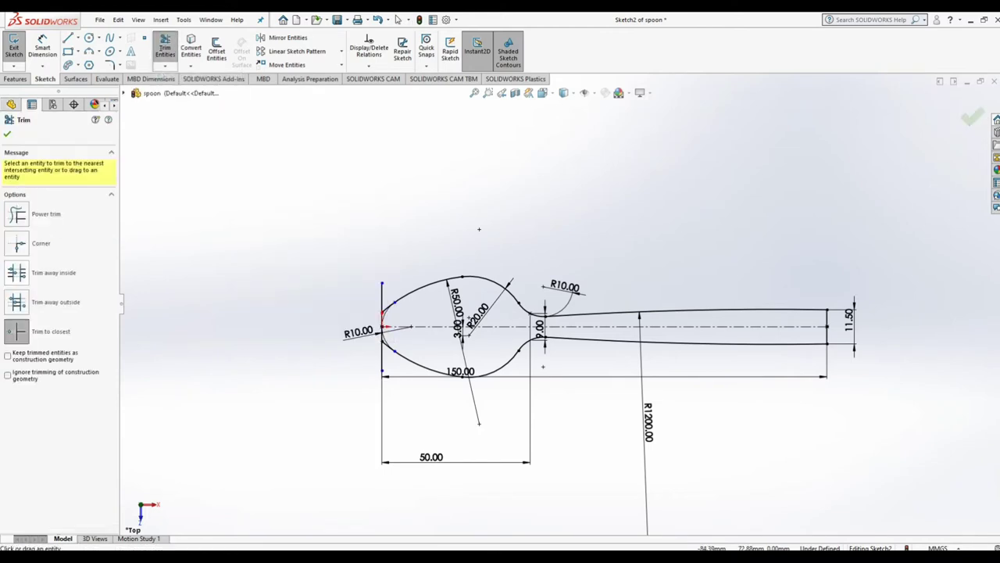
left_click(382, 297)
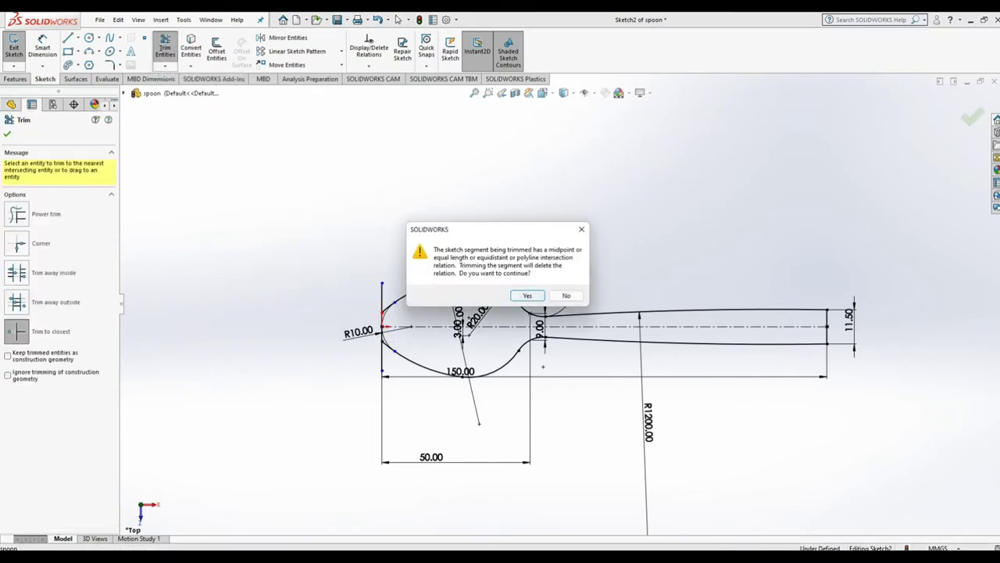
key("Return")
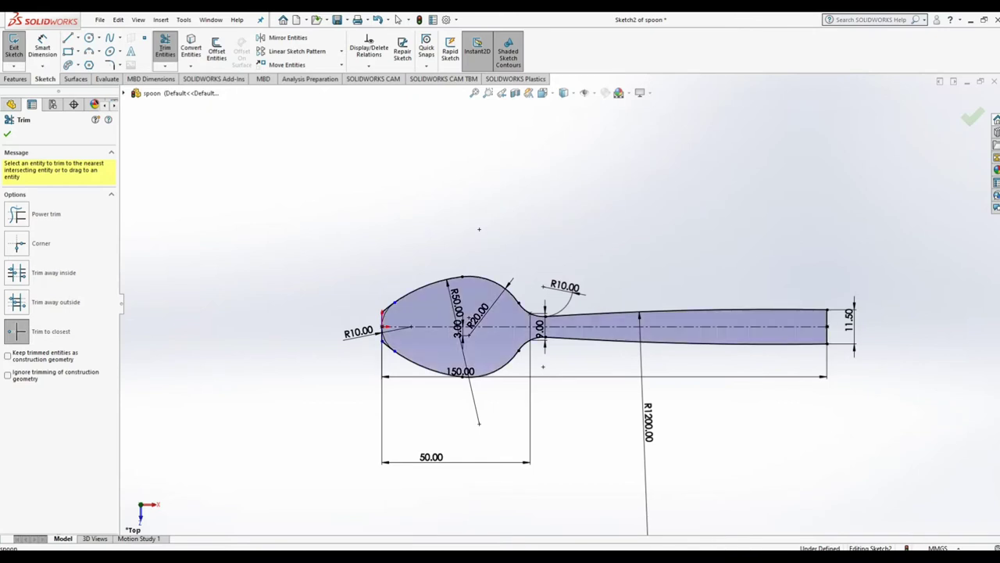
left_click(399, 19)
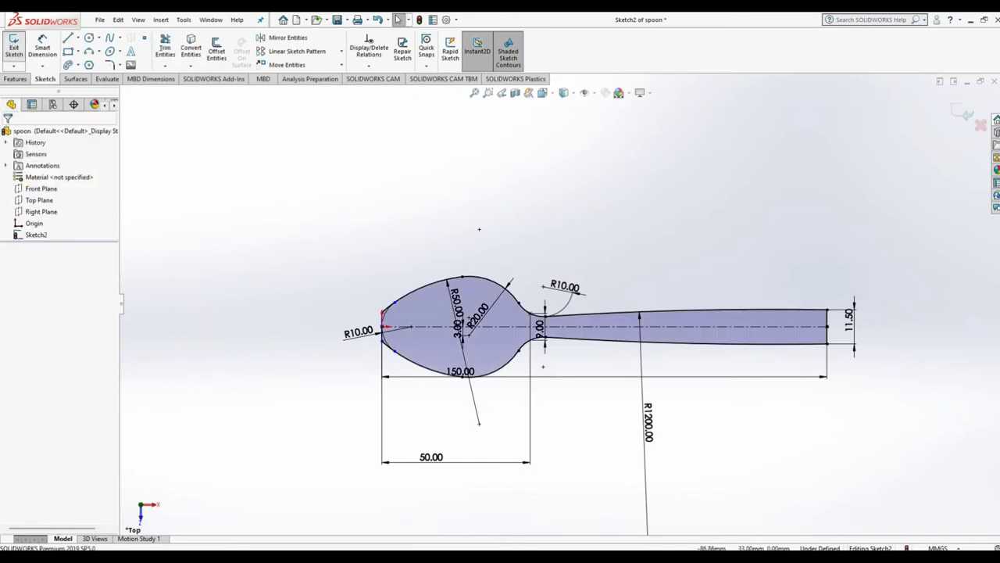
left_click(14, 45)
Step: Start a Front Plane sketch with centerlines: left vertical, horizontal from origin, short right vertical
left_click(41, 188)
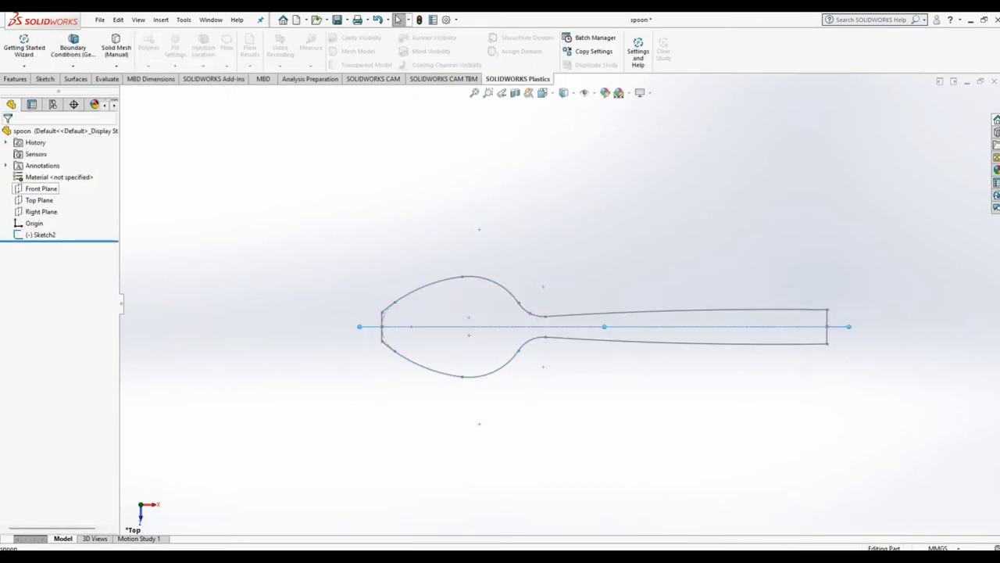
left_click(55, 168)
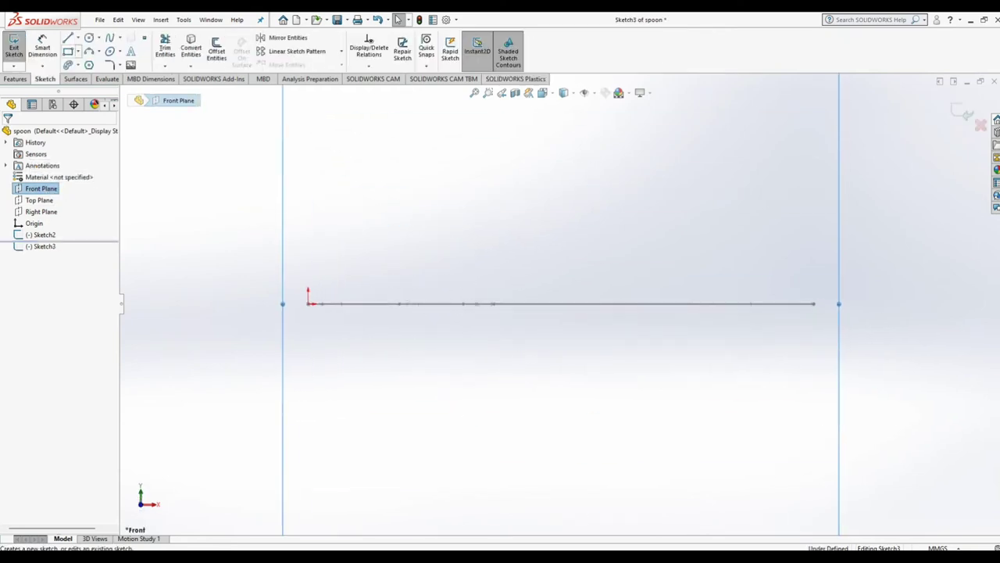
left_click(77, 38)
left_click(87, 62)
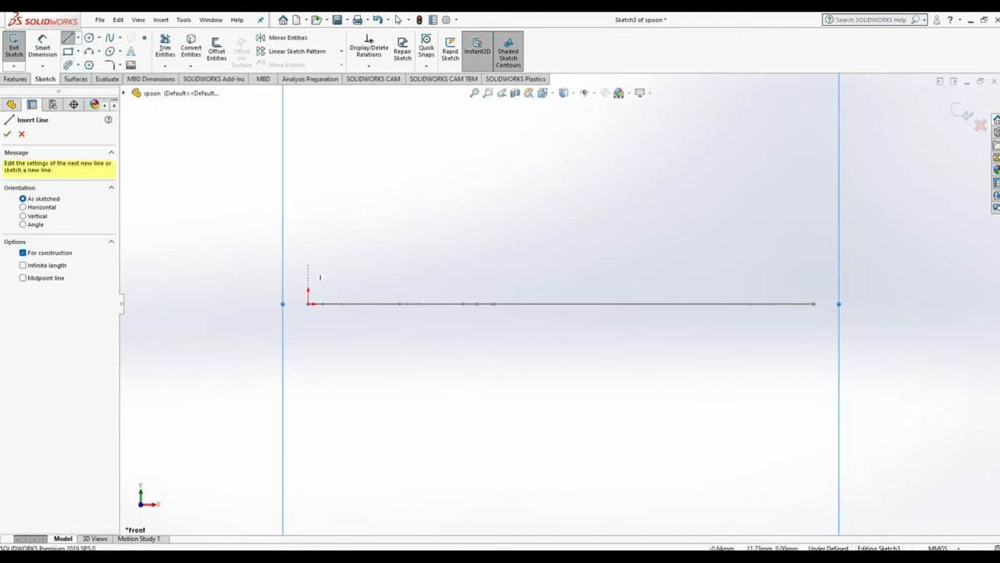
left_click(308, 265)
left_click(308, 303)
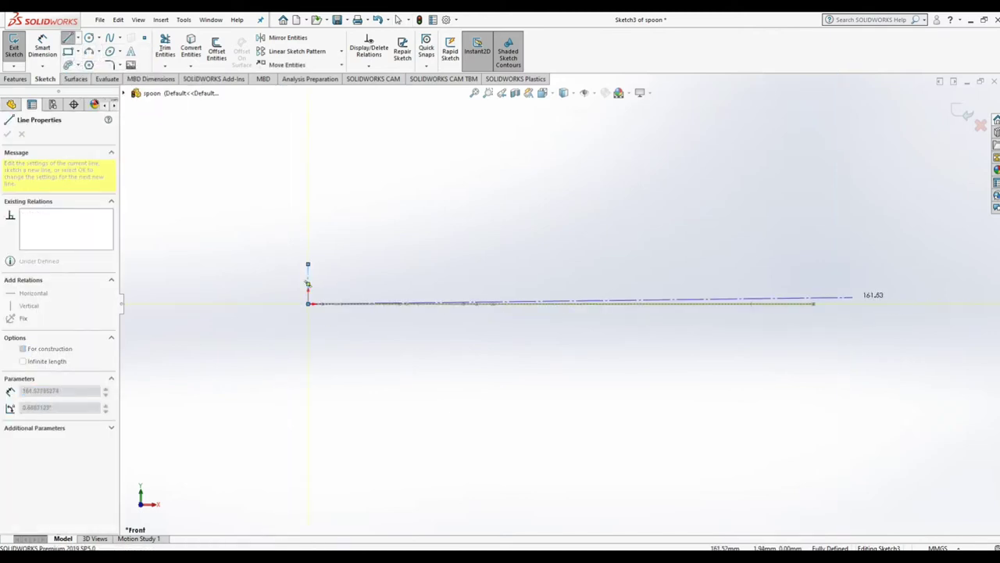
left_click(833, 303)
left_click(833, 283)
key("Escape")
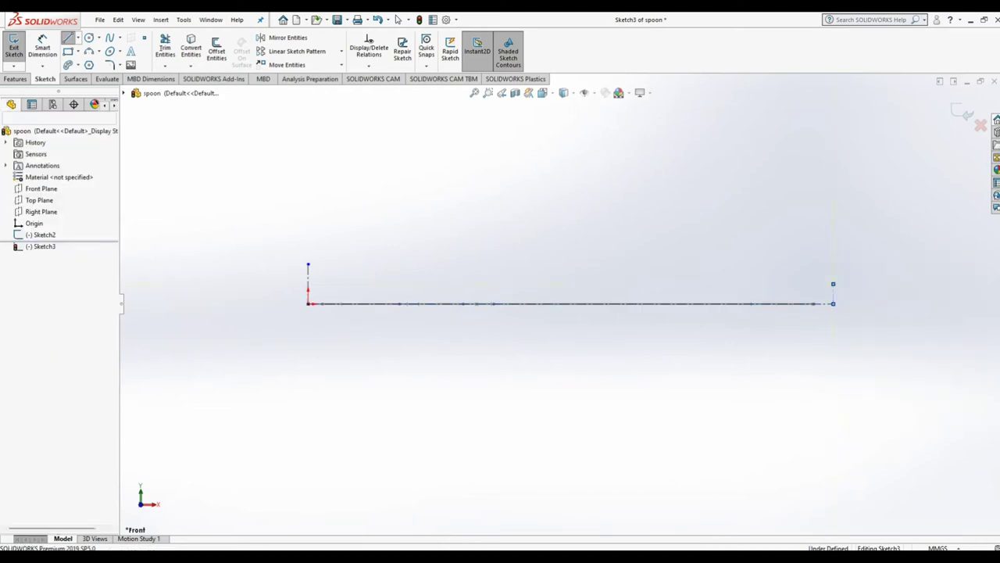
Step: Dimension the horizontal construction line to 150 mm
left_click(42, 47)
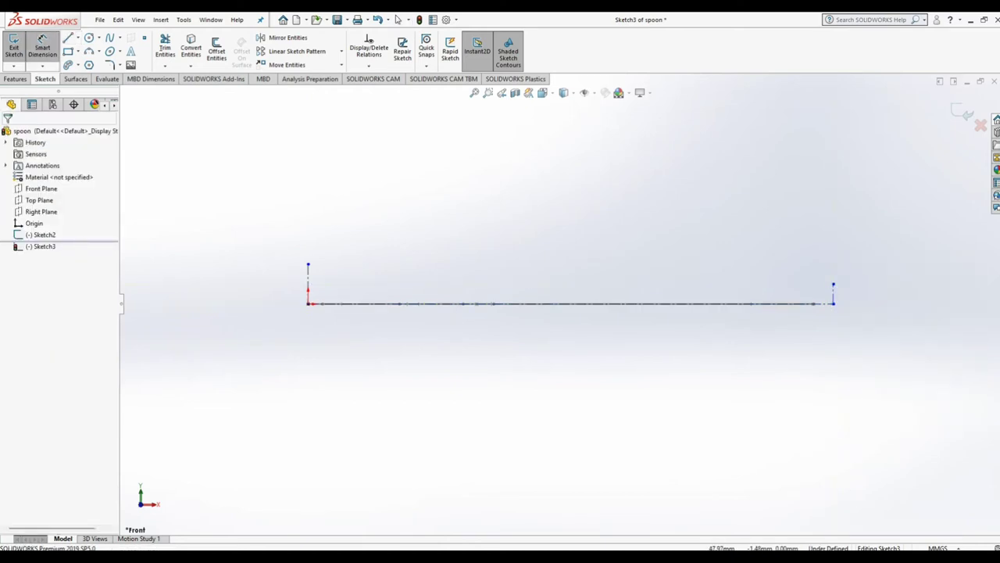
left_click(461, 303)
left_click(457, 326)
type("150")
key("Return")
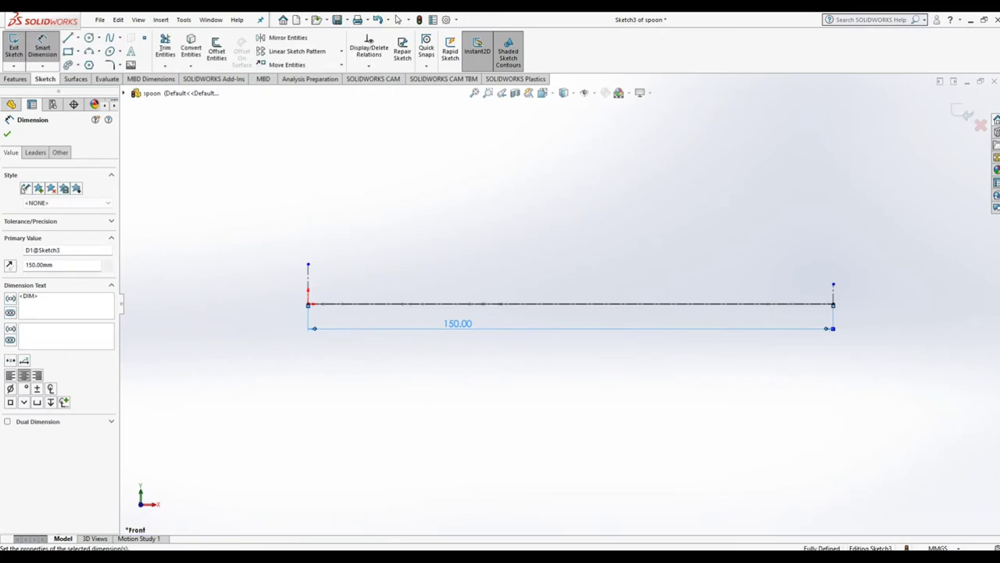
Step: Dimension the right end line to 35 and the left end line to 5
left_click(833, 294)
left_click(842, 293)
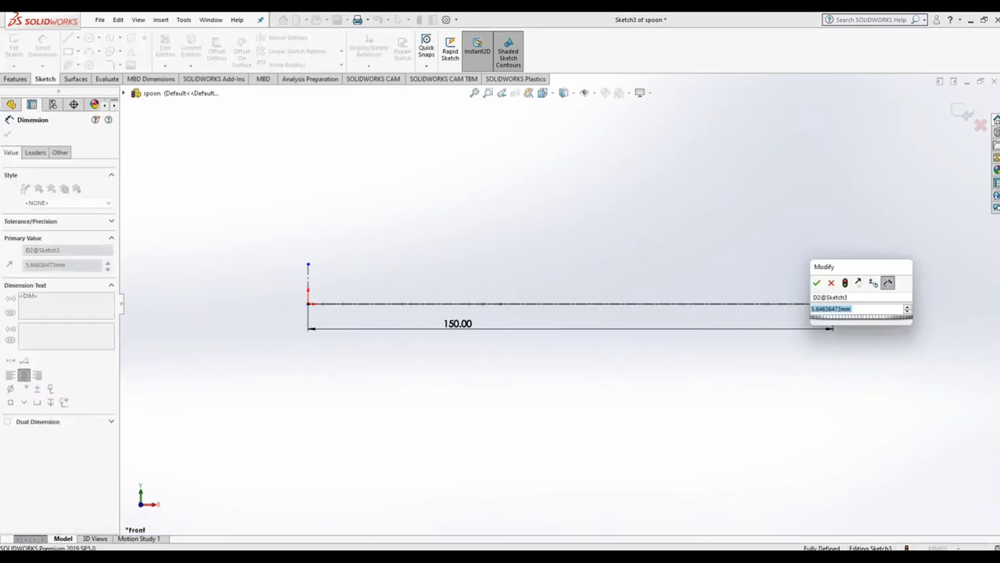
type("35")
key("Return")
key("Escape")
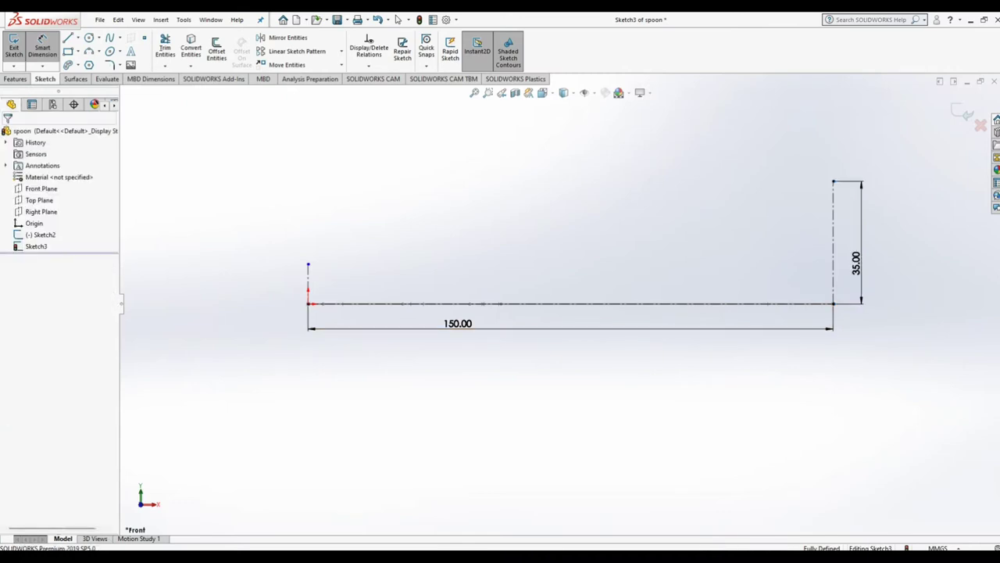
scroll(391, 315, "down", 2)
left_click(279, 266)
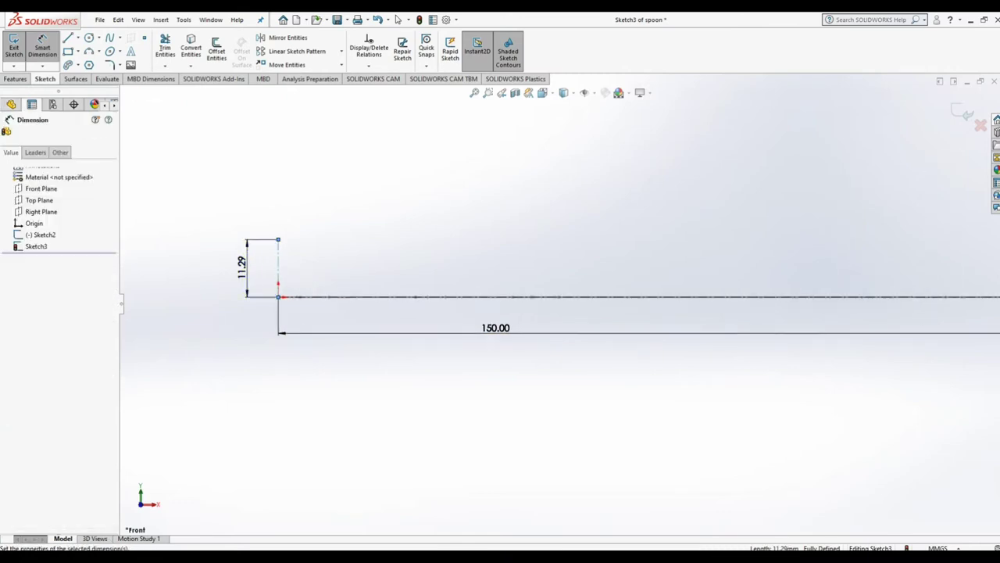
left_click(243, 283)
type("5")
key("Return")
Step: Draw the first 3-point arc from the 5.00 line's top, sagging toward the centerline
key("Escape")
scroll(561, 303, "up", 4)
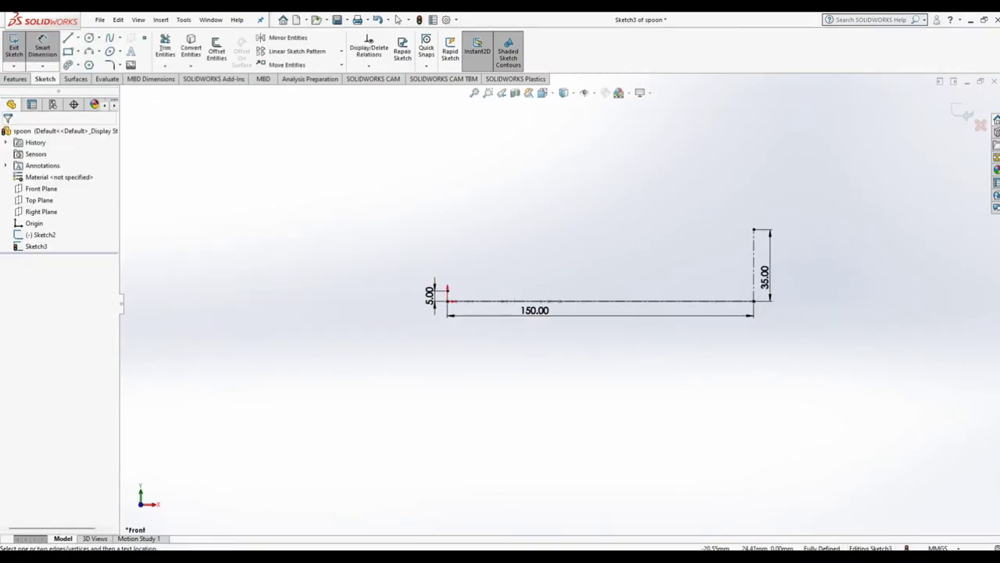
scroll(509, 239, "down", 2)
right_click(522, 235)
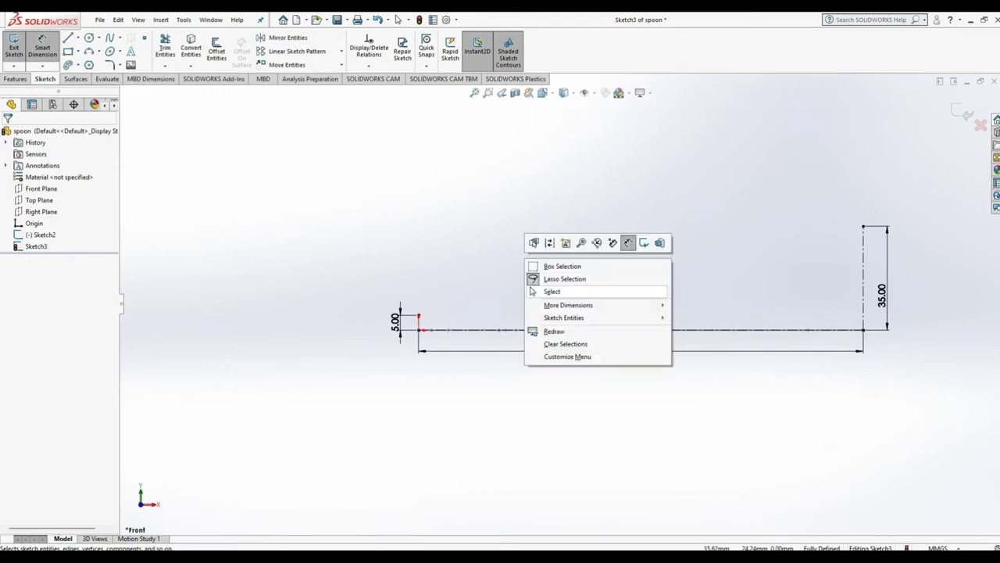
left_click(547, 291)
key("a")
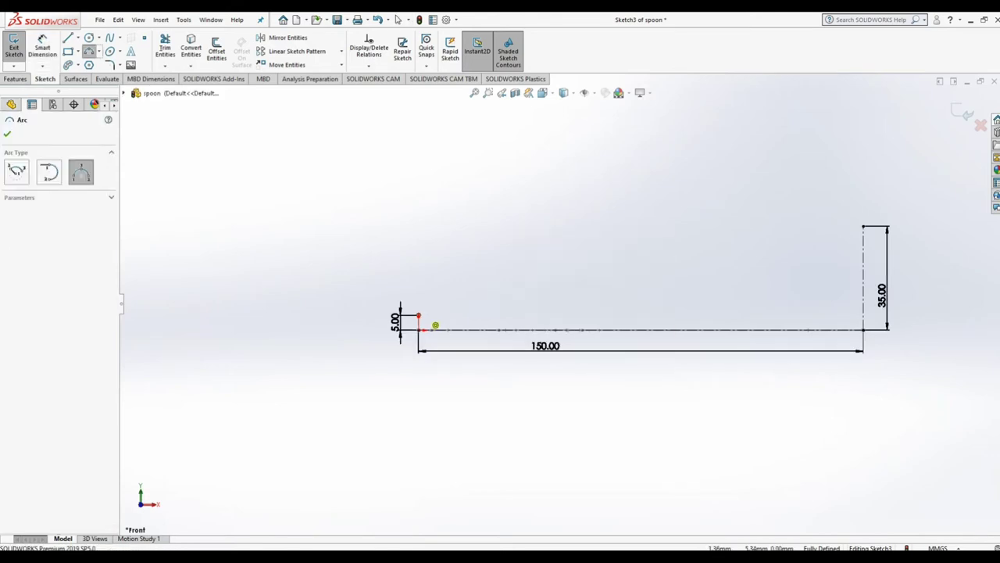
left_click(418, 315)
left_click(547, 310)
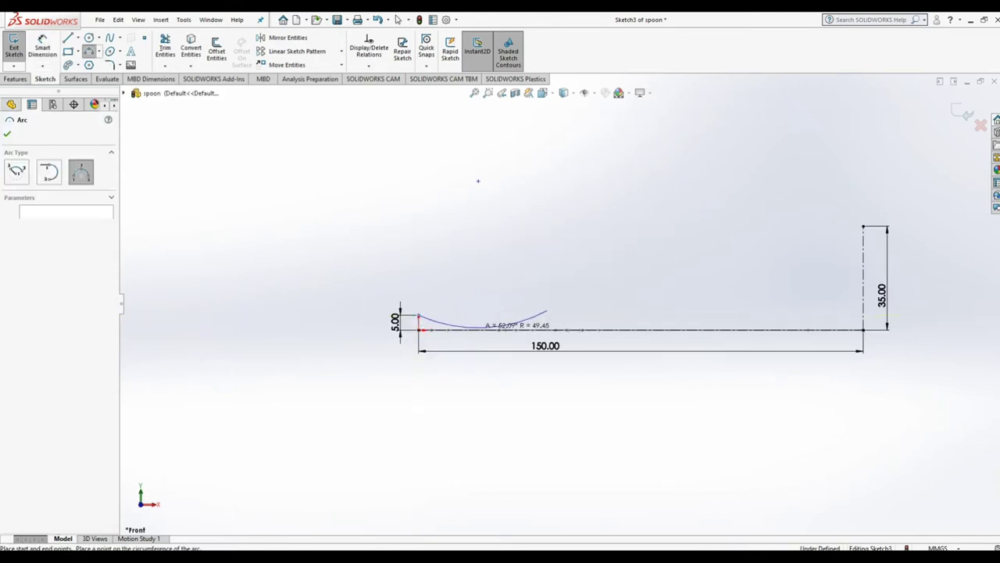
left_click(480, 327)
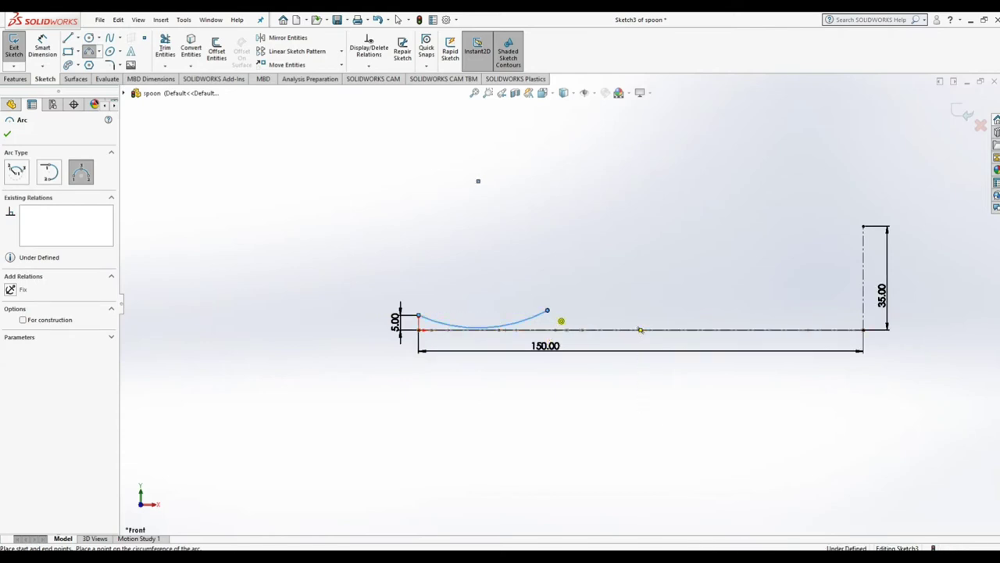
Step: Add a short connecting arc and a long gentle arc ending at the 35.00 line's top
left_click(547, 311)
left_click(579, 293)
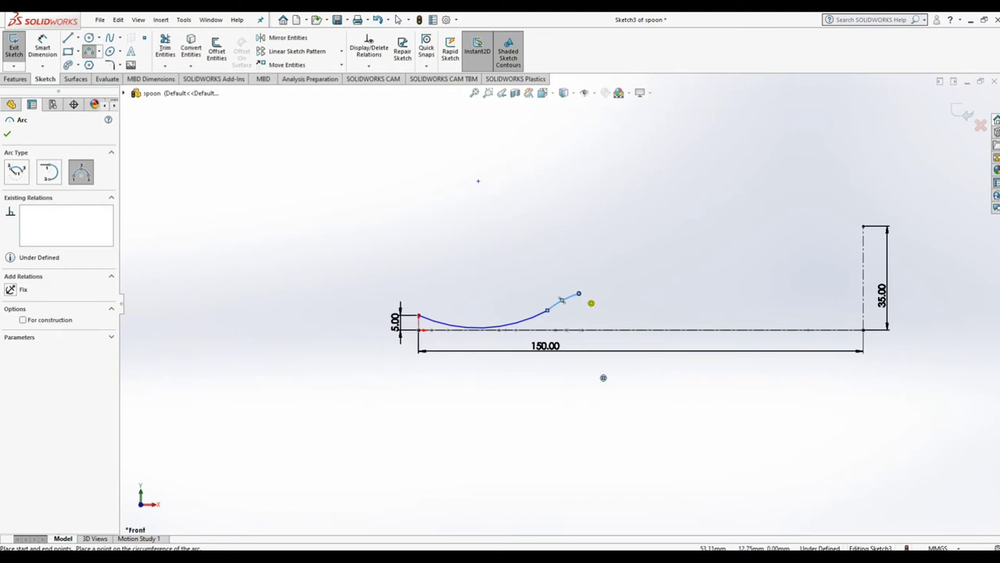
left_click(579, 293)
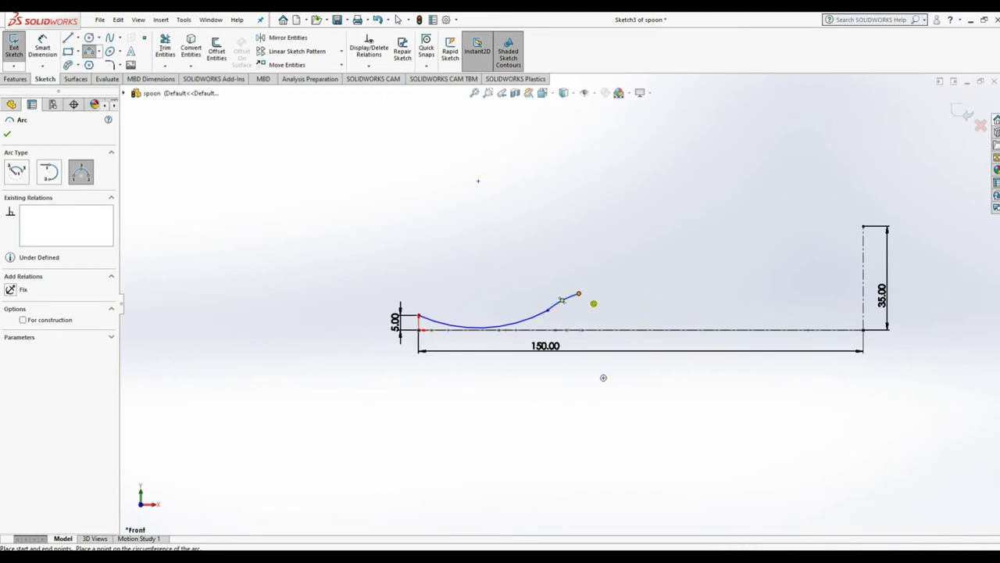
left_click(864, 227)
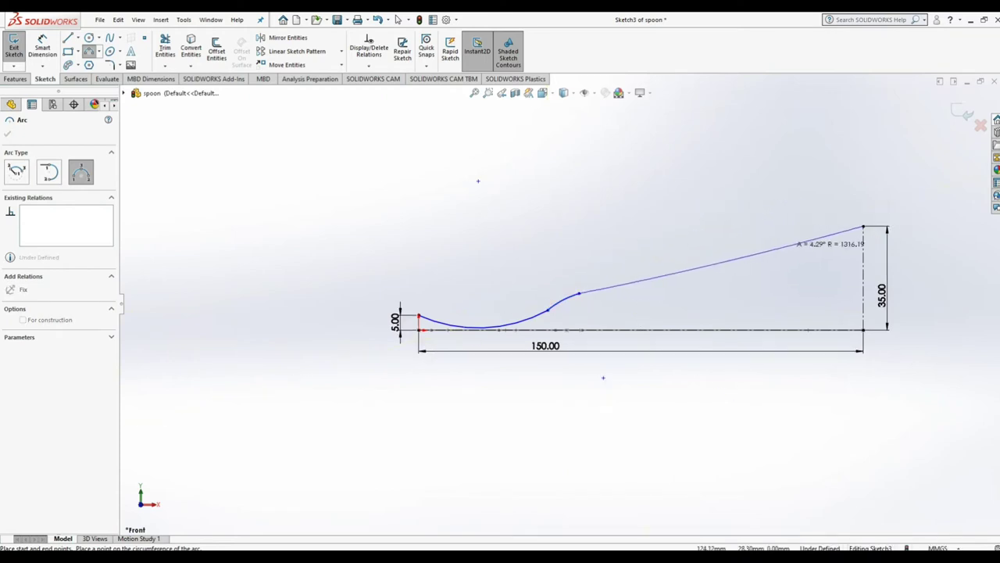
left_click(605, 221)
right_click(606, 217)
left_click(625, 228)
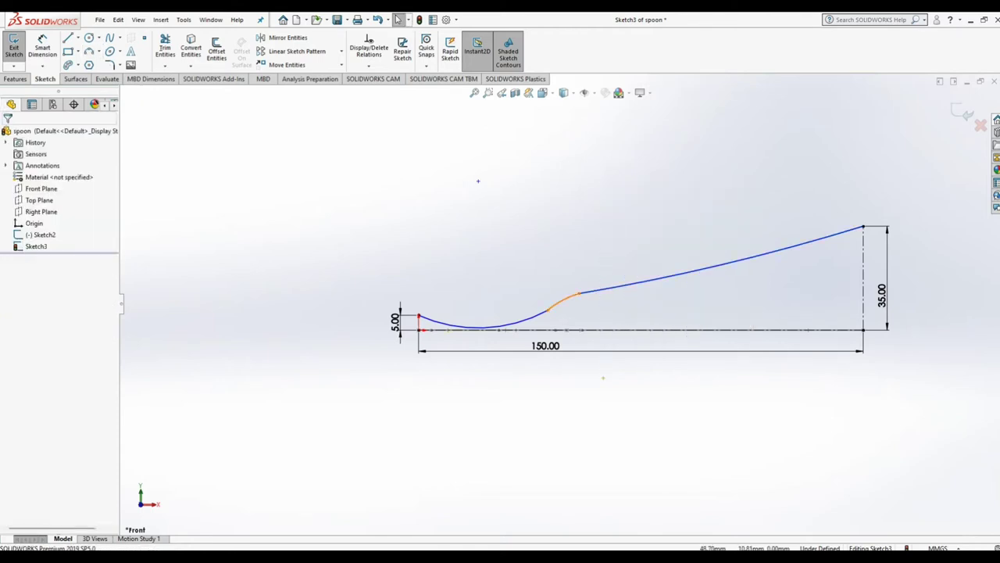
Step: Make the short arc tangent to both the lower arc and the long arc
left_click(562, 302)
left_click(516, 320, "ctrl")
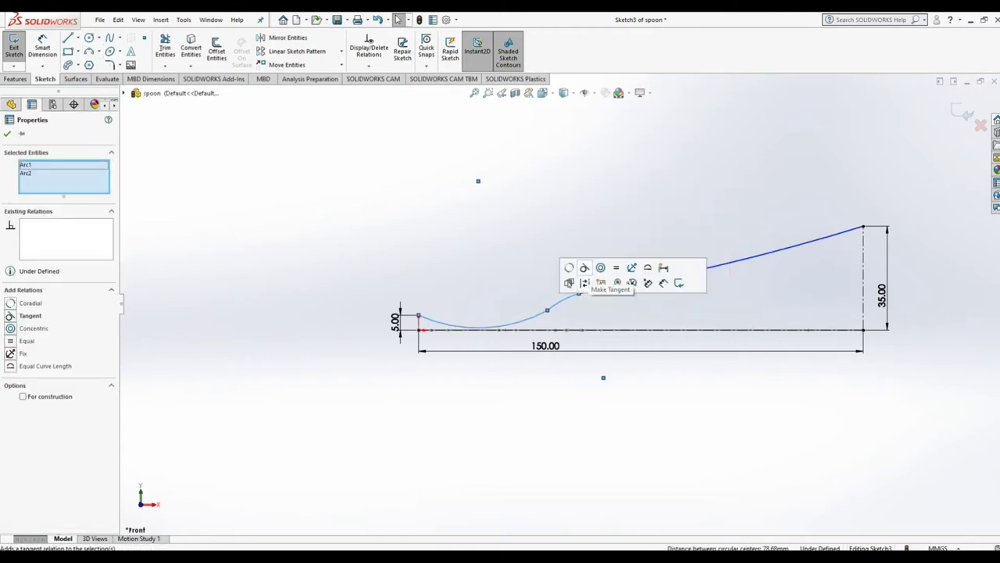
left_click(585, 267)
left_click(566, 298)
left_click(641, 279, "ctrl")
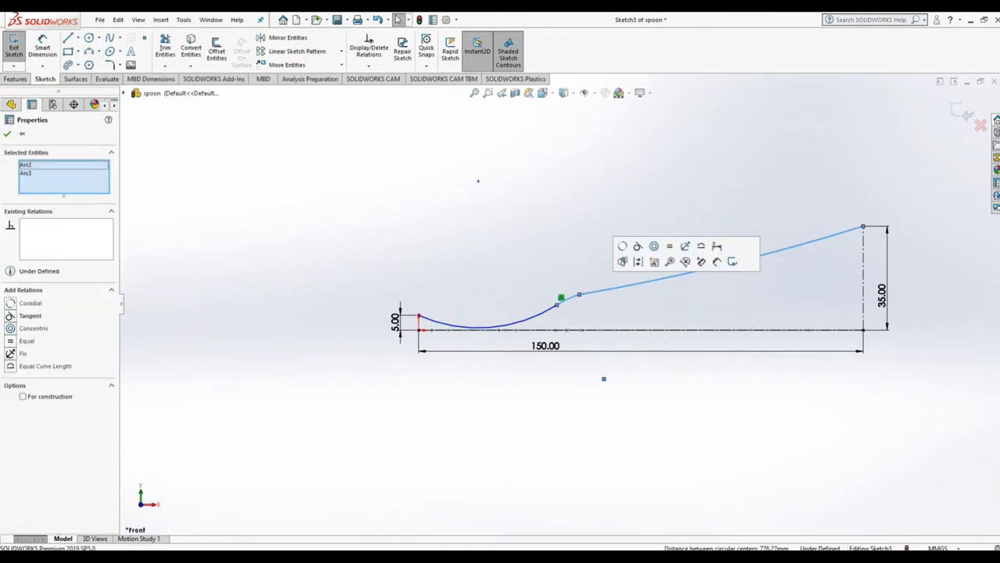
left_click(648, 259)
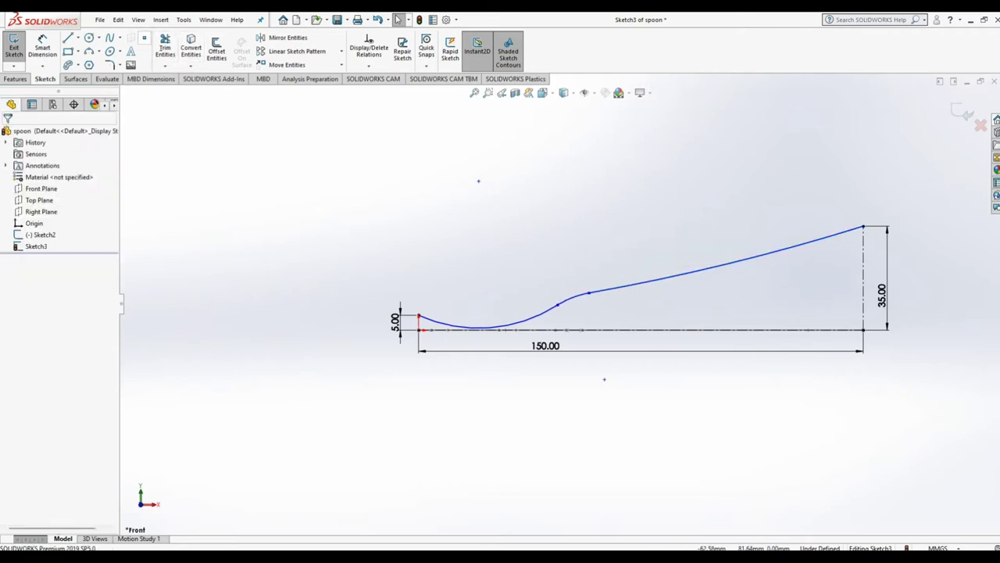
left_click(144, 37)
left_click(42, 47)
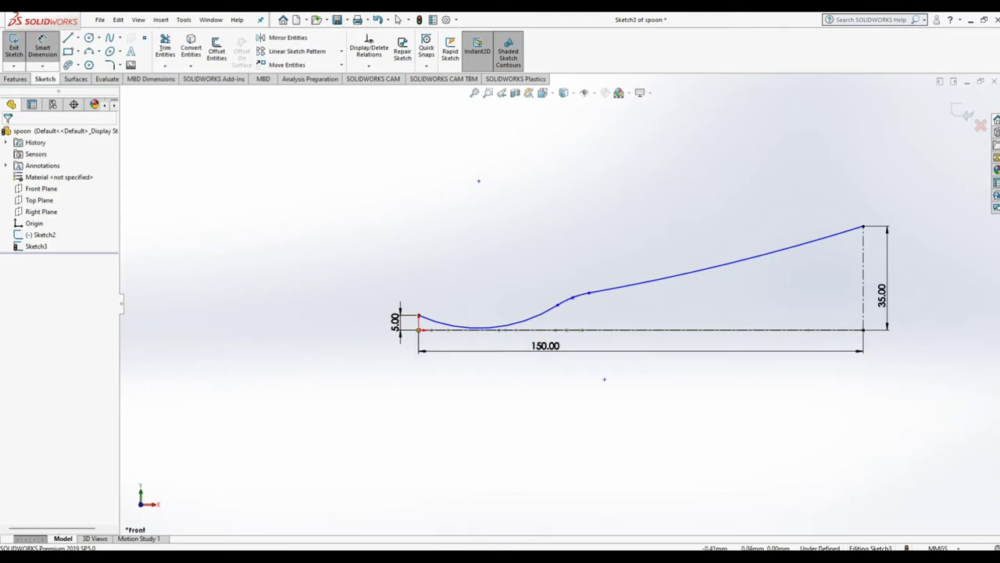
Step: Dimension the horizontal distance from the profile's left end to the arc junction as 50 mm
left_click(419, 316)
left_click(573, 297)
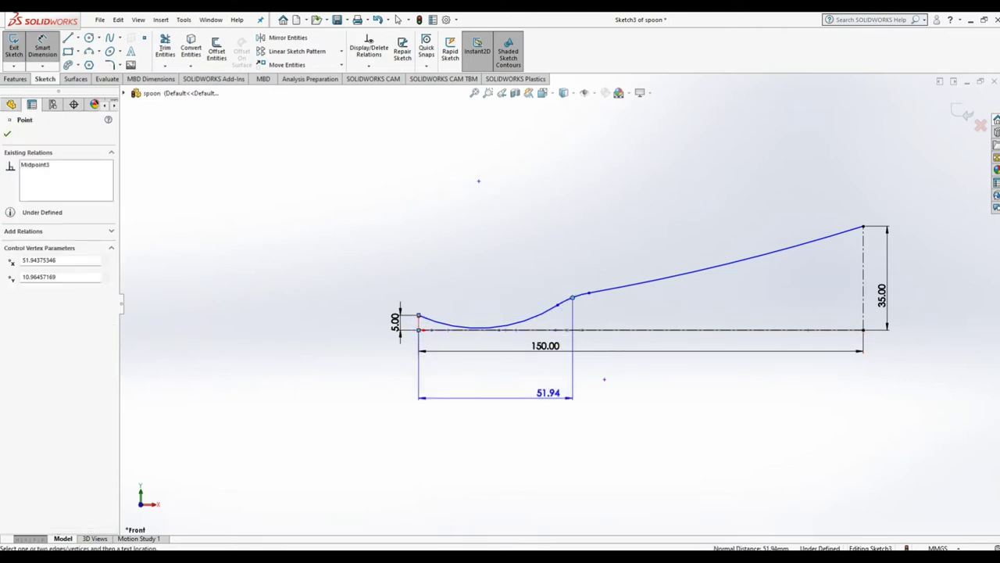
left_click(547, 396)
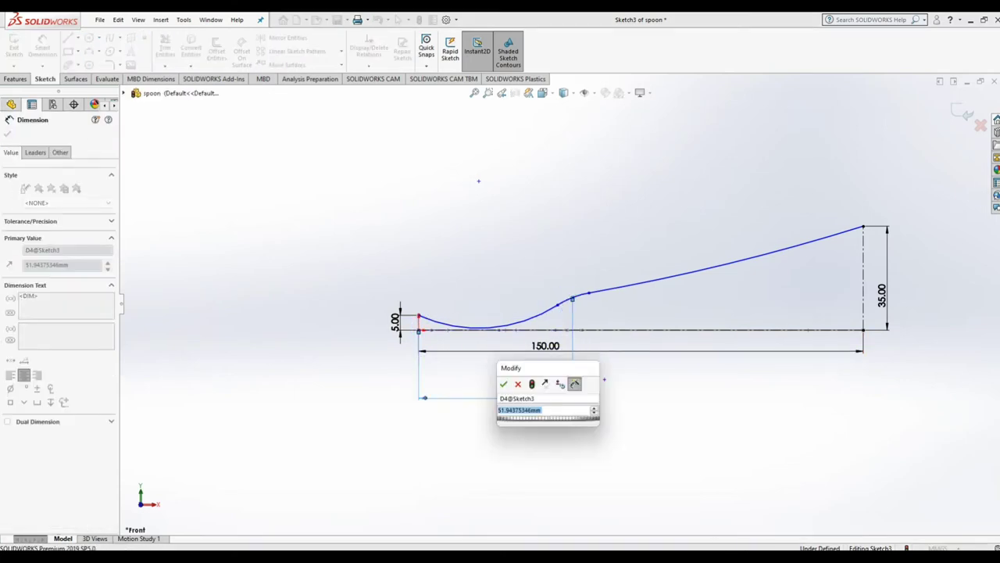
type("50")
key("Return")
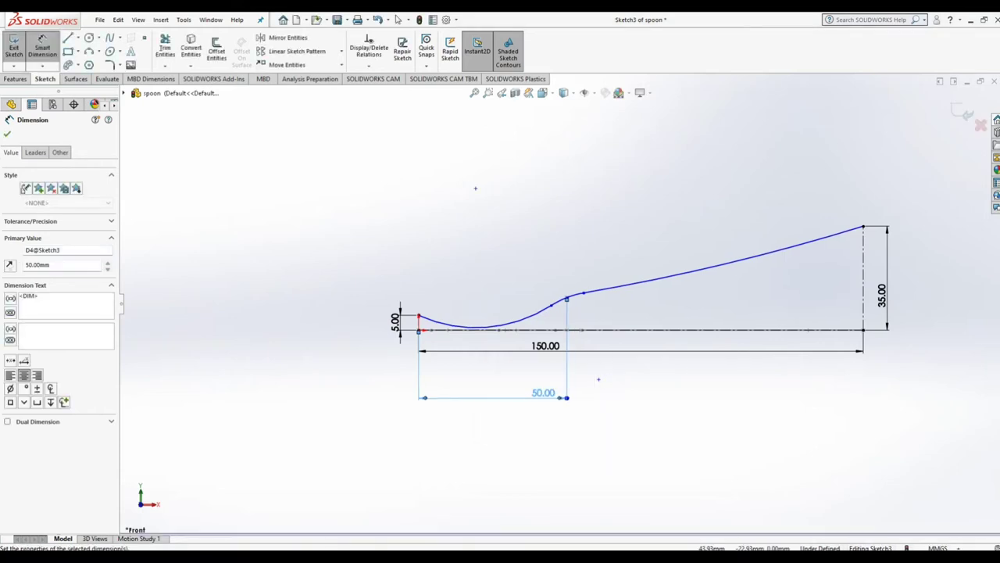
Step: Add radius dimensions to the three arcs, setting the lower arc to R45
left_click(476, 188)
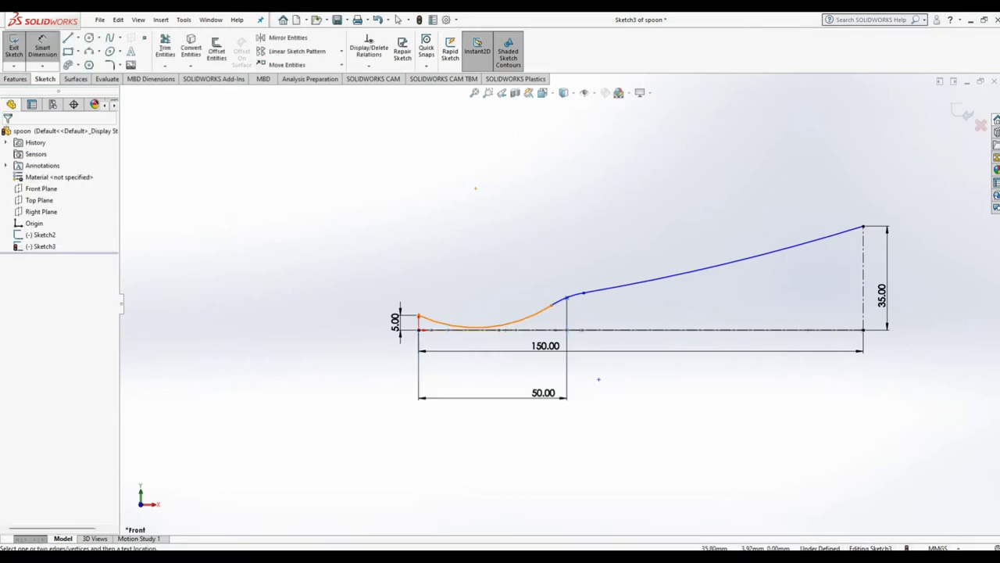
left_click(514, 321)
left_click(516, 281)
type("45")
key("Return")
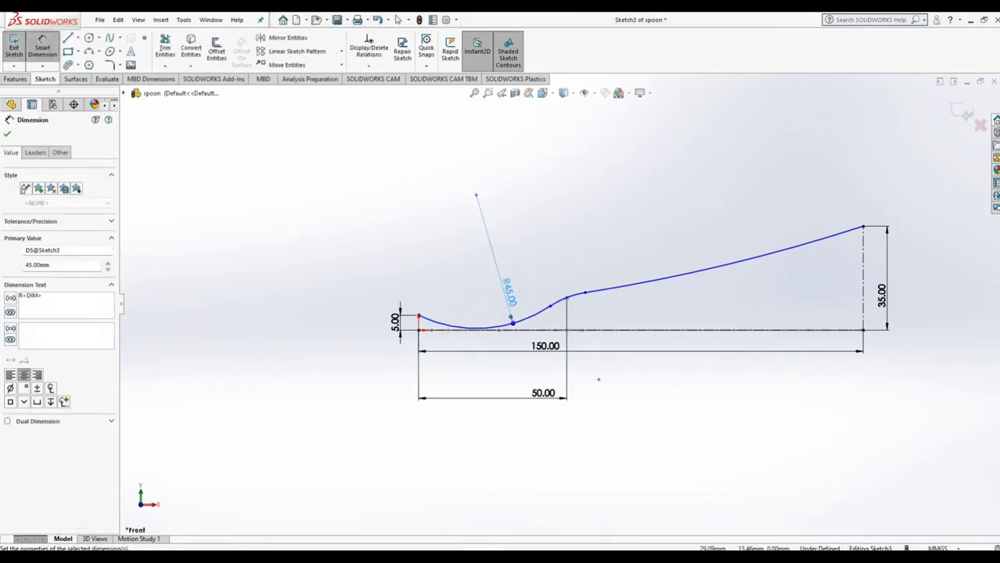
left_click(599, 379)
left_click(582, 274)
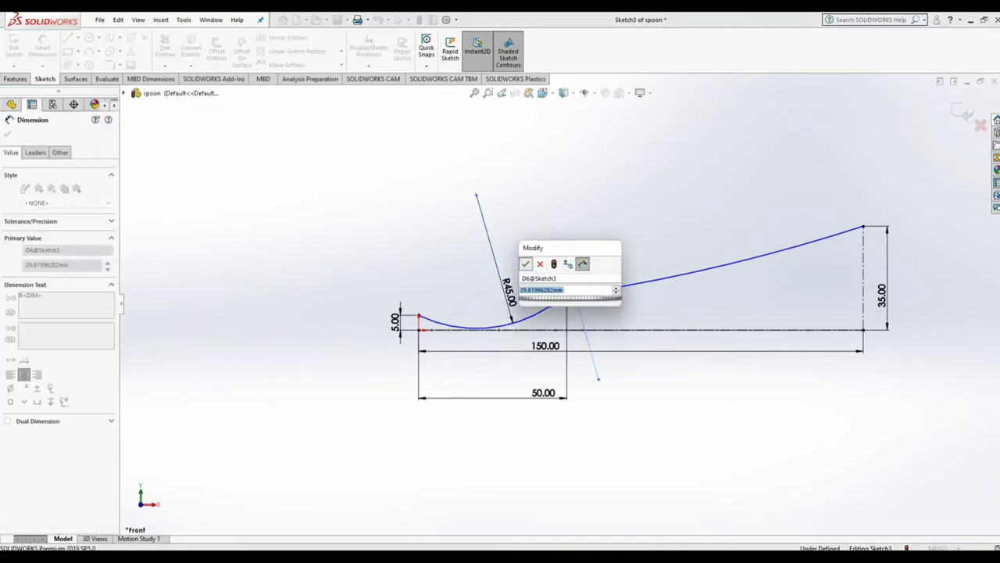
key("Return")
left_click(649, 281)
left_click(651, 261)
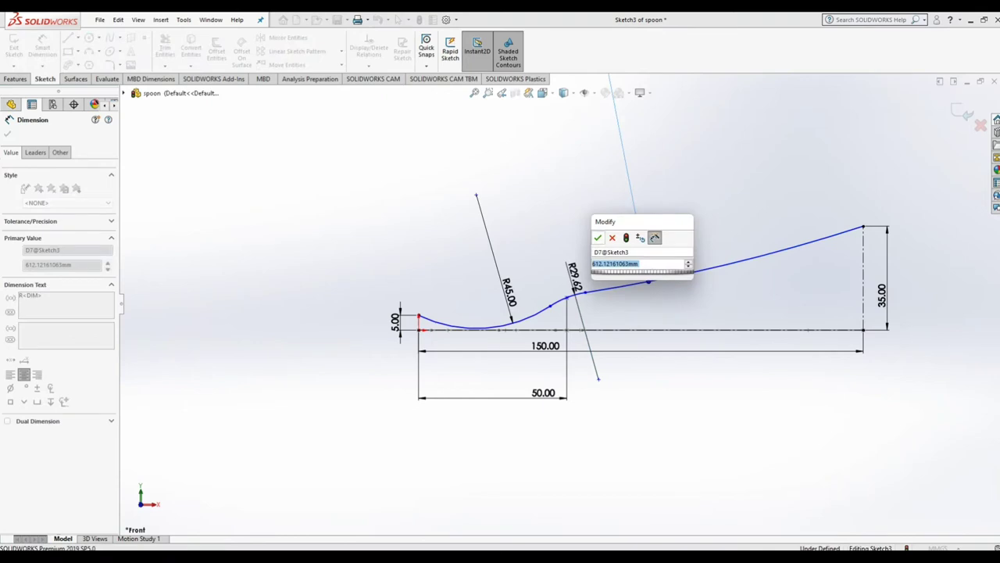
key("Return")
Step: Make the lower arc tangent to the centerline
right_click(579, 221)
left_click(606, 252)
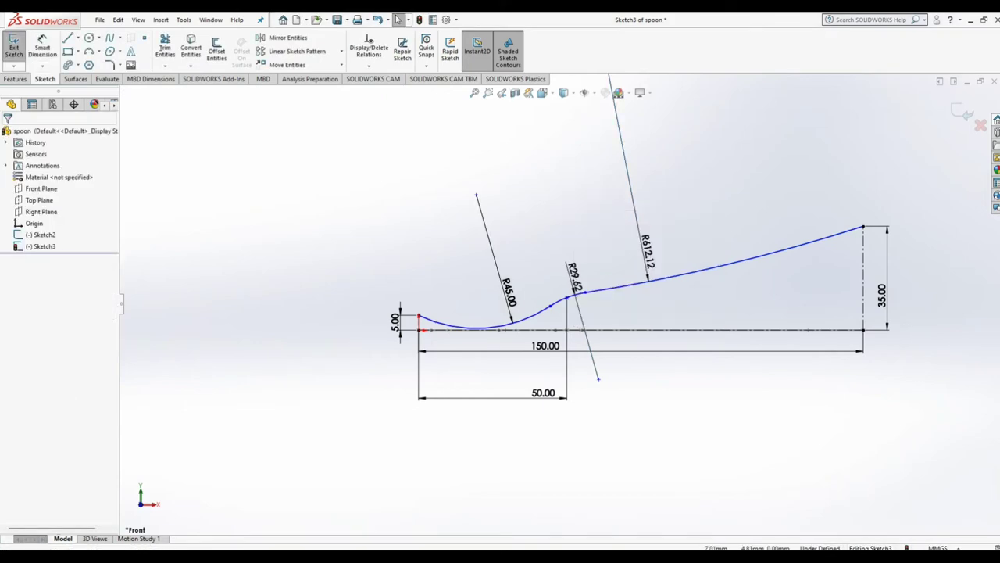
left_click(469, 327)
left_click(500, 329, "ctrl")
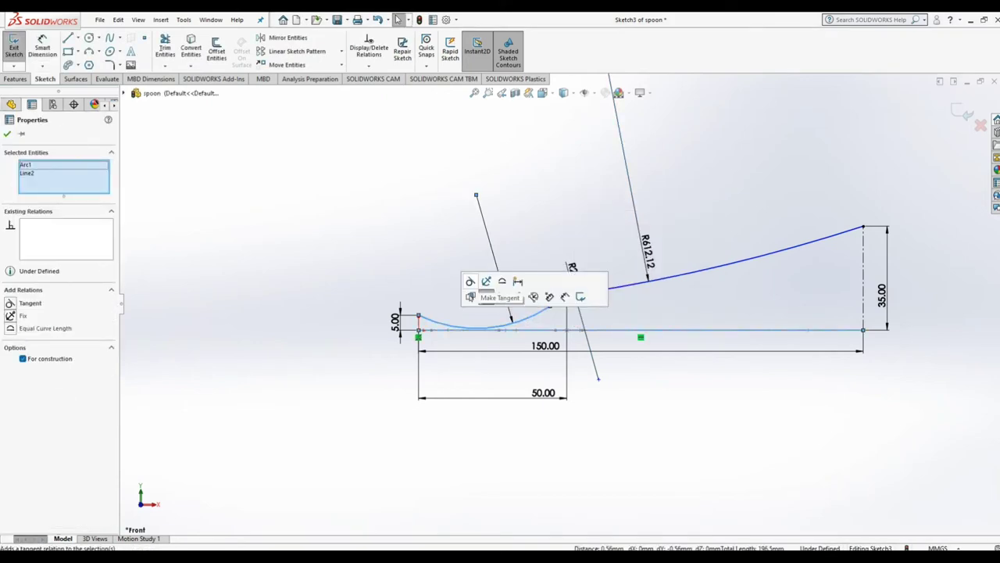
left_click(486, 281)
key("Escape")
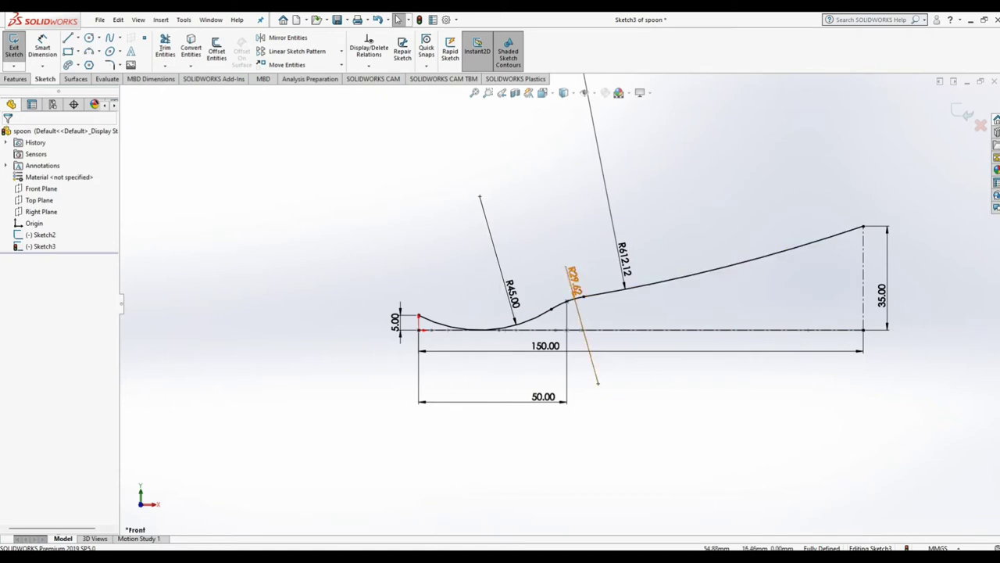
Step: Set the short arc radius to 20 and the long arc to 600, then exit the sketch
left_click(573, 279)
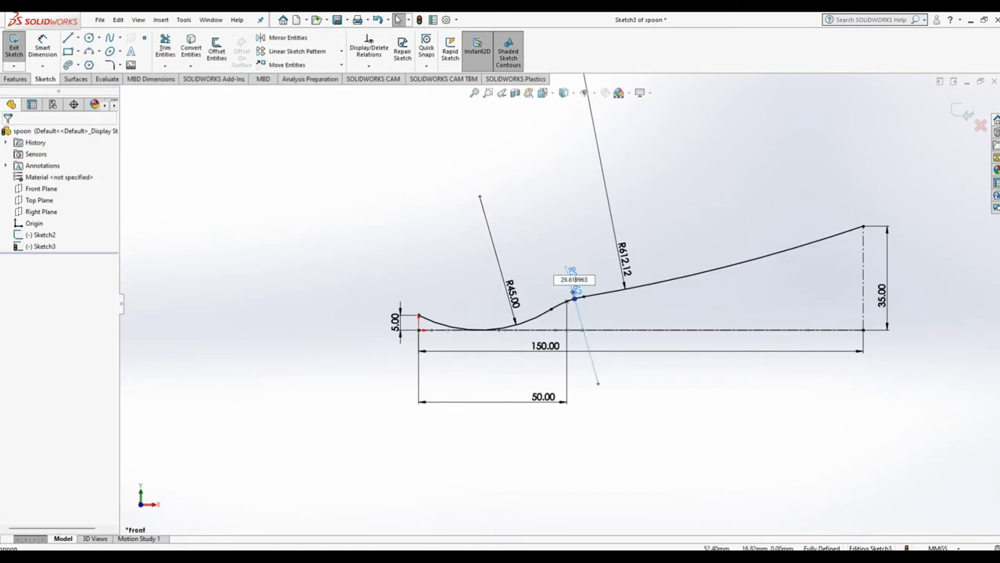
type("20")
key("Return")
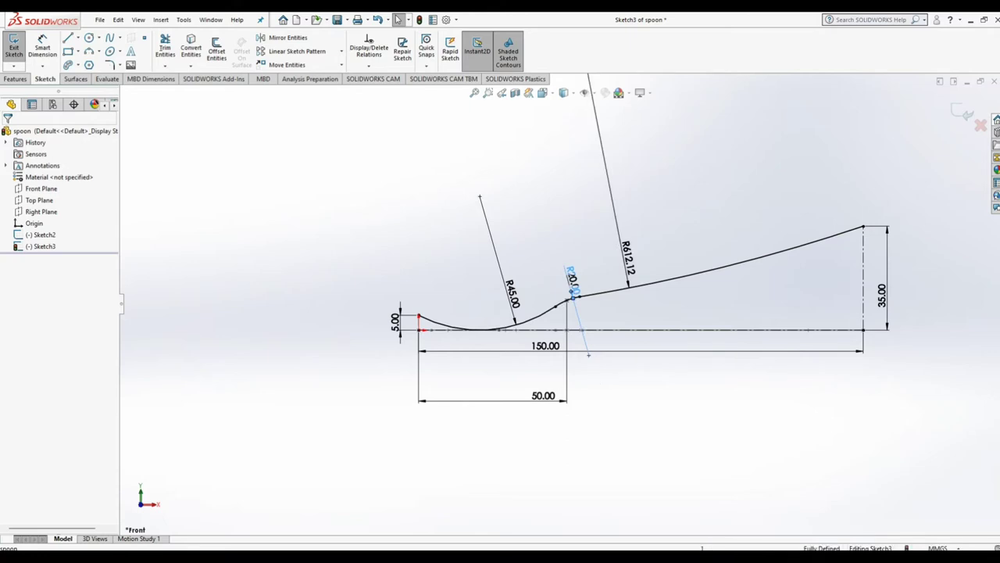
double_click(628, 258)
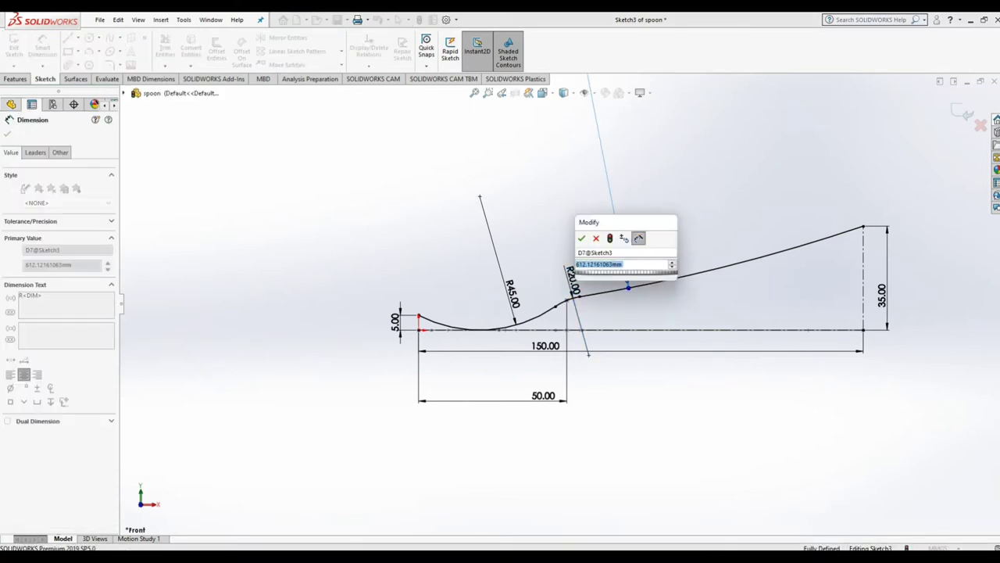
type("600")
key("Return")
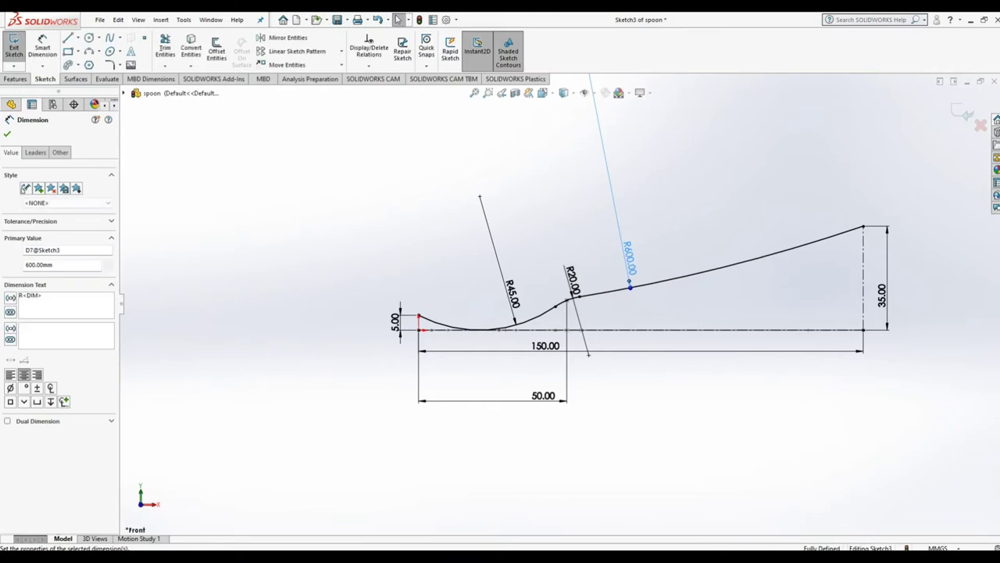
key("Escape")
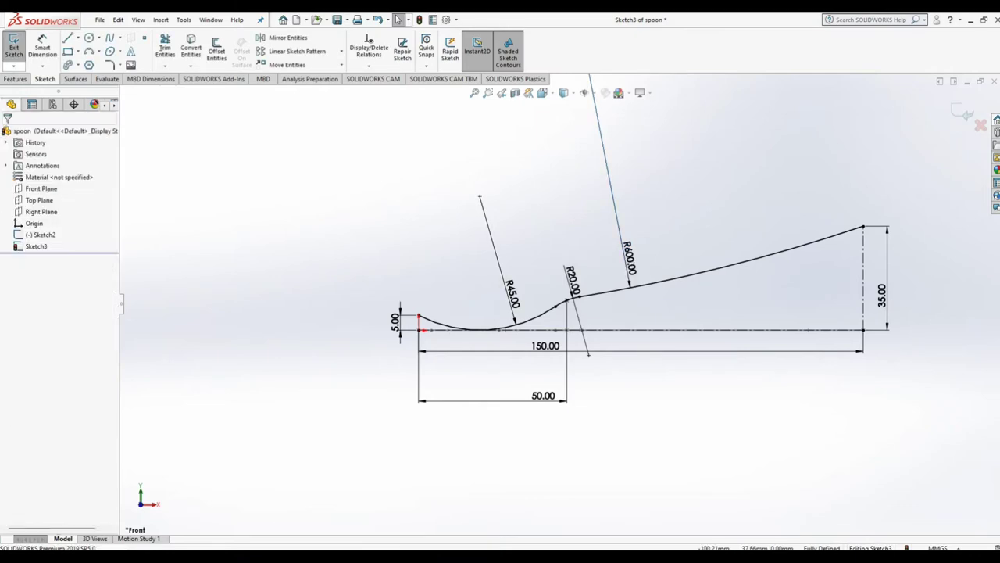
left_click(14, 46)
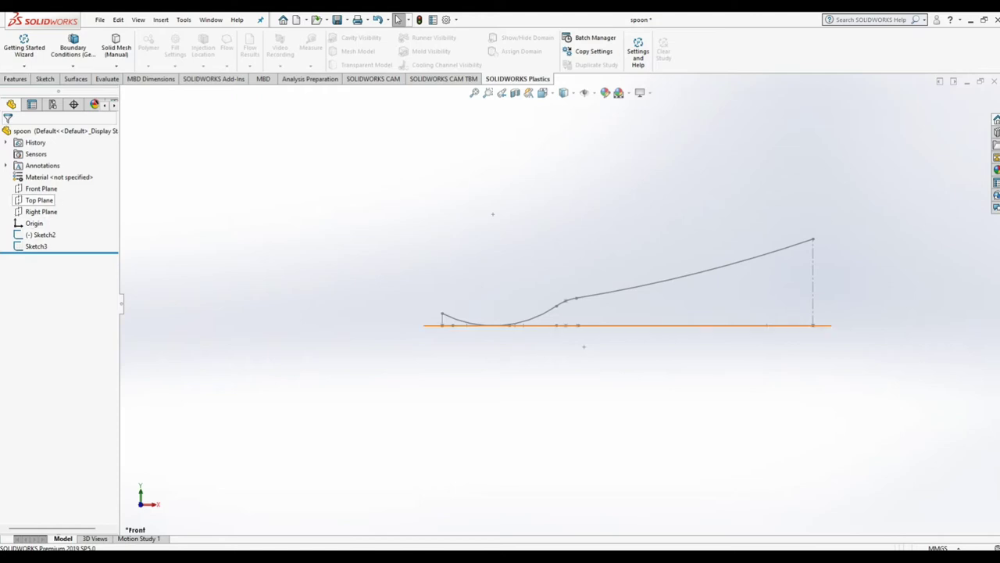
Step: Open a new Sketch4 on the Front Plane
left_click(41, 188)
left_click(62, 174)
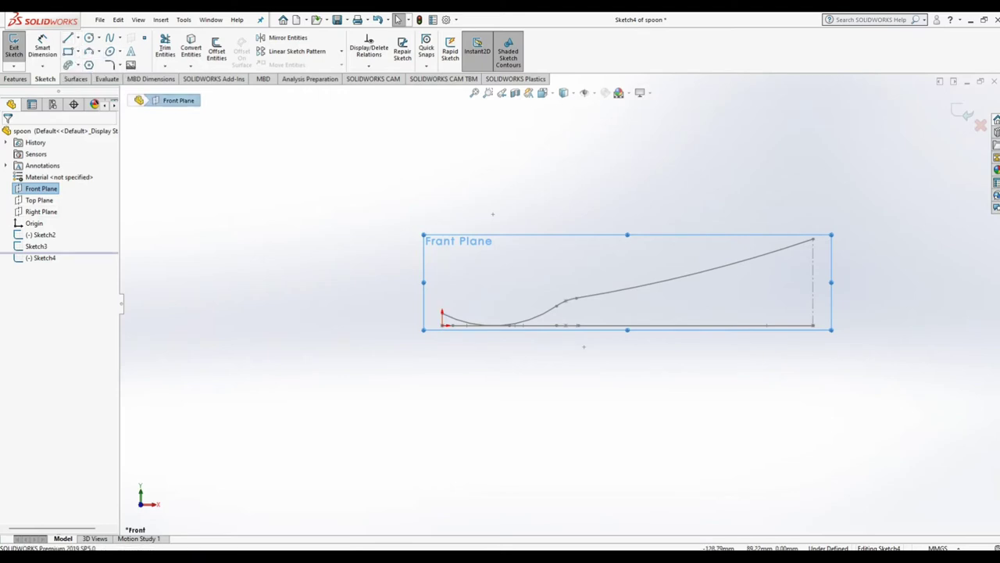
Step: Offset the spoon curve chain 3.50 mm and the right-hand handle section 1.50 mm
left_click(216, 51)
scroll(483, 371, "down", 2)
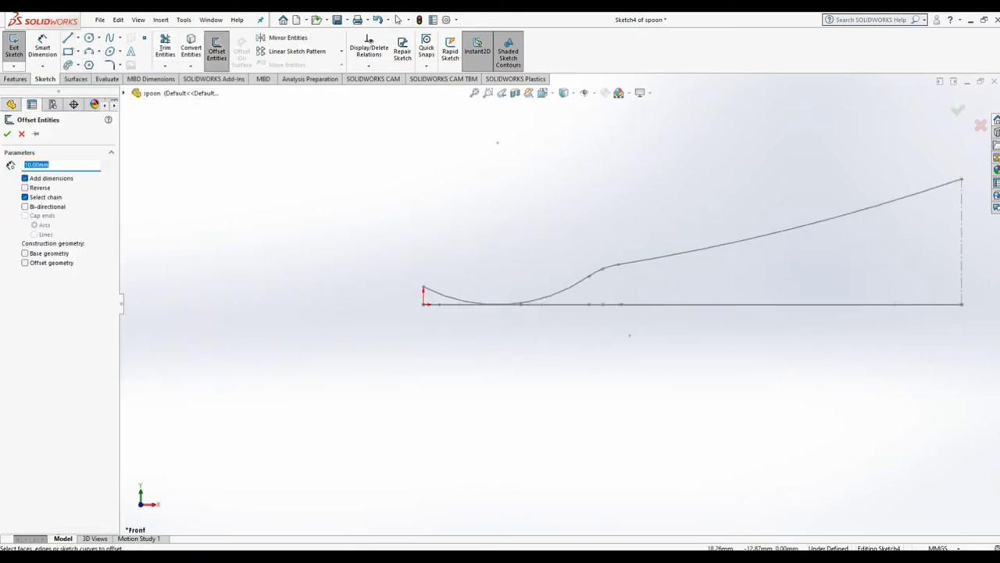
type("3.5")
key("Return")
left_click(453, 300)
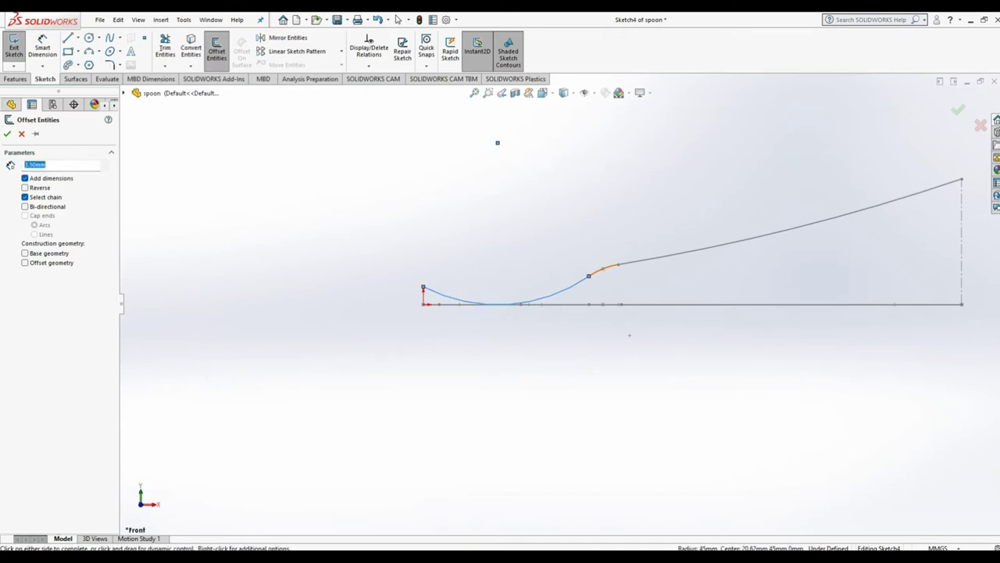
left_click(623, 256)
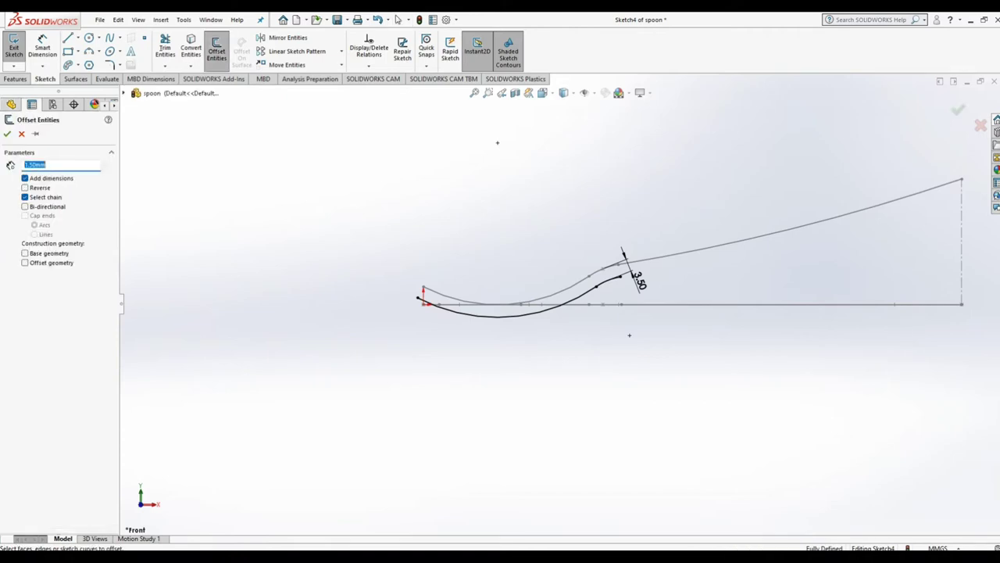
left_click(621, 261)
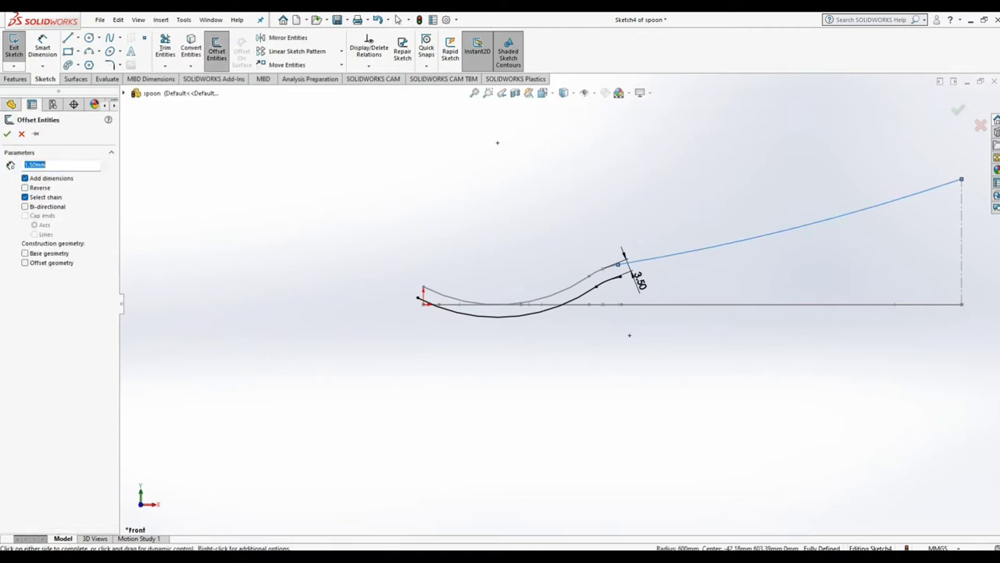
left_click(629, 334)
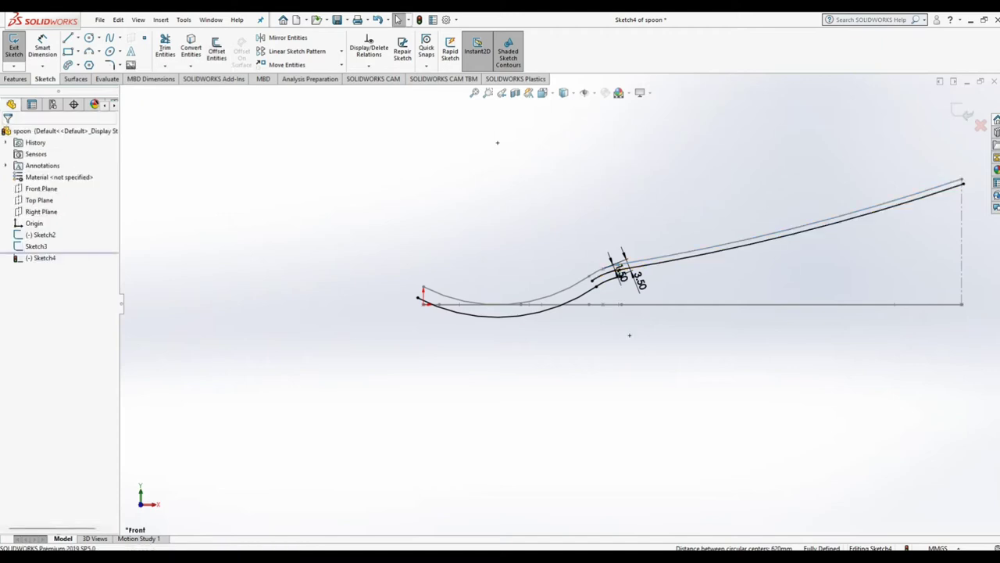
Step: Draw a 3-point arc joining the upper curve's left end to the lower bowl curve
key("a")
scroll(391, 279, "down", 3)
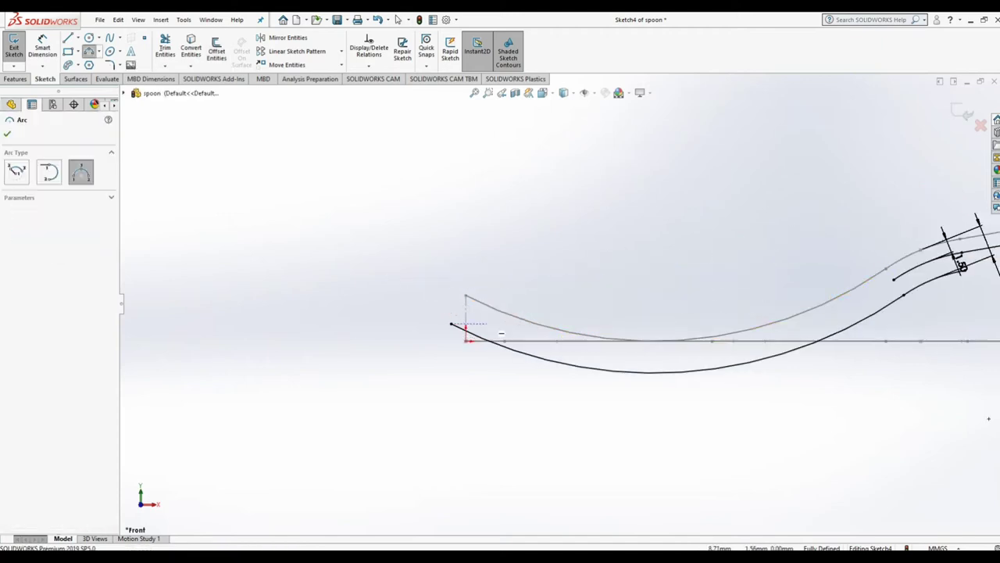
left_click(466, 296)
left_click(594, 366)
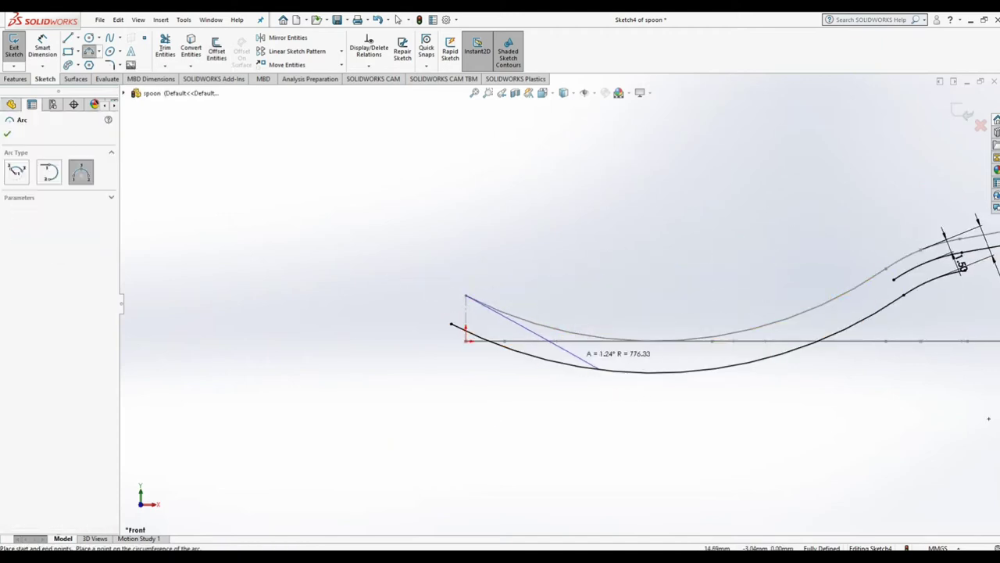
left_click(539, 347)
scroll(617, 183, "up", 1)
scroll(599, 221, "up", 2)
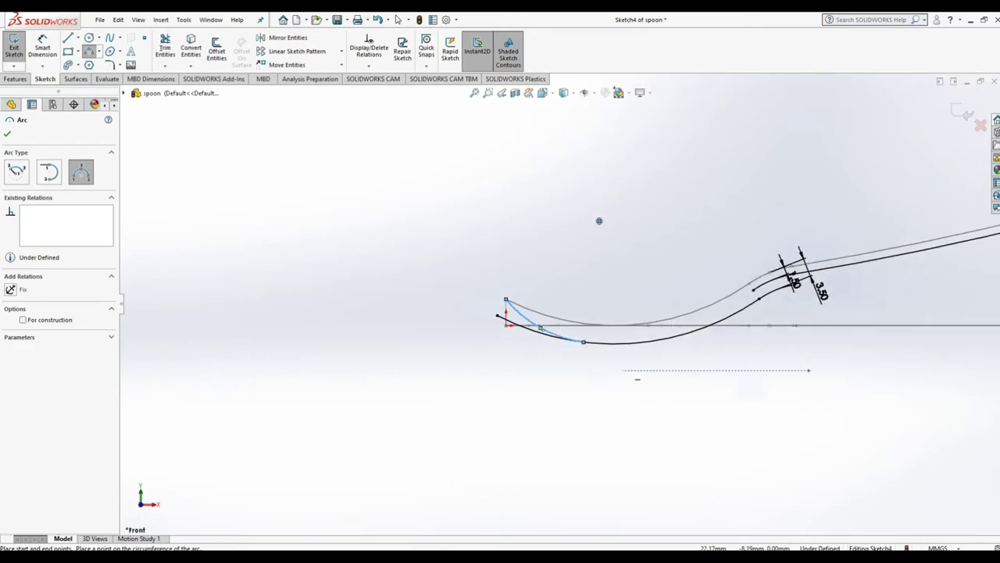
scroll(588, 247, "up", 1)
scroll(587, 246, "up", 2)
scroll(871, 253, "down", 2)
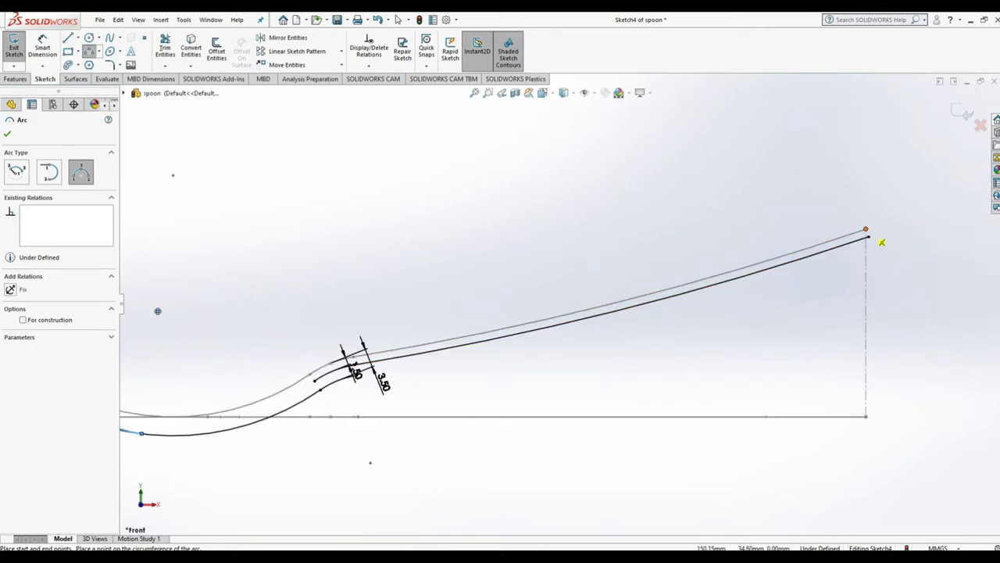
Step: Draw a right-end arc to the lower handle line and make it tangent there
left_click(868, 235)
left_click(778, 277)
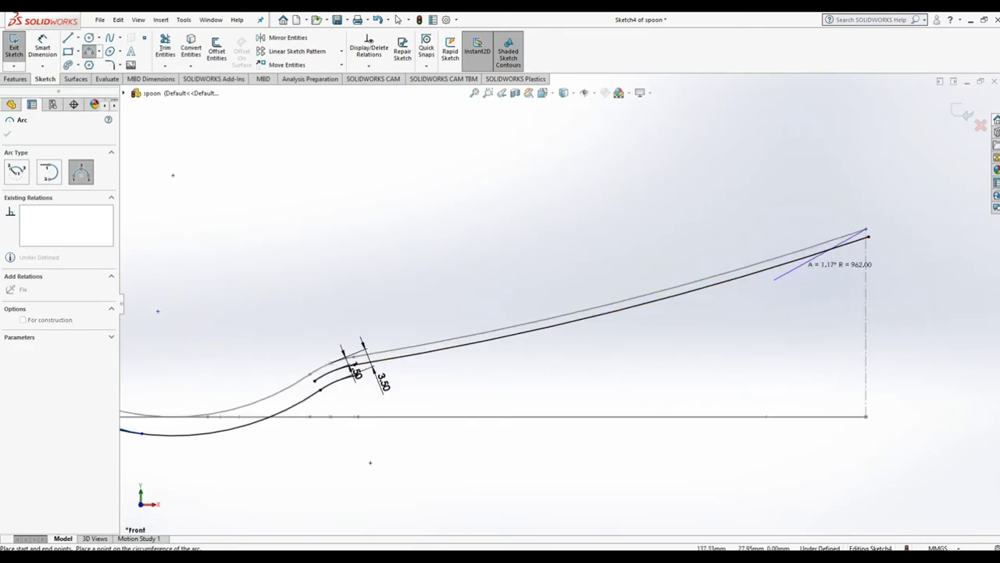
left_click(833, 254)
left_click(866, 235)
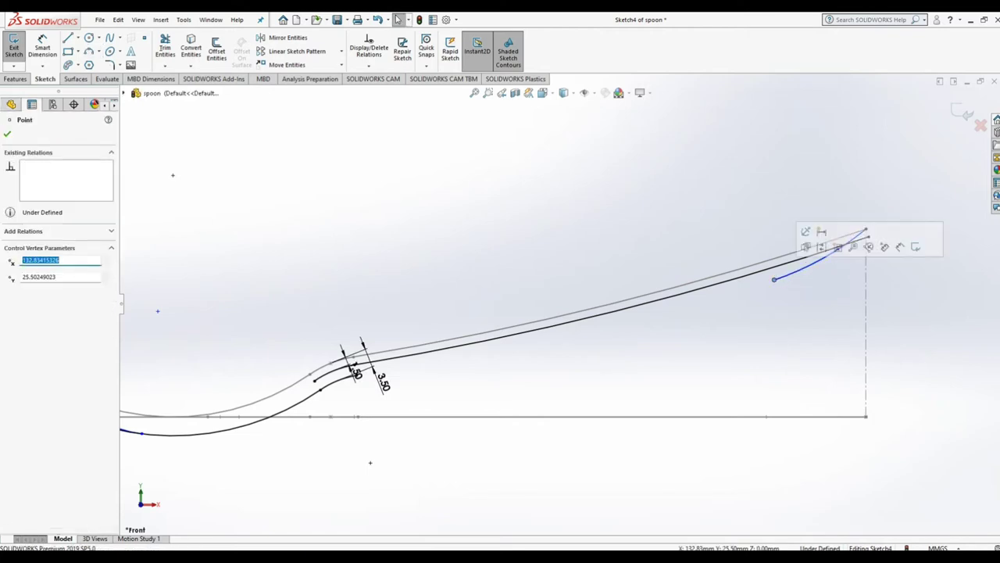
left_click(812, 260, "ctrl")
left_click(871, 237)
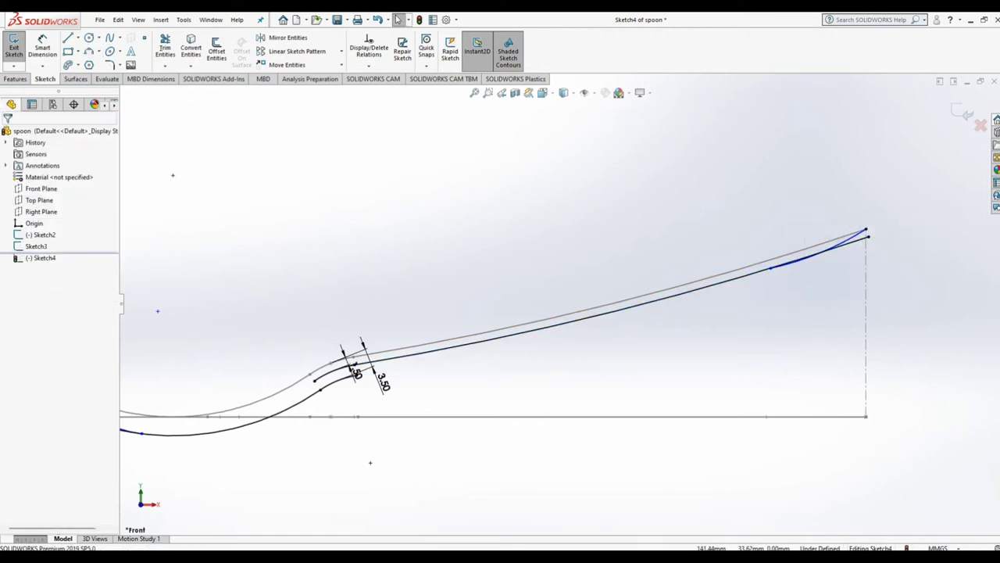
left_click(781, 270)
left_click(866, 233, "ctrl")
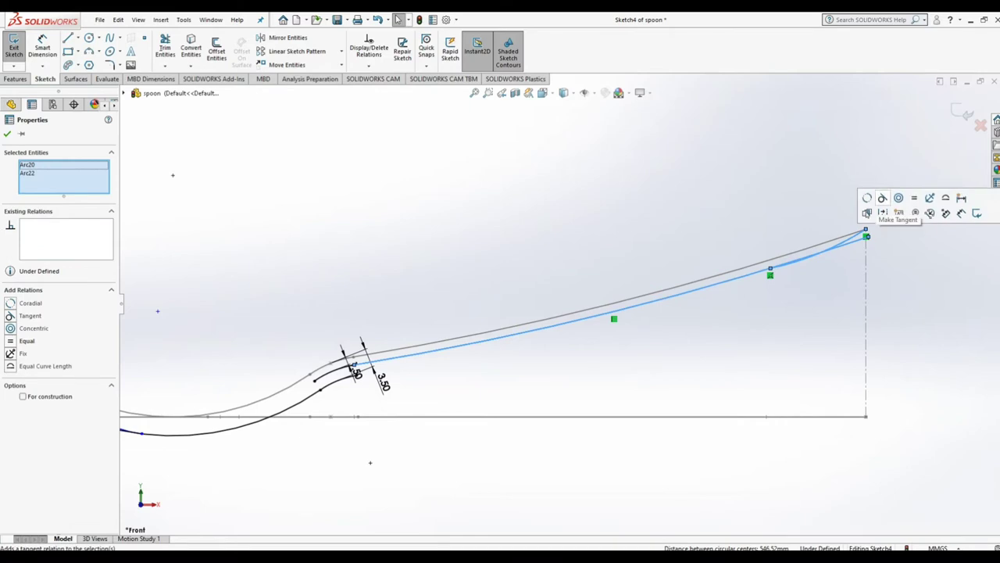
left_click(878, 212)
Step: Select the lower bowl curve together with the left-end arc, then clear the selection
scroll(370, 462, "up", 2)
middle_click_drag(469, 380, 677, 388, "ctrl")
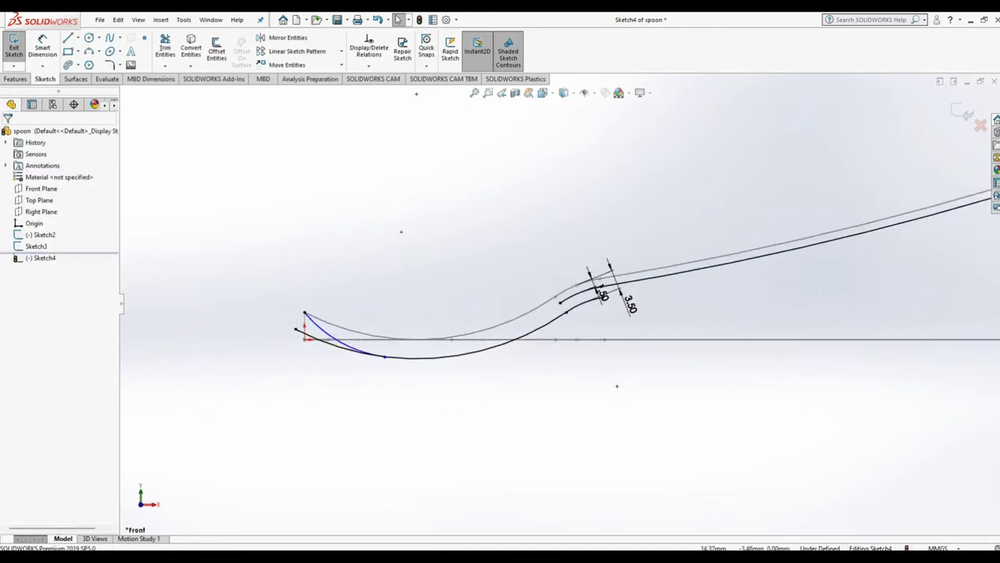
scroll(677, 388, "down", 2)
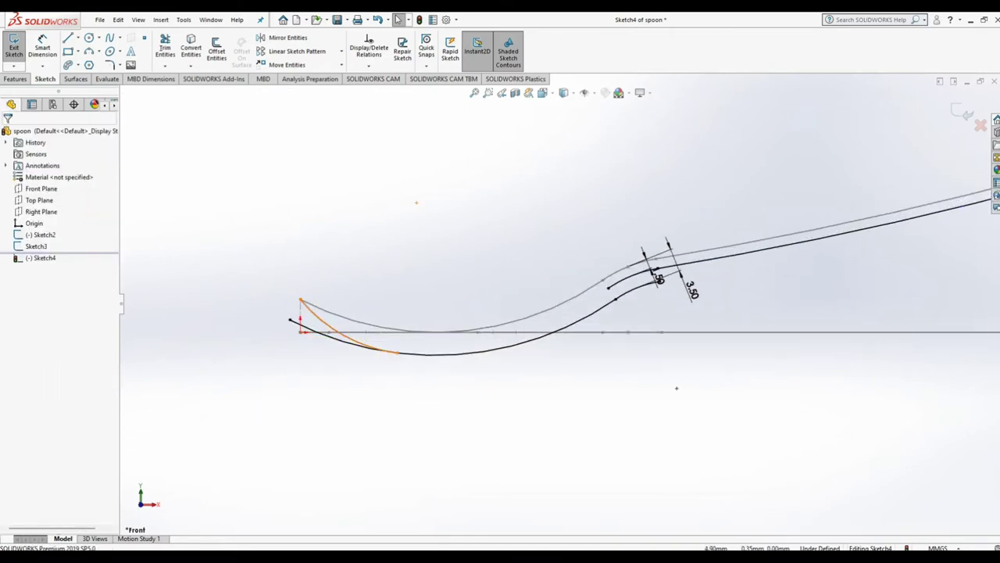
left_click(455, 354)
left_click(426, 329)
key("Escape")
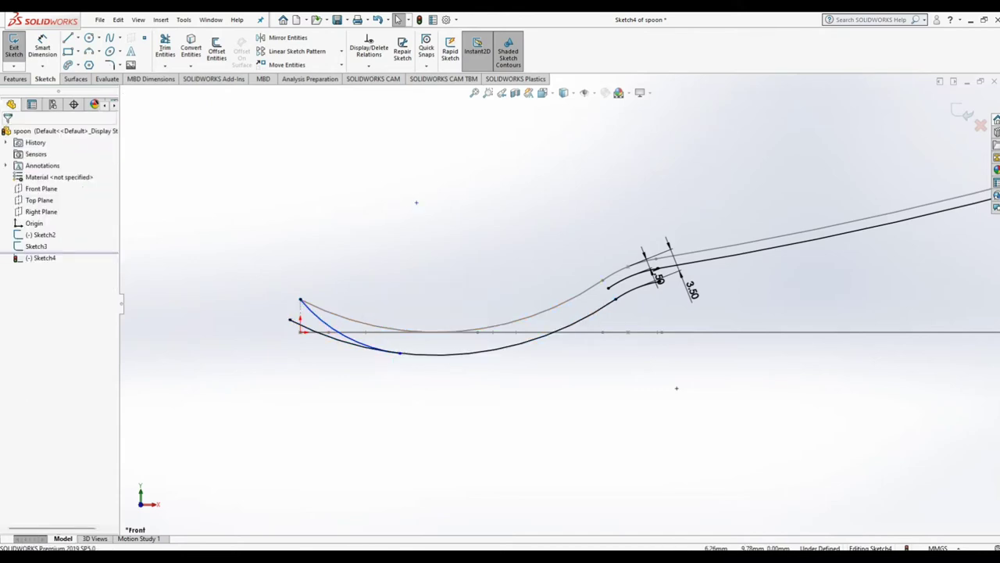
Step: Dimension the left end arc's radius and edit it to 30 mm
left_click(43, 43)
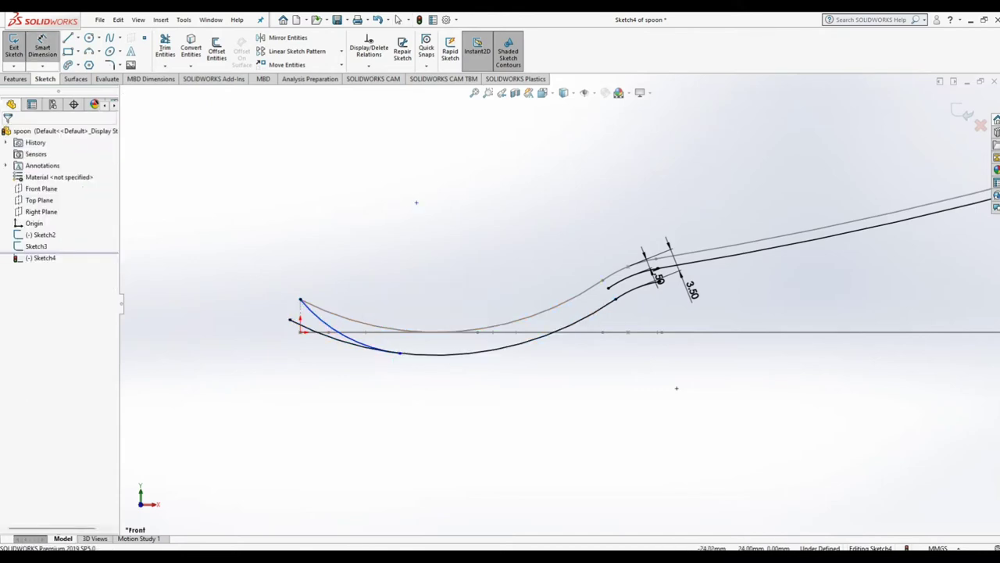
left_click(417, 203)
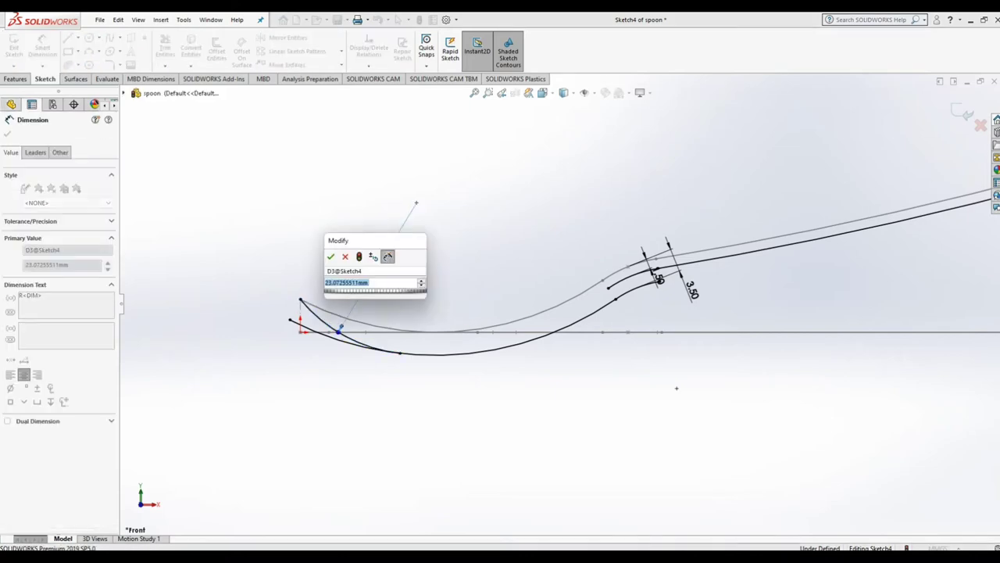
type("20")
key("Return")
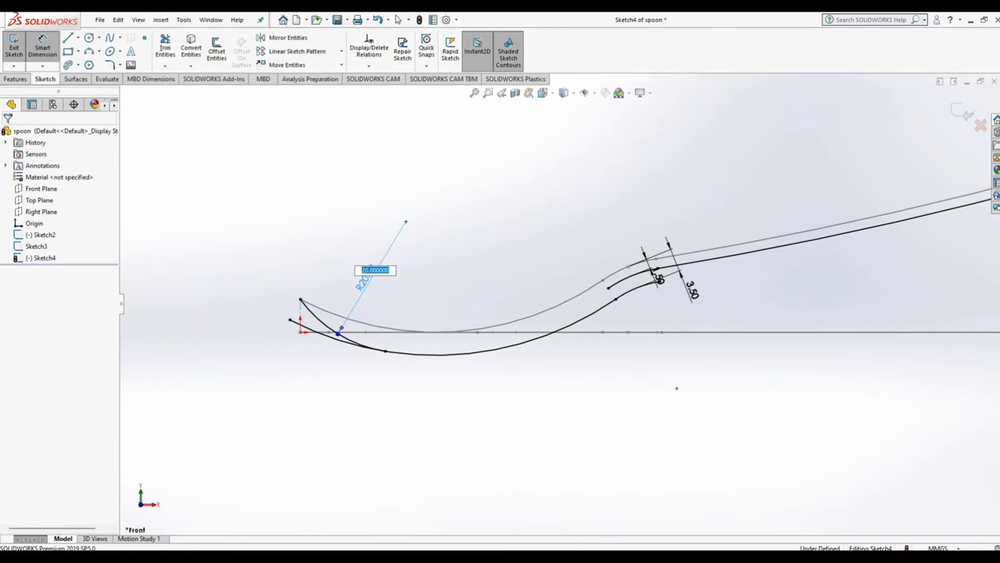
key("Return")
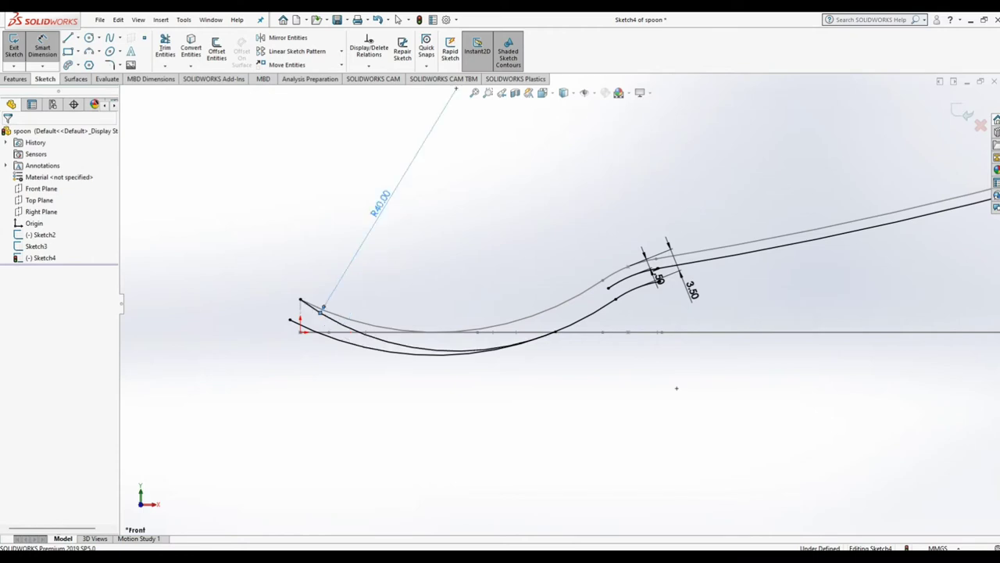
double_click(380, 201)
type("5")
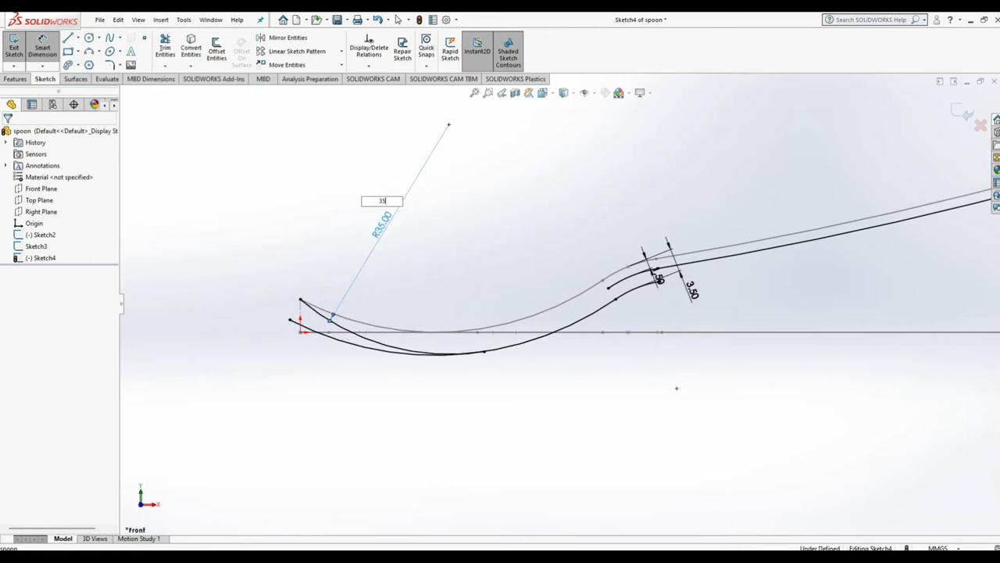
double_click(381, 221)
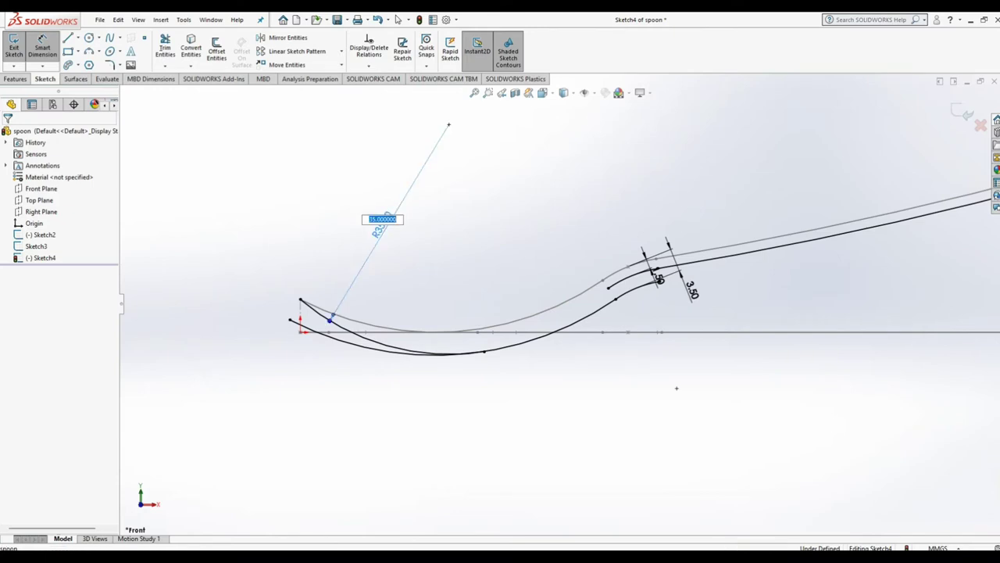
type("30")
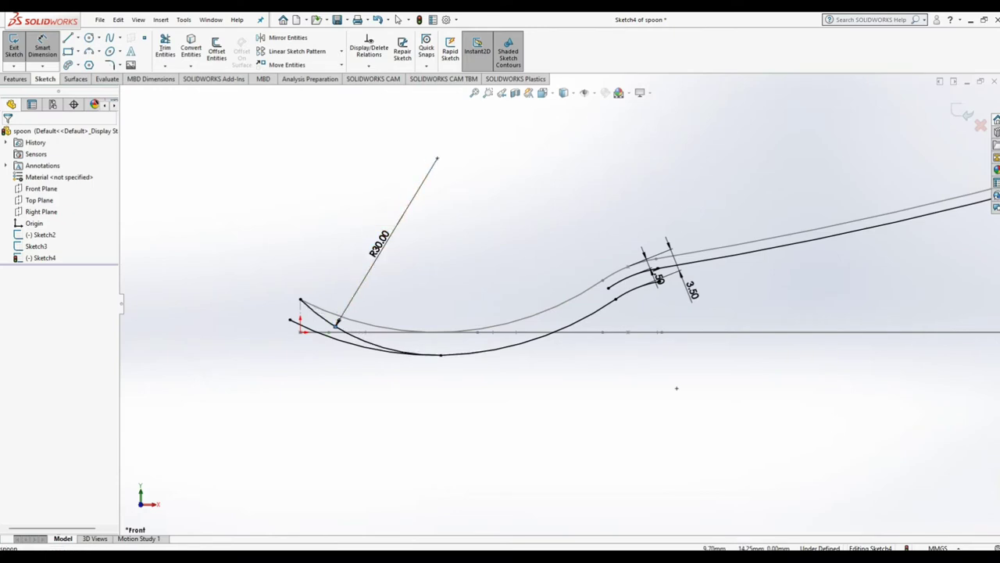
scroll(600, 331, "up", 5)
scroll(852, 235, "down", 3)
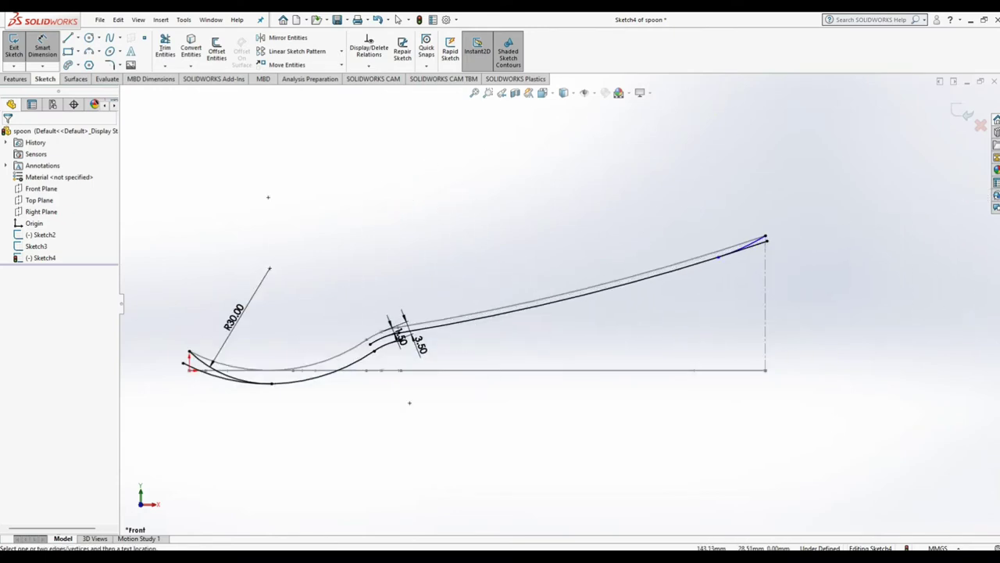
Step: Dimension the right end arc with a 35 mm radius
left_click(742, 248)
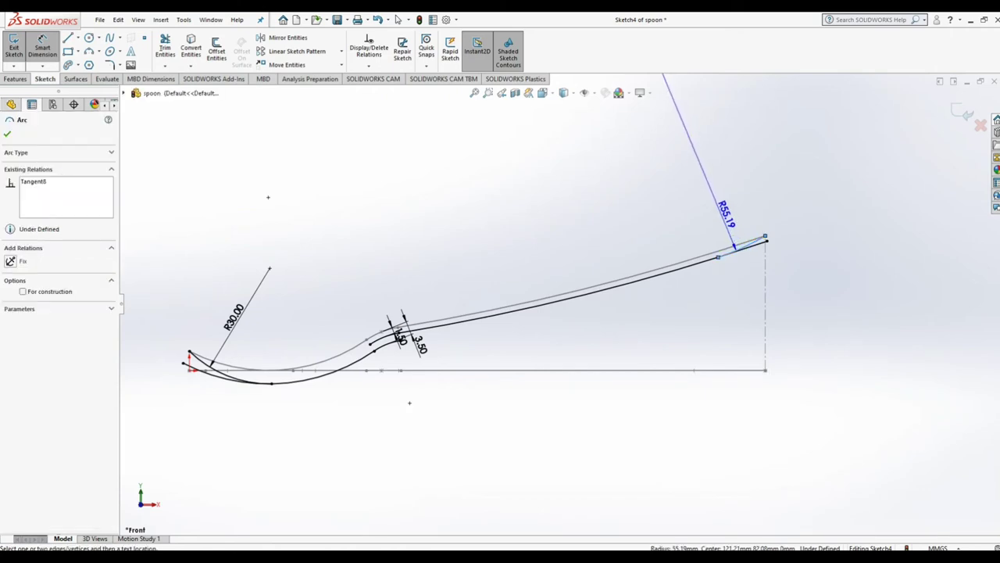
left_click(727, 211)
type("35")
key("Return")
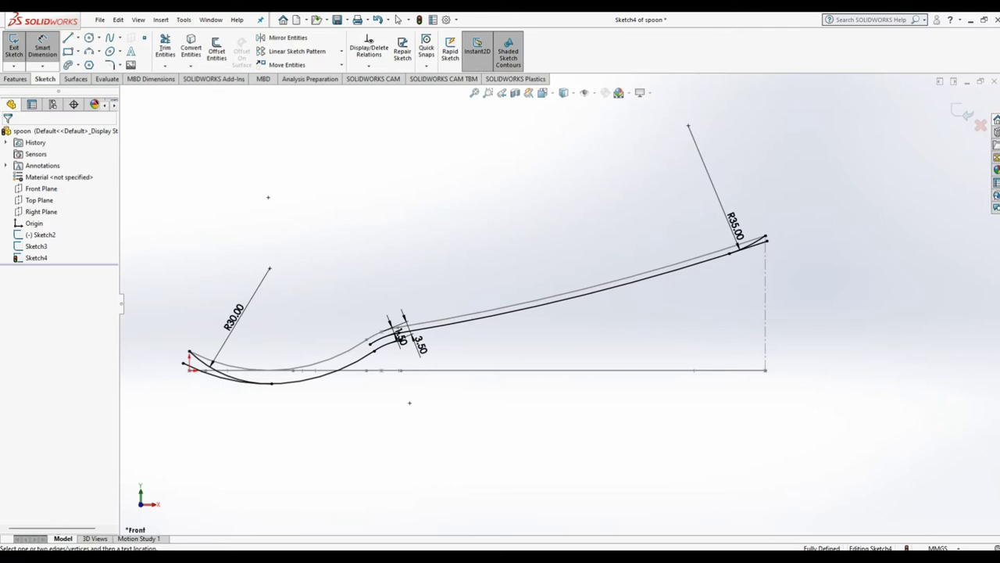
Step: Draw a 3-point arc from the lower curve toward the handle line, tangent to the bowl curve
right_click(330, 247)
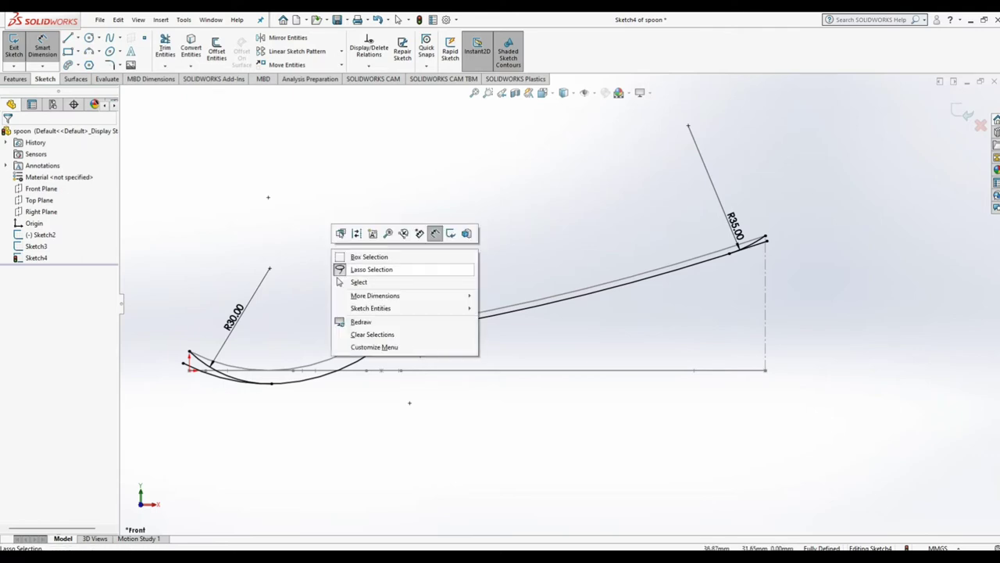
key("Escape")
scroll(388, 363, "up", 3)
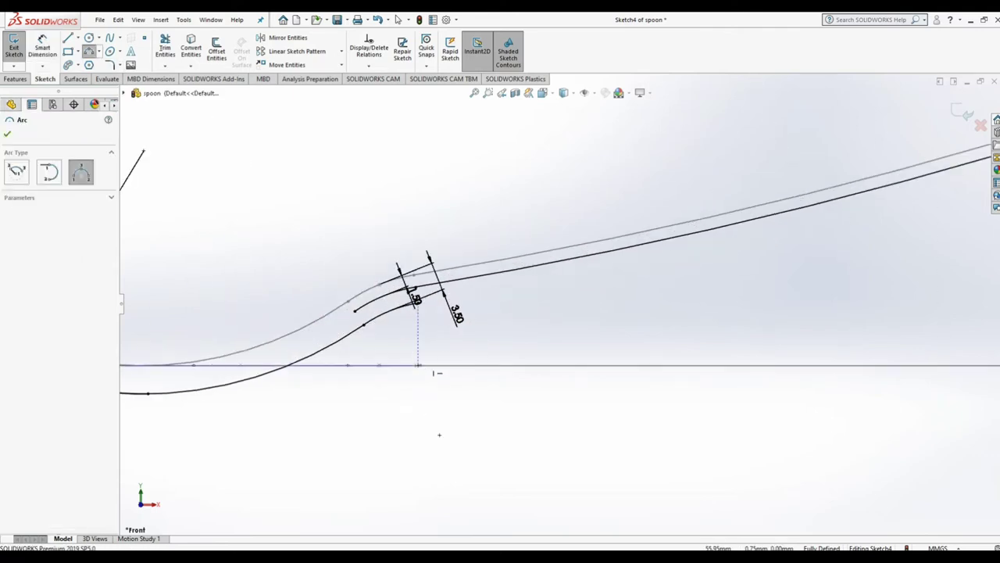
left_click(345, 314)
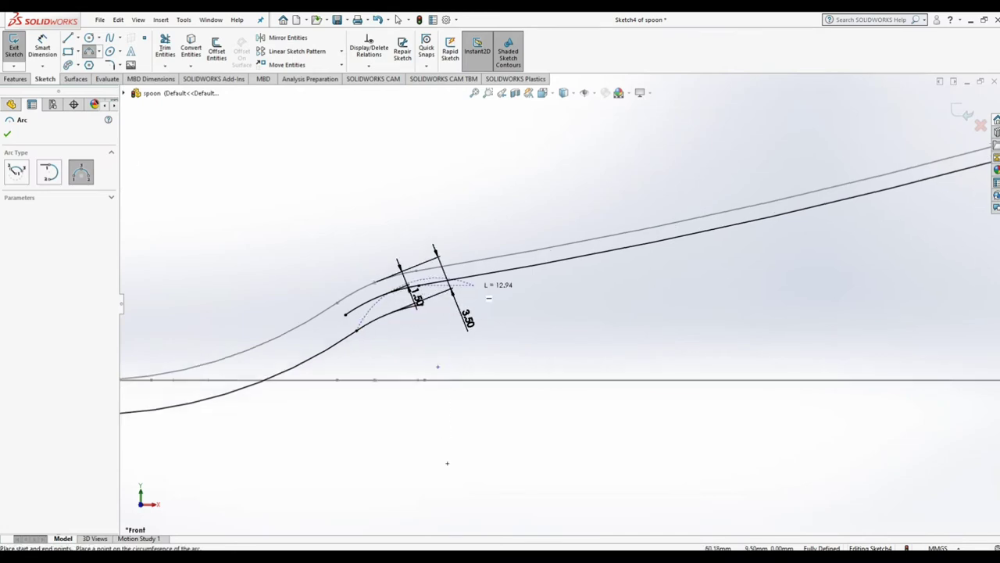
left_click(473, 285)
left_click(414, 295)
left_click(399, 20)
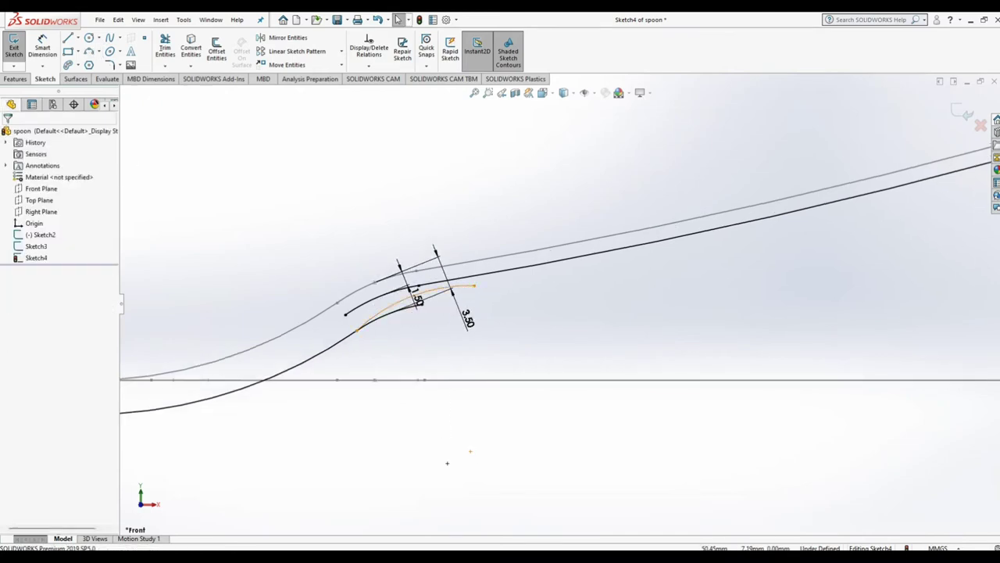
left_click(418, 300)
left_click(348, 336, "ctrl")
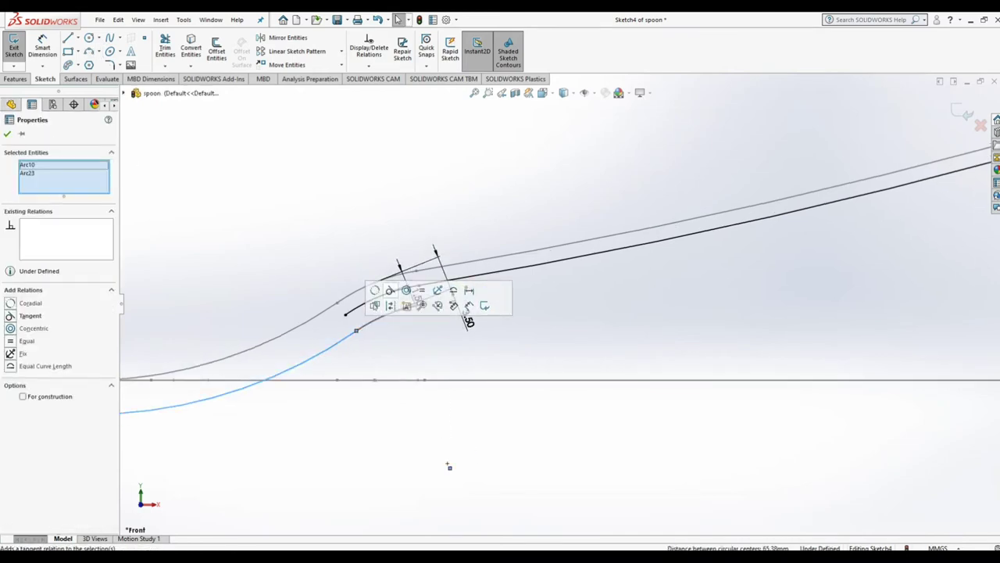
left_click(467, 309)
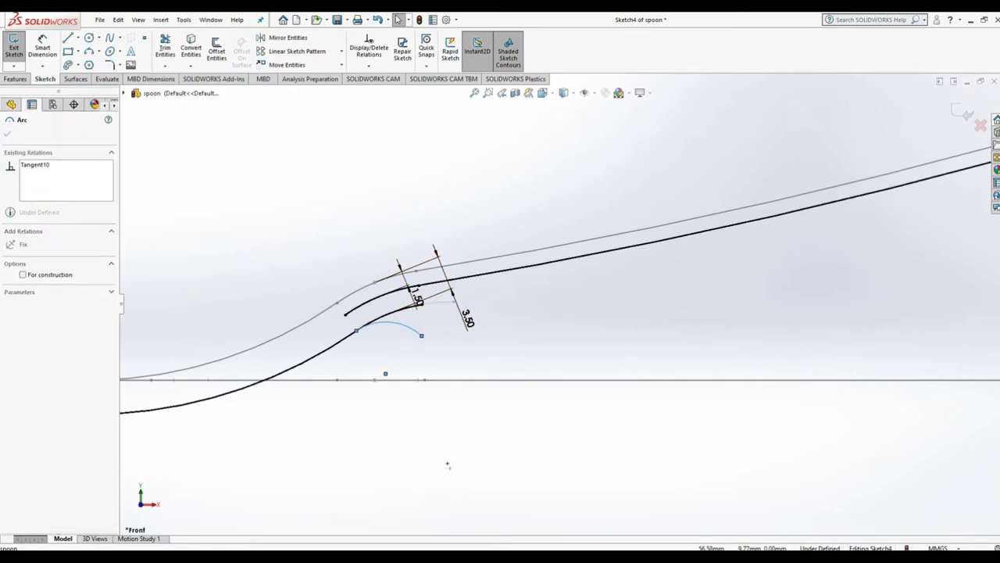
key("Escape")
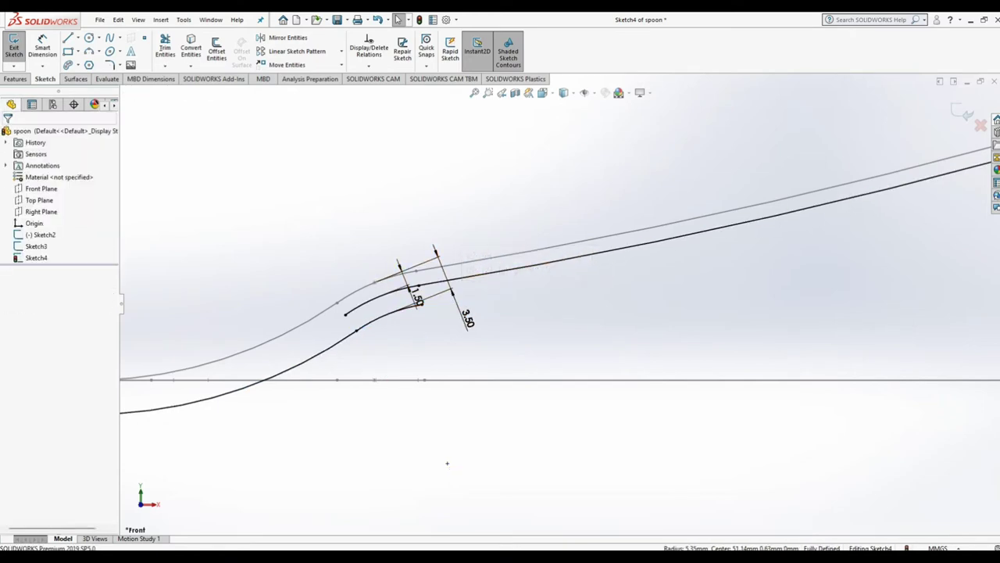
Step: Draw a connecting arc tangent to the handle line and snap its lower end onto the lower curve
key("f")
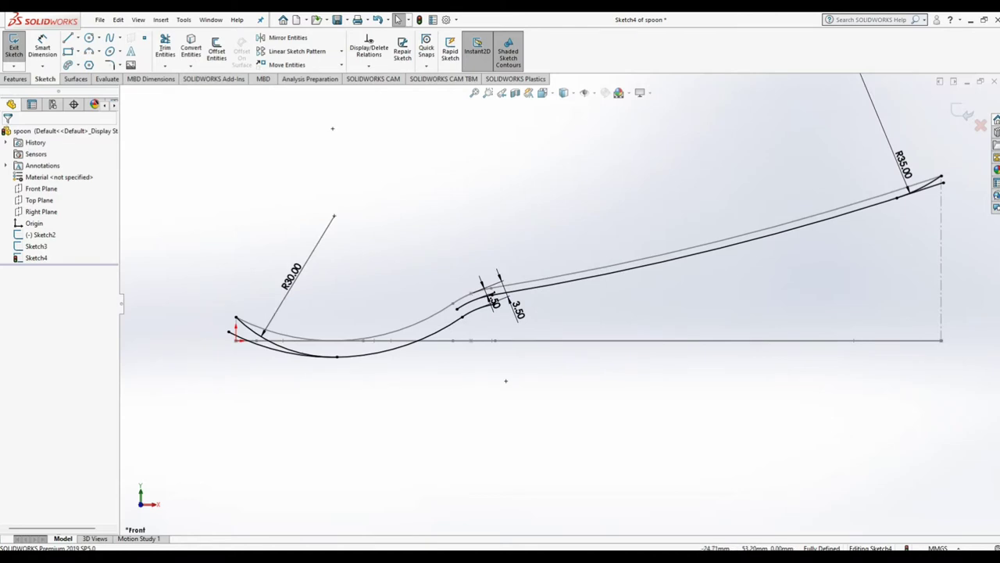
scroll(505, 381, "down", 3)
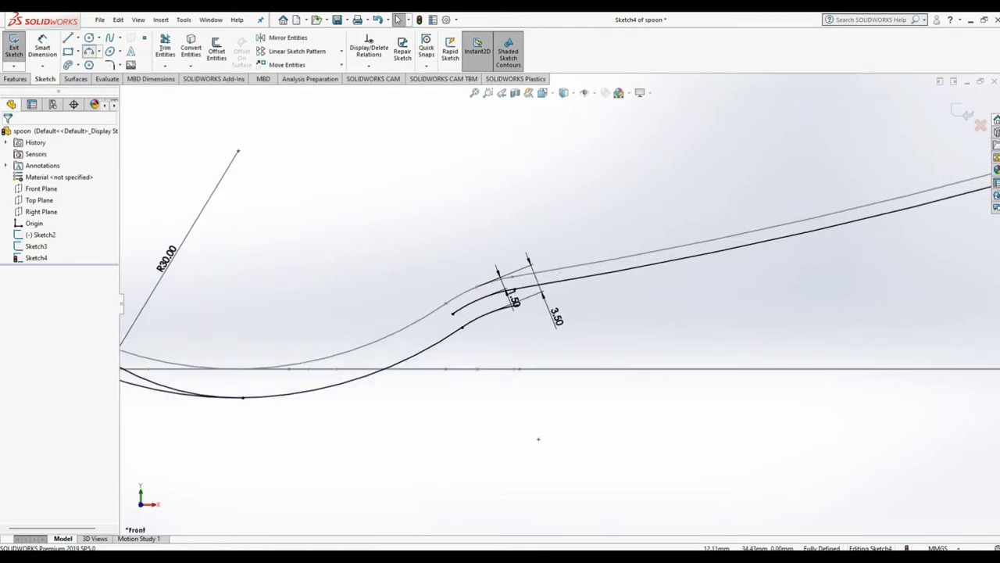
scroll(547, 391, "down", 2)
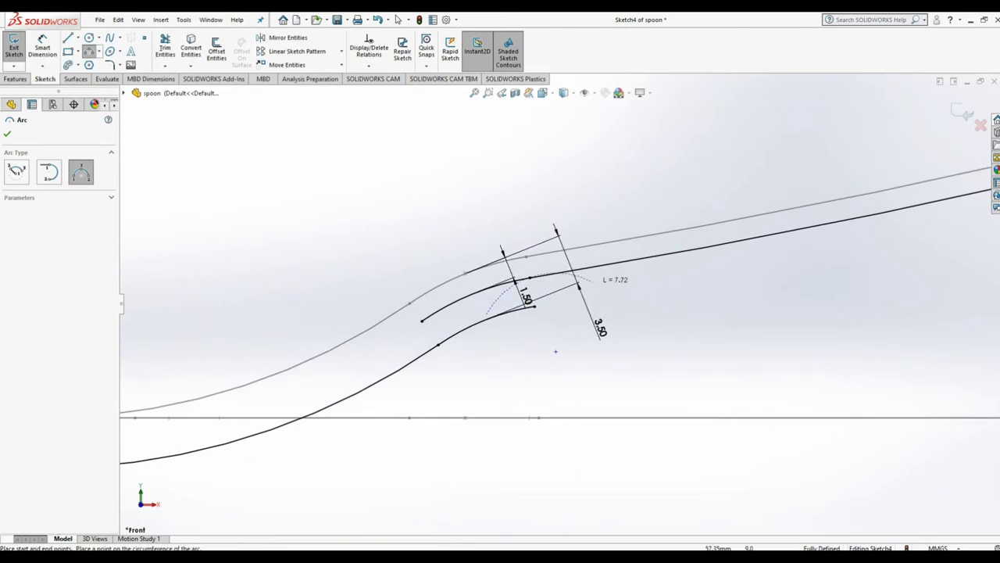
left_click(623, 271)
left_click(563, 282)
key("Escape")
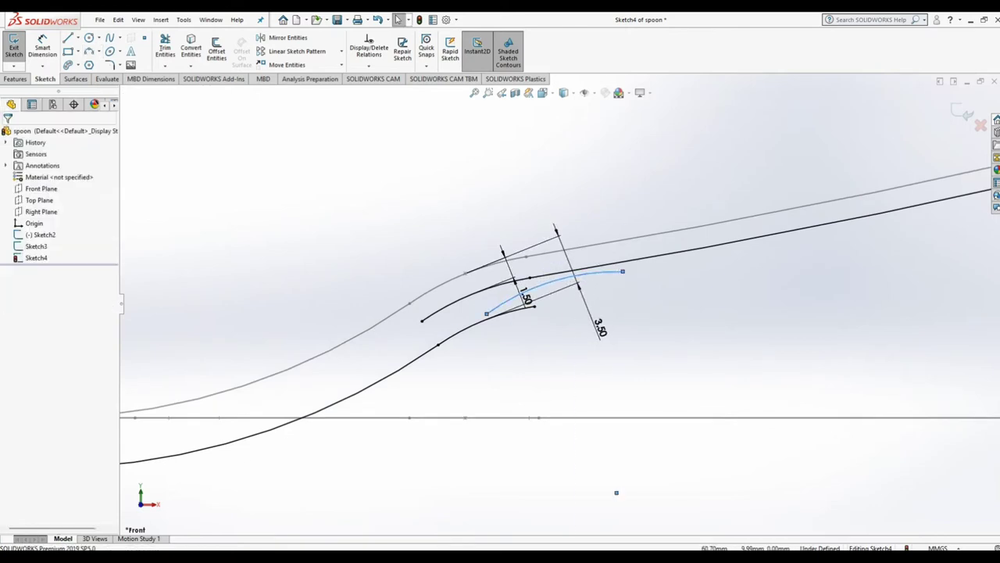
left_click(680, 255, "ctrl")
left_click(670, 234)
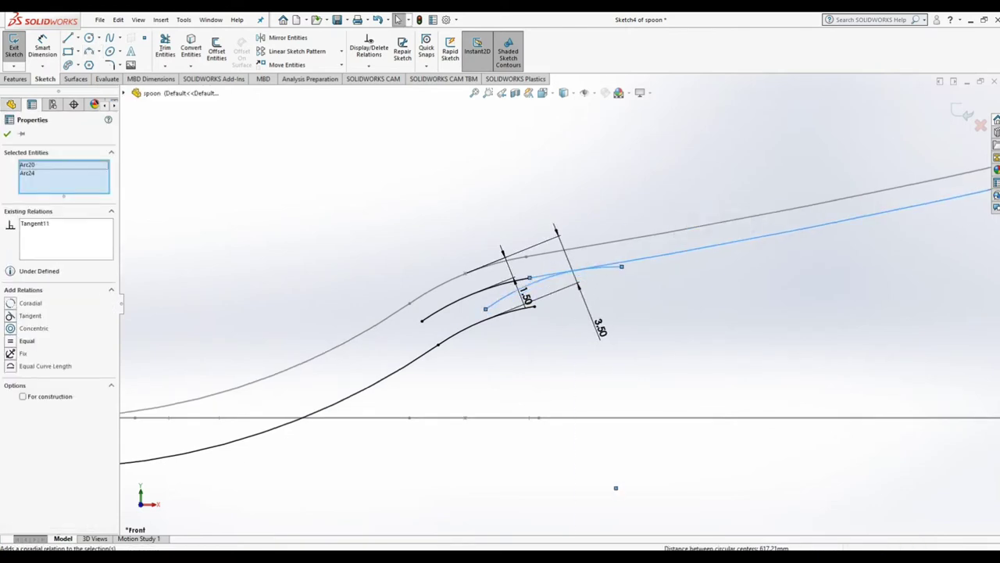
left_click(616, 487)
left_click_drag(486, 309, 439, 345)
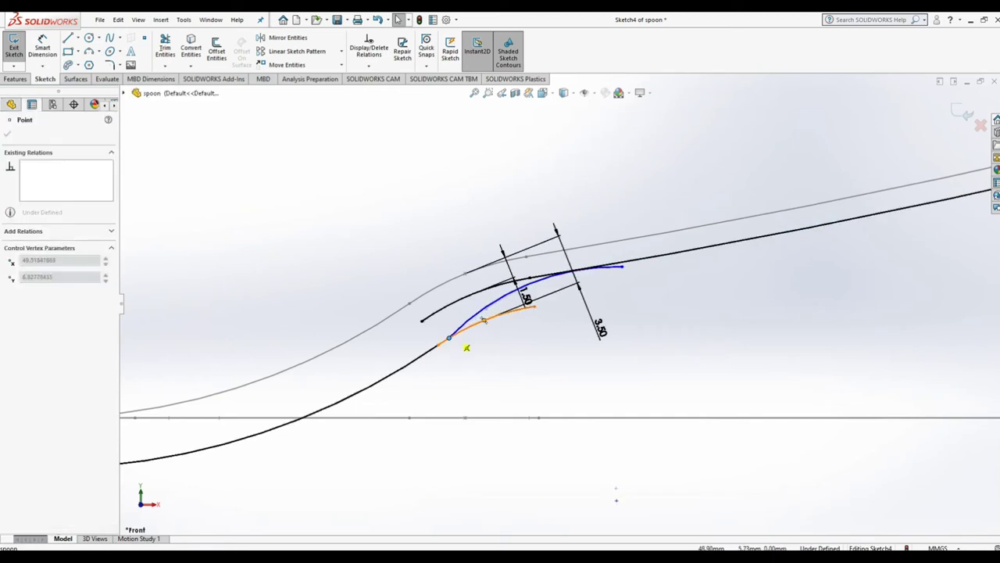
left_click(617, 512)
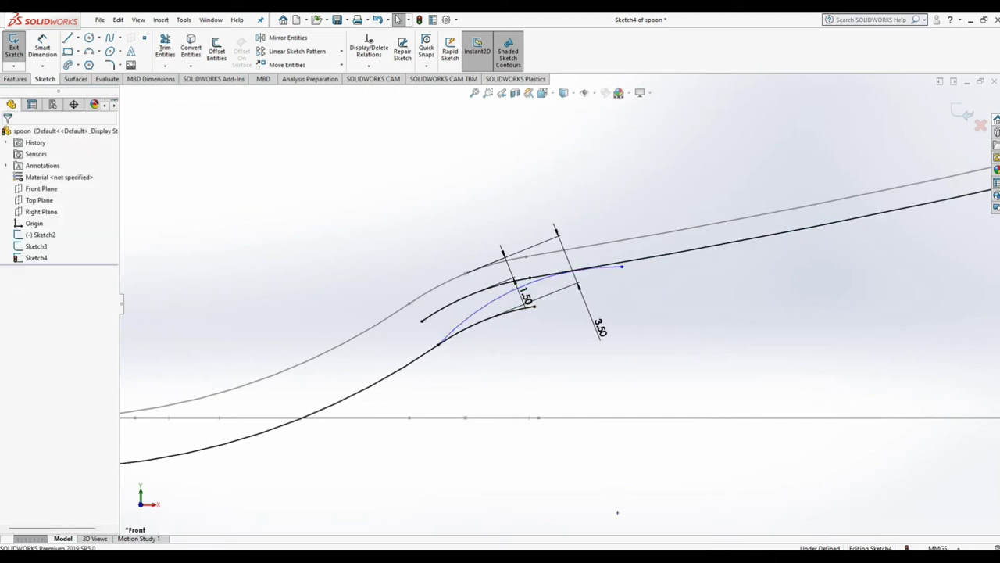
Step: Check the connecting arc's endpoint and existing relations before trimming
scroll(571, 500, "up", 1)
left_click(611, 273)
left_click(704, 254)
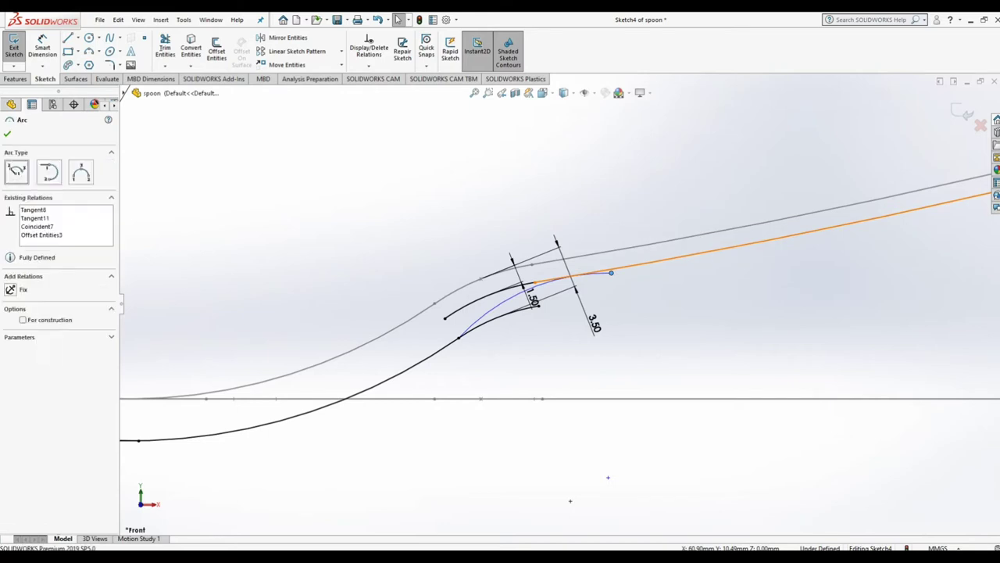
left_click(573, 275, "ctrl")
key("Escape")
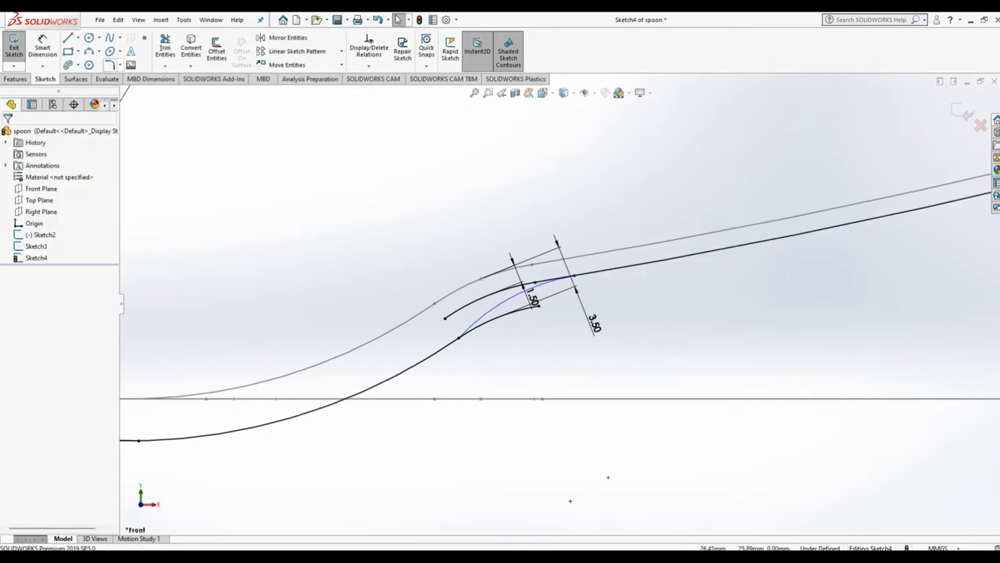
key("t")
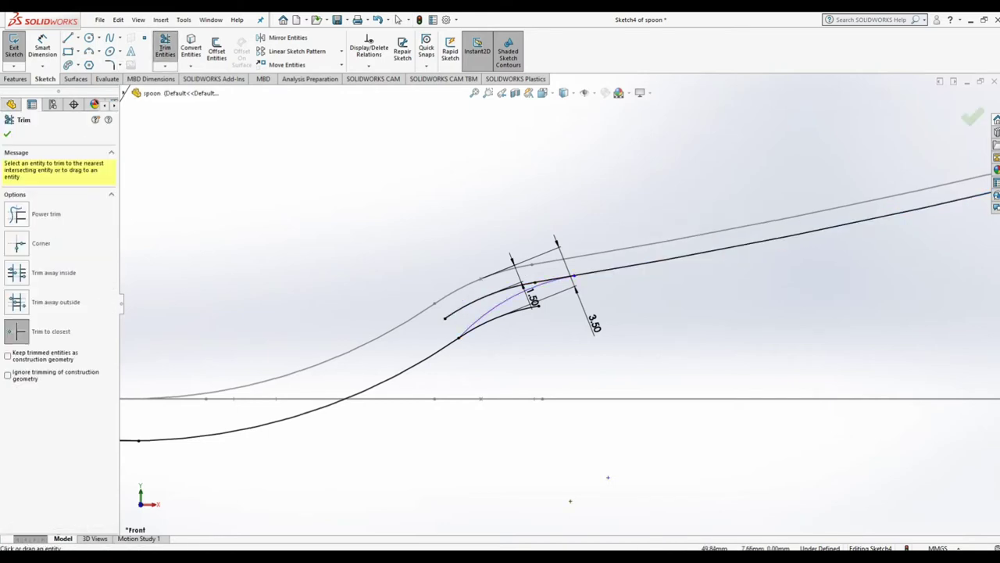
Step: Zoom around the spoon profile, then exit Trim Entities using Select from the canvas menu
scroll(555, 281, "down", 2)
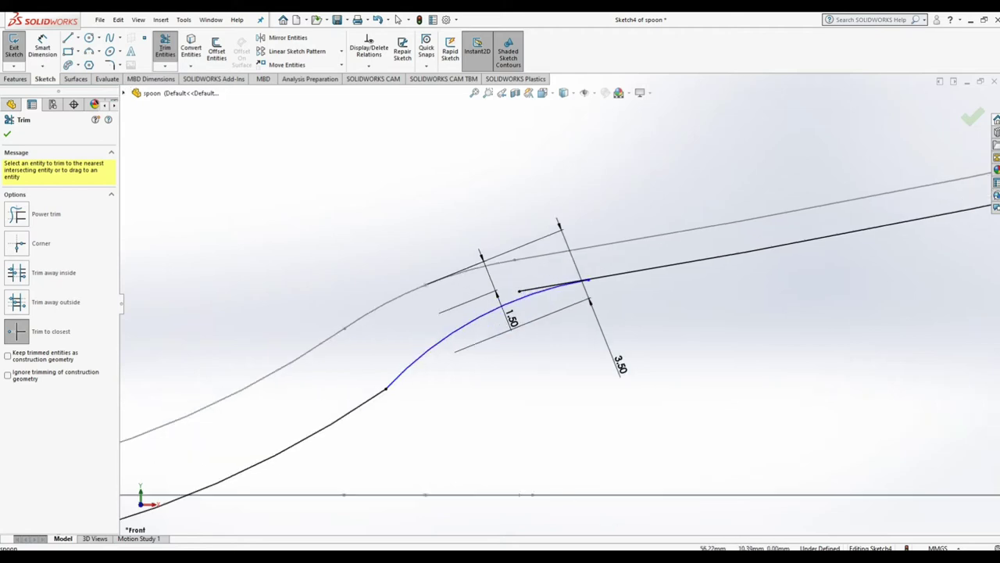
scroll(558, 310, "up", 3)
scroll(469, 312, "up", 2)
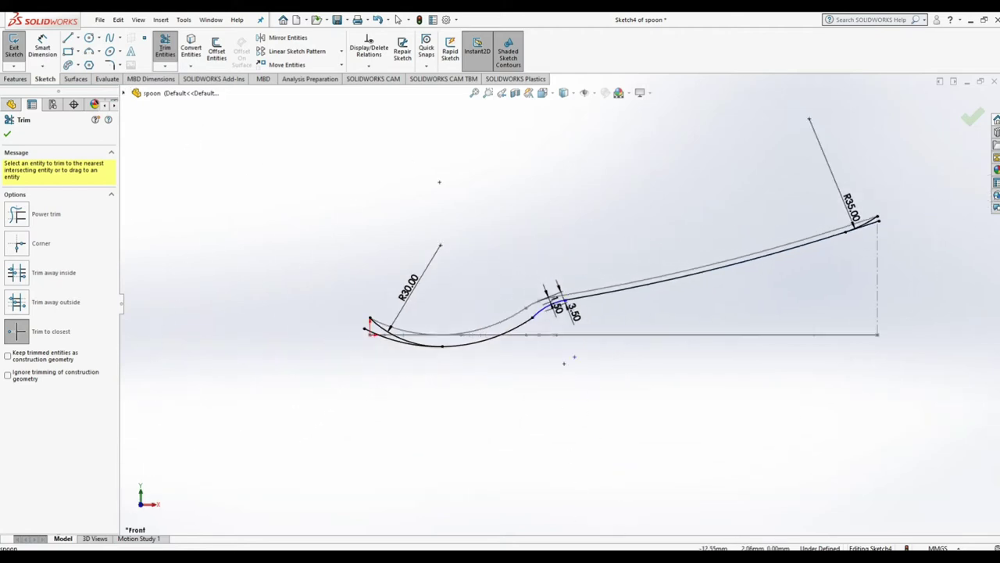
scroll(313, 327, "down", 3)
scroll(484, 297, "up", 3)
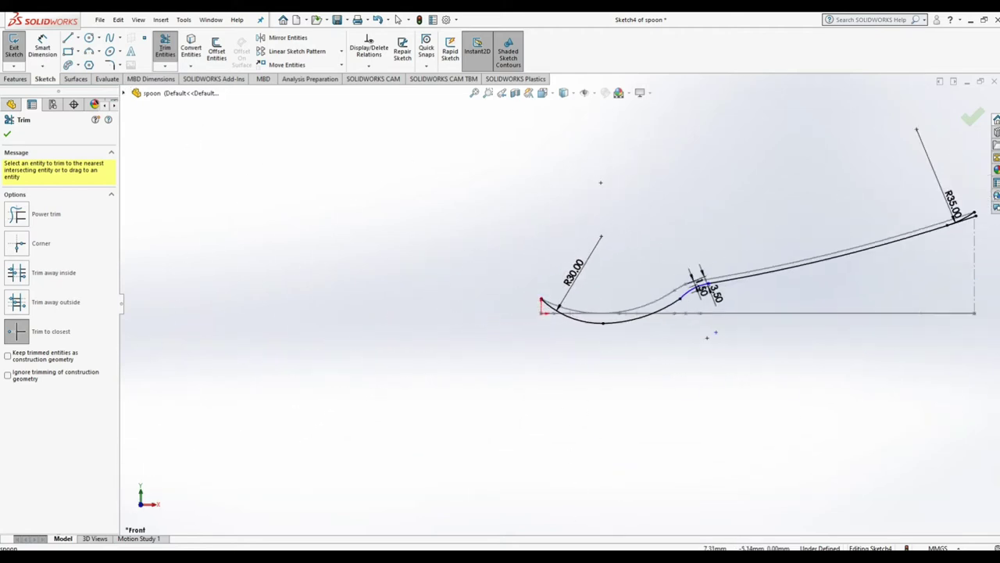
scroll(563, 301, "up", 4)
scroll(577, 255, "down", 3)
scroll(587, 311, "down", 3)
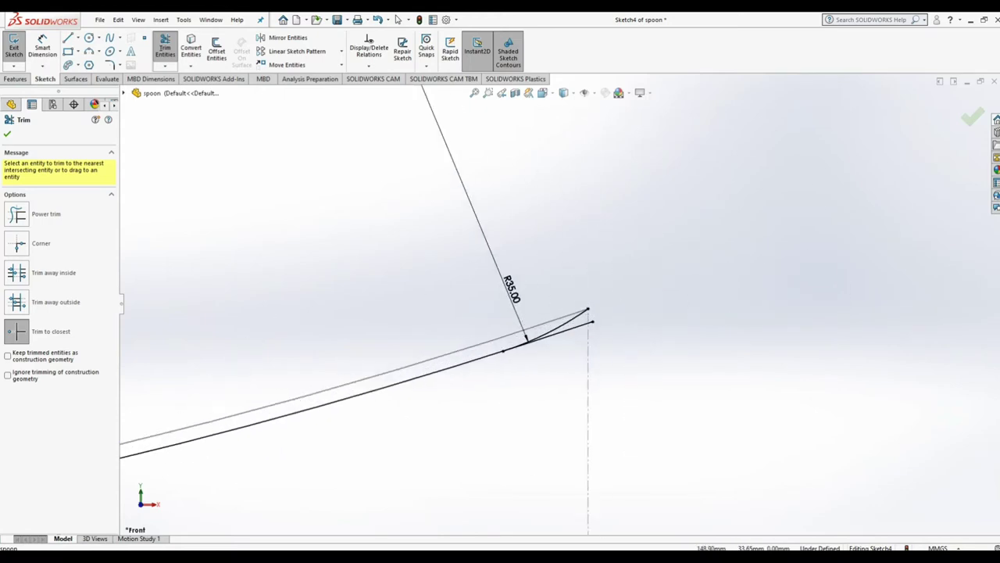
scroll(586, 309, "up", 3)
scroll(578, 306, "up", 2)
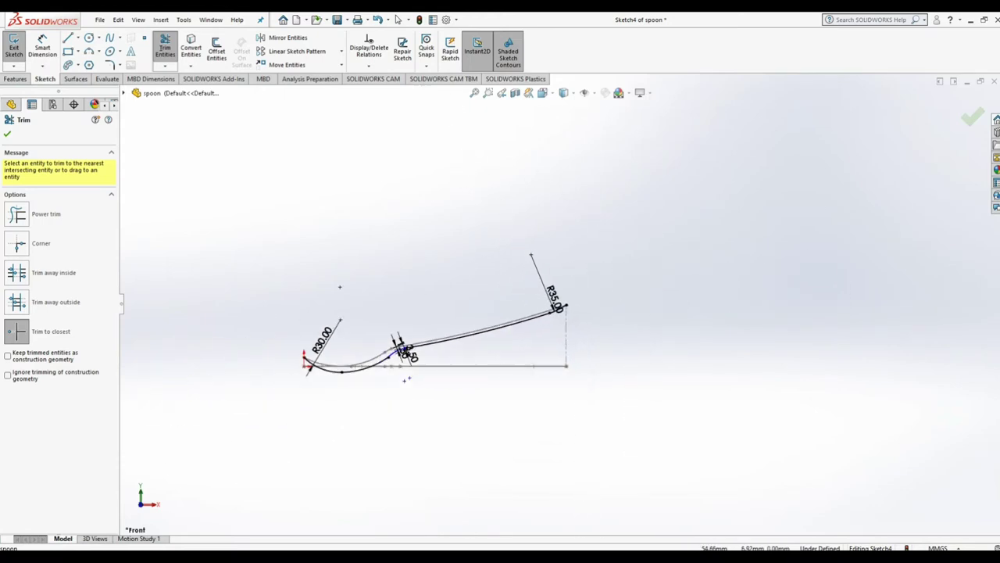
scroll(345, 356, "down", 2)
right_click(406, 251)
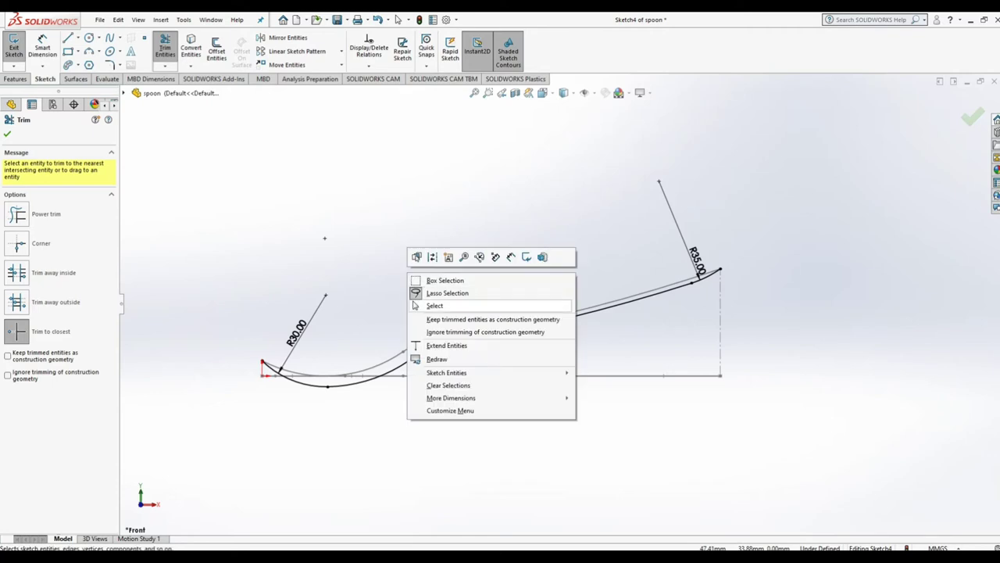
left_click(426, 304)
scroll(394, 351, "down", 3)
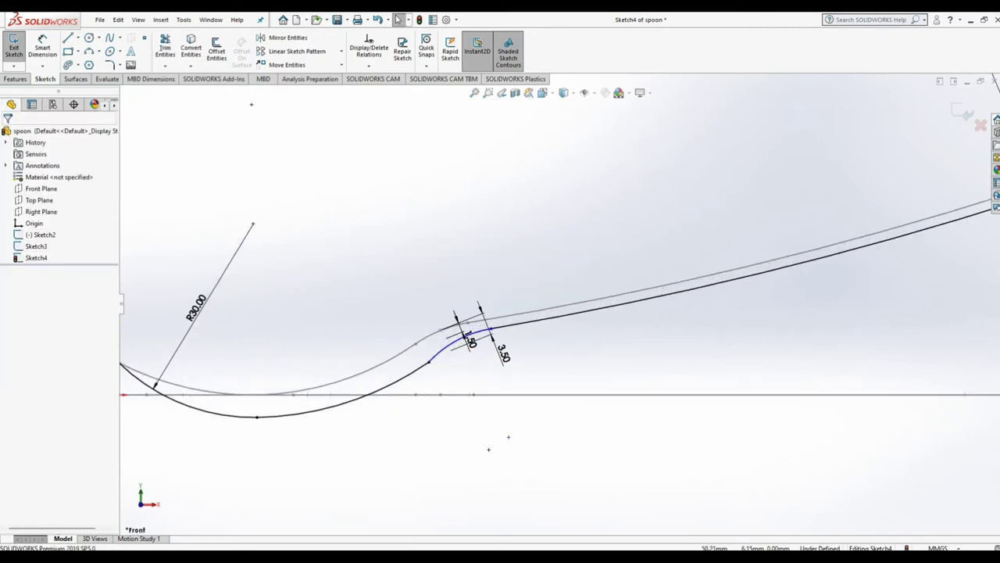
Step: Select the small connecting arc and large bowl arc to confirm their Tangent relation
left_click(460, 344)
left_click(320, 406, "ctrl")
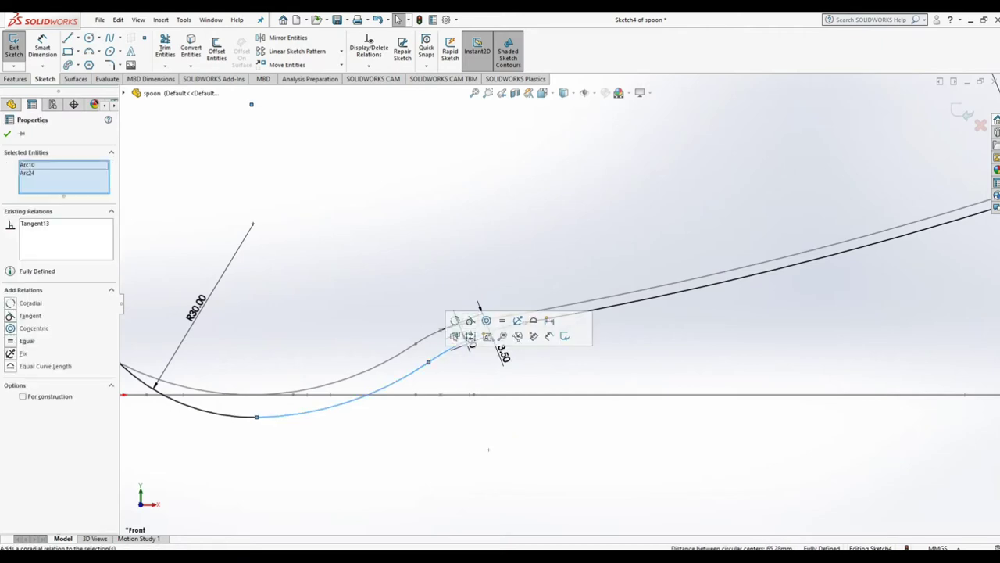
key("Escape")
scroll(564, 301, "up", 2)
scroll(563, 301, "up", 1)
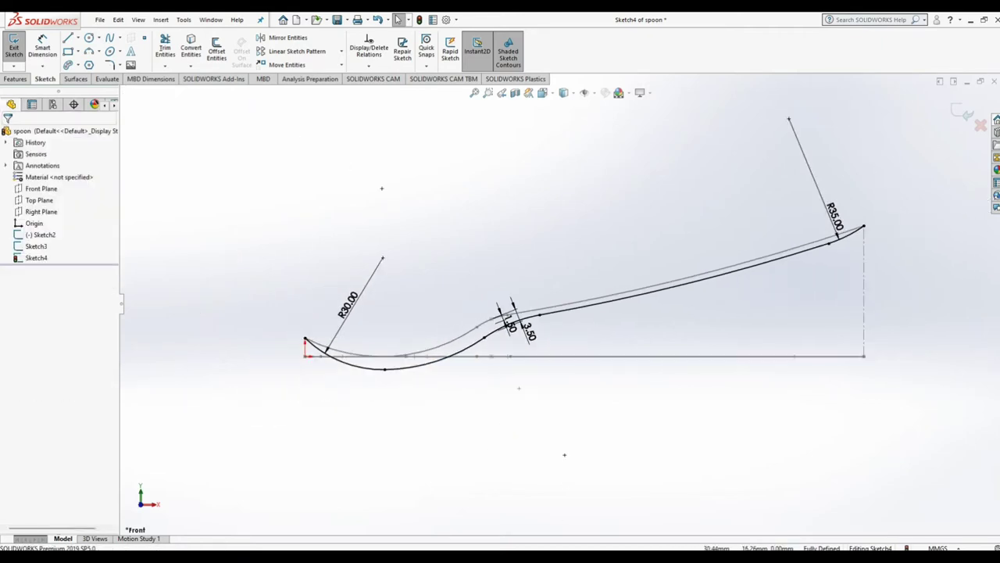
scroll(560, 294, "up", 2)
scroll(431, 322, "down", 2)
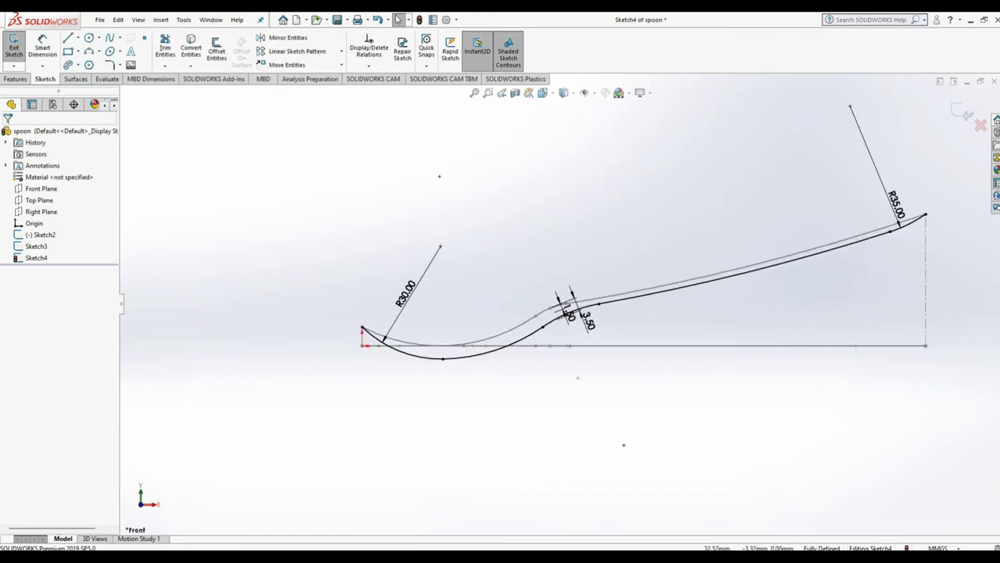
Step: Move the 3.50 and 1.50 offset dimensions closer to the bowl
left_click_drag(574, 313, 406, 375)
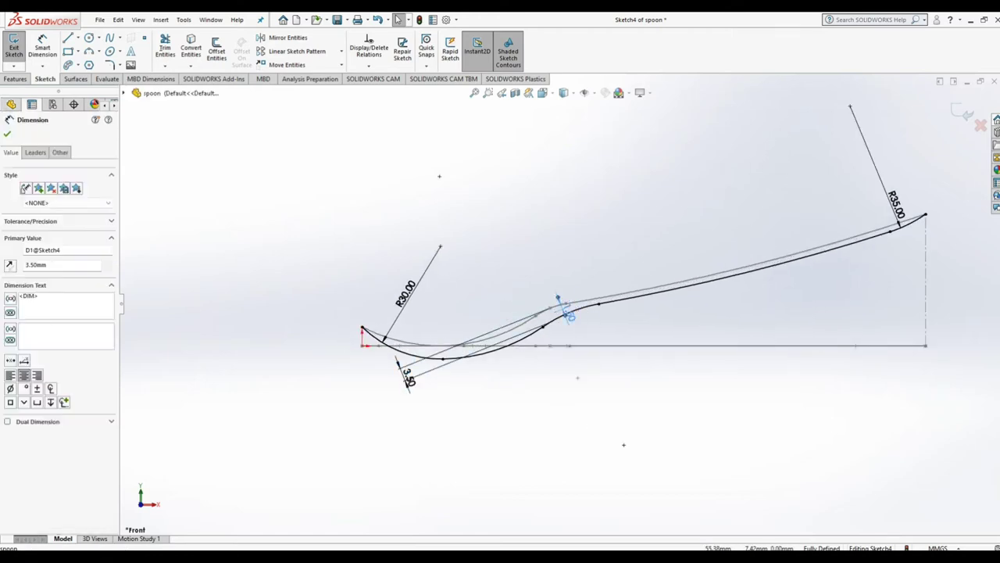
left_click(506, 350)
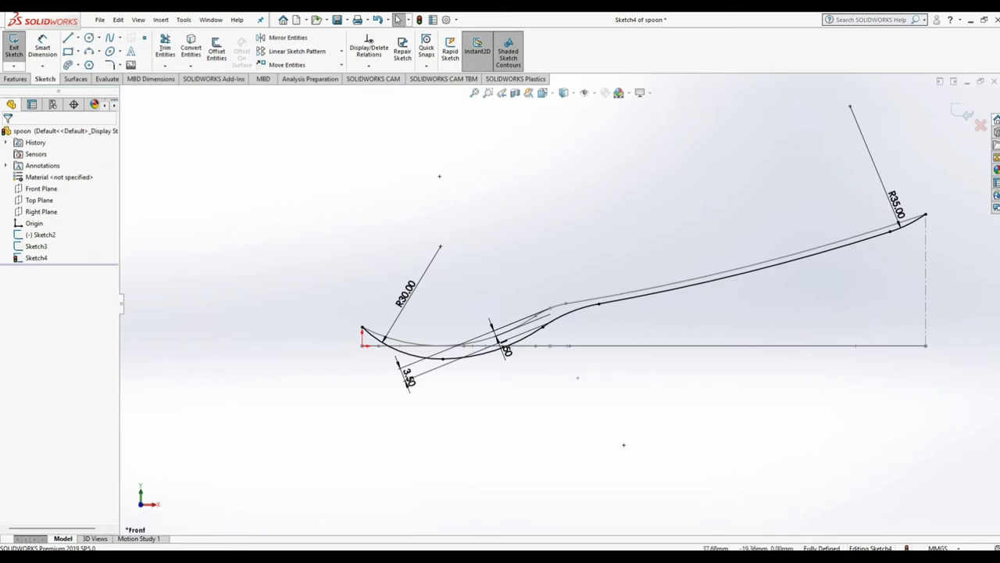
scroll(582, 269, "up", 1)
scroll(481, 320, "down", 2)
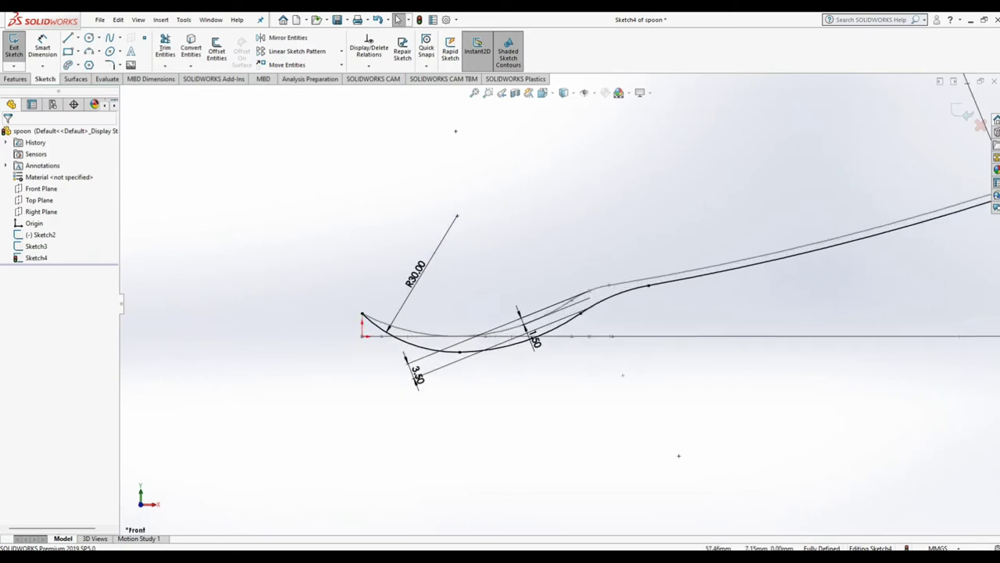
scroll(560, 303, "up", 2)
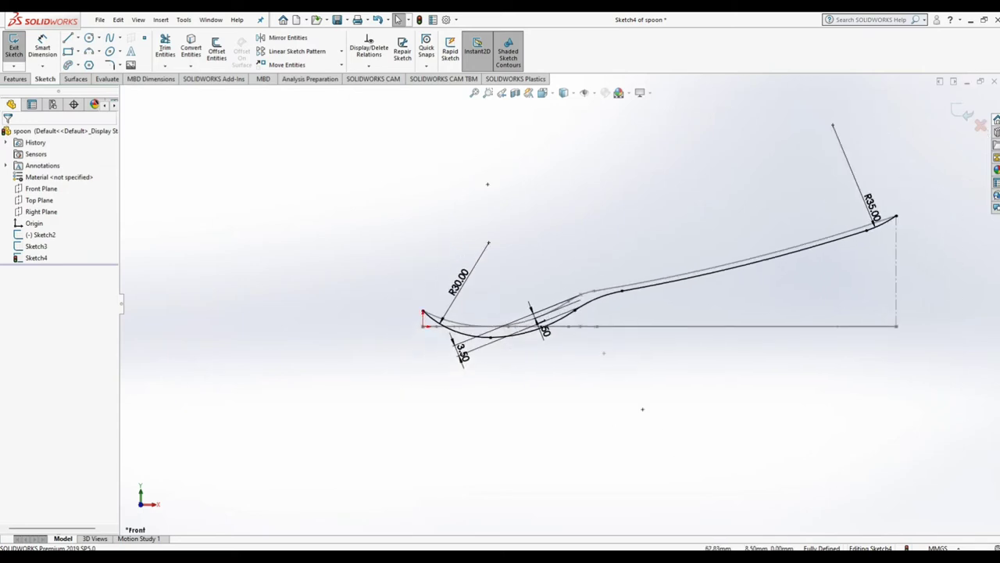
scroll(561, 304, "up", 2)
scroll(560, 303, "up", 1)
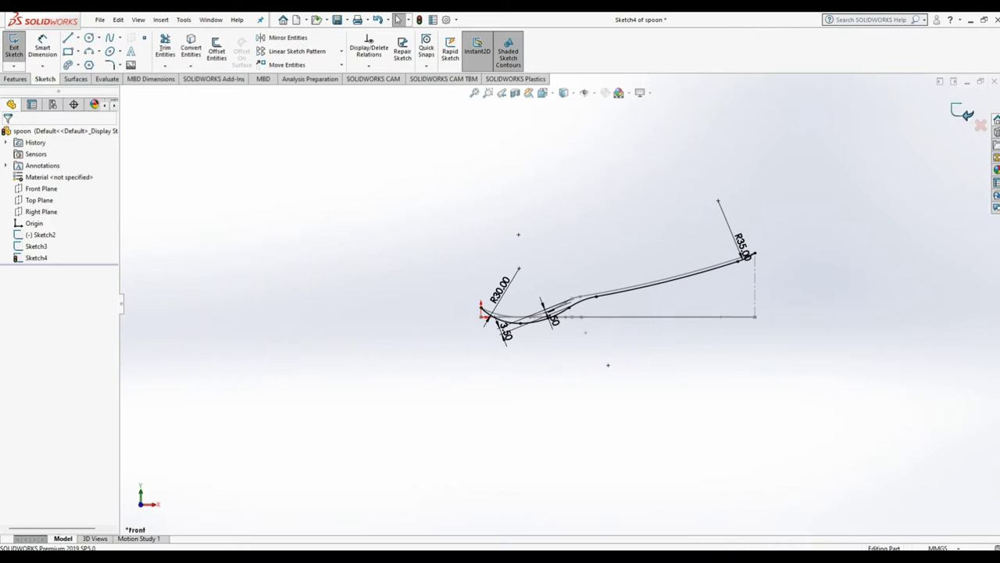
Step: Exit the Sketch4 profile sketch and tilt the view to show the handle
key("ctrl+b")
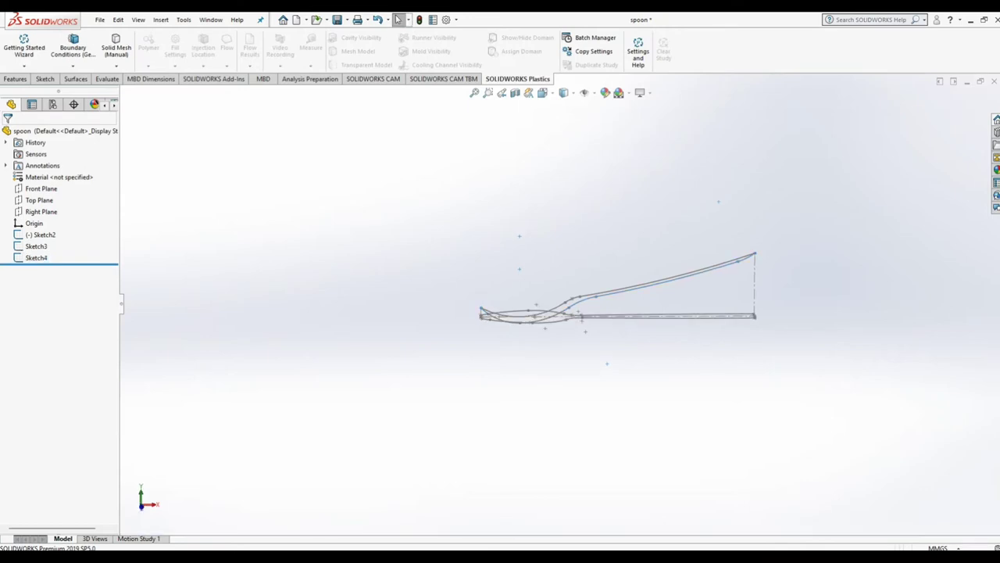
key("Up")
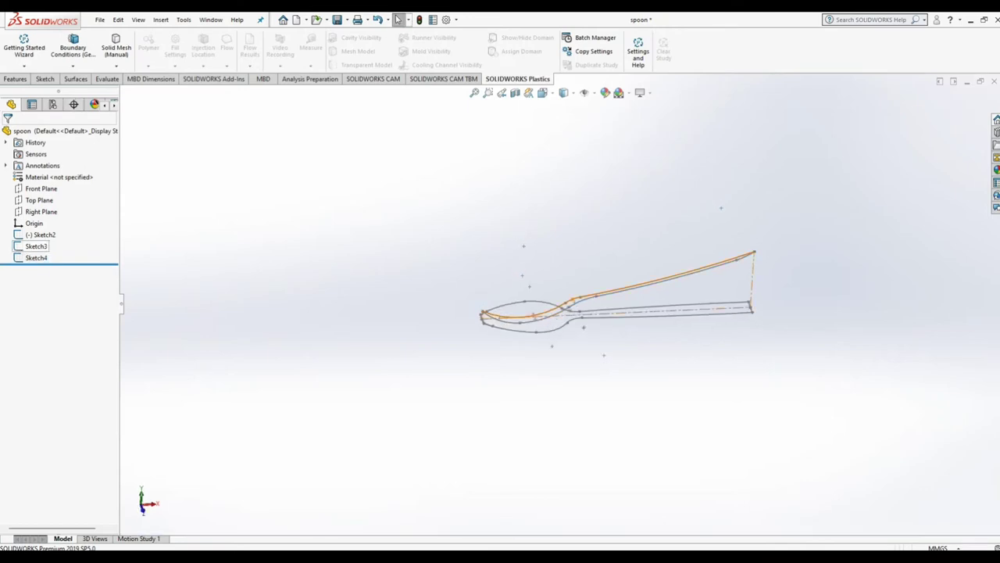
left_click(36, 257)
Step: Create projected curve Curve1 from Sketch3 and Sketch2
left_click(14, 79)
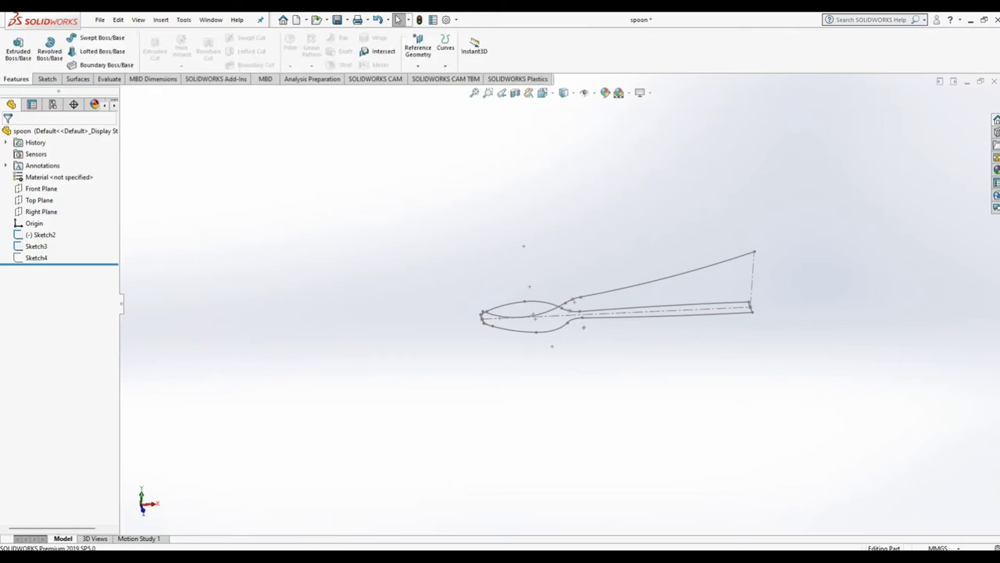
left_click(445, 47)
left_click(470, 78)
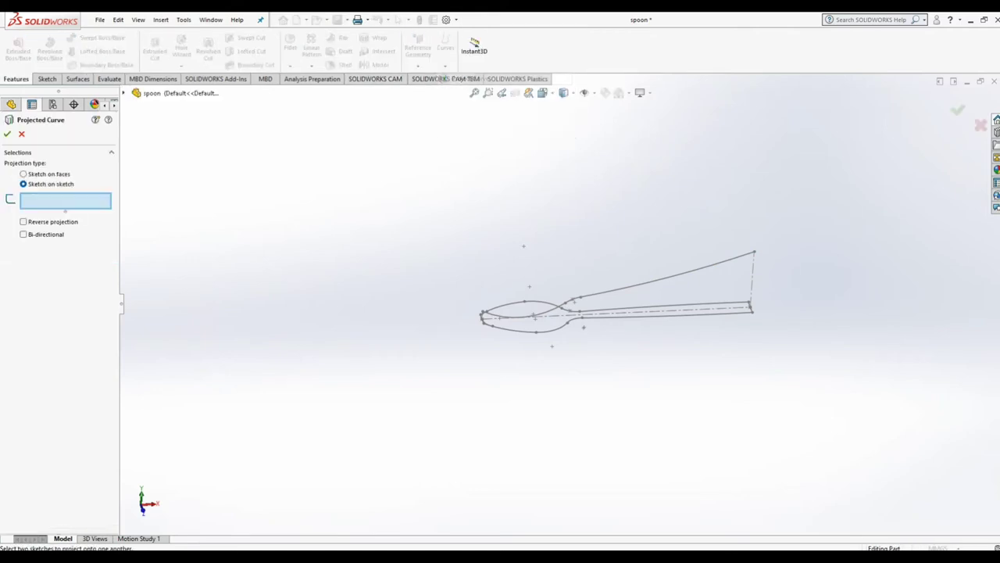
left_click(664, 275)
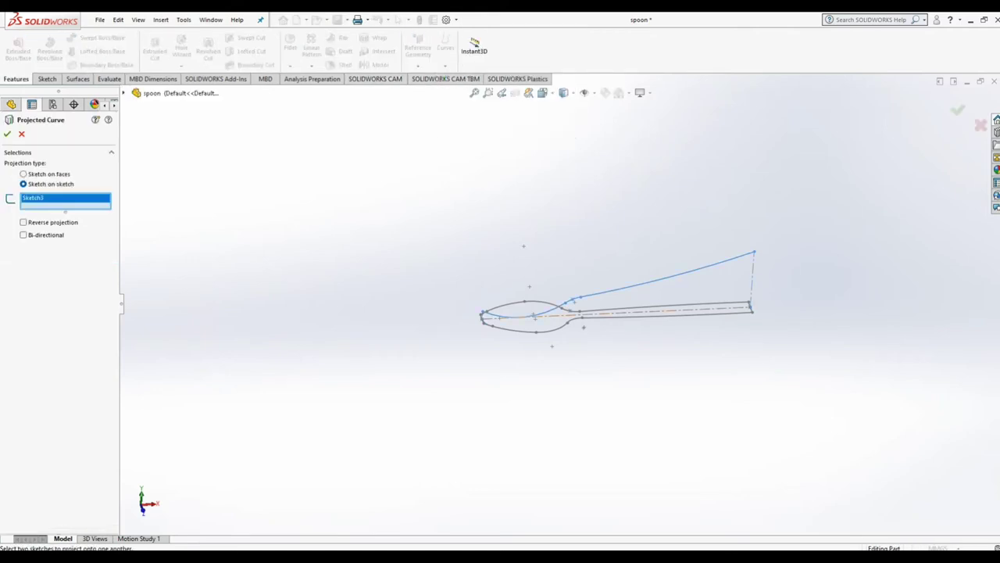
left_click(664, 304)
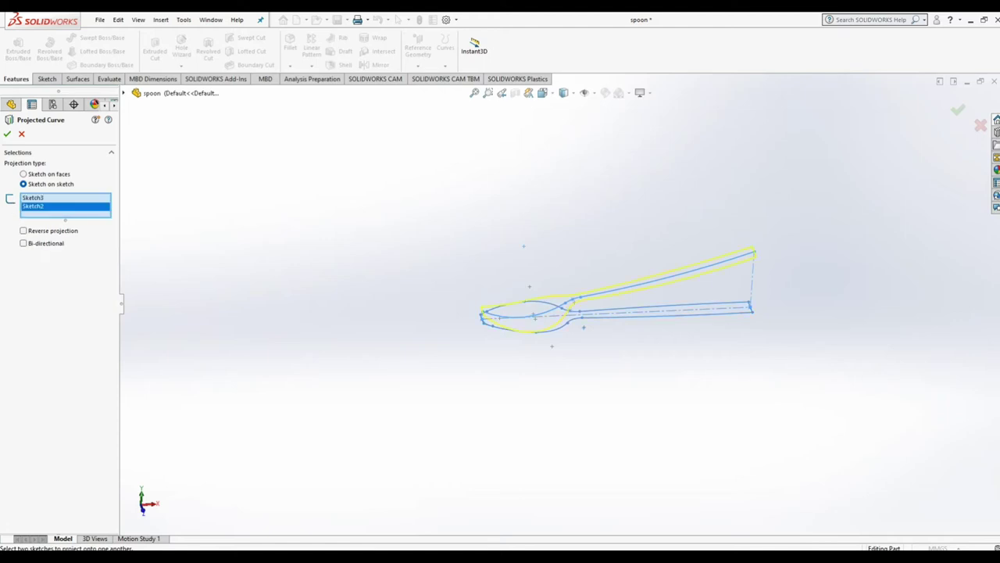
key("Return")
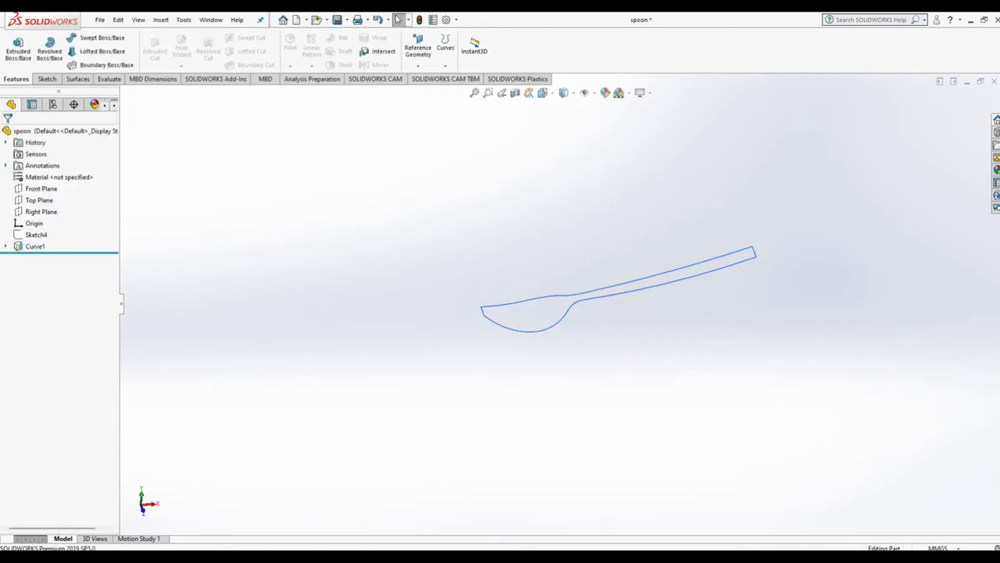
Step: Convert Curve1 into a new 3D sketch, 3DSketch1, close it, and hide Curve1
left_click(47, 79)
left_click(13, 66)
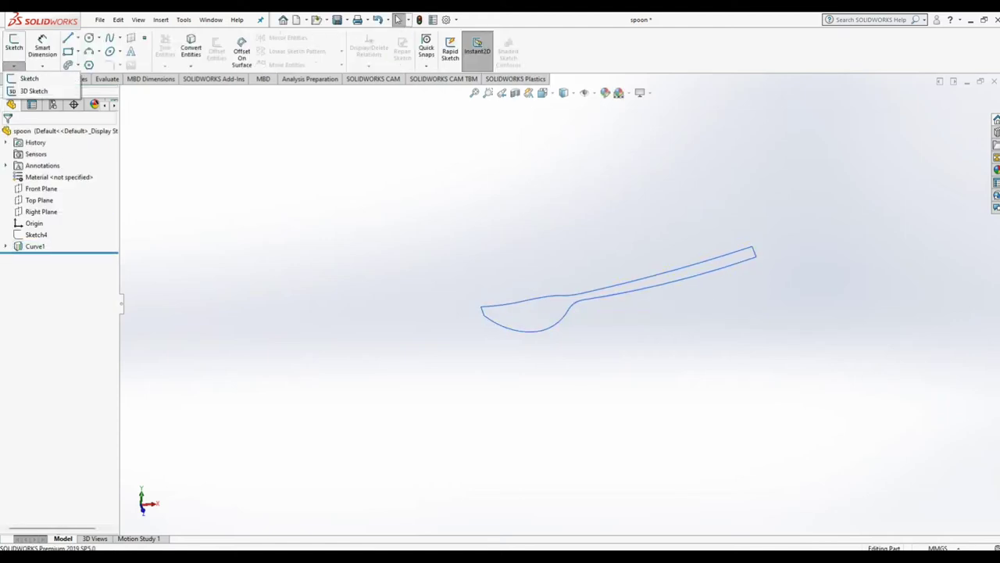
left_click(31, 96)
left_click(35, 246)
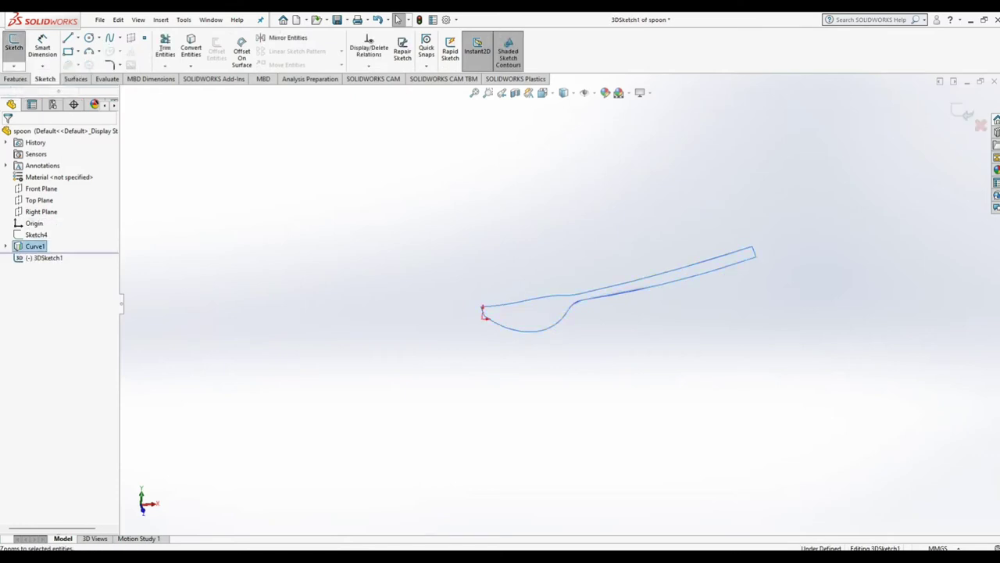
left_click(190, 48)
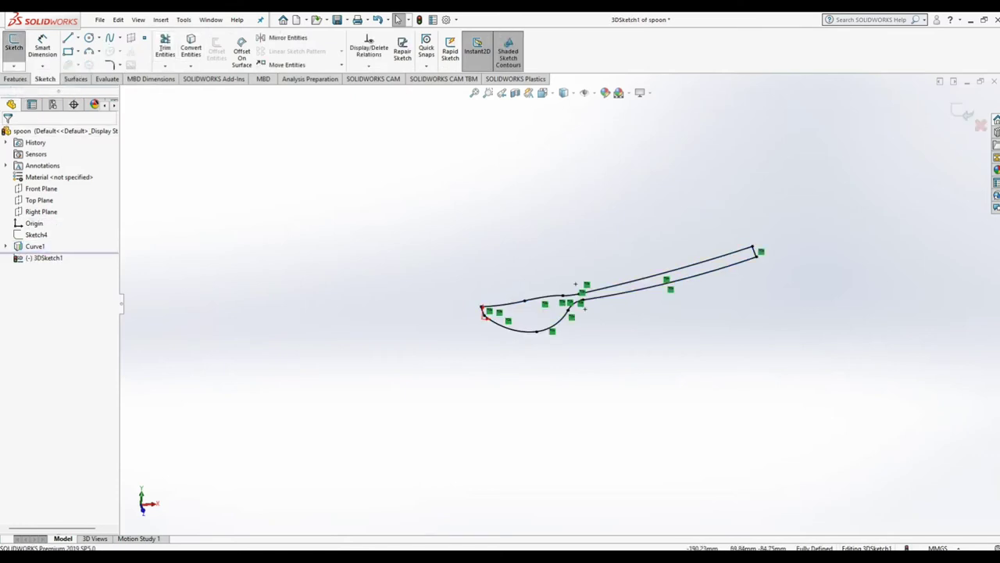
scroll(754, 213, "down", 3)
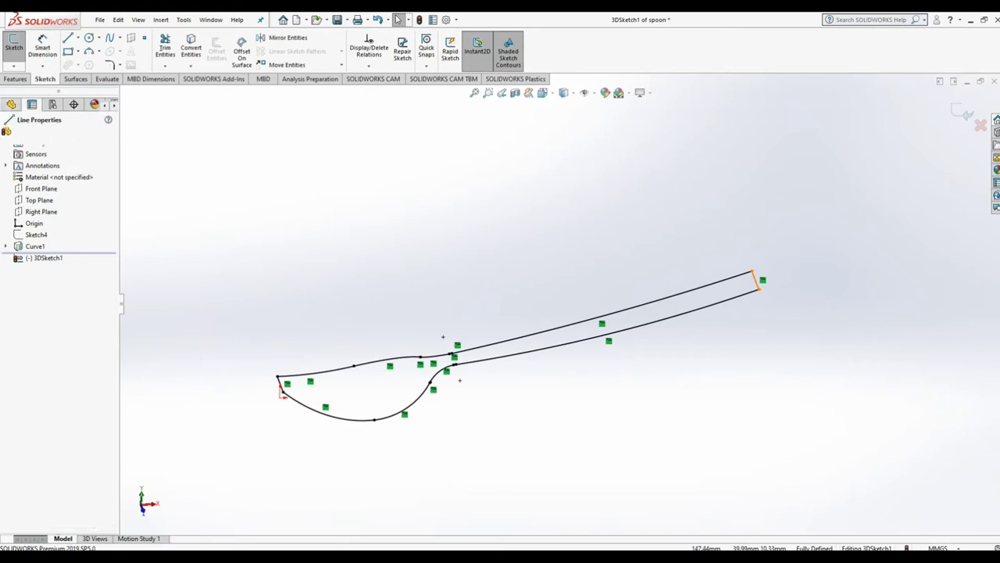
scroll(180, 386, "down", 1)
scroll(180, 386, "down", 2)
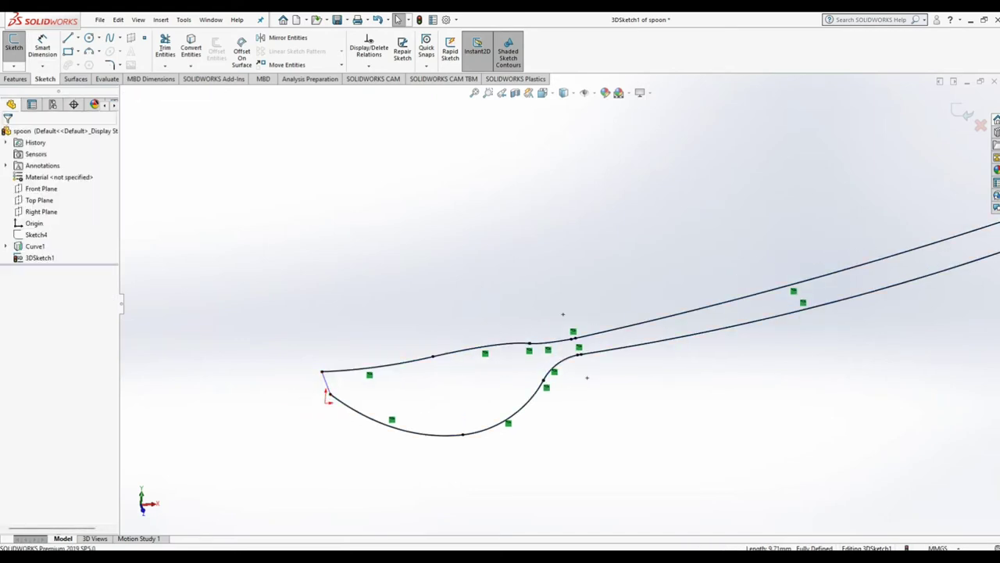
left_click(965, 113)
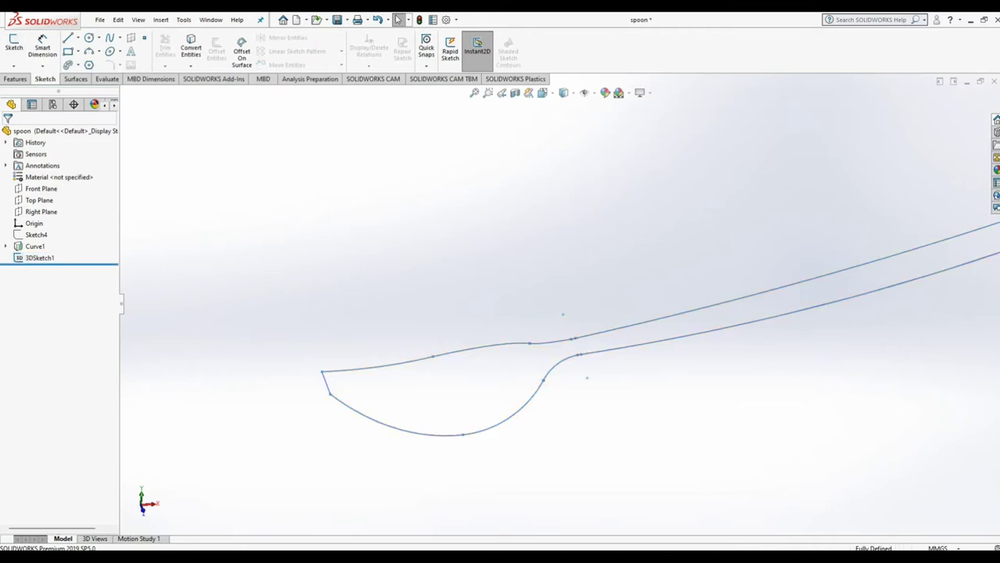
left_click(39, 257)
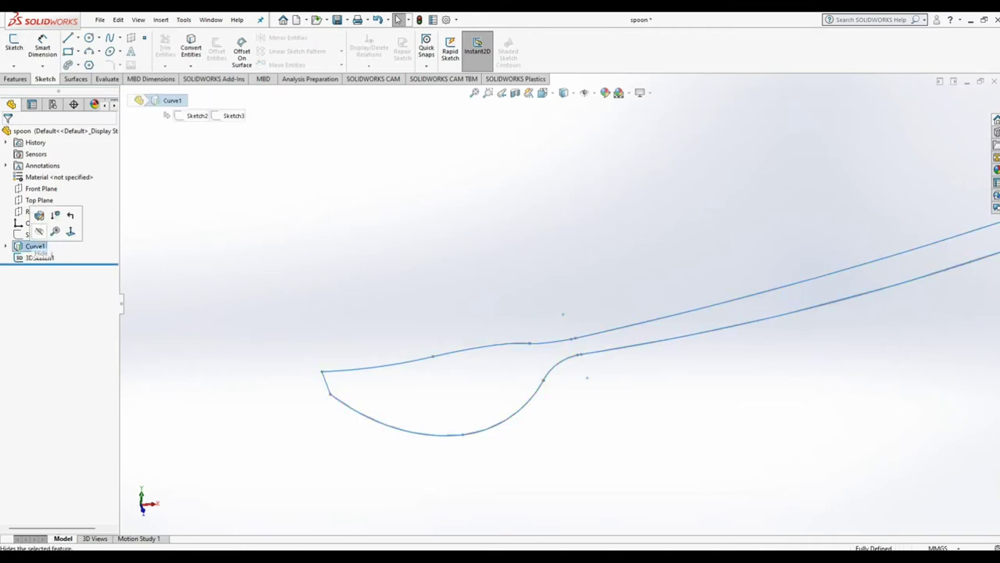
left_click(41, 211)
Step: Create five planes offset 30 mm from Right Plane, Plane1 through Plane5
scroll(562, 303, "up", 5)
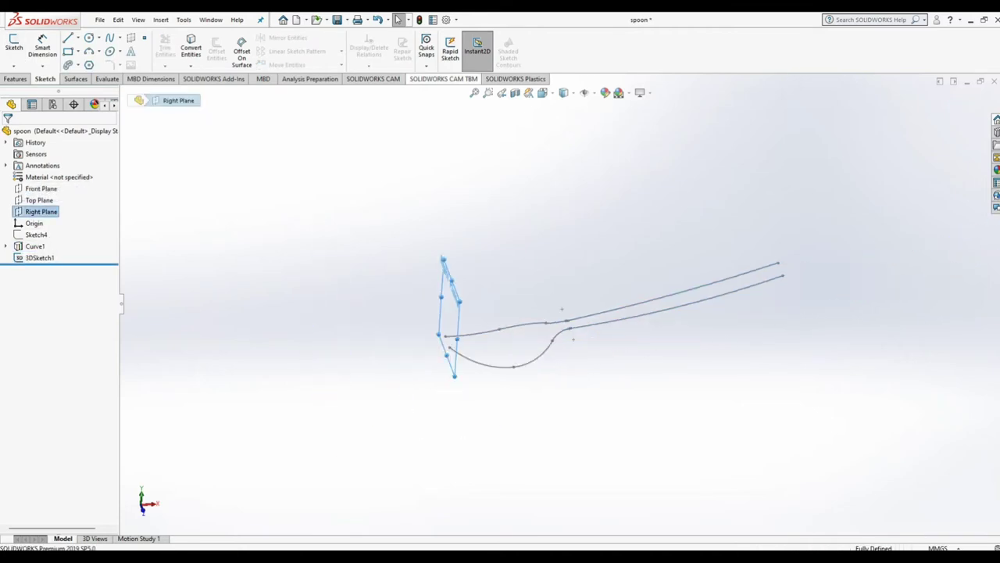
left_click(15, 78)
left_click(418, 47)
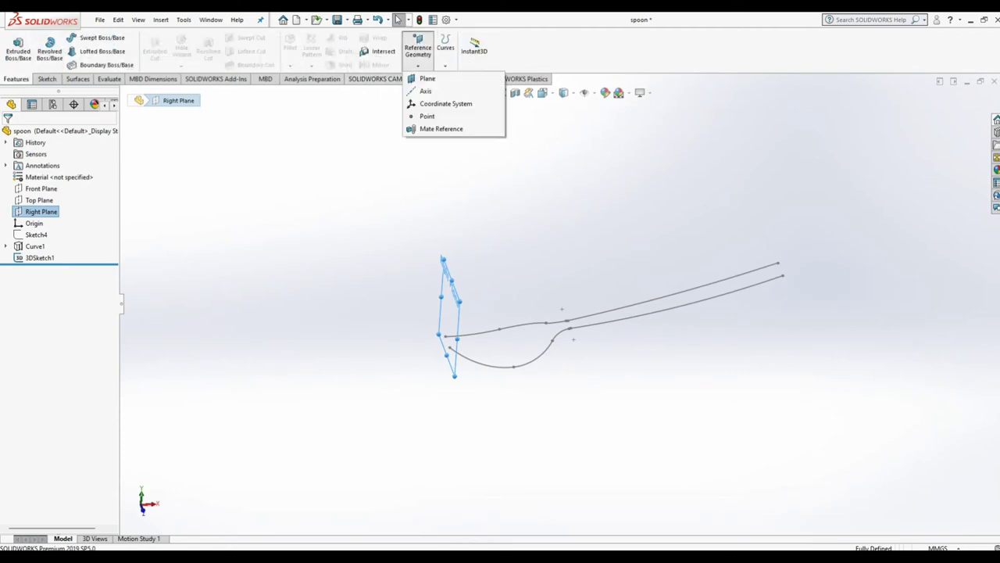
left_click(426, 79)
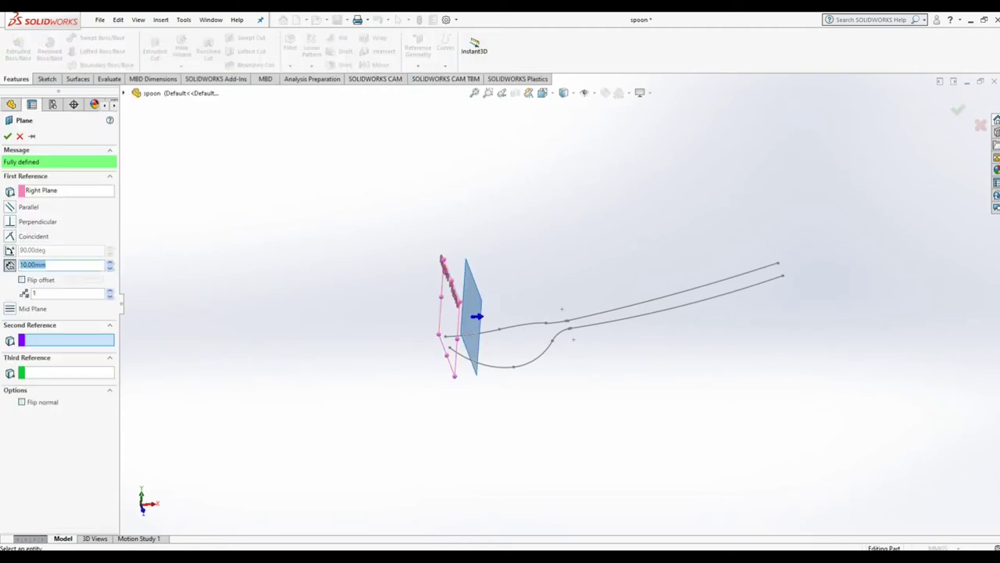
type("0")
key("Return")
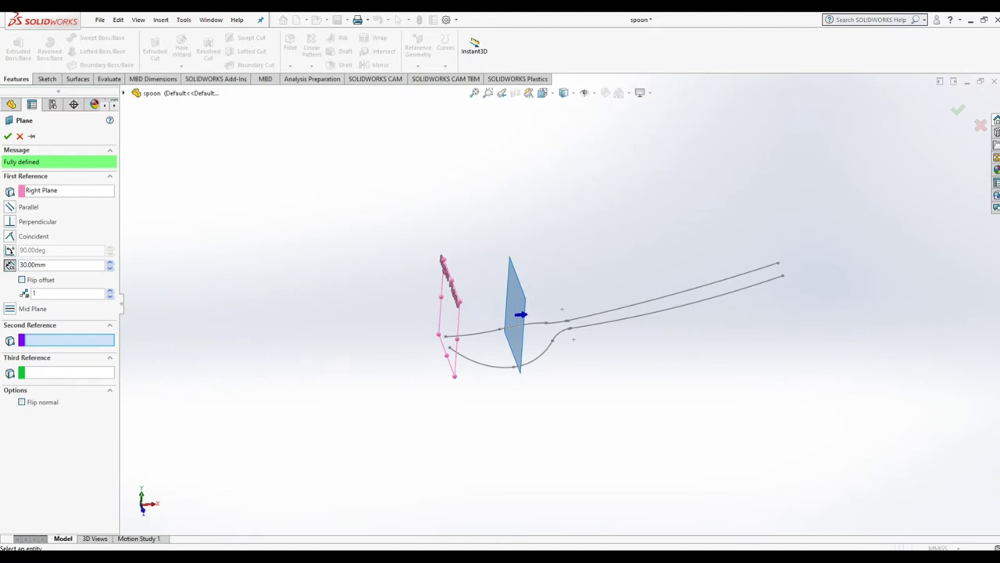
type("5")
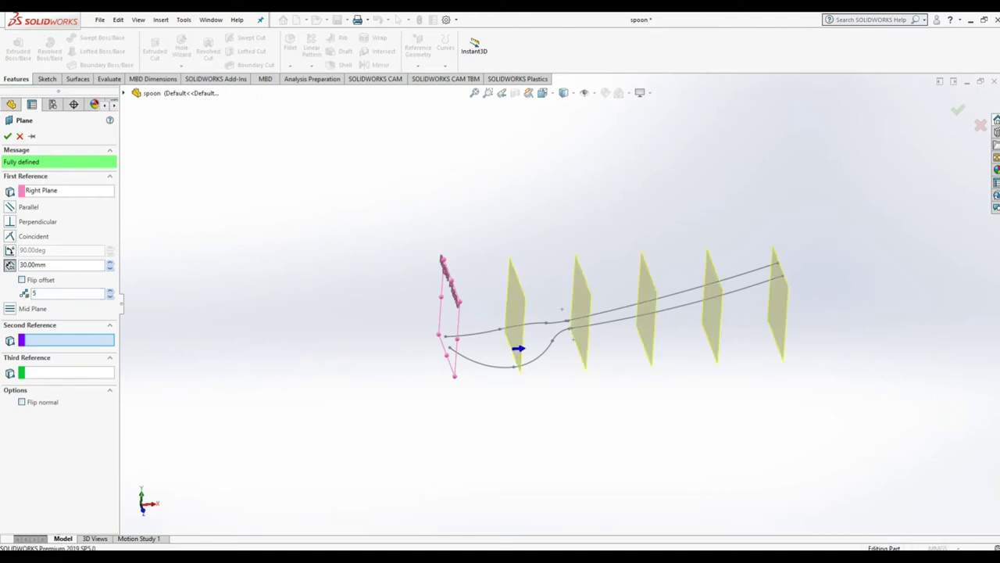
key("Return")
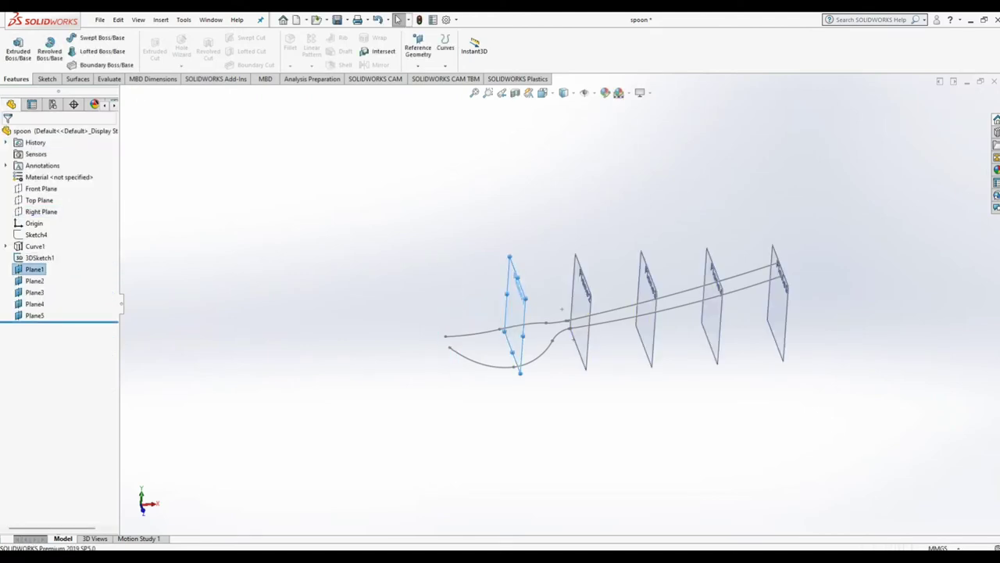
Step: Orbit the view to show the new planes and select Right Plane
left_click(36, 235)
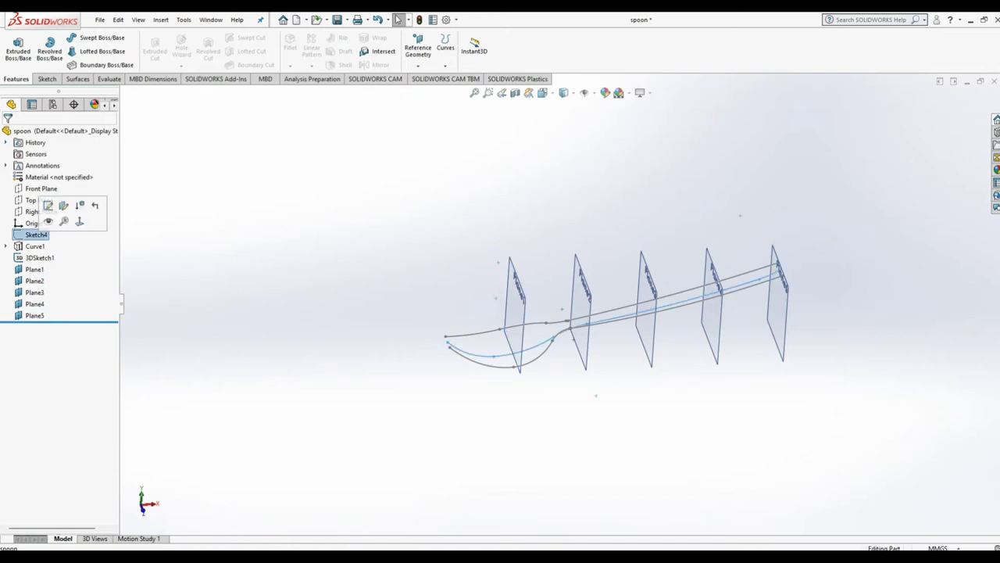
key("Escape")
middle_click_drag(594, 328, 641, 328)
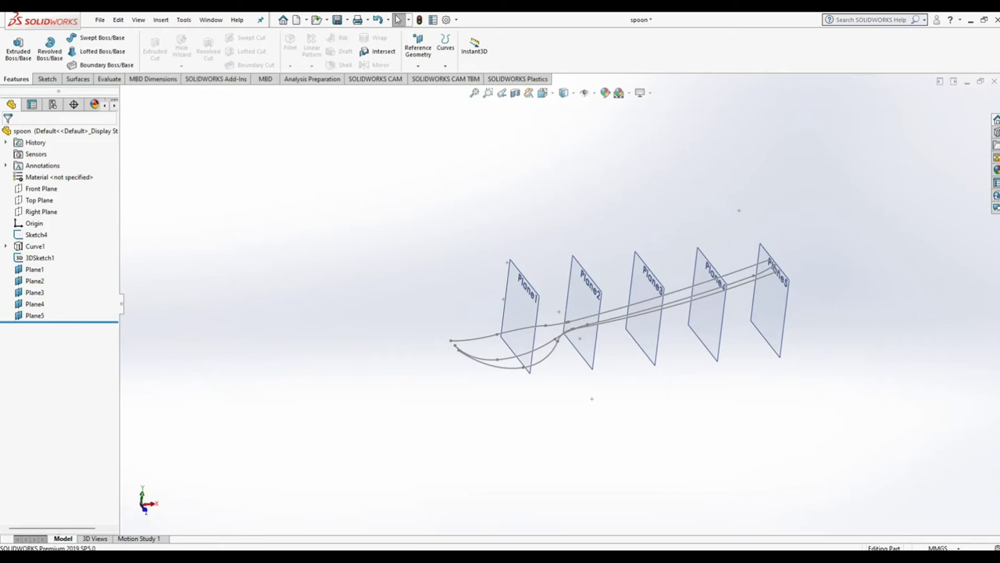
left_click(40, 212)
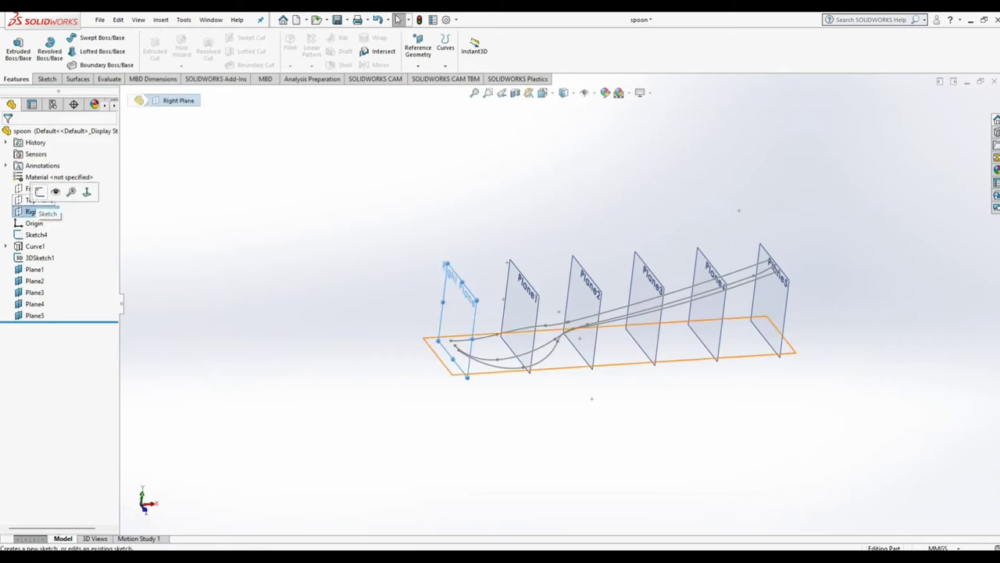
Step: Start Sketch5 on Right Plane and draw a thin corner rectangle between the rails
left_click(31, 194)
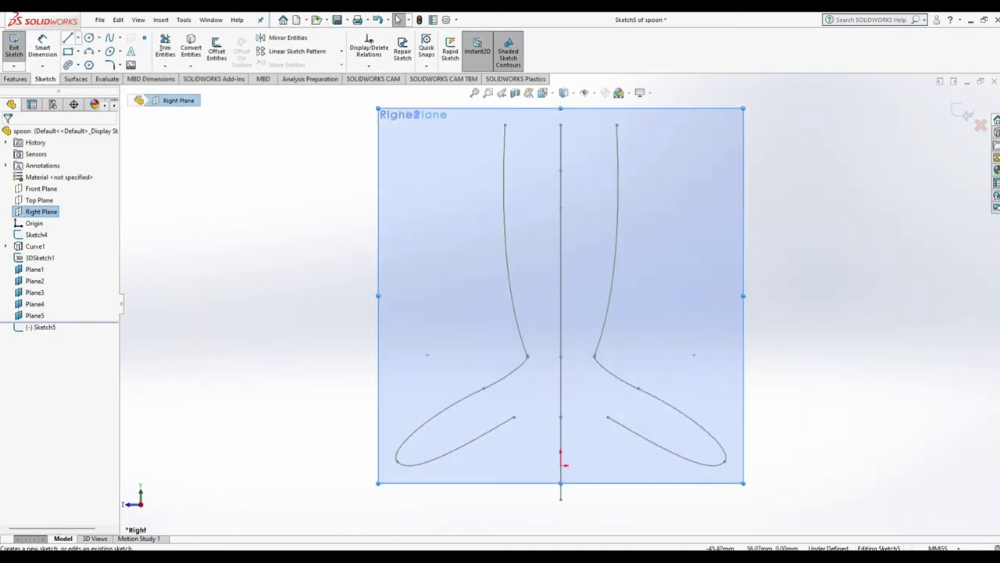
left_click(68, 50)
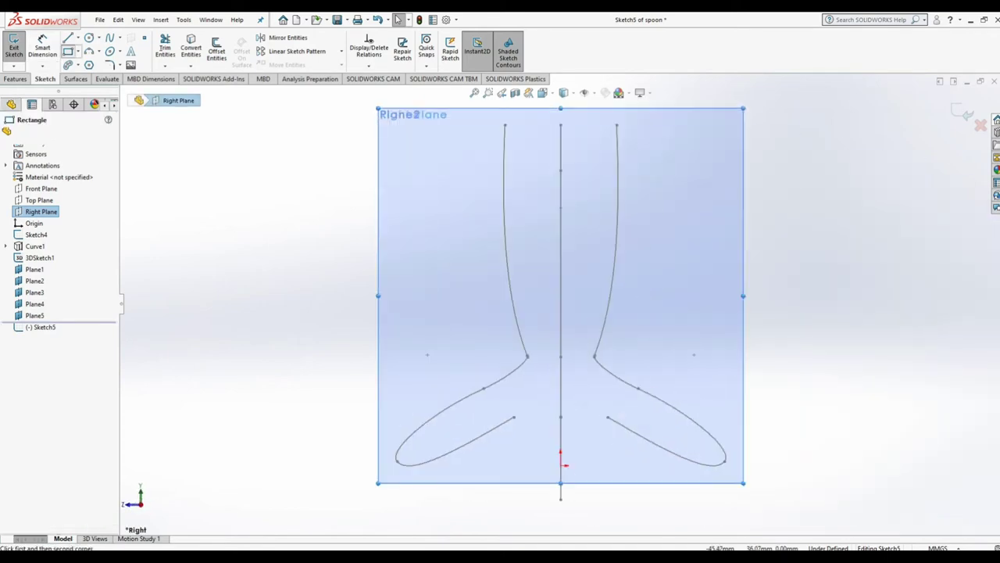
left_click(513, 417)
left_click(599, 382)
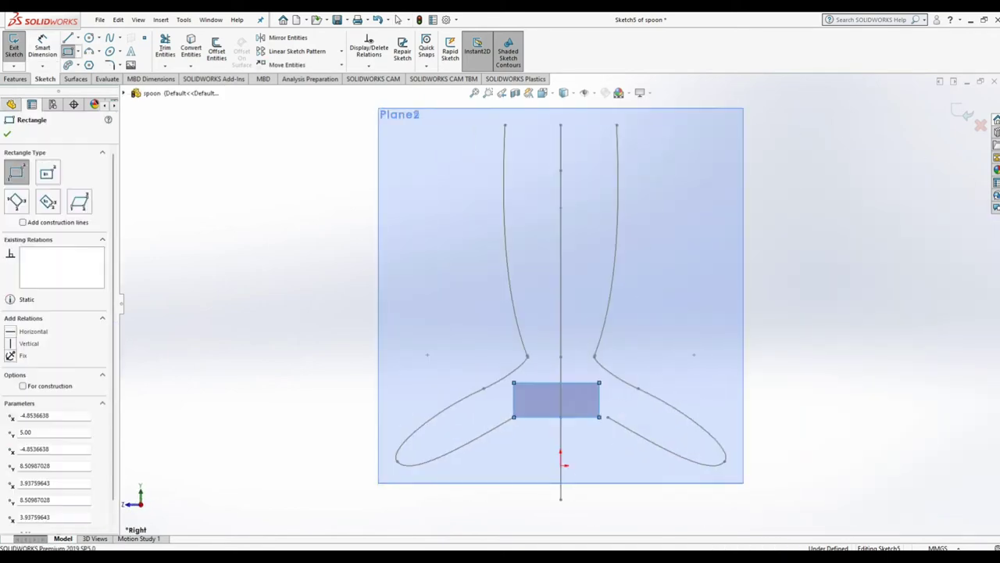
key("Escape")
Step: Make the rectangle corner coincident with the rail spline point
left_click(599, 417)
key("Escape")
left_click(600, 417)
left_click(607, 416, "ctrl")
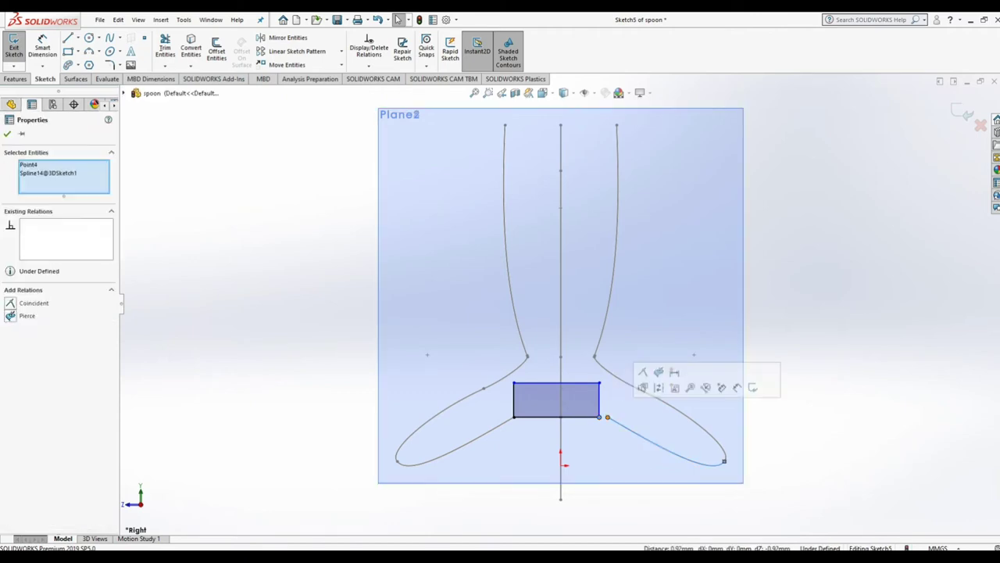
key("Escape")
left_click(600, 416)
left_click(607, 417, "ctrl")
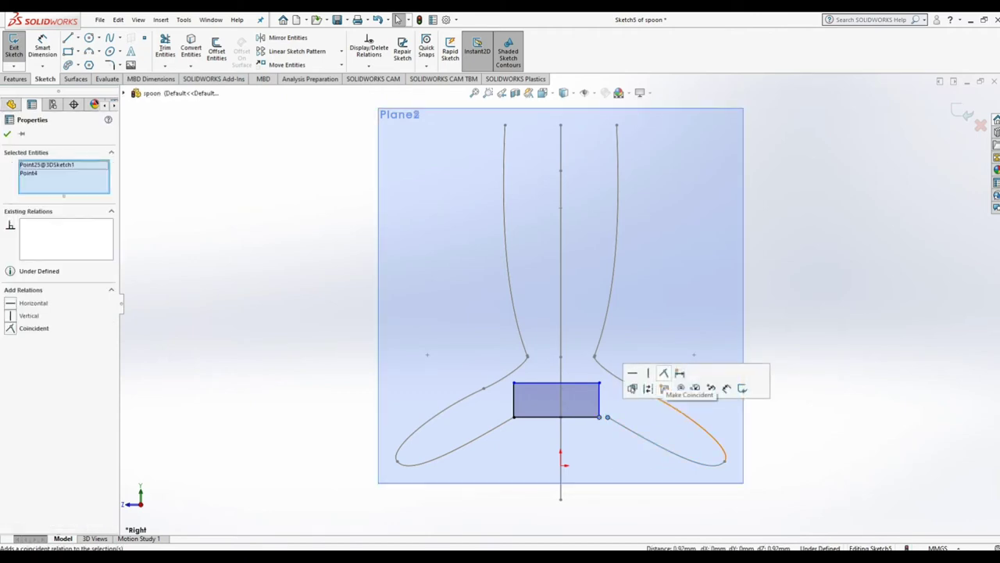
left_click(663, 373)
Step: Dimension the rectangle's height to 0.50 mm and exit Sketch5
left_click(42, 46)
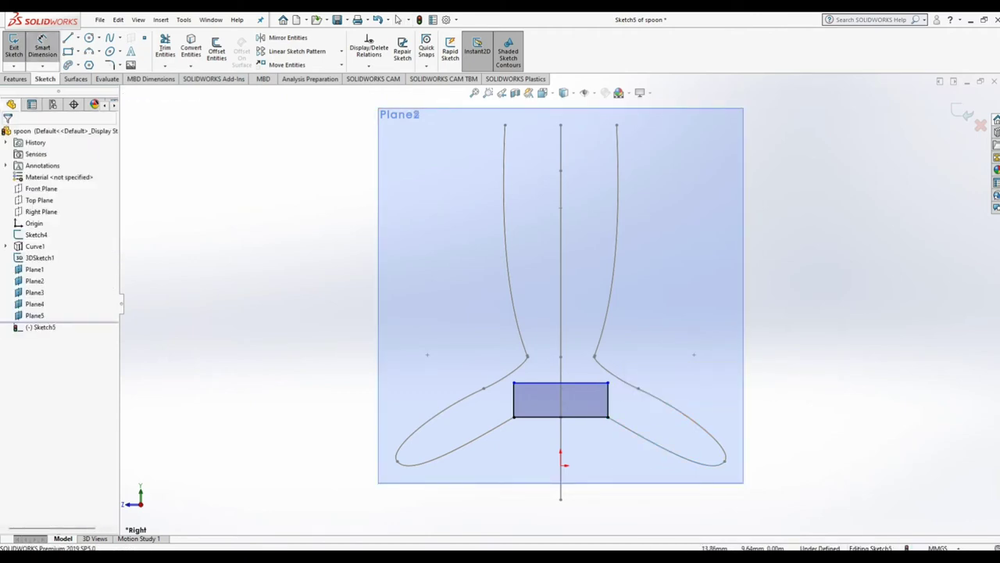
left_click(608, 400)
left_click(619, 409)
type("0.5")
key("Return")
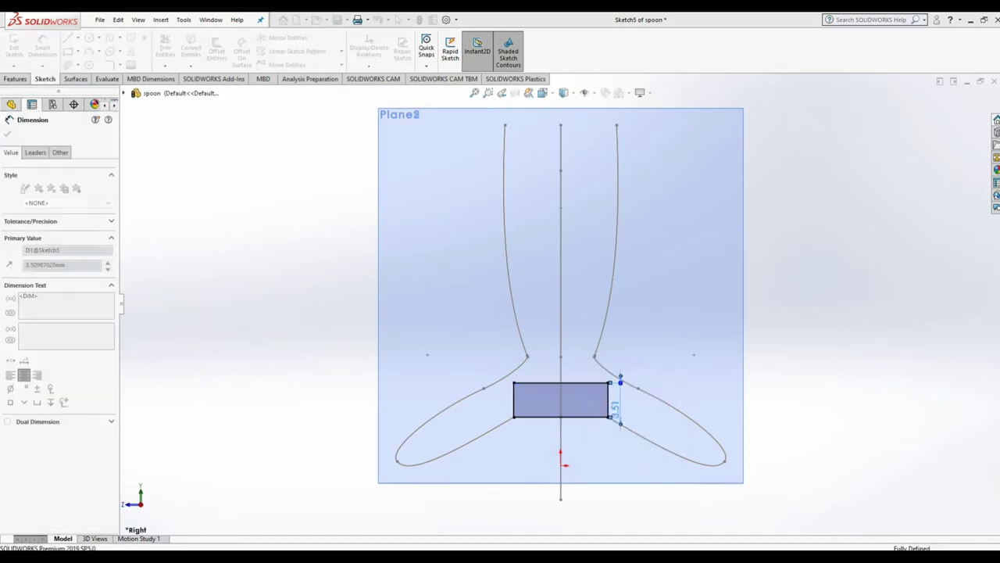
right_click(826, 297)
left_click(856, 305)
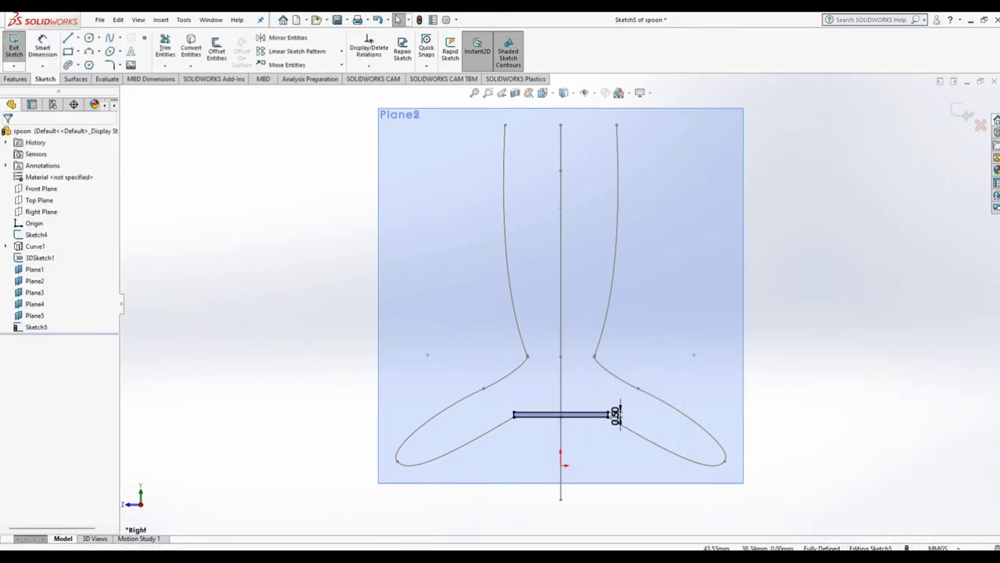
left_click(963, 112)
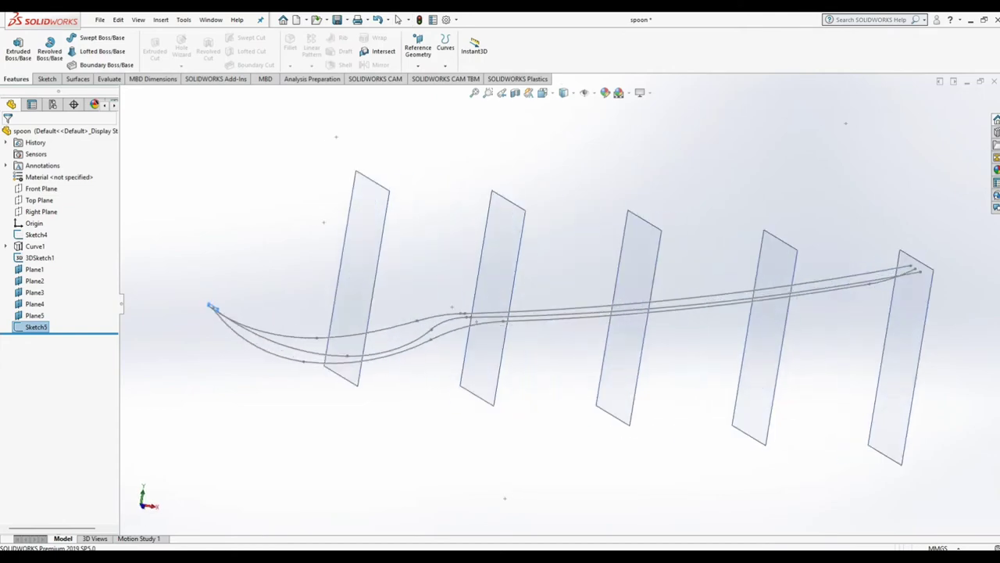
Step: Start a sketch on Plane1 and draw an ellipse below the rectangle, then view it in 3D
left_click(469, 266)
left_click(420, 266)
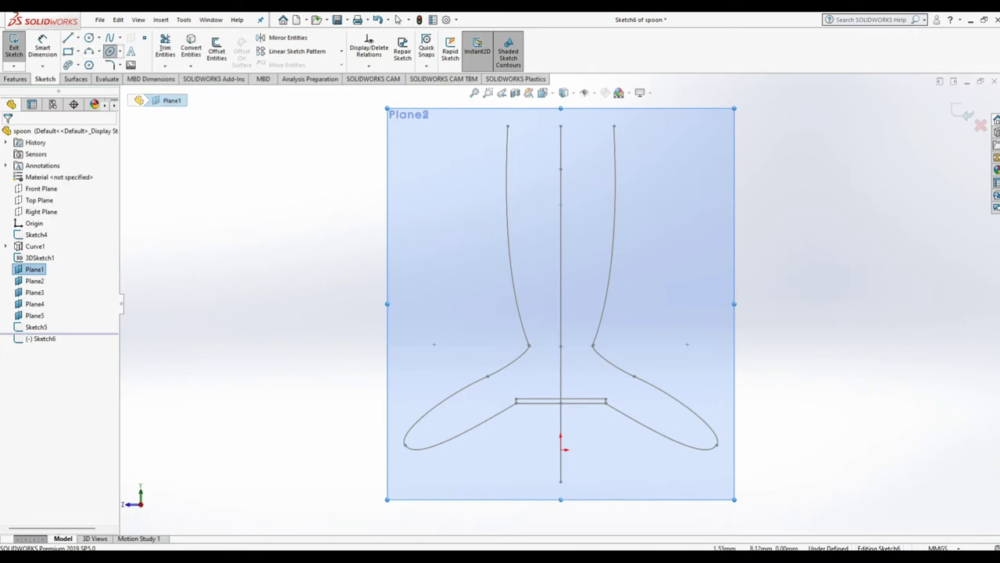
left_click(109, 51)
left_click(567, 426)
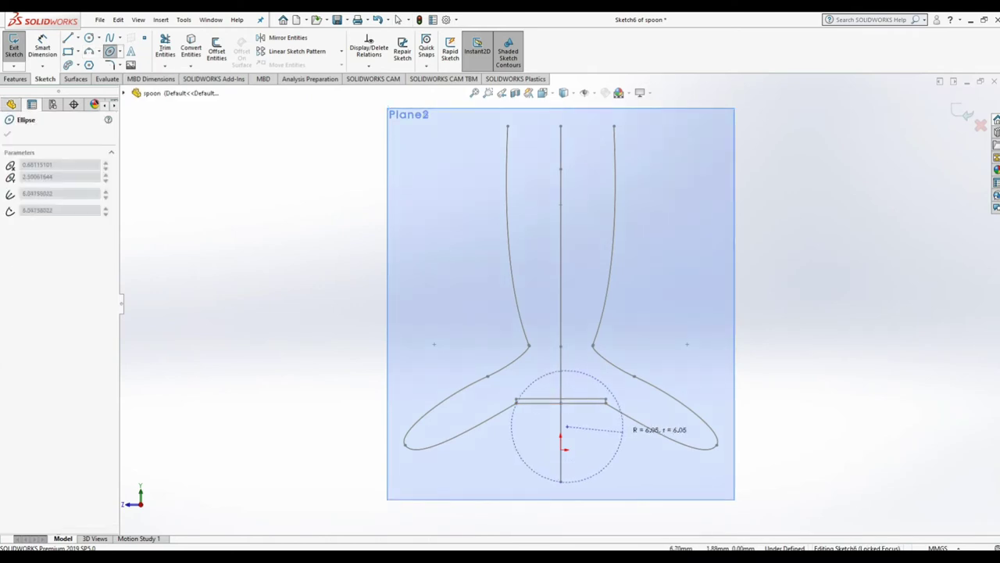
left_click(629, 426)
left_click(625, 450)
key("Escape")
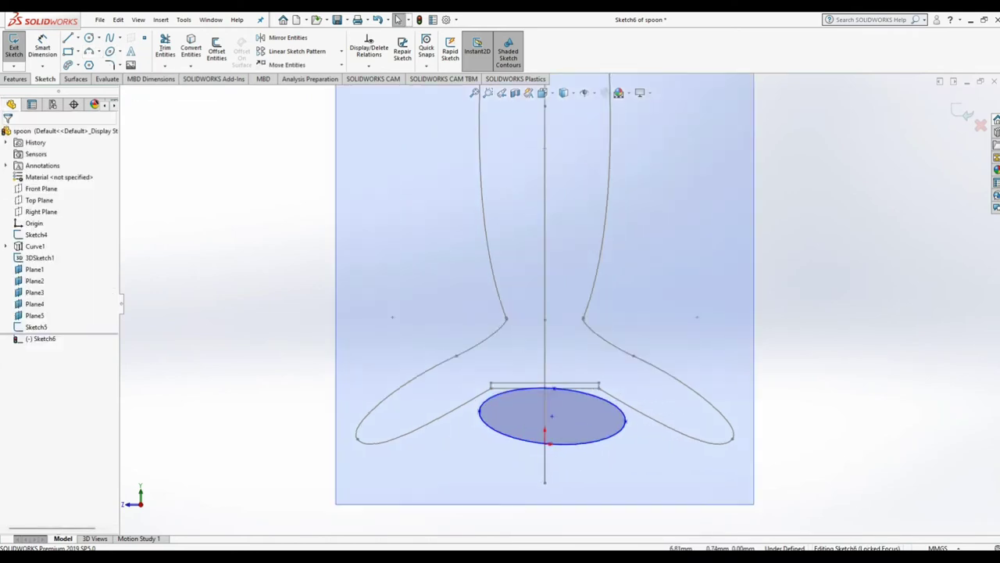
key("ctrl+7")
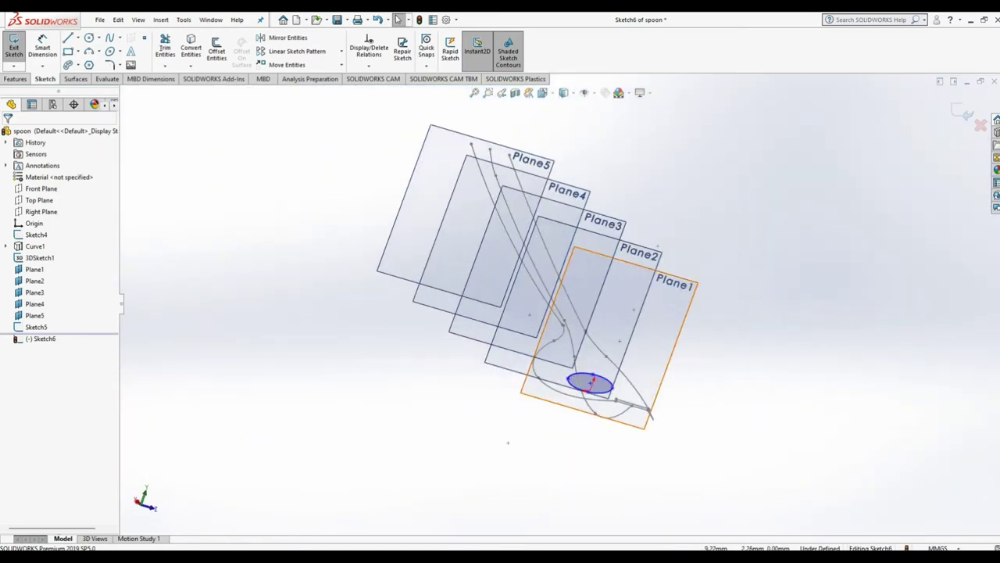
Step: Pierce an ellipse point onto the left rail curve
left_click(576, 358)
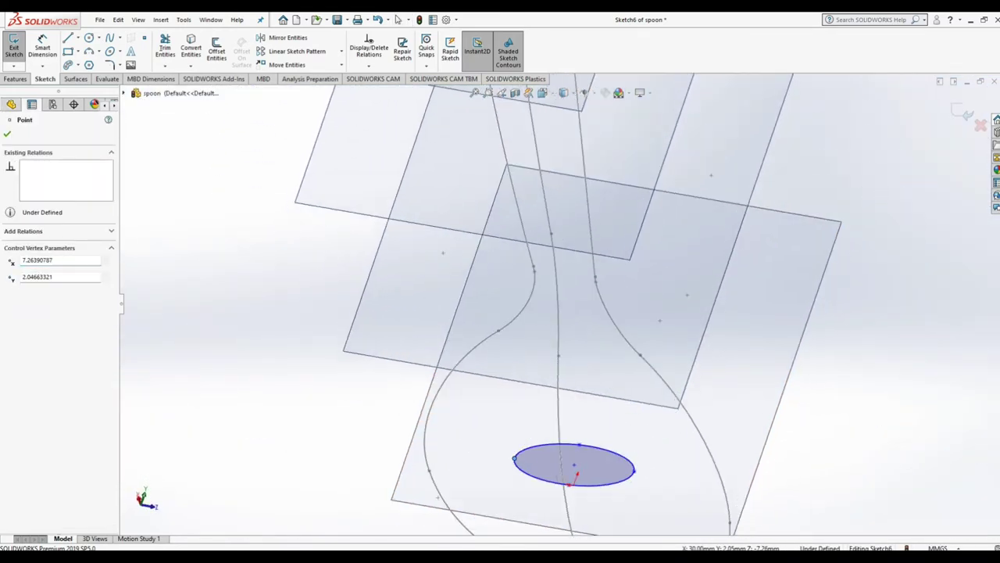
key("Escape")
left_click(426, 375)
left_click(475, 469, "ctrl")
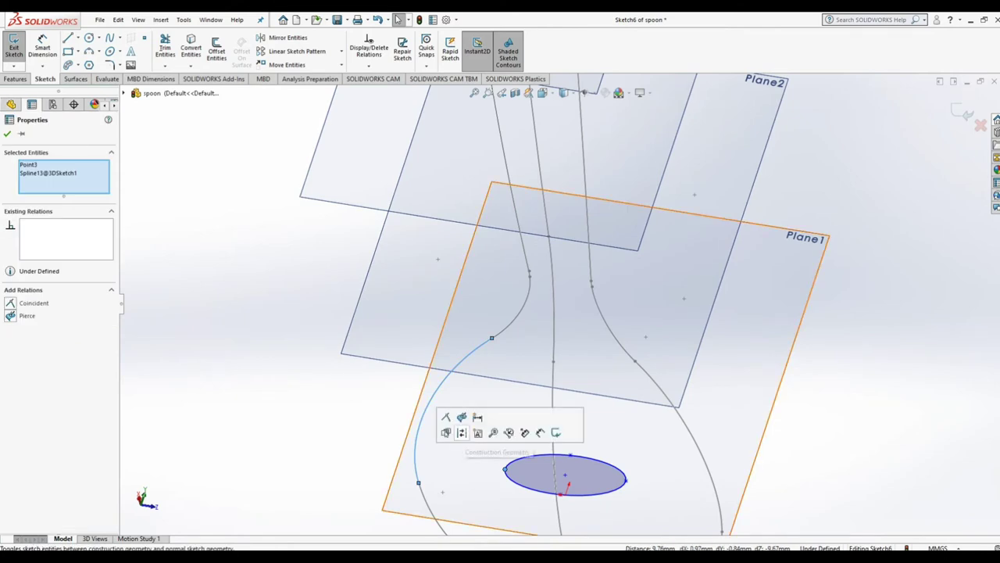
left_click(35, 315)
key("Escape")
Step: Pierce another ellipse point onto the right rail spline
left_click(554, 461)
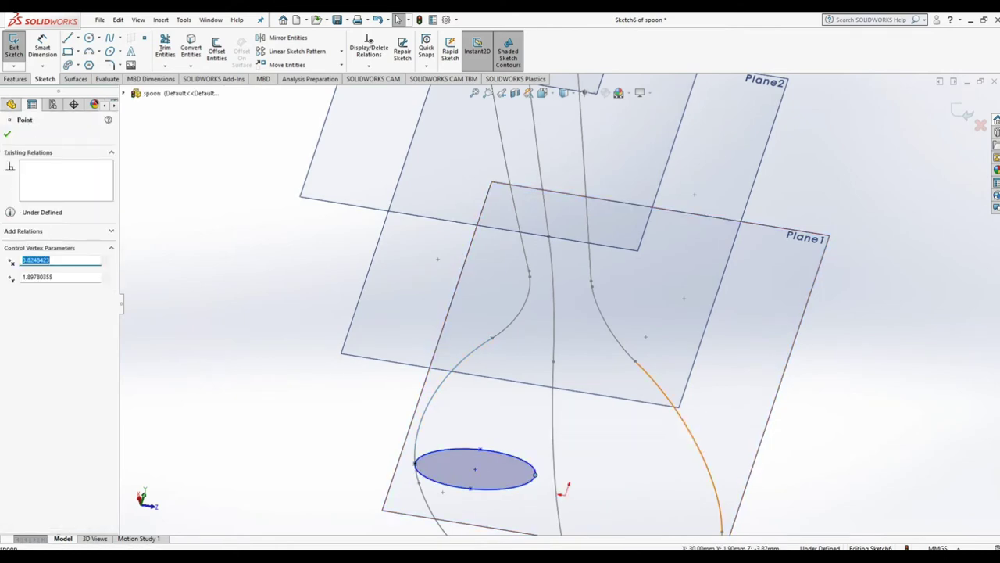
left_click(698, 441, "ctrl")
left_click(772, 445)
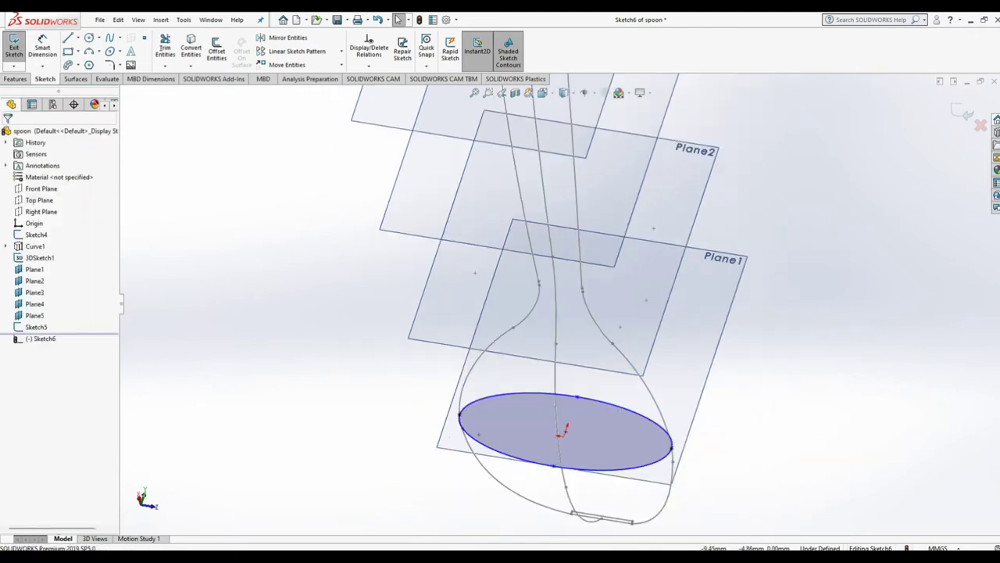
Step: Pierce an ellipse point onto the bowl's profile arc, undoing an over-defining attempt first
left_click(602, 381, "ctrl")
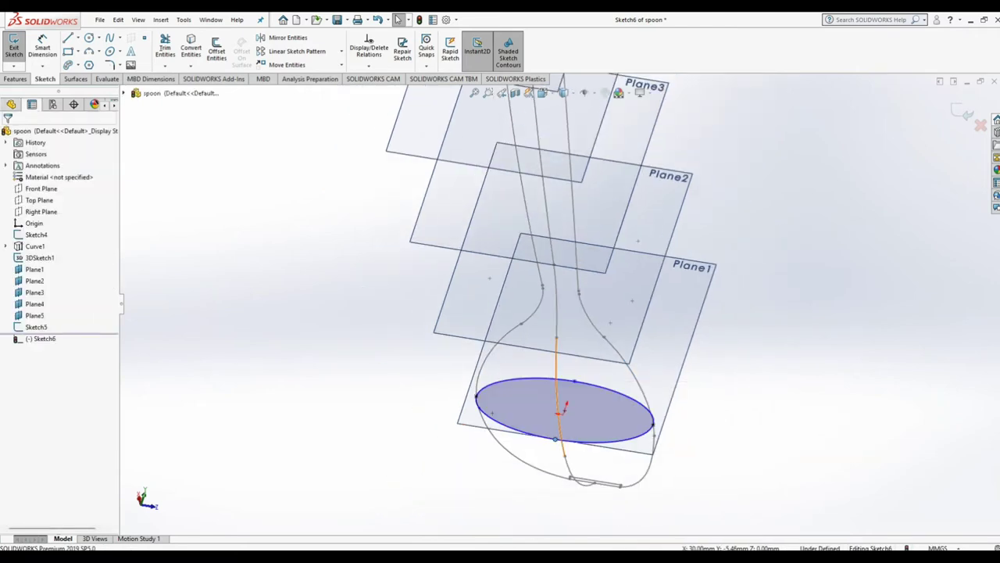
left_click(622, 385)
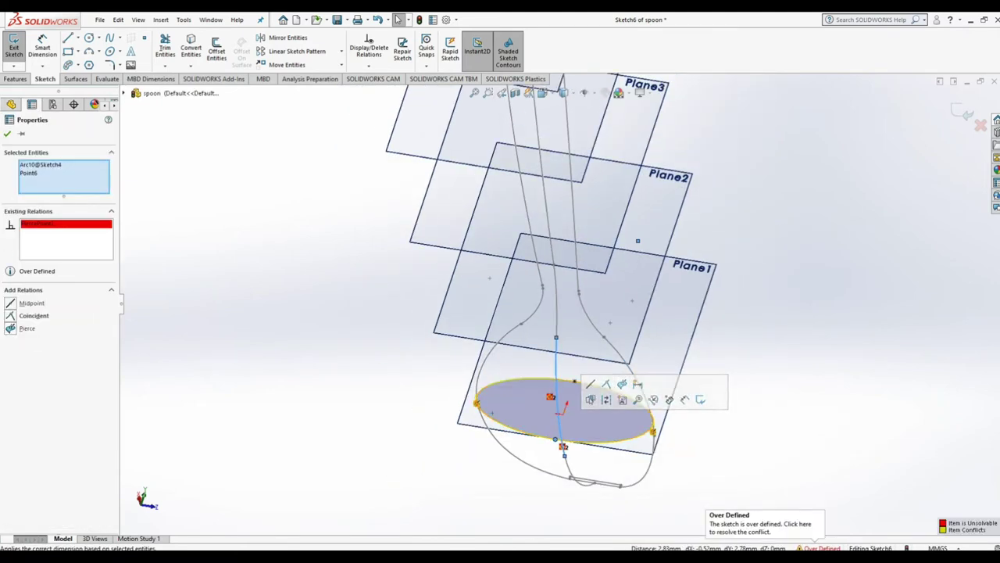
key("ctrl+z")
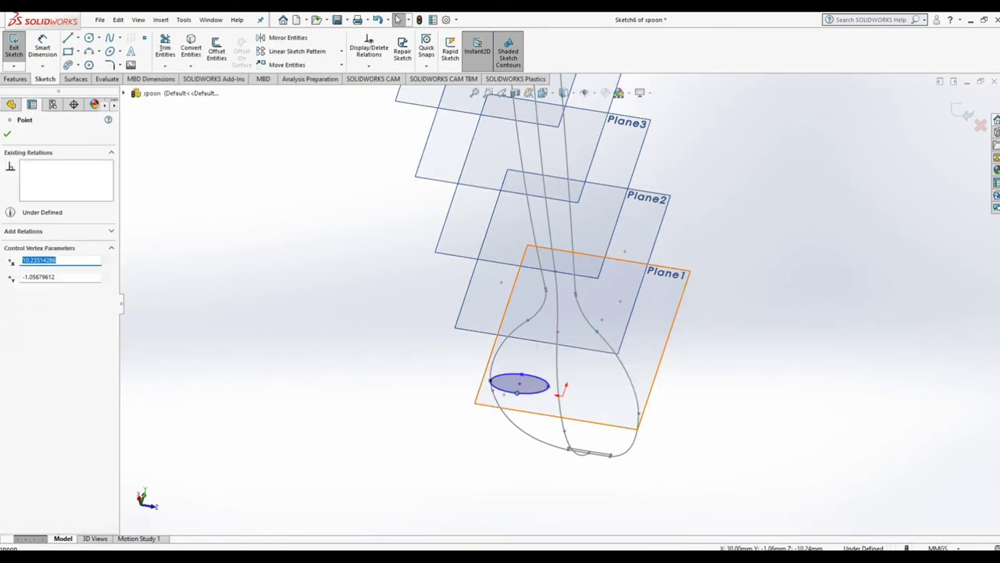
left_click(666, 344)
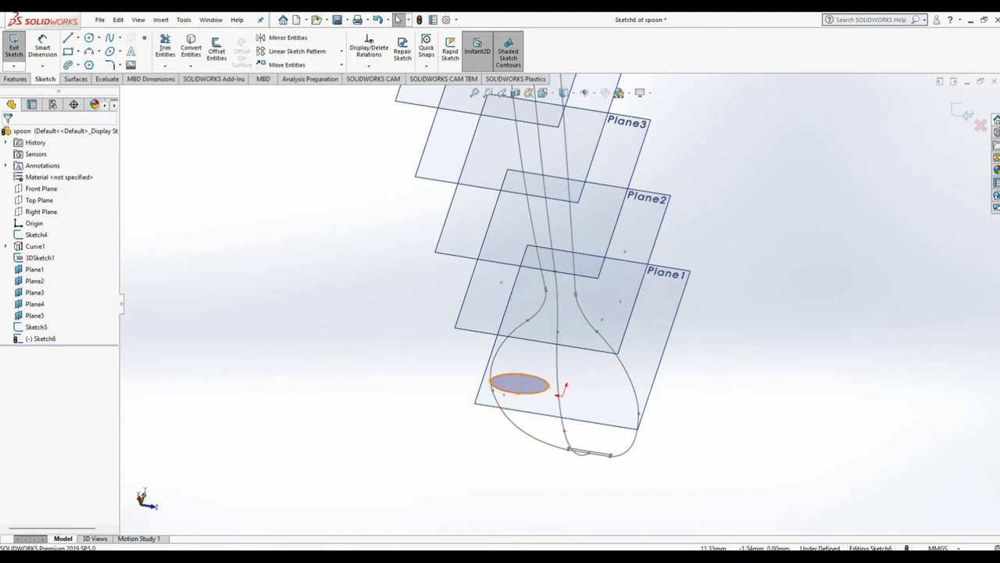
left_click(547, 383)
left_click(558, 343, "ctrl")
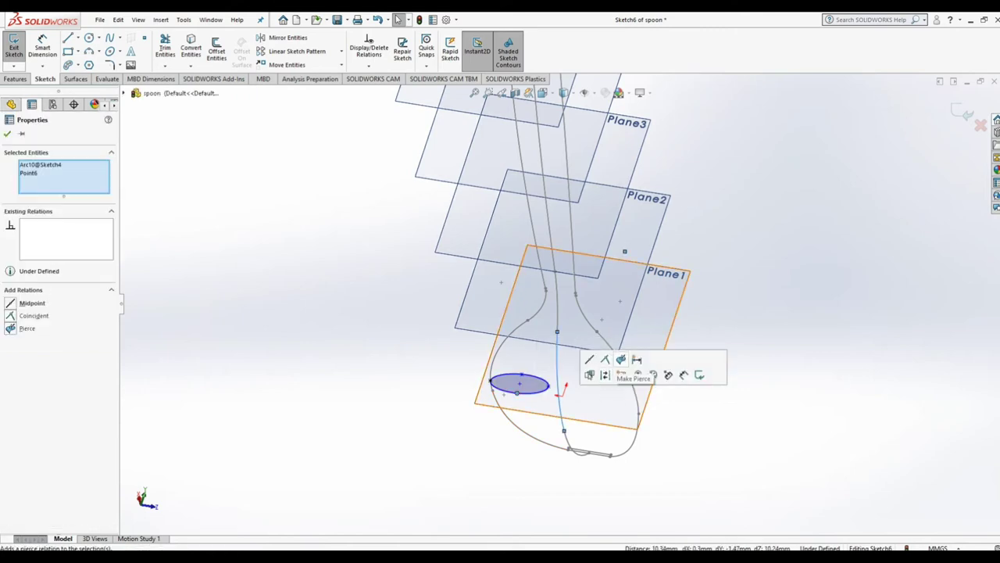
left_click(621, 359)
key("Escape")
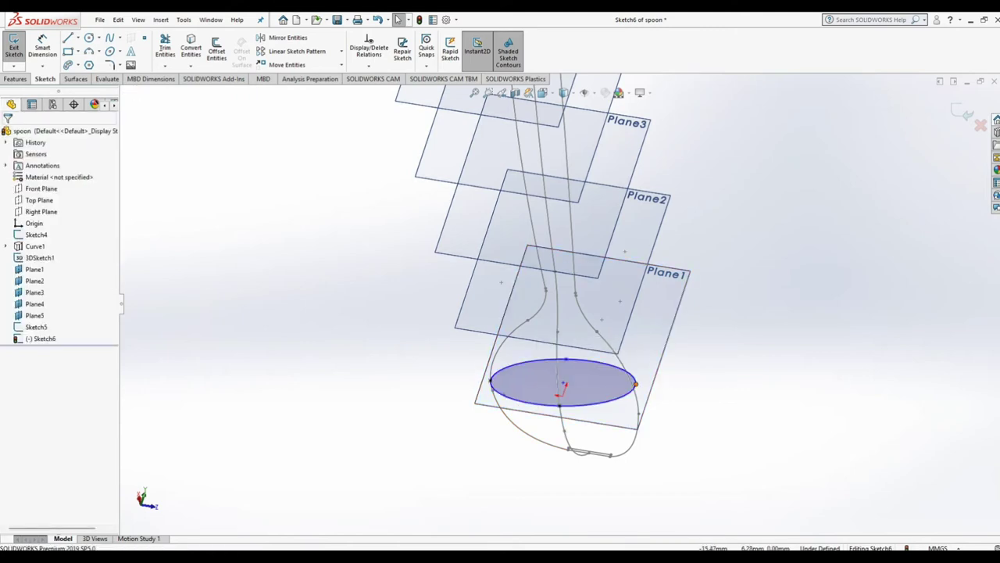
Step: Relate the ellipse end point to the right rail spline and exit Sketch6
left_click(560, 383)
key("Escape")
left_click(637, 383, "ctrl")
left_click(704, 365)
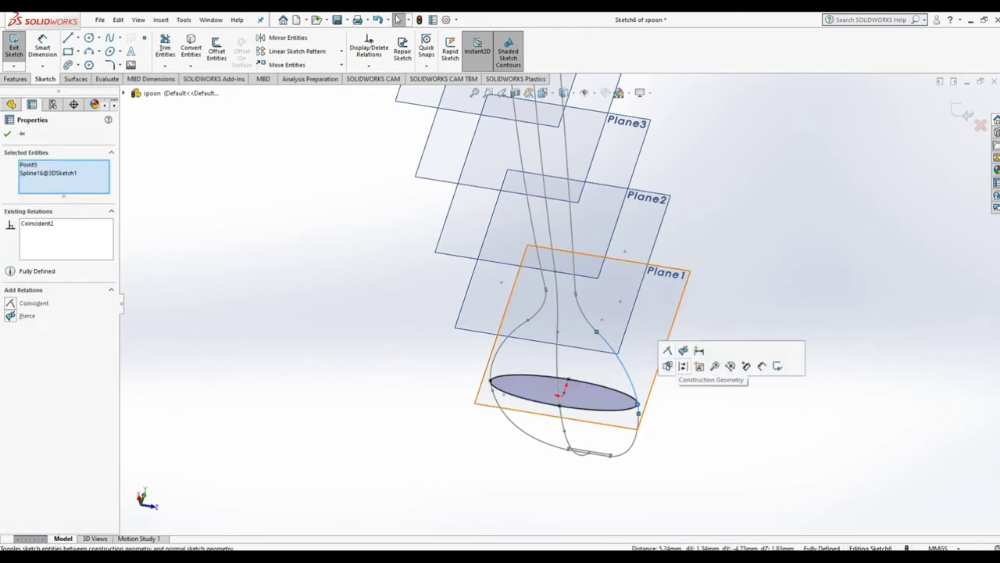
key("Escape")
left_click(13, 45)
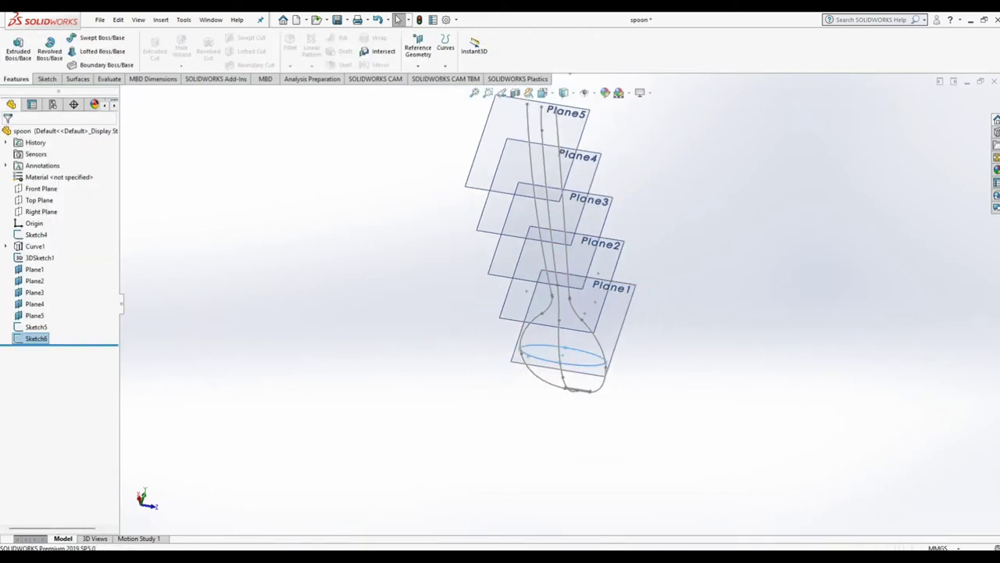
left_click(563, 269)
Step: Start a sketch on Plane2 and draw an ellipse at the spoon's neck
left_click(556, 257)
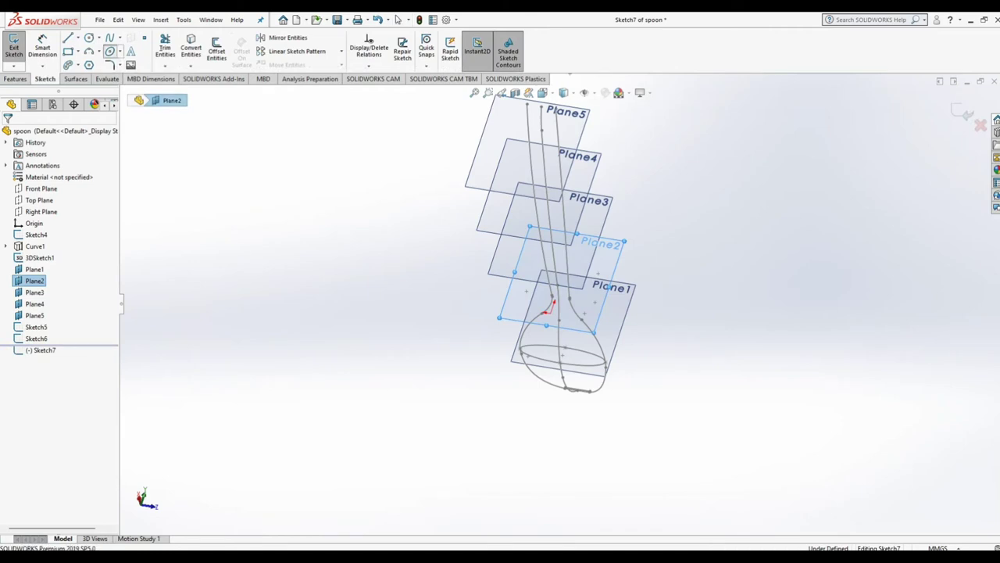
scroll(703, 313, "down", 3)
left_click(436, 278)
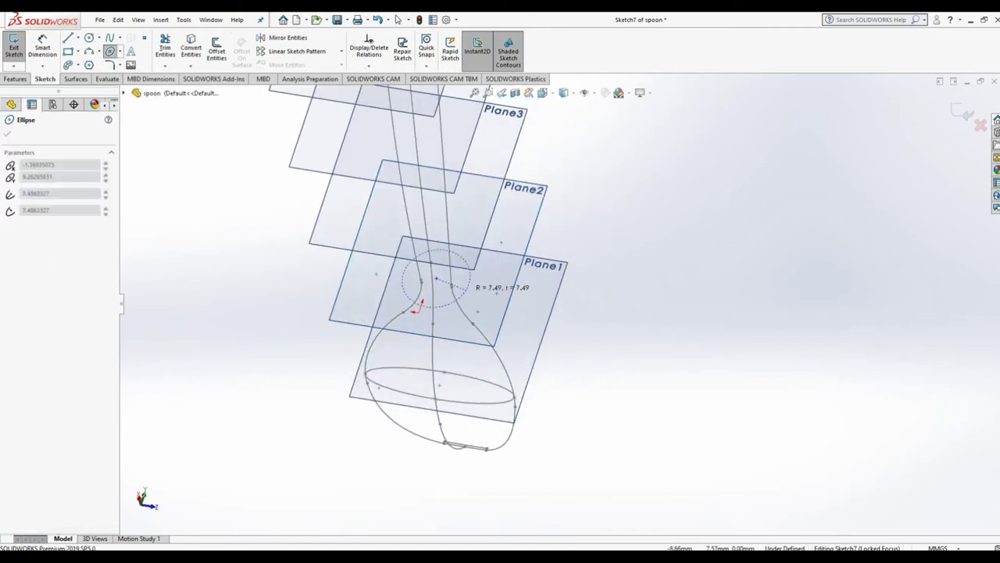
left_click(475, 290)
left_click(450, 254)
right_click(607, 274)
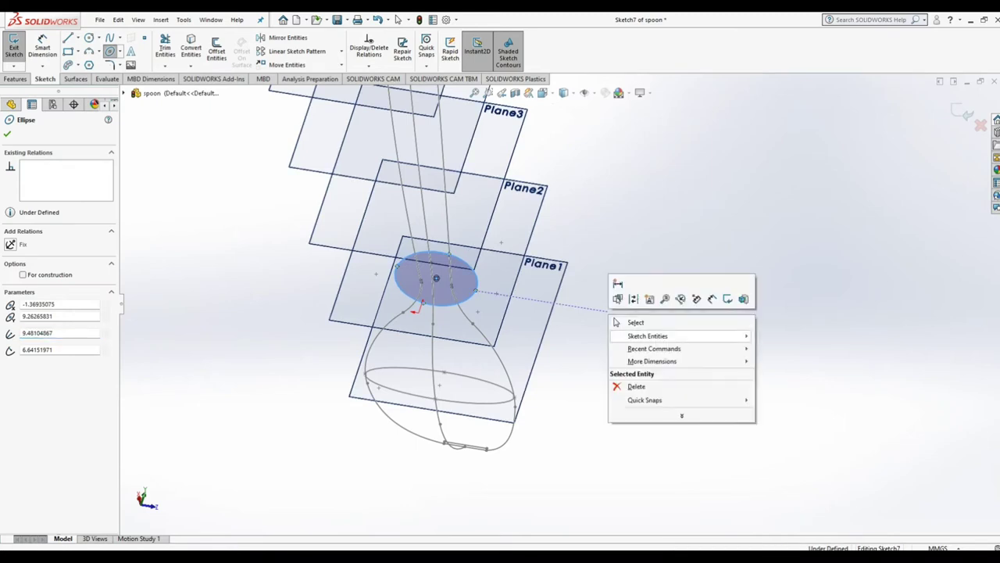
left_click(625, 321)
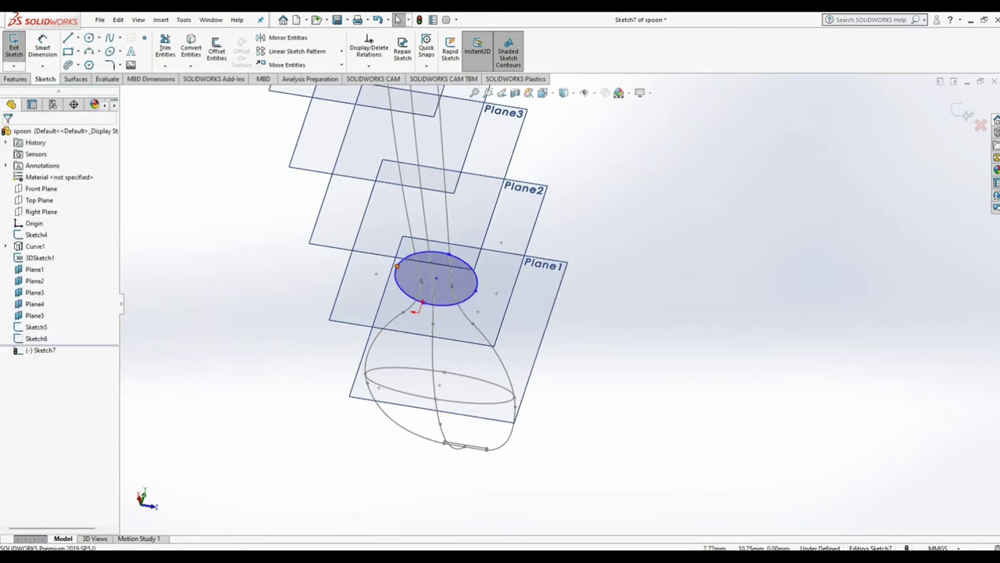
Step: Pierce an ellipse point onto the central rail spline and shrink the ellipse to fit the neck
left_click(397, 271)
middle_click_drag(397, 270, 438, 297)
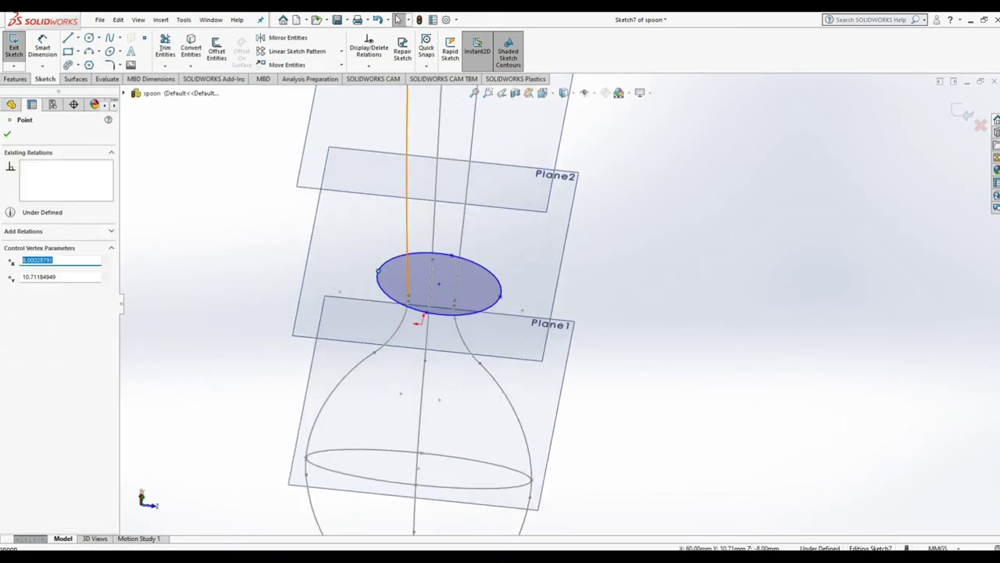
left_click(407, 235, "ctrl")
left_click(453, 233)
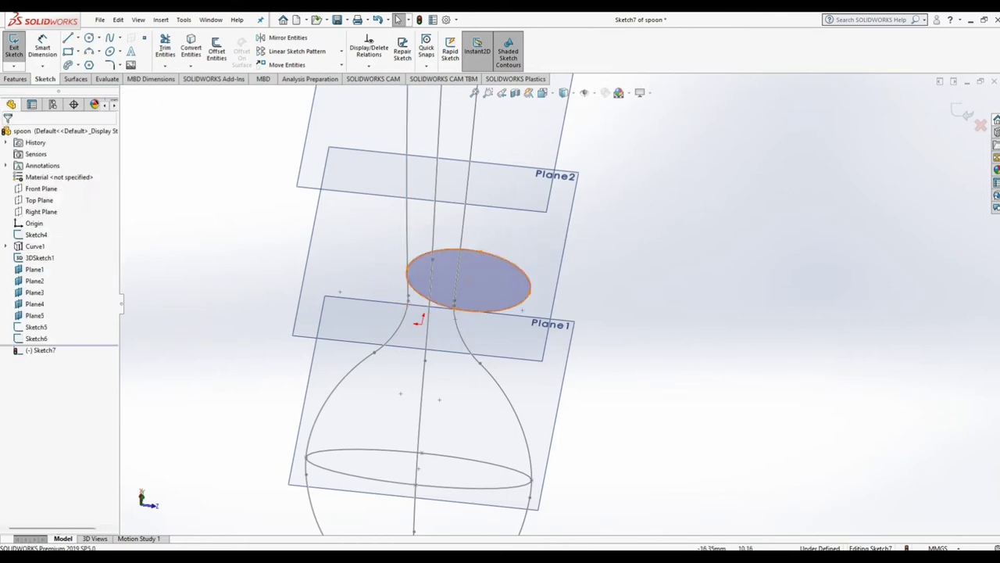
left_click(456, 307)
left_click(530, 292)
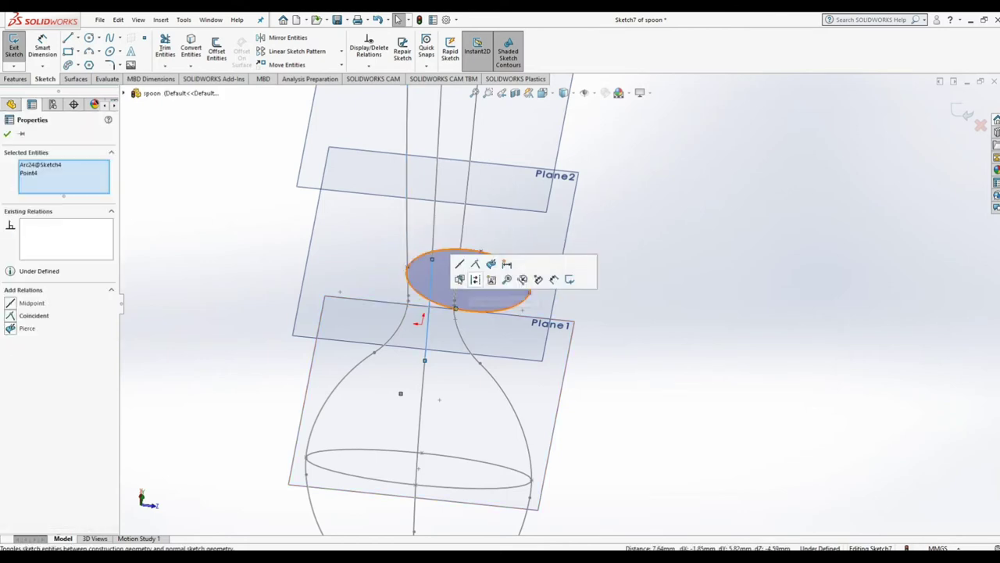
left_click_drag(530, 292, 453, 268)
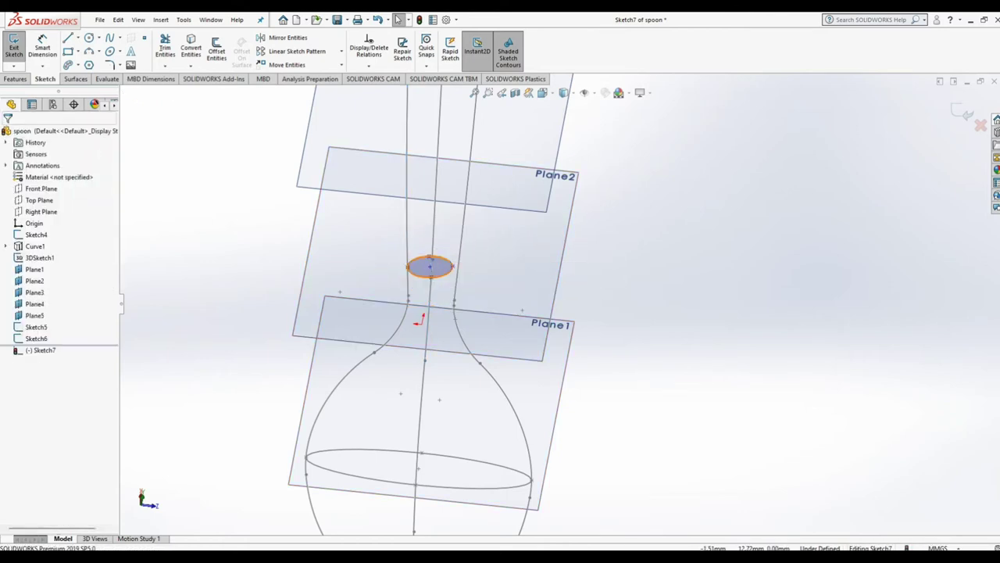
Step: Relate an ellipse point to the right rail spline and exit Sketch7
left_click(452, 267)
left_click(466, 196, "ctrl")
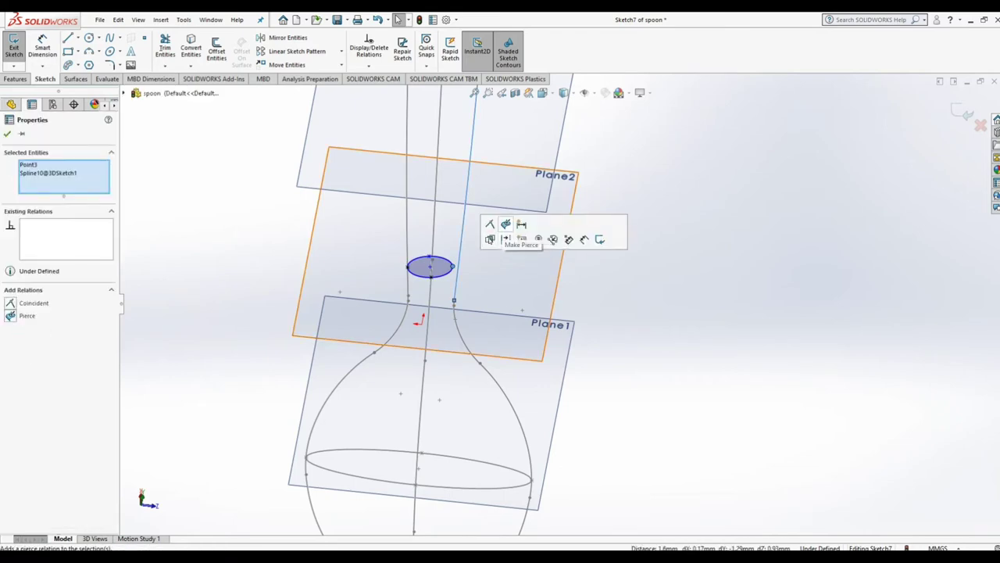
key("Escape")
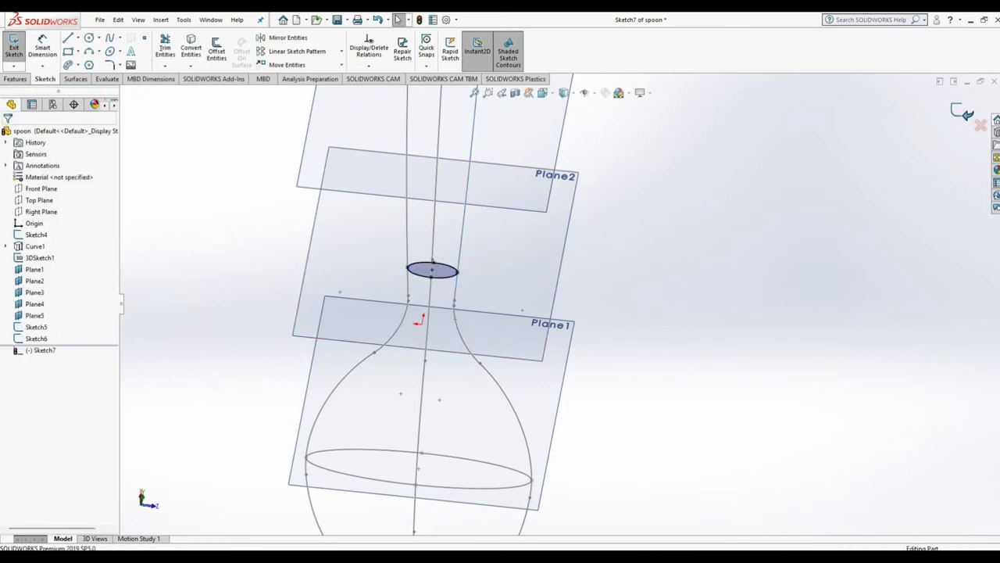
left_click(14, 46)
middle_click_drag(664, 313, 594, 258)
left_click(568, 206)
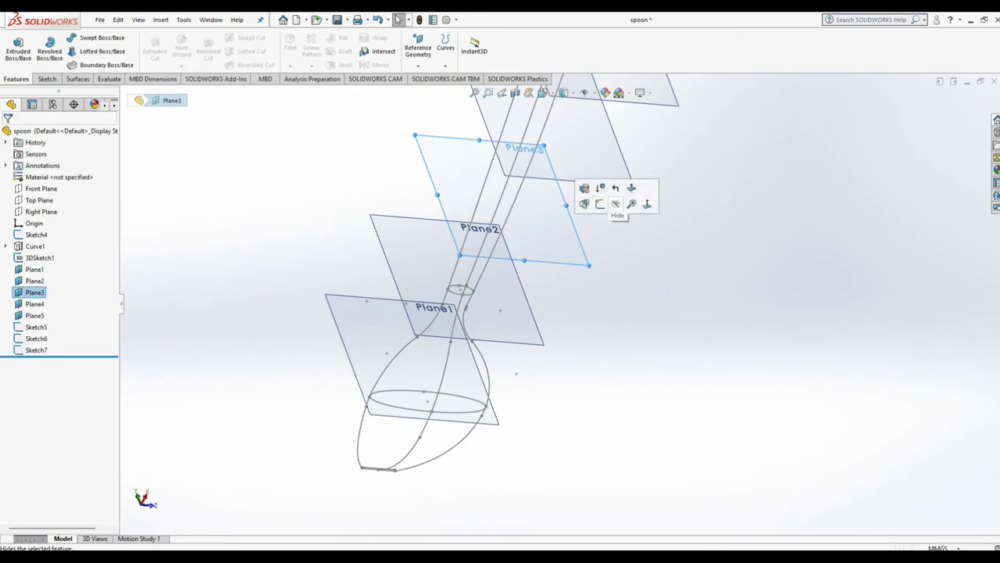
Step: Start a sketch on Plane3 and draw a small ellipse
left_click(600, 203)
left_click(110, 50)
scroll(473, 188, "down", 3)
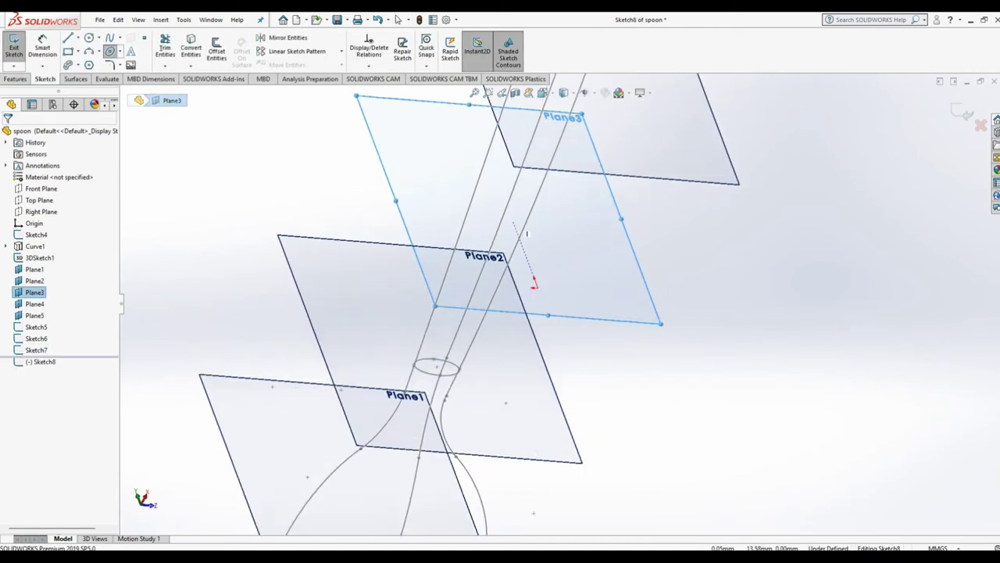
left_click(492, 213)
left_click(490, 205)
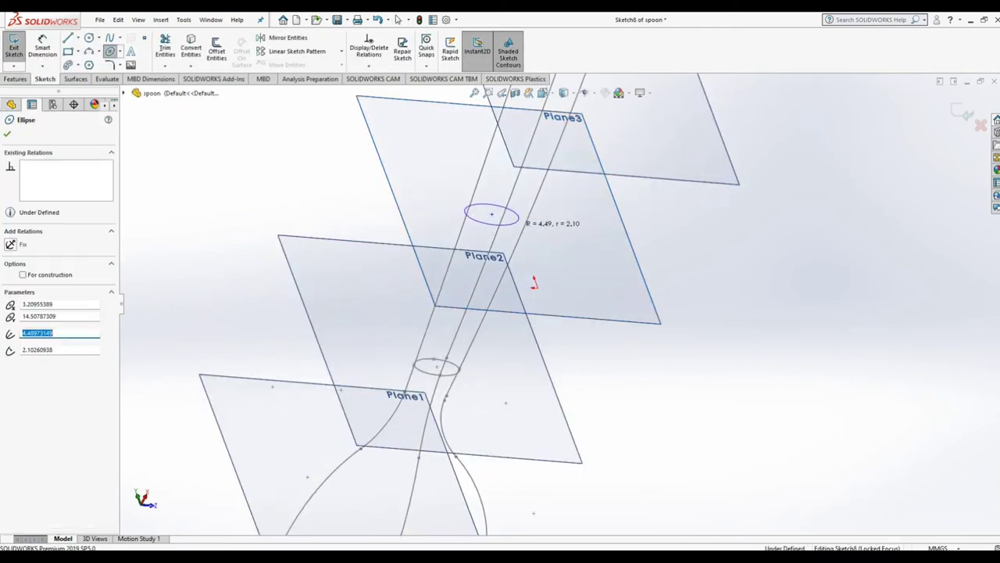
key("Escape")
Step: Pierce the ellipse centre onto the profile arc and one end point onto a rail spline
left_click(491, 214)
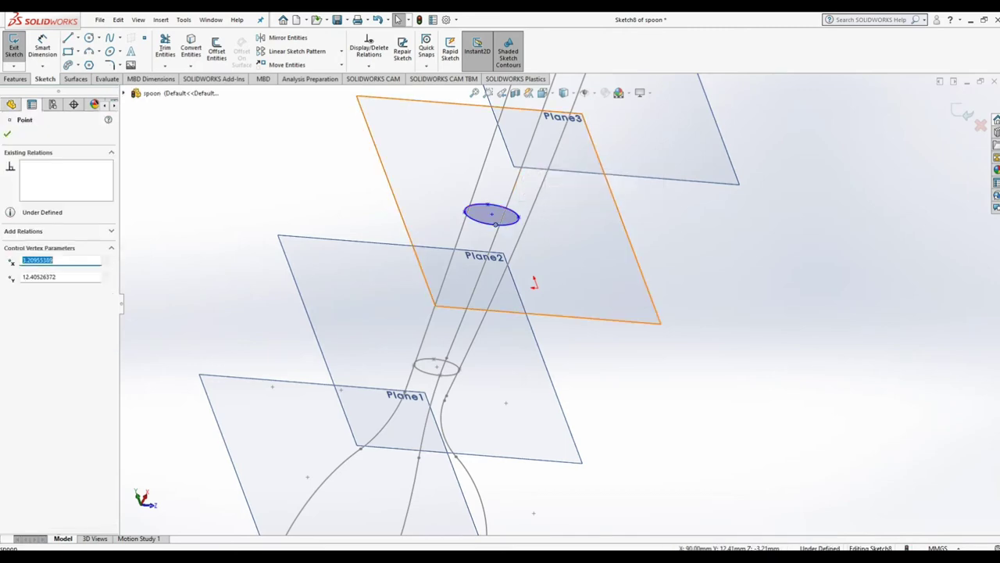
left_click(496, 224, "ctrl")
left_click(558, 186)
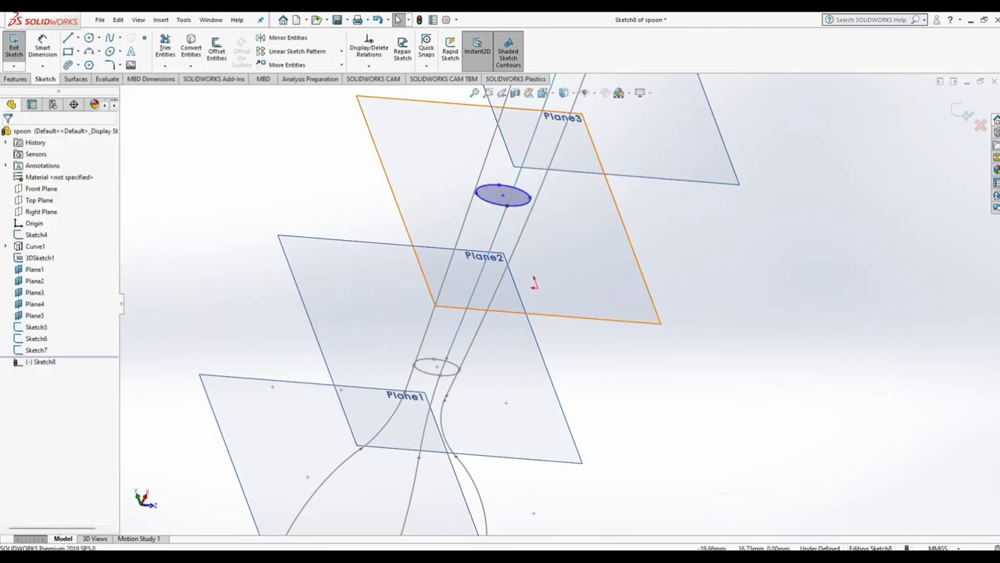
left_click(531, 197)
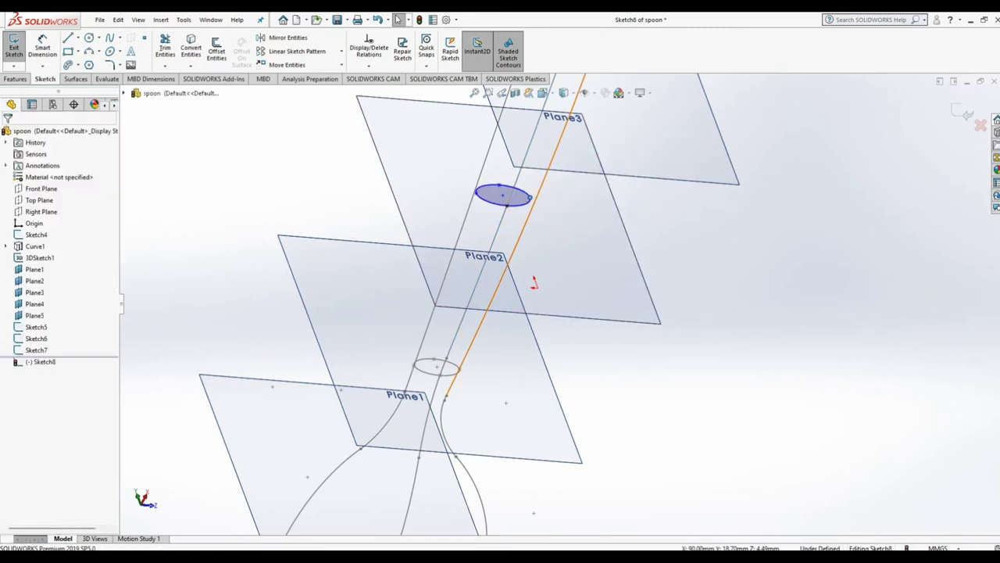
left_click(541, 172, "ctrl")
left_click(611, 176)
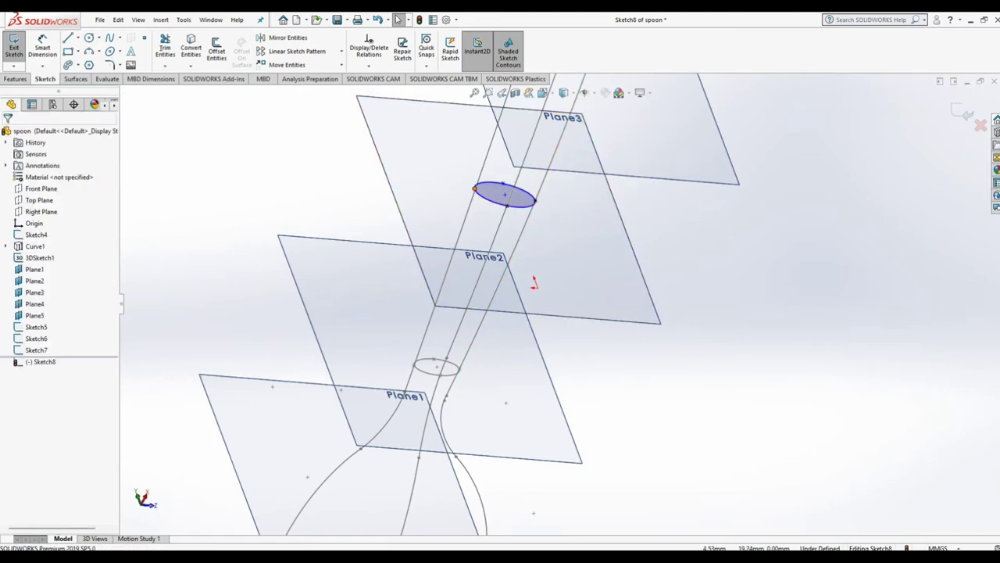
Step: Pierce the other ellipse end point onto the left rail spline and exit Sketch8
left_click(474, 188)
left_click(460, 235, "ctrl")
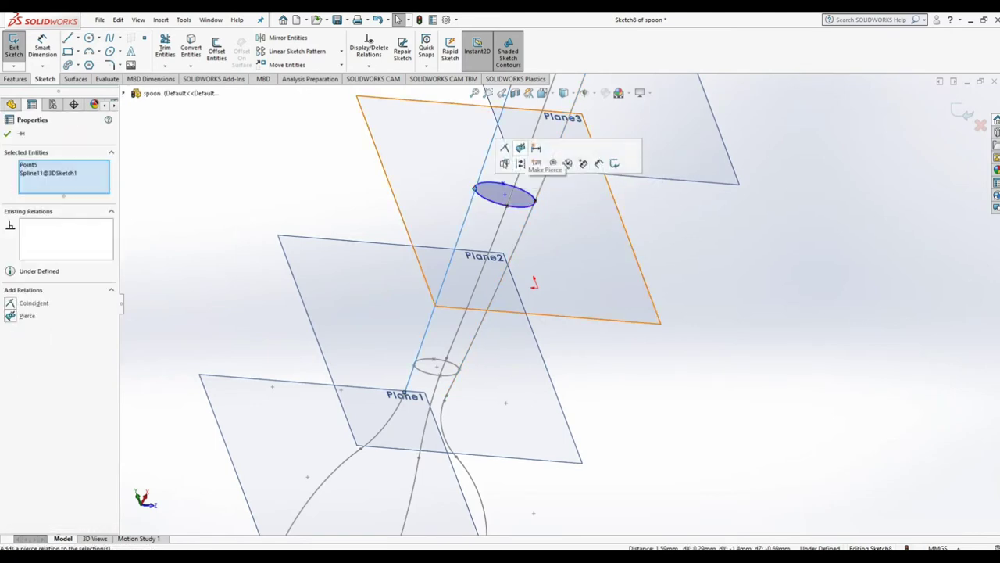
left_click(536, 162)
scroll(540, 307, "up", 4)
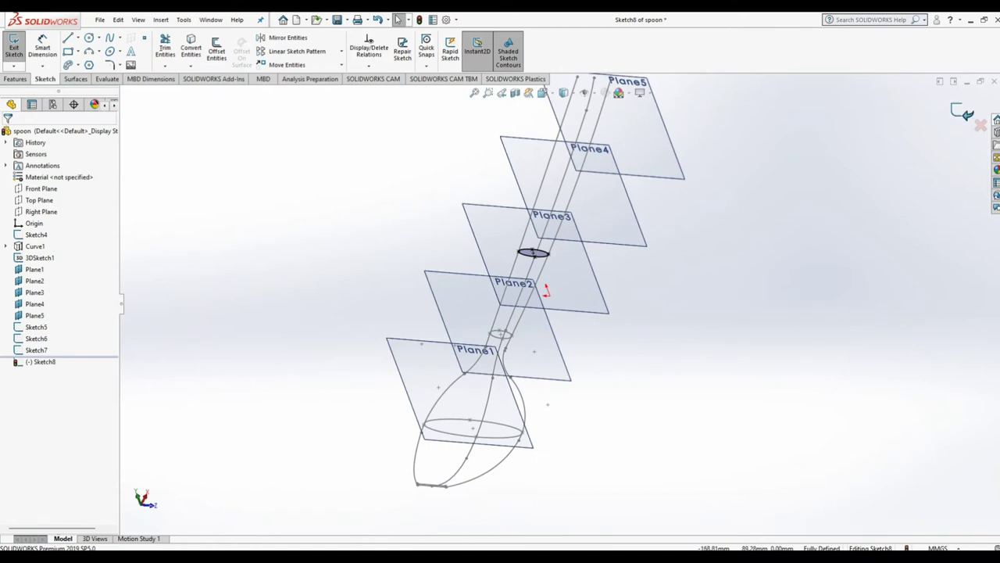
left_click(967, 115)
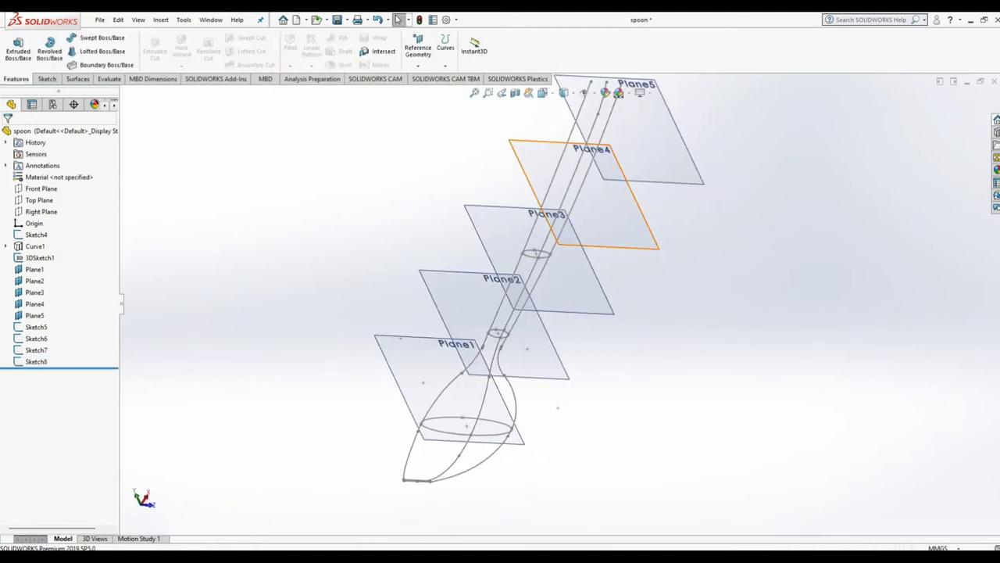
left_click(632, 191)
Step: Start a sketch on Plane4 and draw a small ellipse
left_click(670, 194)
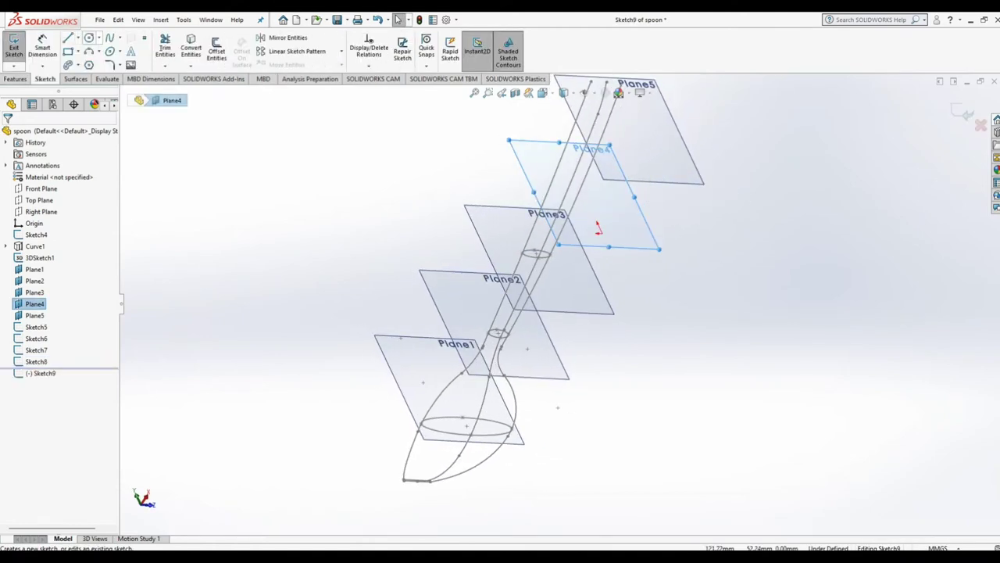
scroll(556, 116, "down", 3)
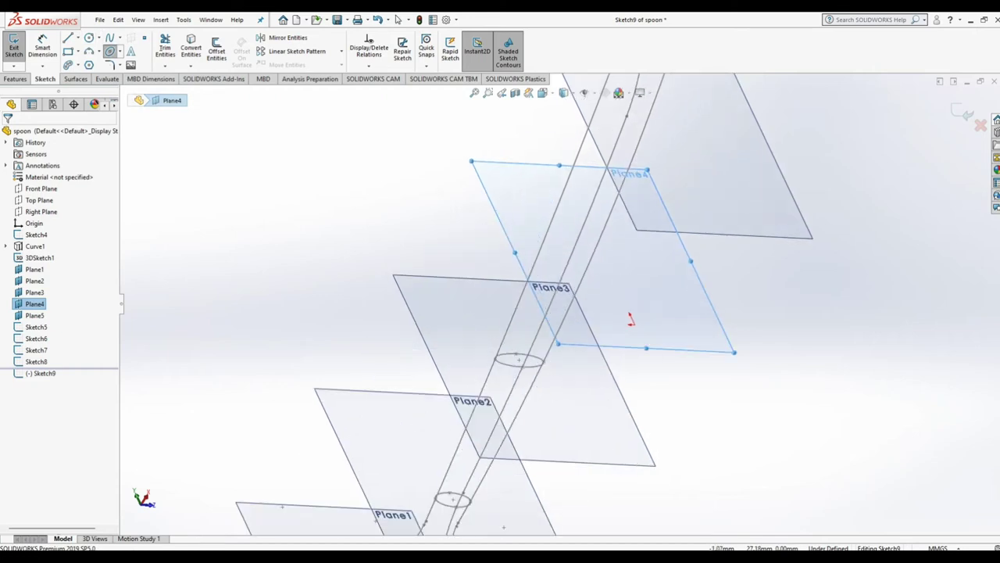
left_click(585, 207)
left_click(614, 207)
left_click(585, 201)
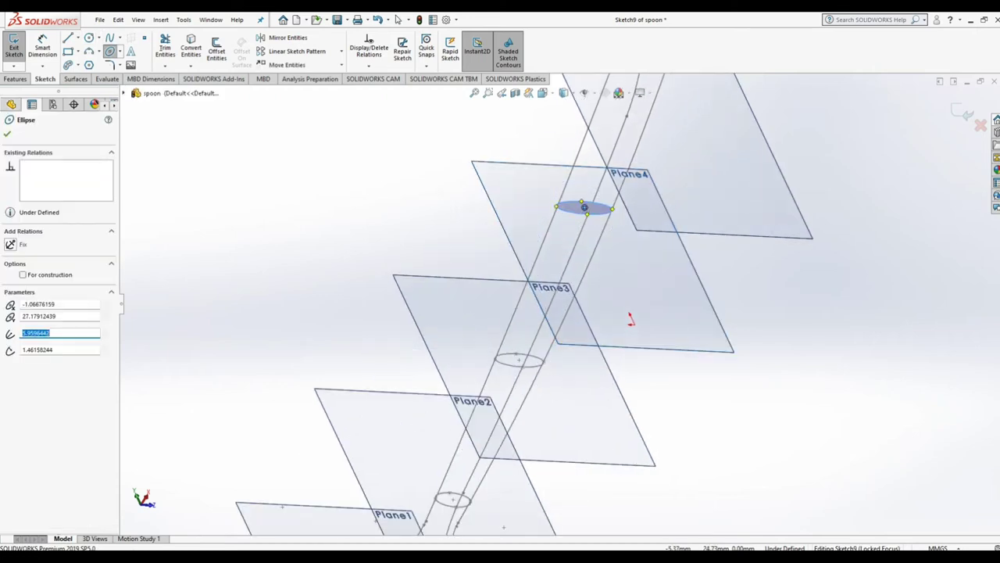
left_click(399, 19)
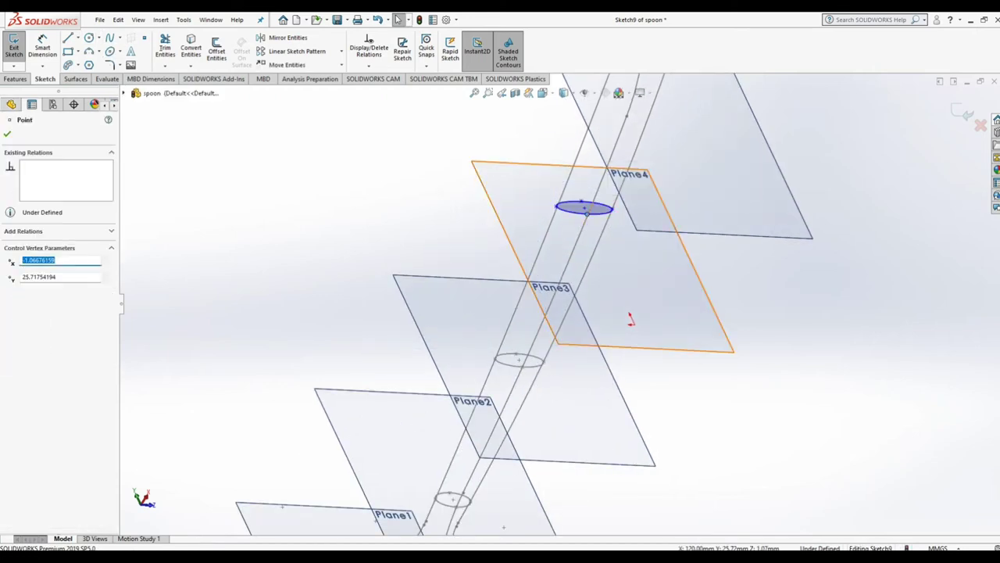
Step: Pierce two ellipse points onto the first and second rail curves
left_click(606, 174, "ctrl")
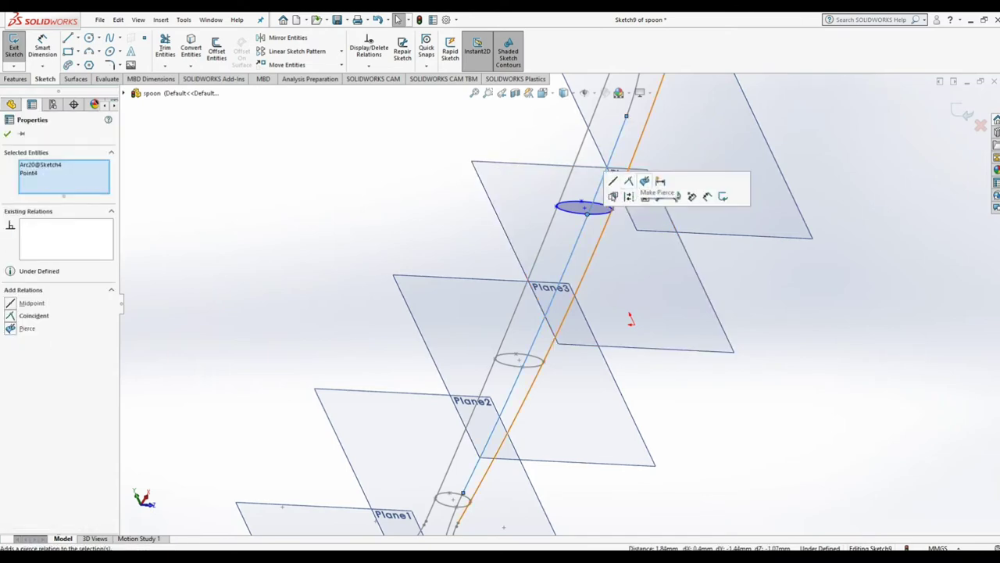
key("Escape")
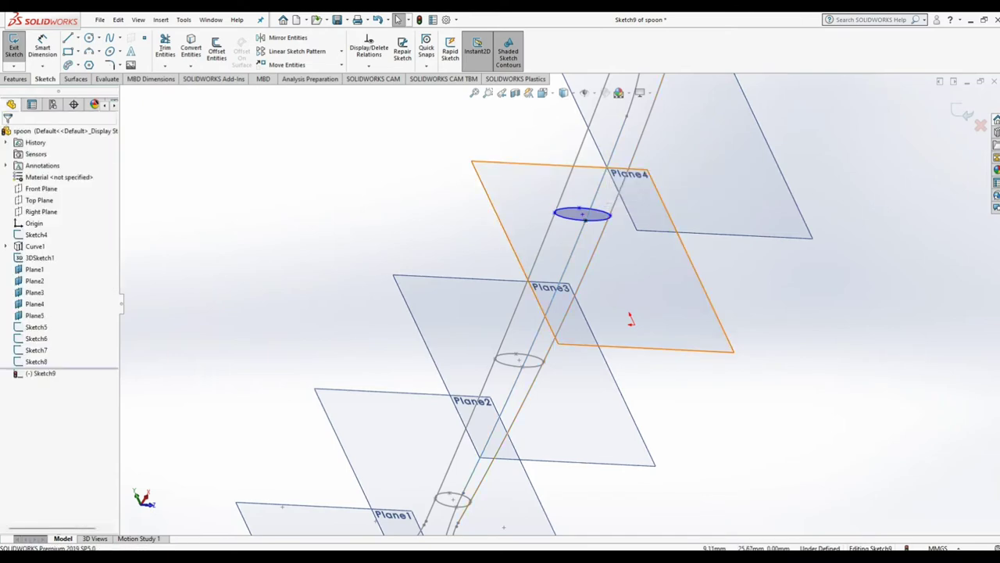
left_click(582, 214)
left_click(577, 178, "ctrl")
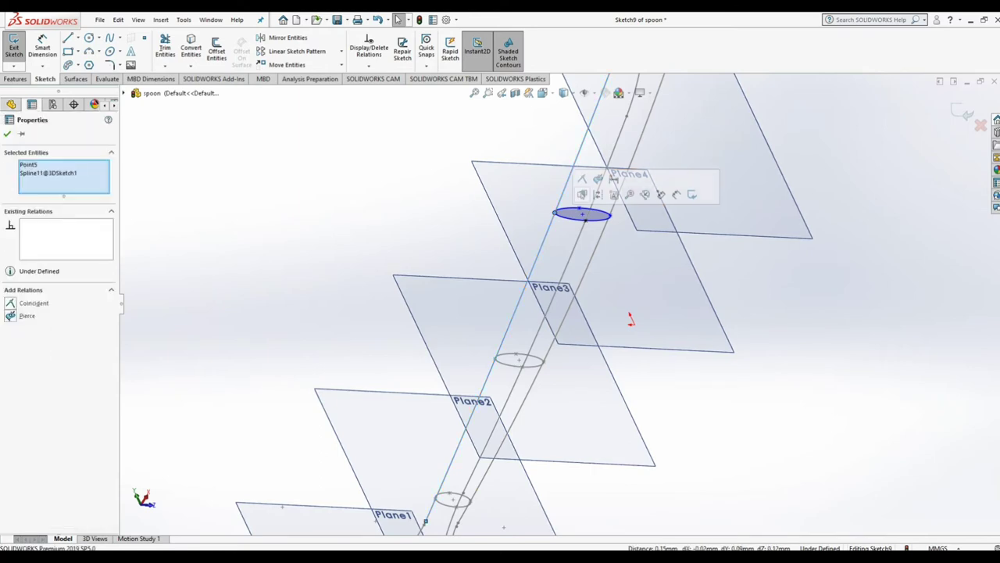
left_click(613, 193)
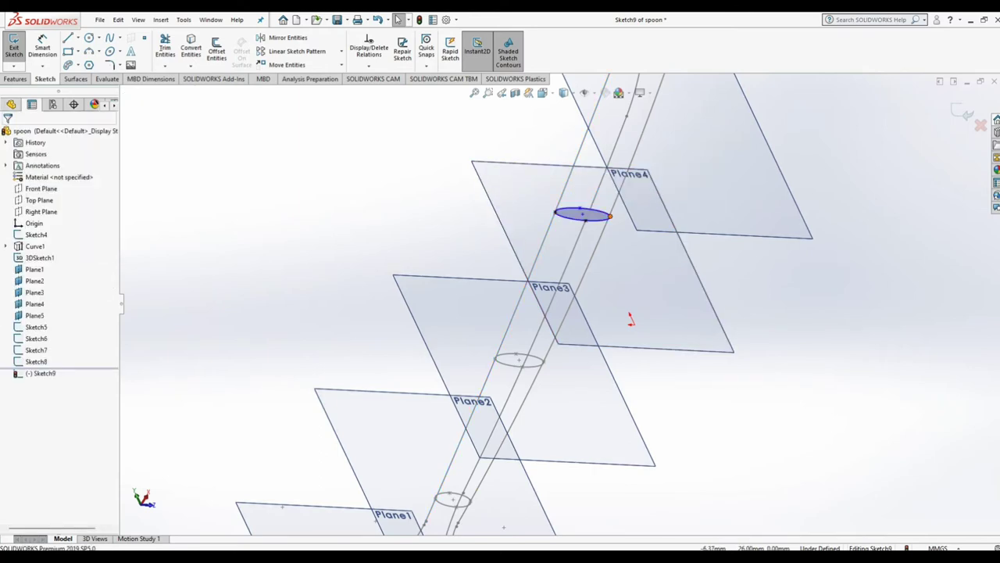
left_click(612, 215)
left_click(620, 179, "ctrl")
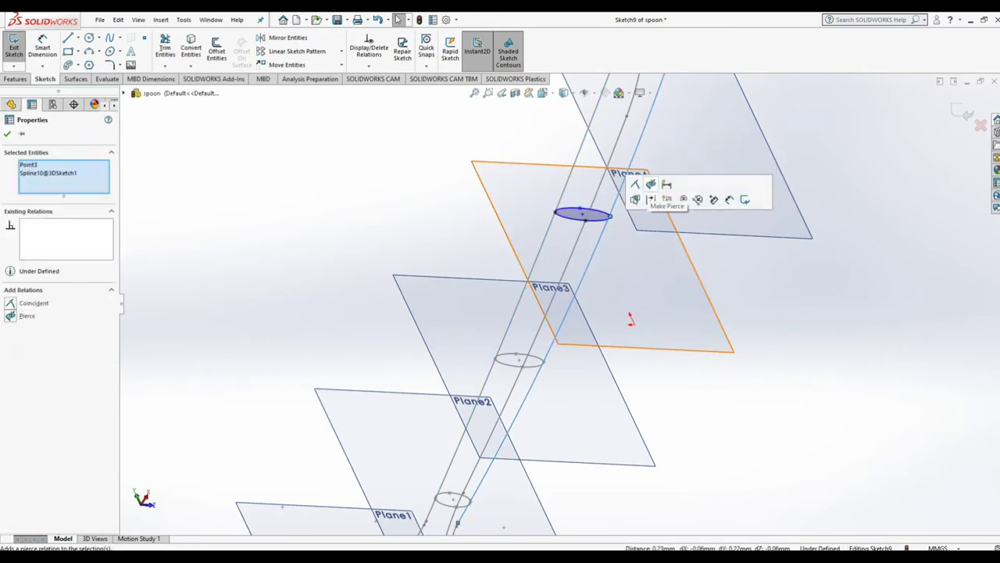
left_click(651, 199)
scroll(543, 309, "up", 3)
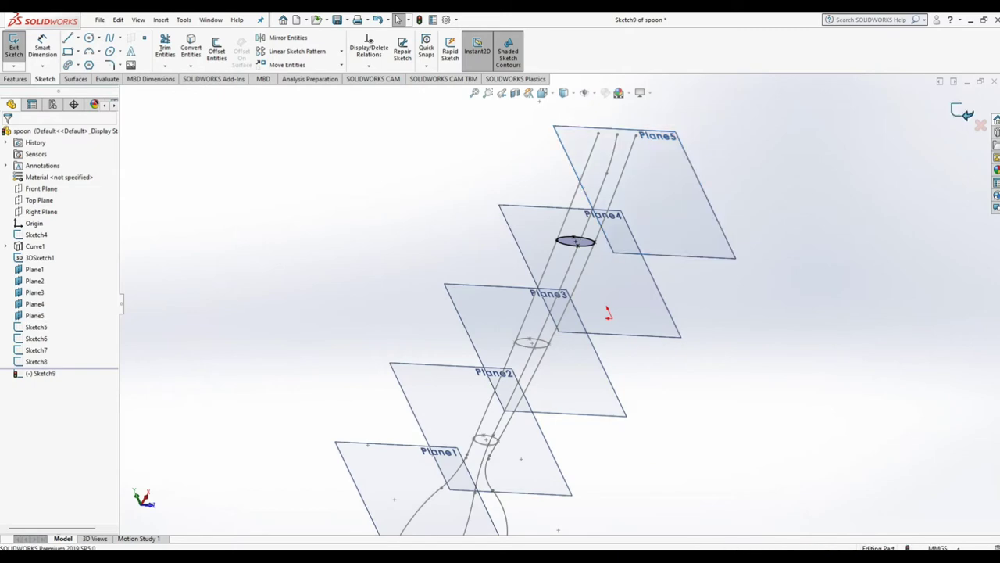
Step: Remove the unwanted ellipse from the Plane5 sketch
key("Escape")
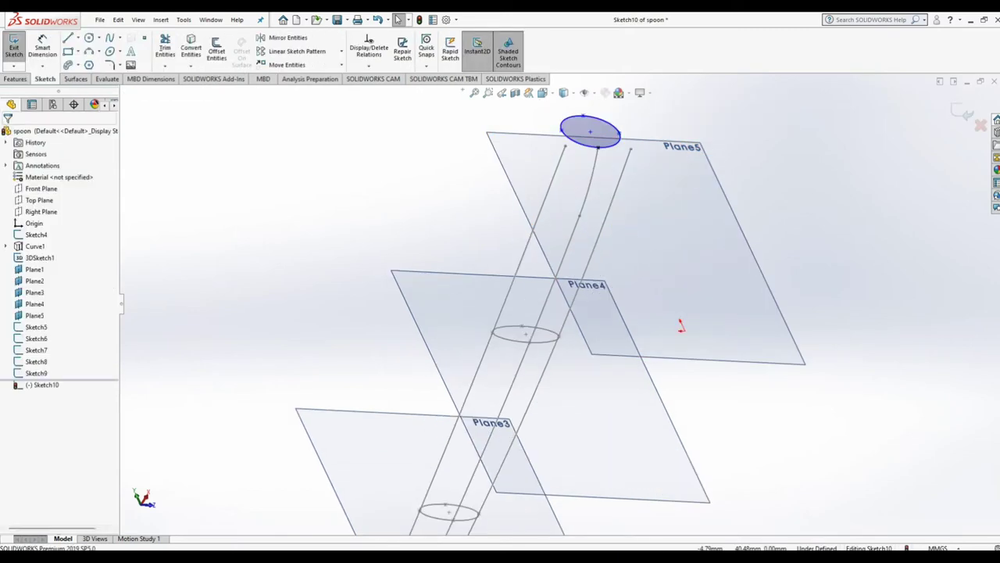
left_click(590, 131)
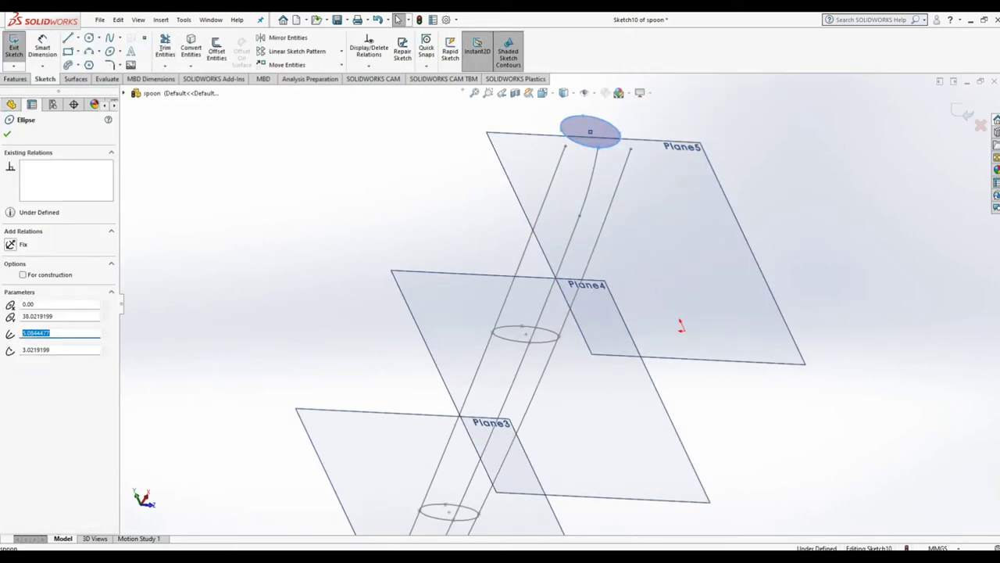
key("Escape")
Step: Draw a corner rectangle on Plane5 with one corner coincident to the rail end point
left_click(68, 51)
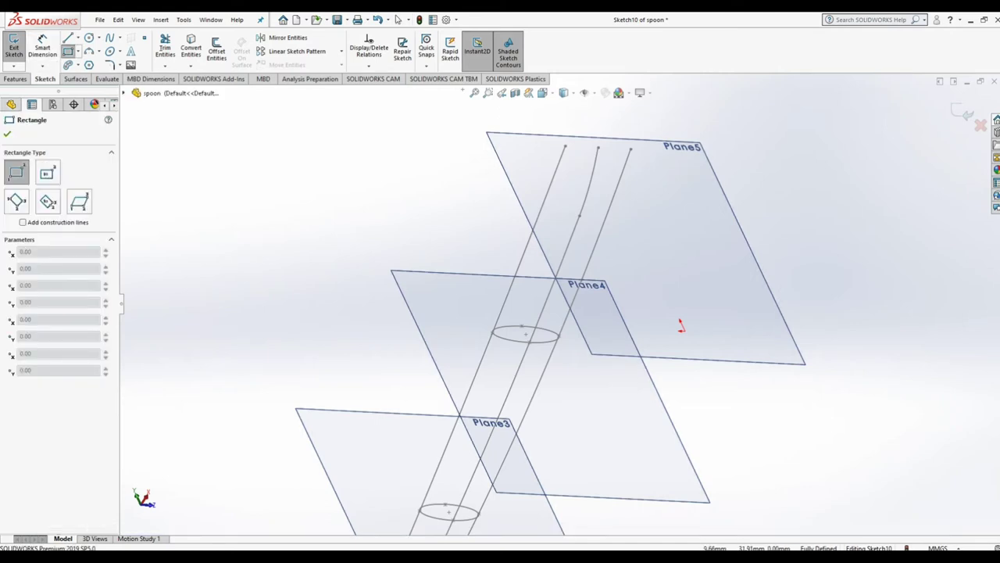
left_click(565, 146)
left_click(620, 111)
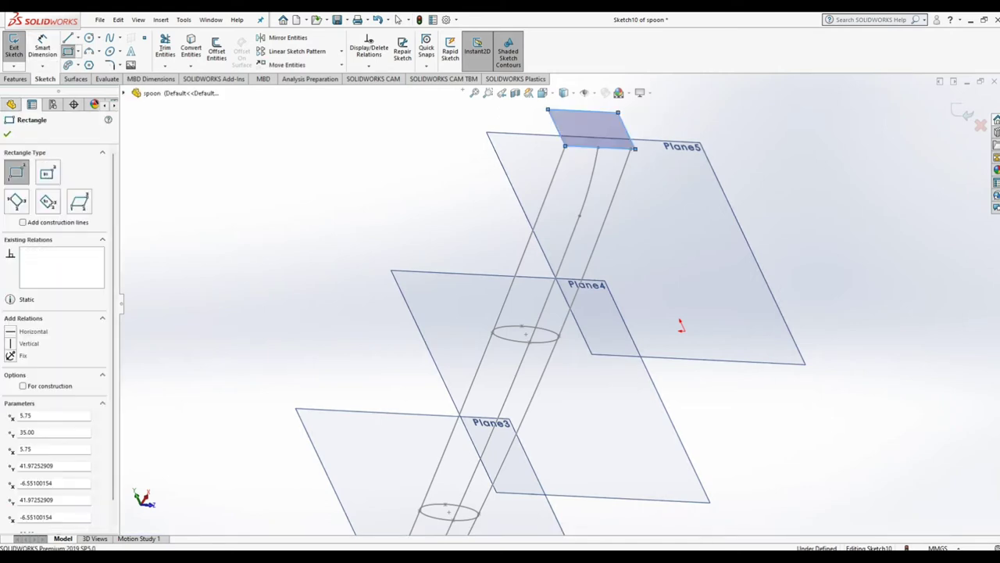
key("Escape")
left_click(634, 147)
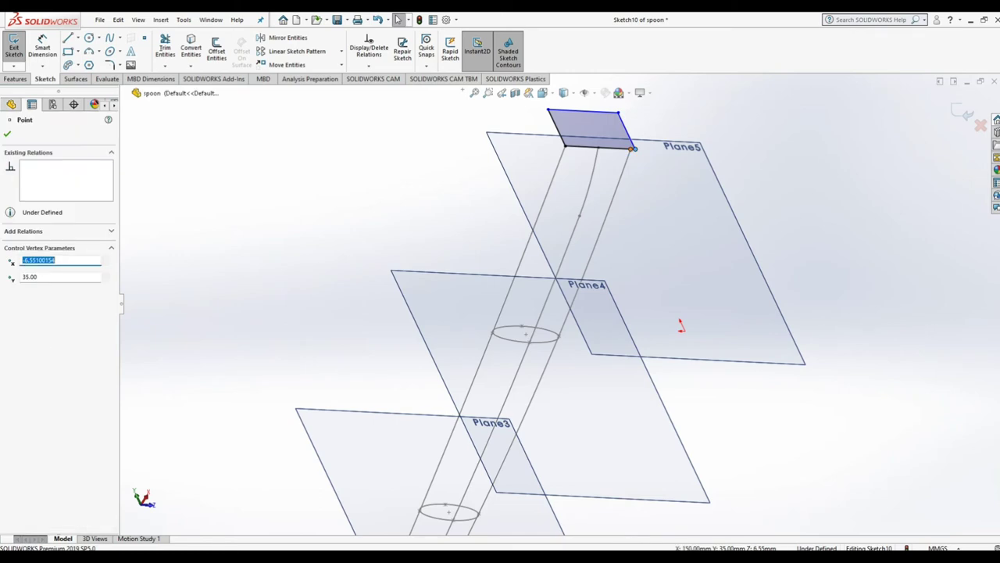
left_click(631, 148, "ctrl")
left_click(691, 102)
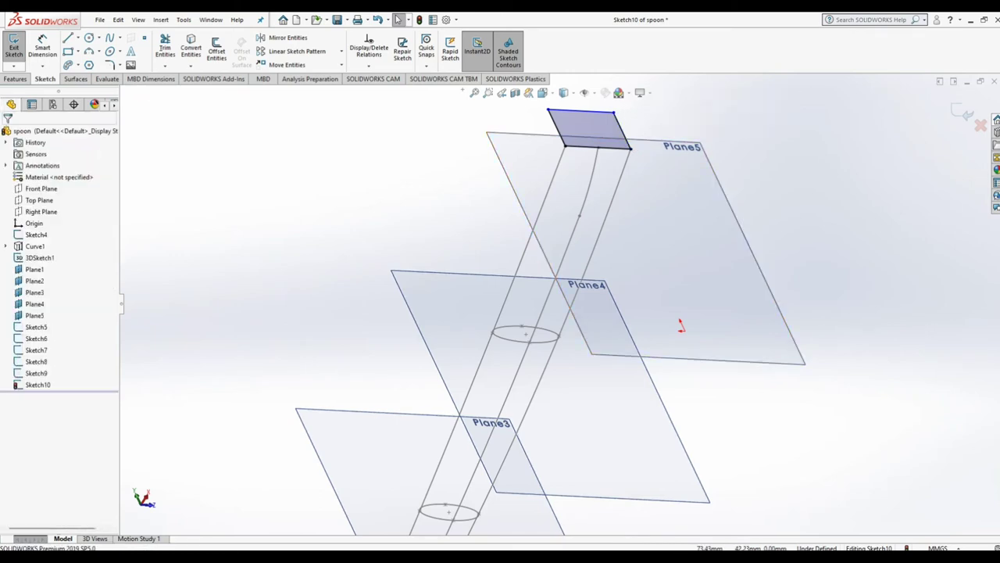
Step: Dimension the rectangle's short edge to 0.5 mm
left_click(622, 129)
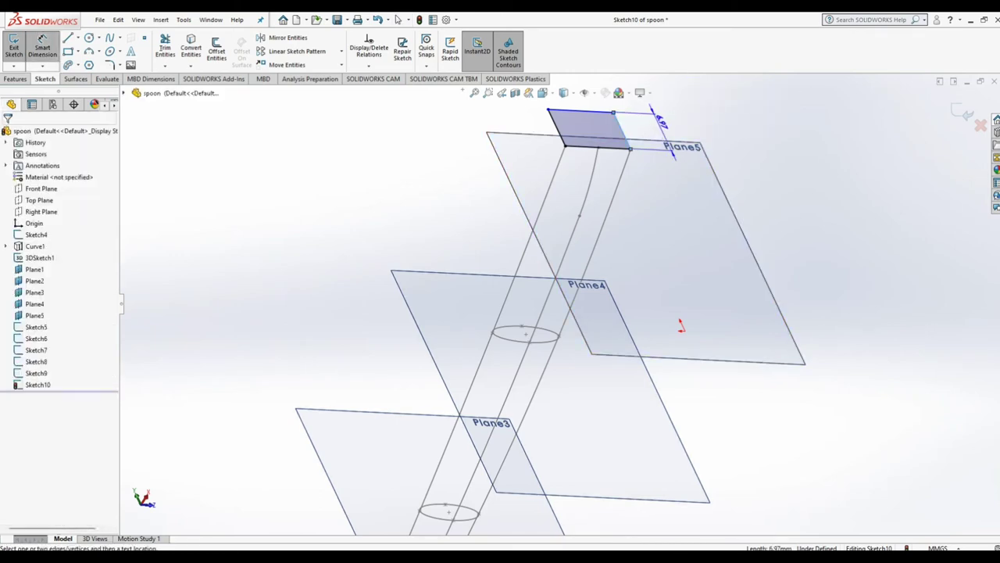
left_click(672, 150)
type("0.5")
key("Return")
right_click(755, 111)
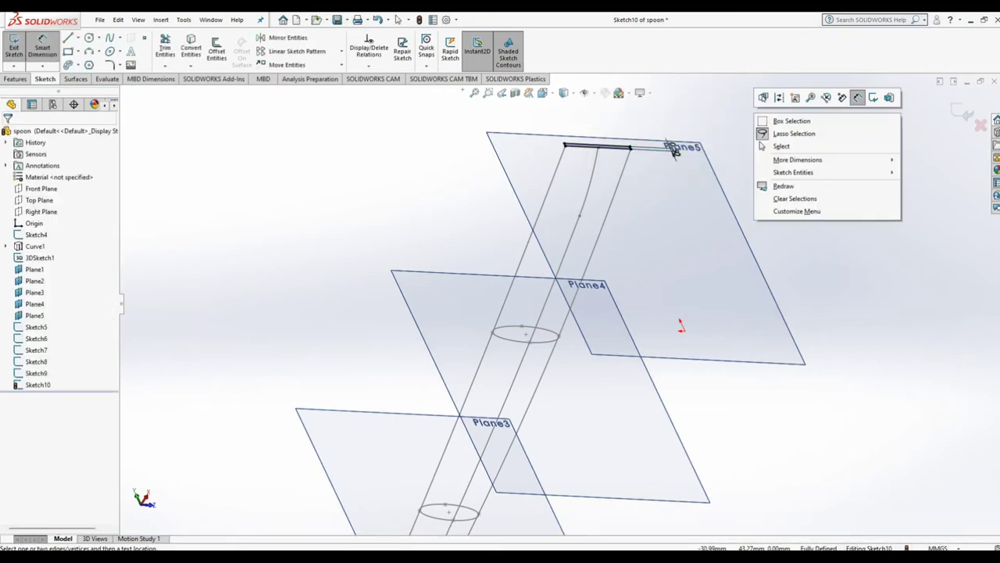
left_click(766, 145)
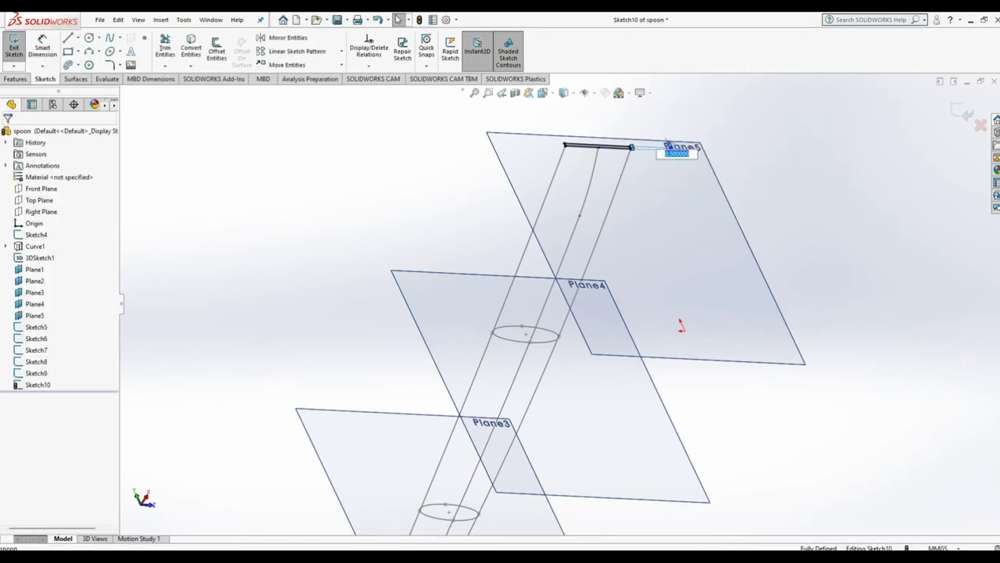
left_click(670, 146)
Step: Check the rectangle from a normal view of Plane5, then exit the sketch
middle_click_drag(673, 148, 437, 118)
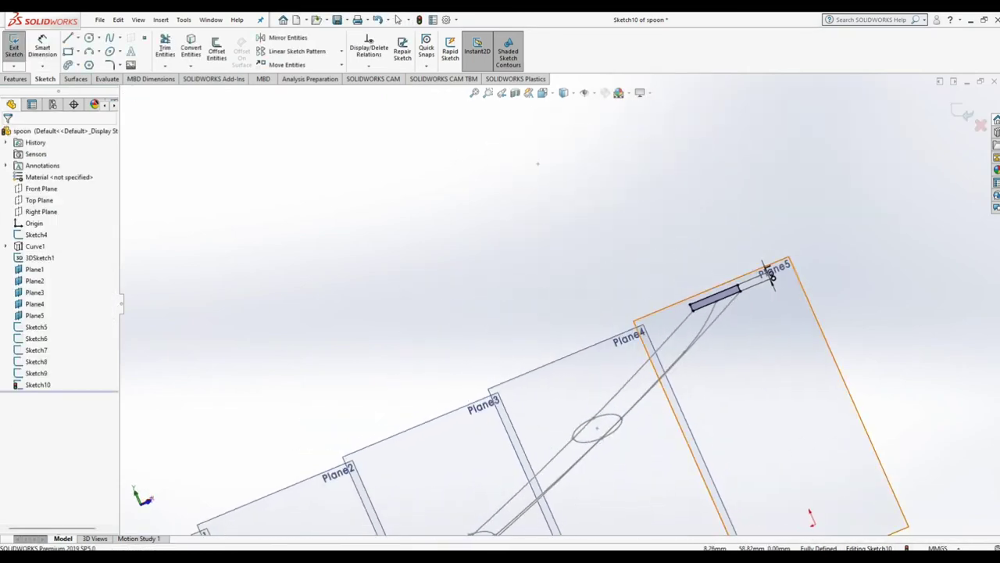
key("ctrl+8")
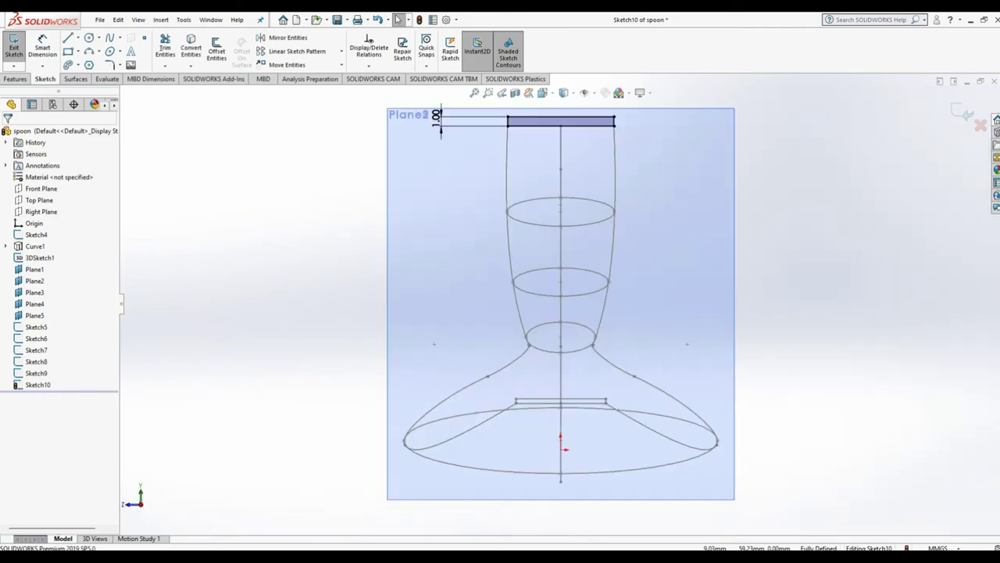
scroll(591, 141, "down", 2)
scroll(592, 141, "down", 2)
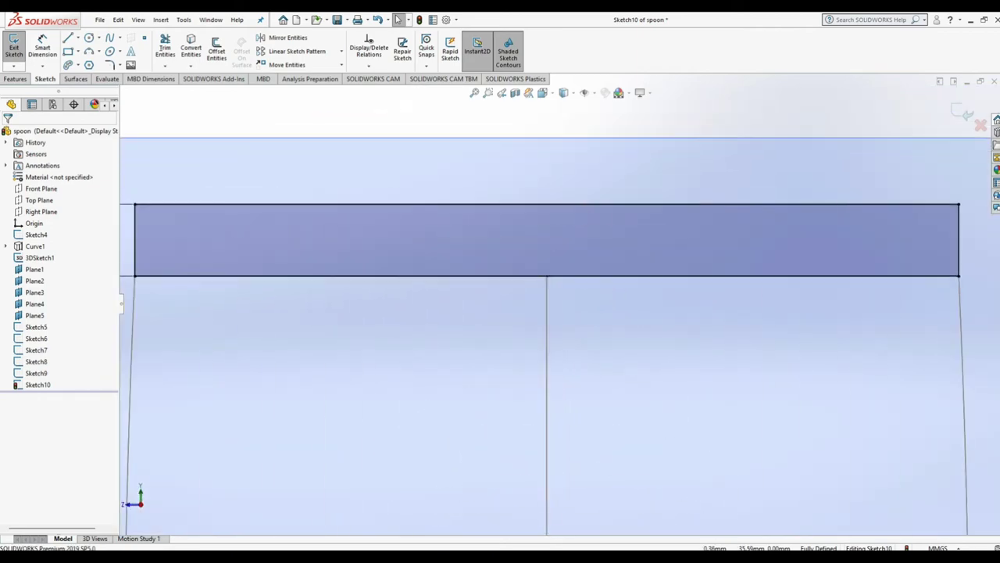
scroll(592, 221, "down", 1)
scroll(592, 221, "up", 5)
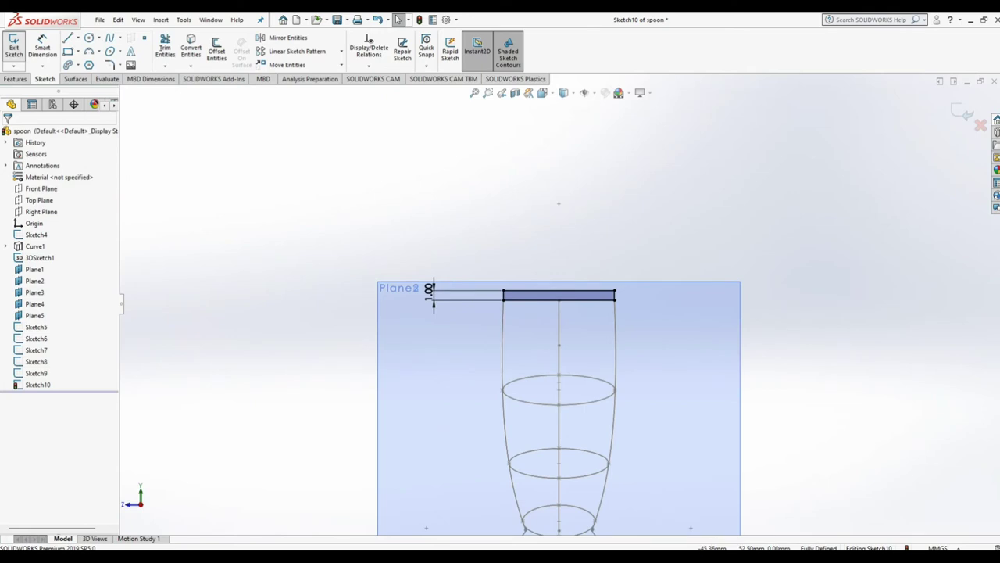
key("ctrl+b")
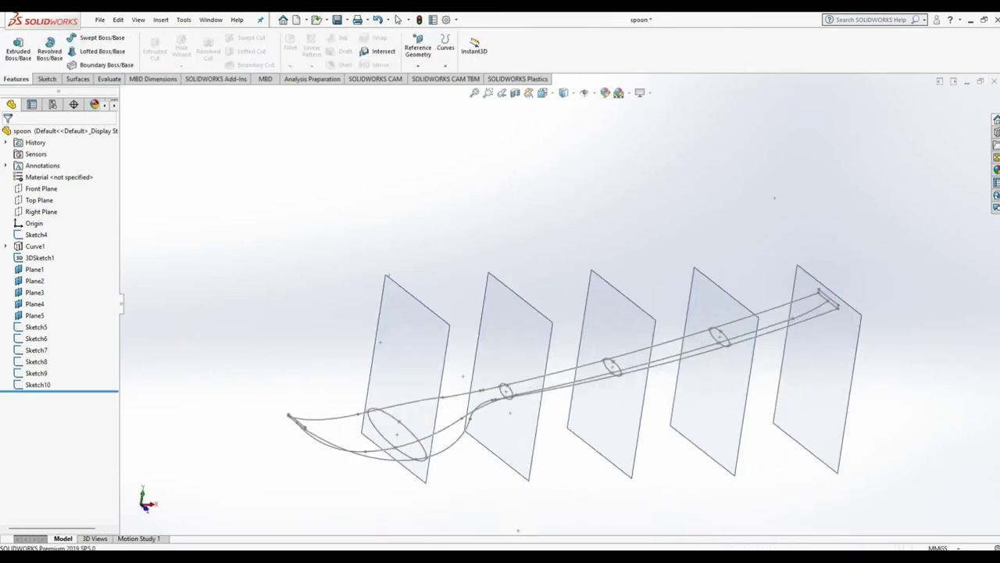
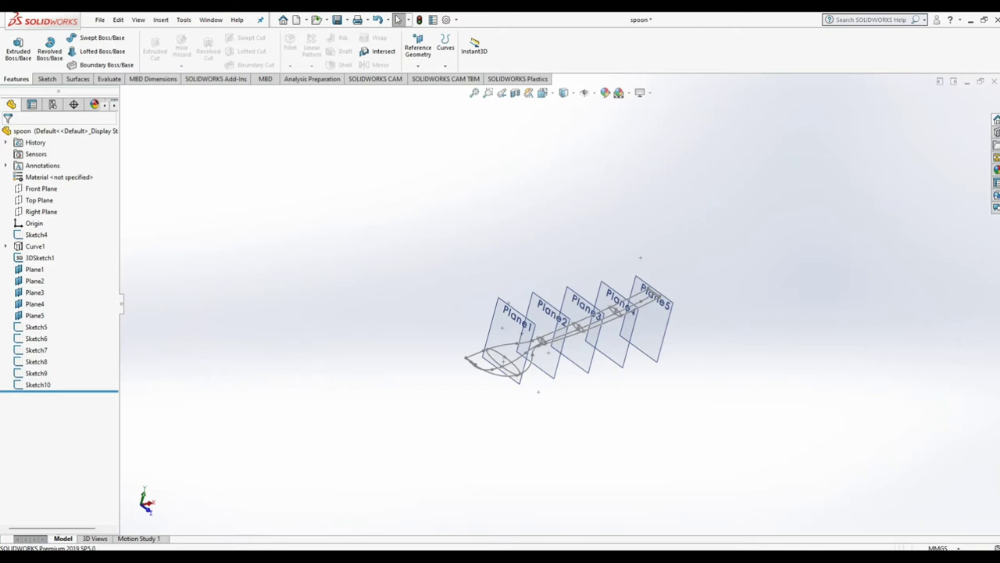
Step: Start a loft through profiles Sketch10, Sketch9, Sketch8, Sketch7, Sketch6 and Sketch5, handle end to bowl tip
left_click(102, 50)
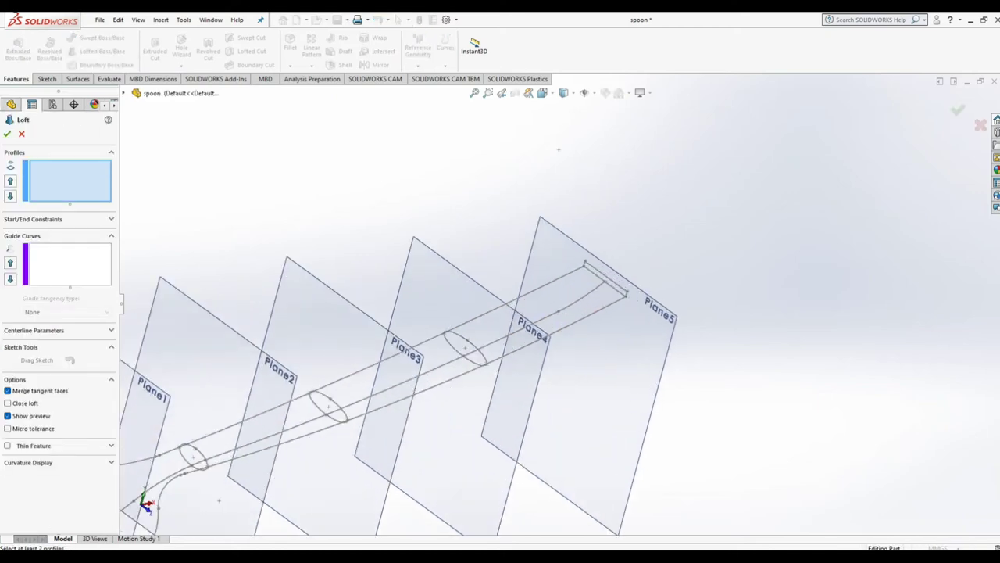
left_click(606, 279)
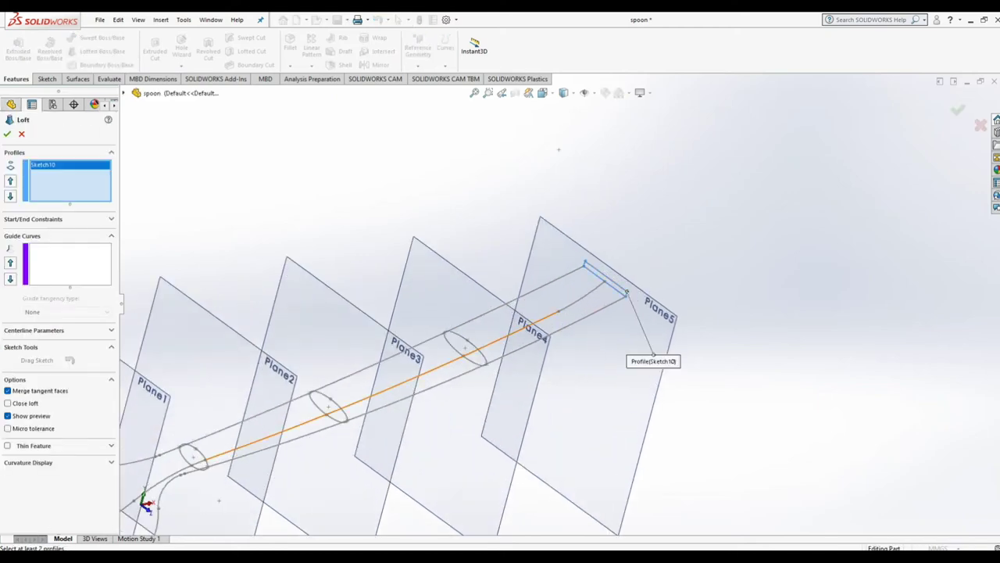
left_click(466, 348)
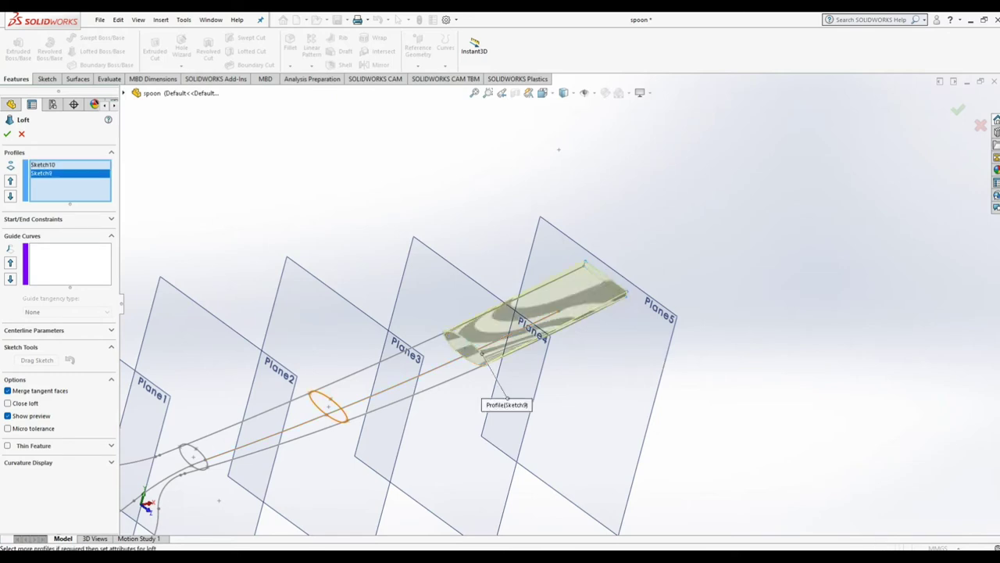
left_click(329, 405)
scroll(303, 408, "down", 3)
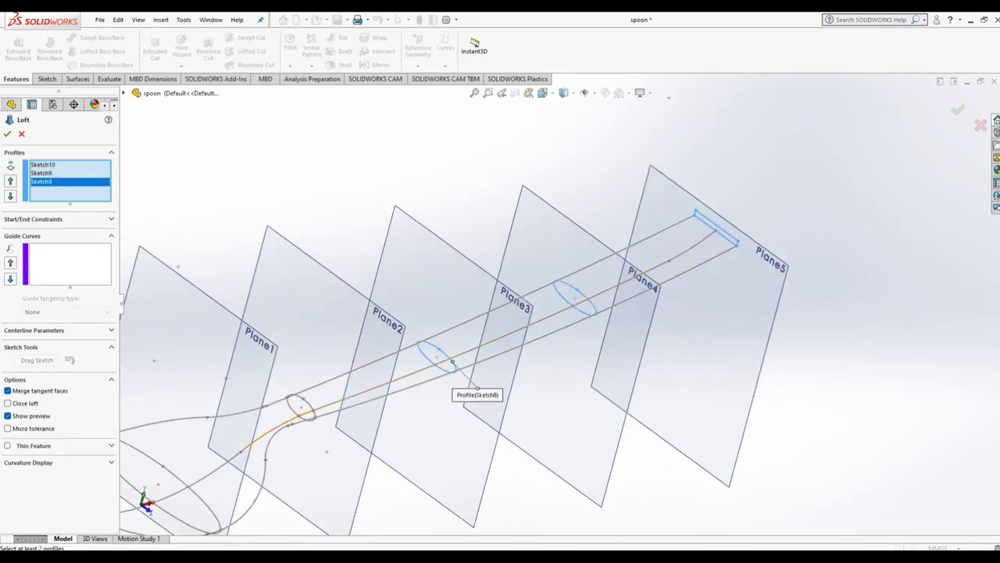
scroll(254, 440, "down", 3)
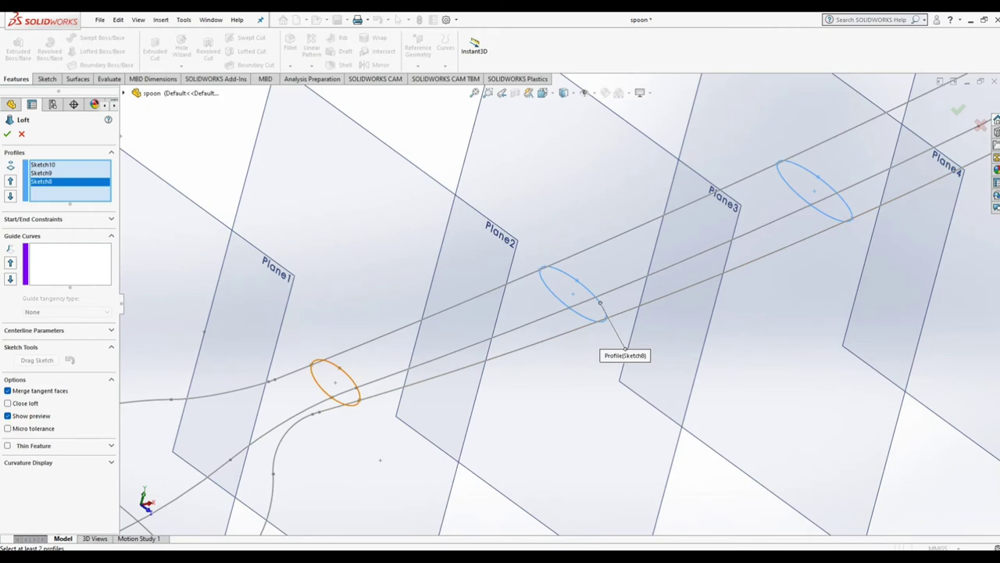
left_click(358, 399)
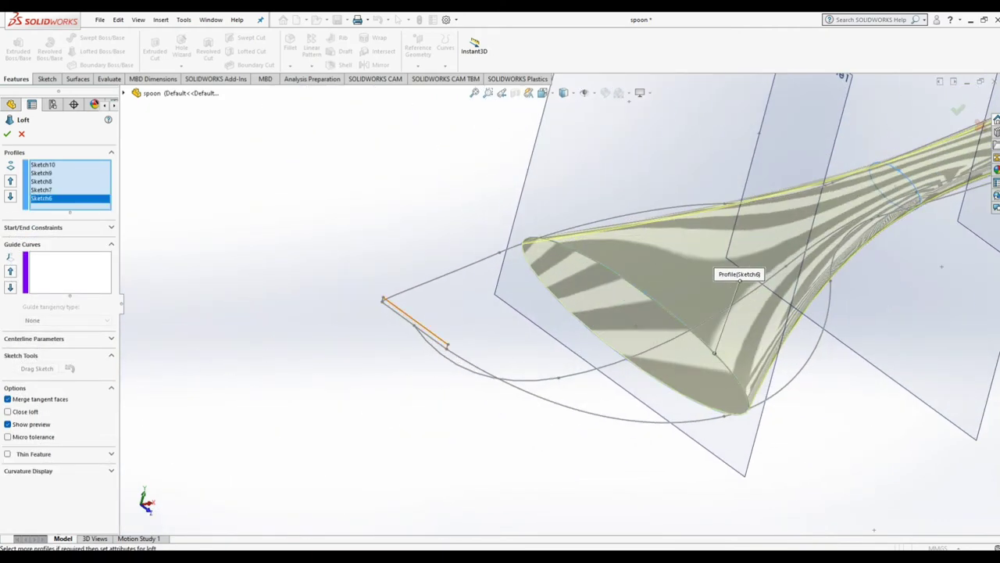
left_click(414, 322)
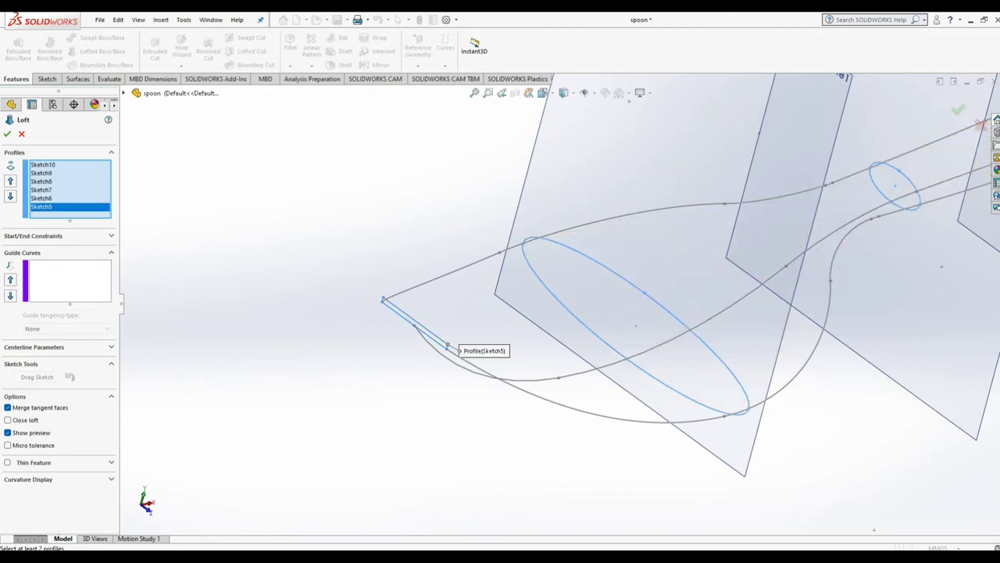
left_click(69, 280)
Step: Add Open Loop<1>, Open Loop<2> and Sketch4 as the loft's three guide curves
left_click(426, 282)
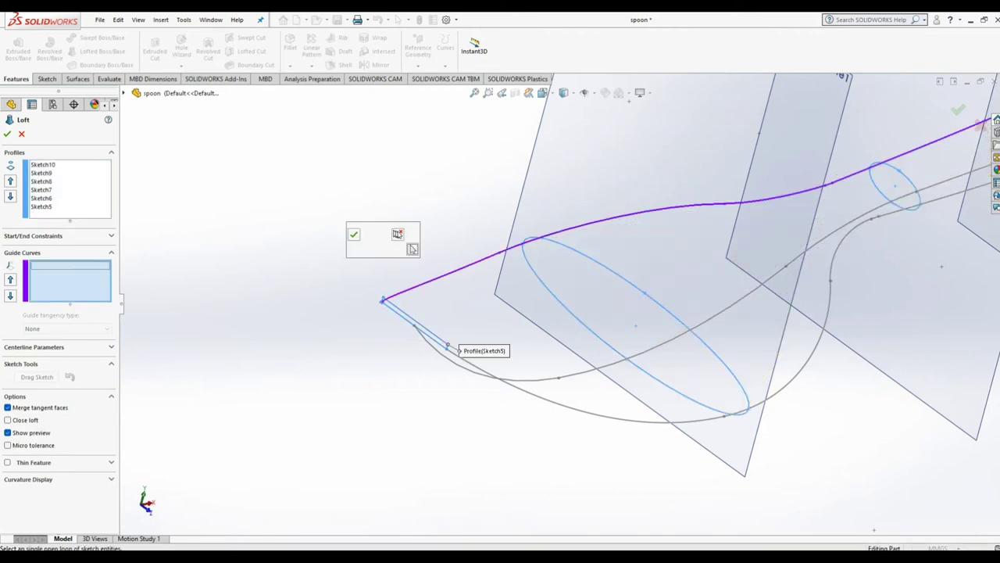
left_click(354, 234)
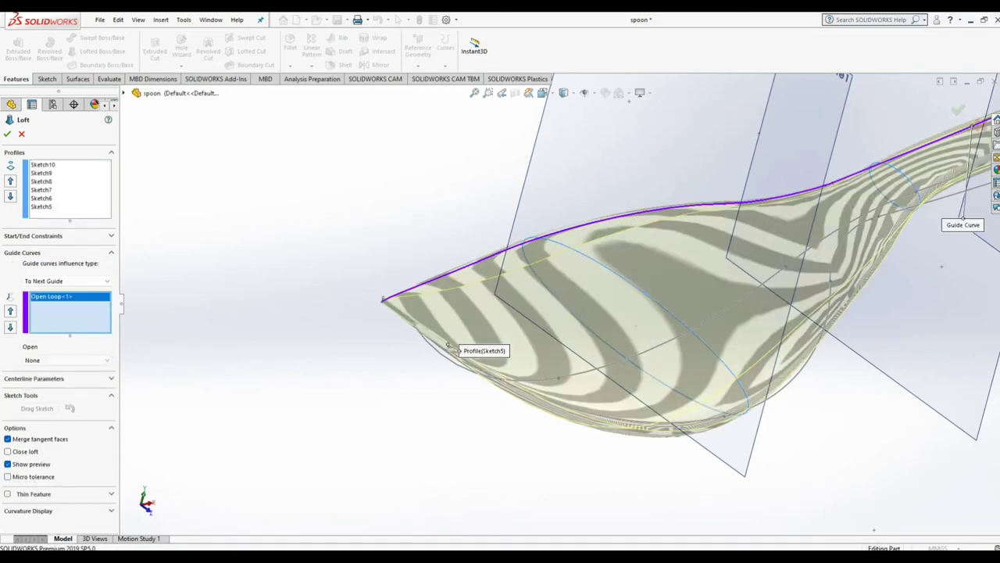
left_click(449, 346)
left_click(449, 346)
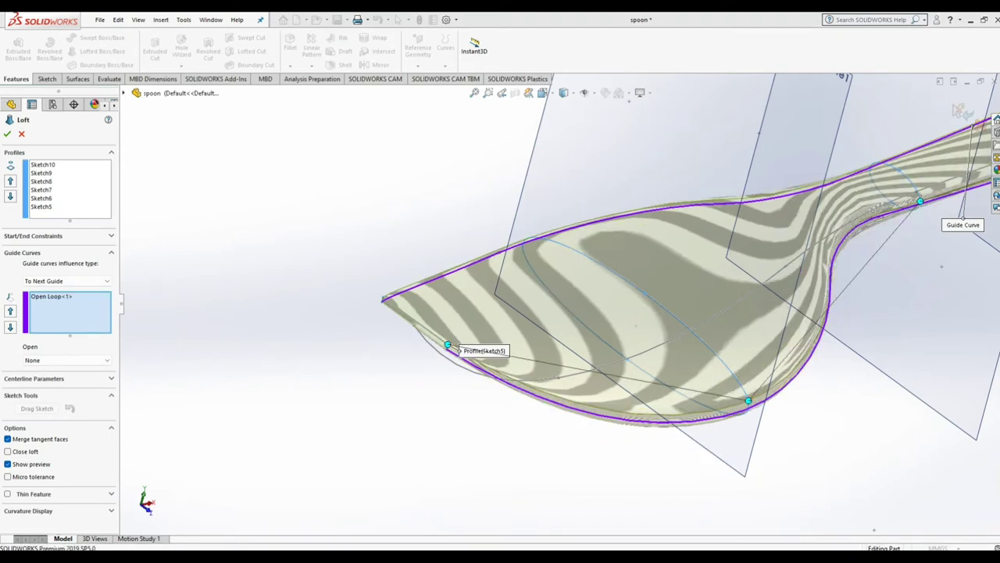
scroll(450, 346, "up", 5)
middle_click_drag(450, 346, 495, 283)
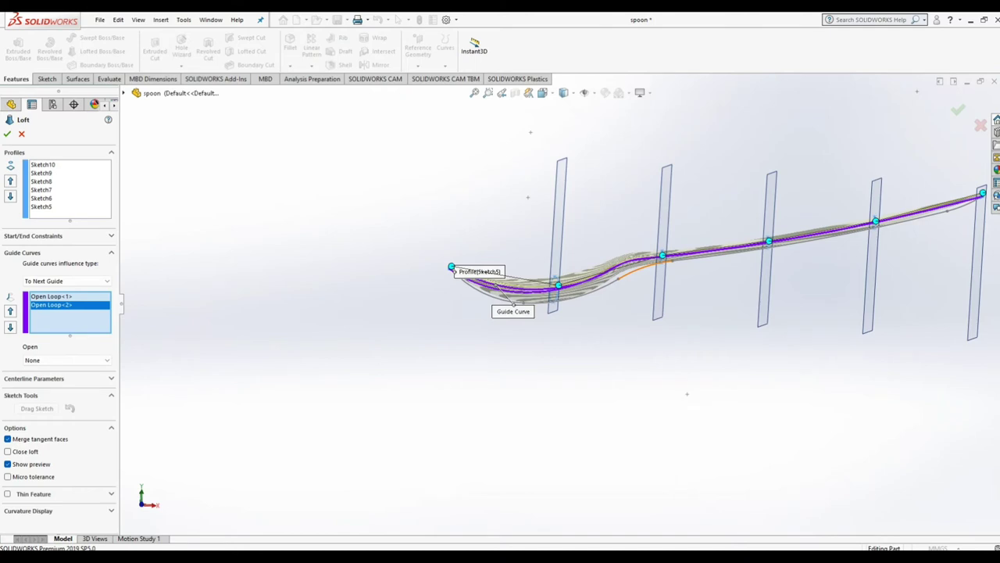
middle_click_drag(500, 281, 516, 289)
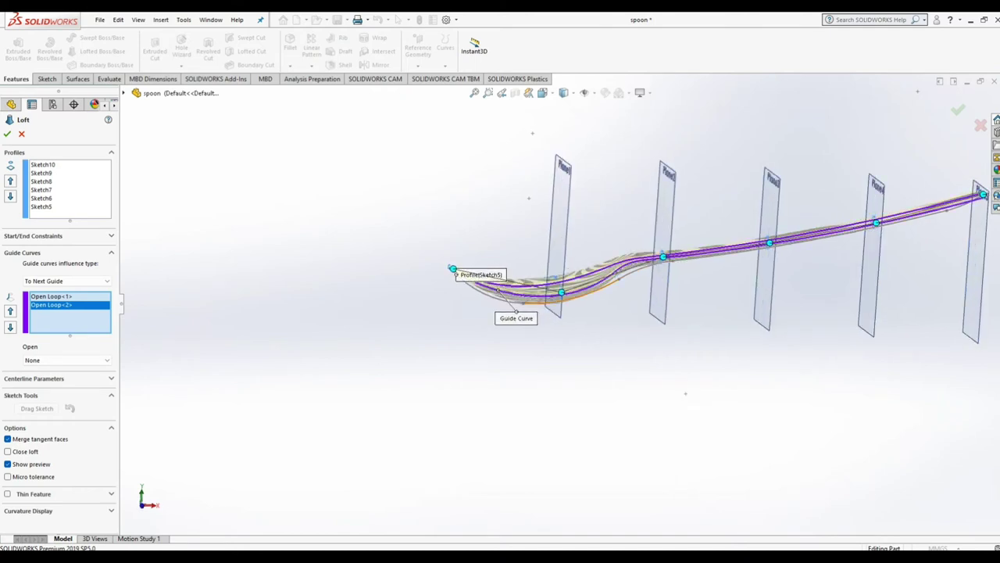
left_click(621, 275)
mouse_move(621, 275)
middle_mouse_down()
mouse_move(648, 297)
mouse_move(704, 258)
middle_mouse_up()
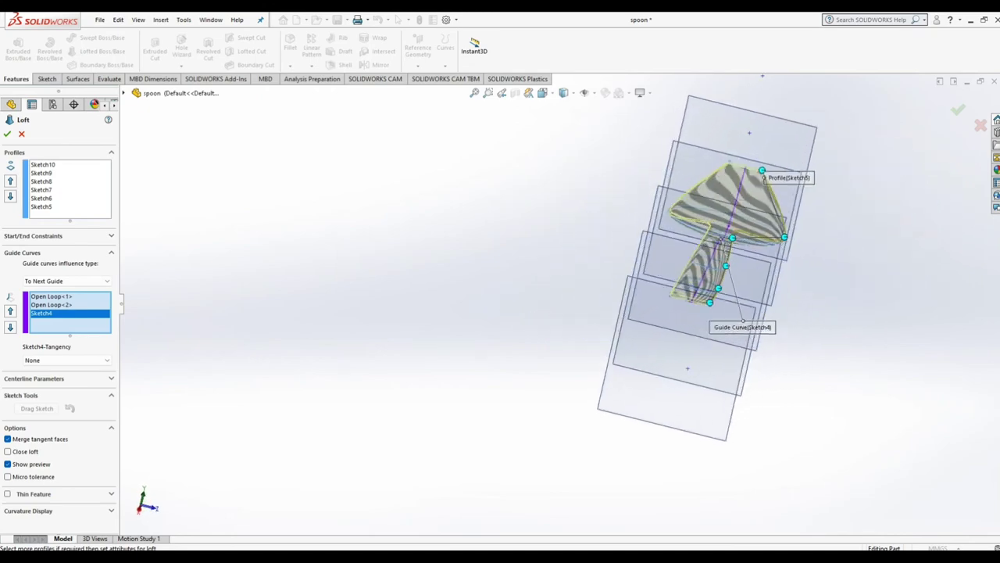
mouse_move(767, 293)
middle_mouse_down()
mouse_move(641, 301)
mouse_move(629, 290)
middle_mouse_up()
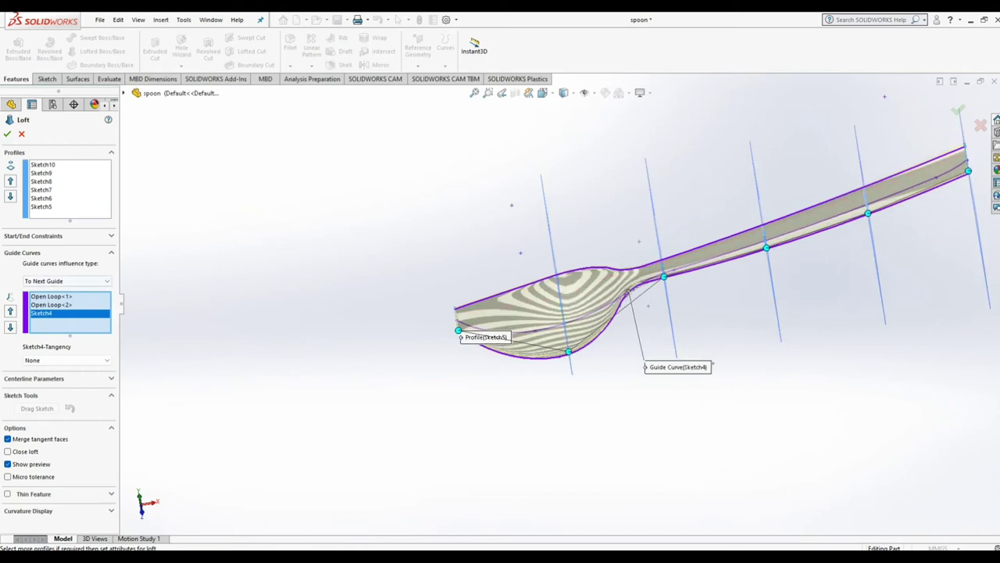
Step: Set the loft's guide curves influence type to Global
left_click(66, 281)
left_click(55, 301)
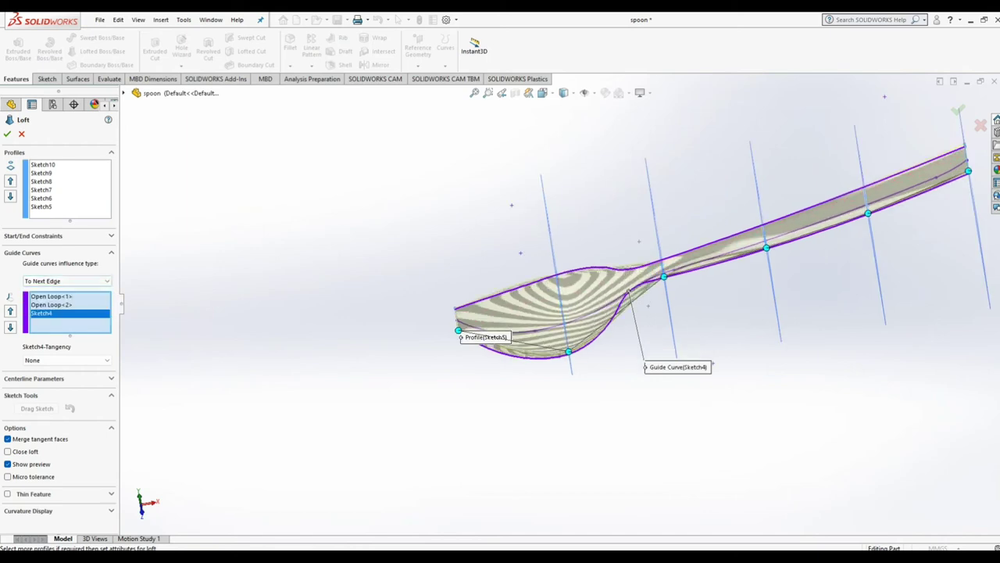
left_click(67, 281)
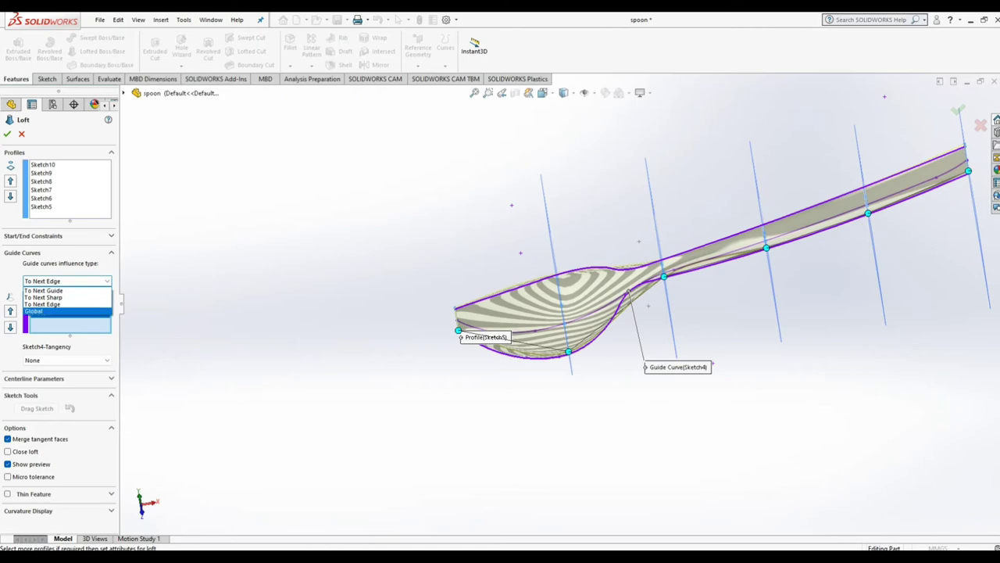
left_click(54, 313)
mouse_move(628, 290)
middle_mouse_down()
mouse_move(669, 306)
mouse_move(694, 333)
middle_mouse_up()
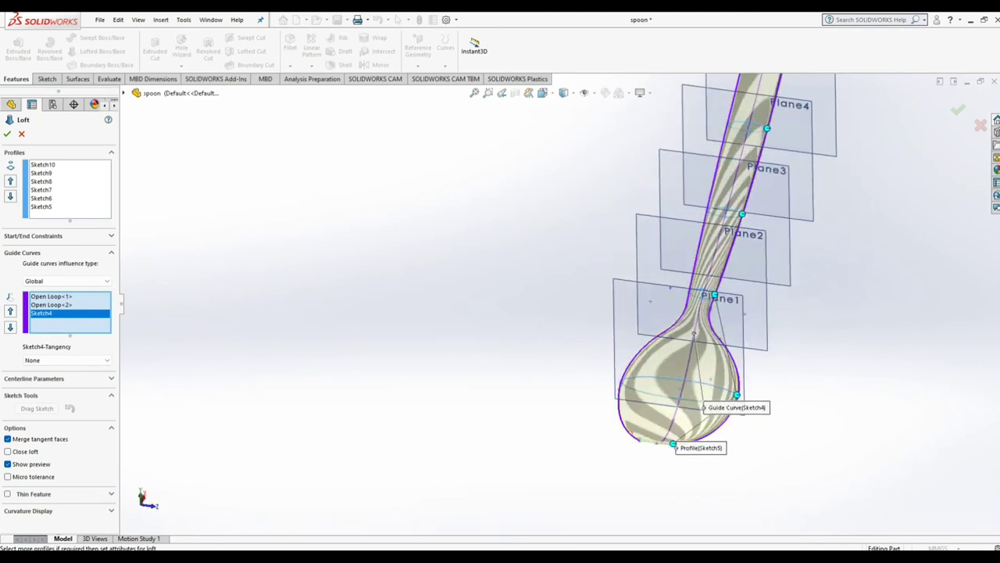
Step: Accept the loft as solid Loft1 and hide Plane1, Plane2 and Plane3
key("Return")
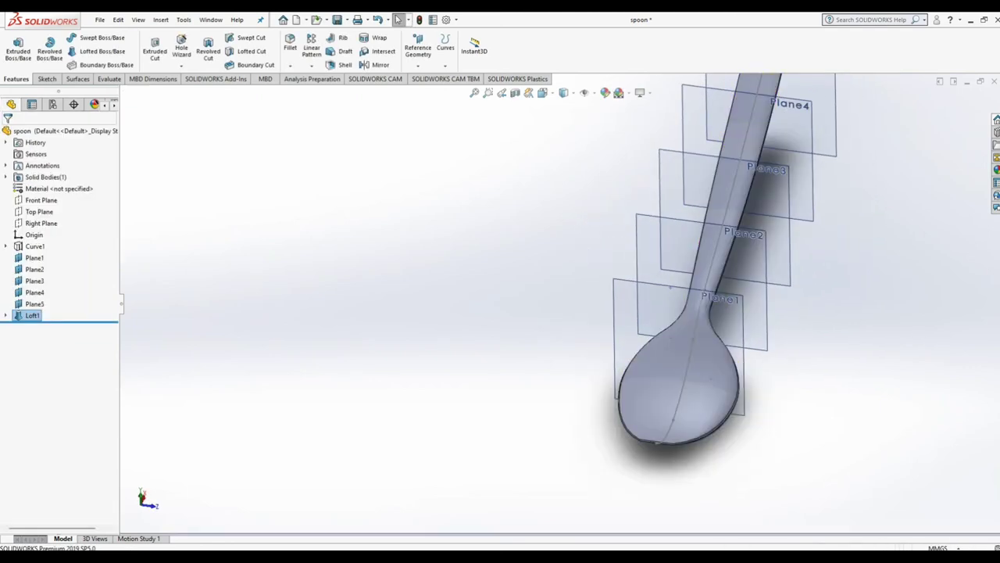
mouse_move(694, 334)
middle_mouse_down()
mouse_move(766, 344)
mouse_move(399, 18)
middle_mouse_up()
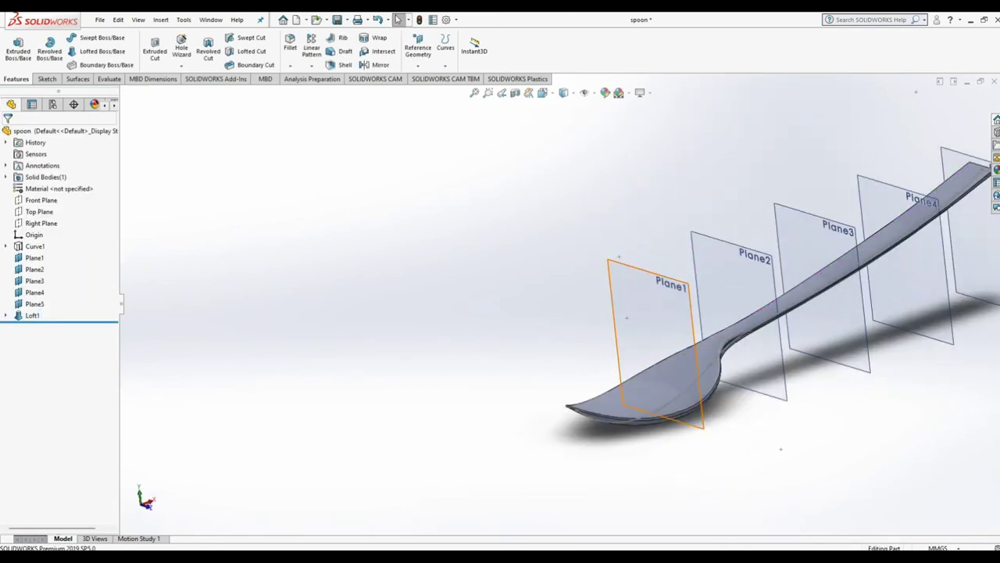
left_click(661, 297)
left_click(707, 283)
left_click(747, 258)
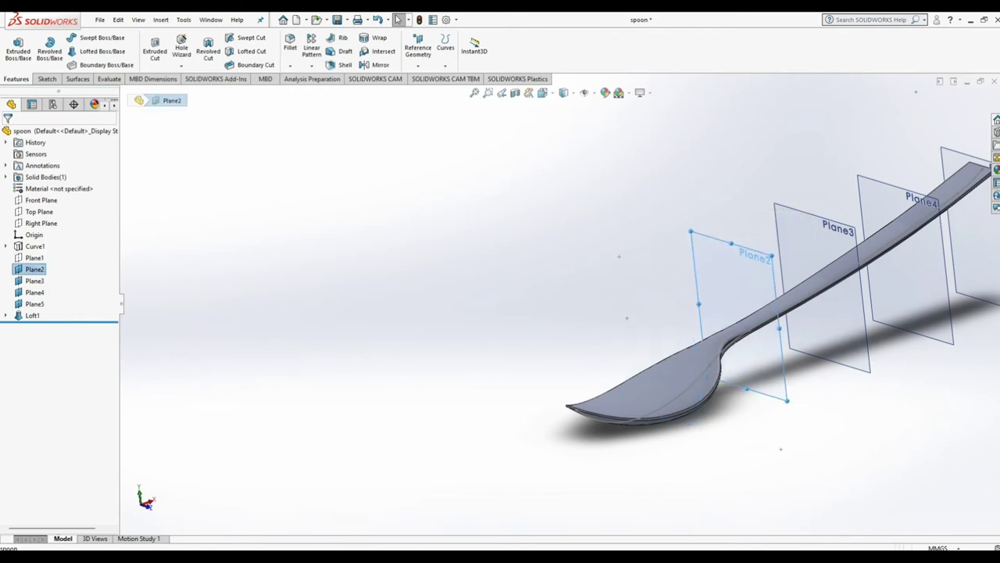
left_click(816, 219)
left_click(828, 235)
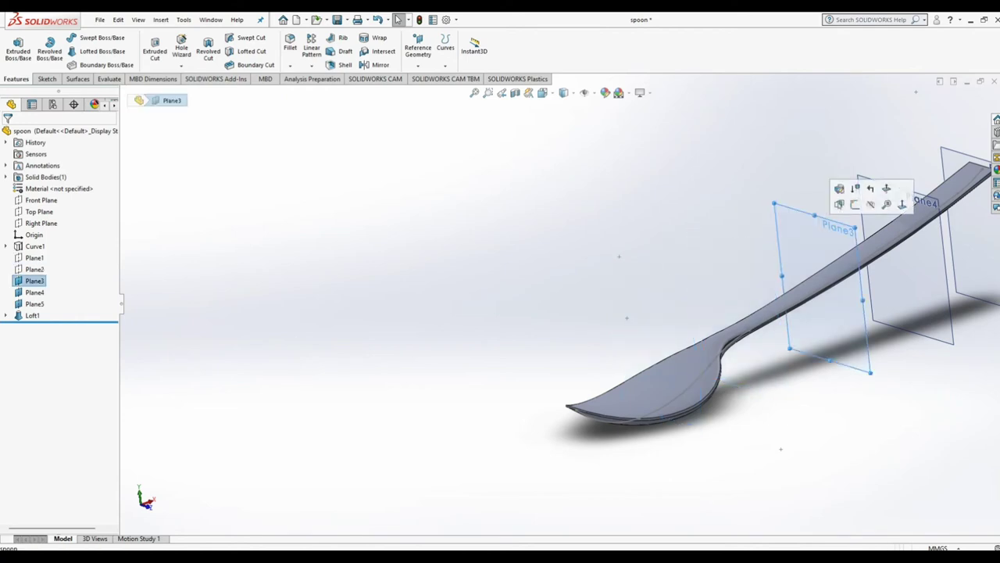
left_click(826, 218)
Step: Hide Plane4 and Plane5, then view the spoon normal to the Top Plane
left_click(950, 192)
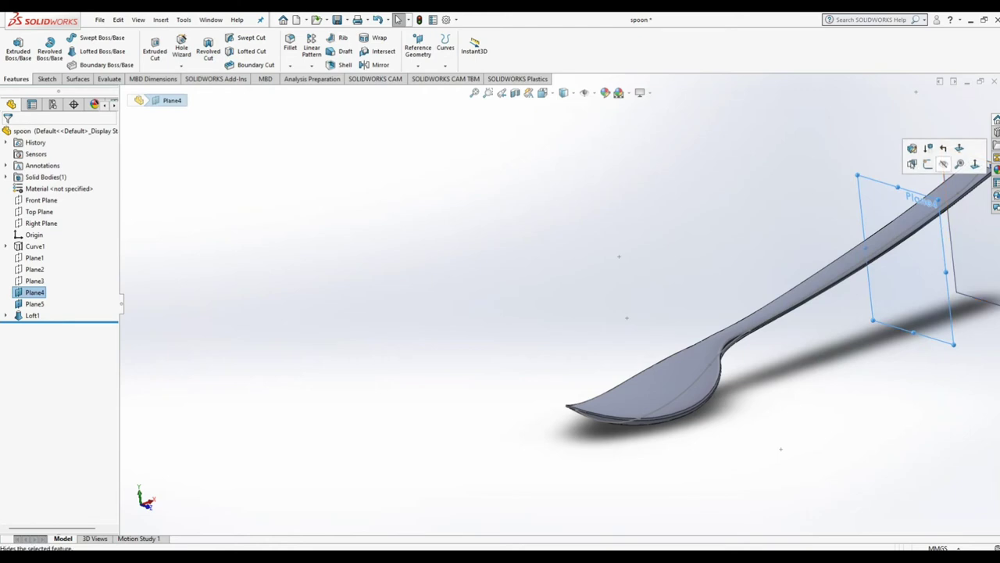
left_click(944, 163)
left_click(688, 297)
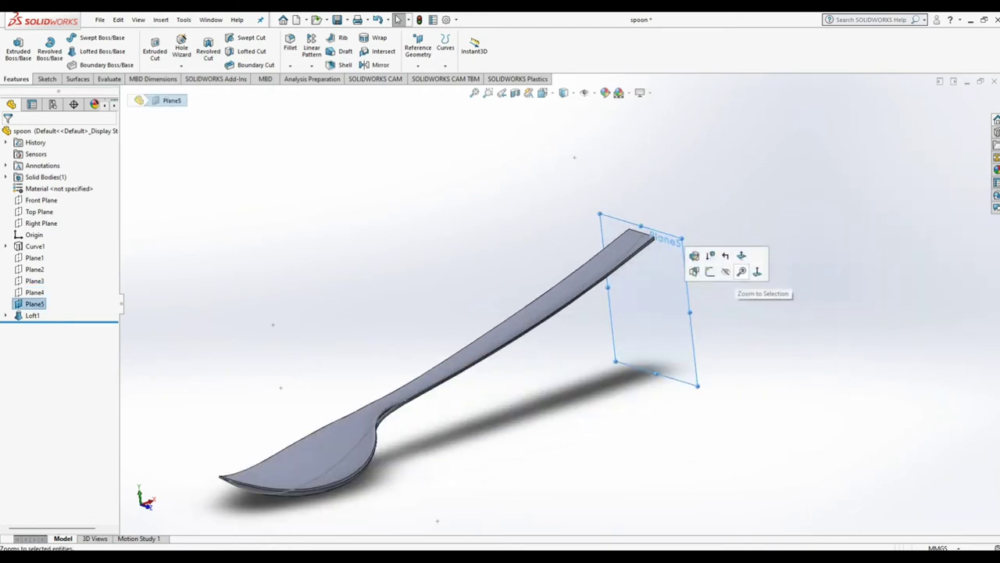
left_click(725, 271)
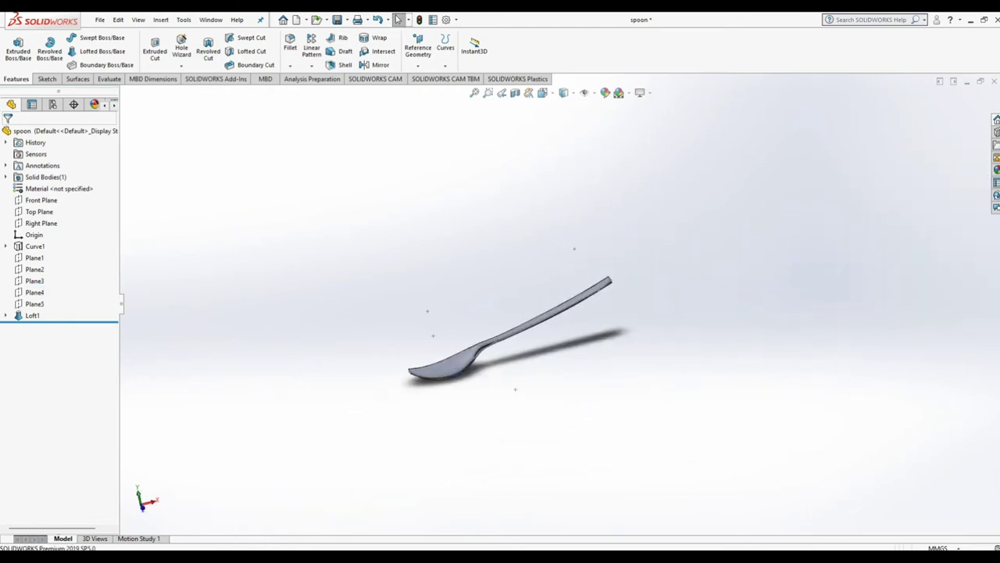
left_click(40, 211)
left_click(84, 197)
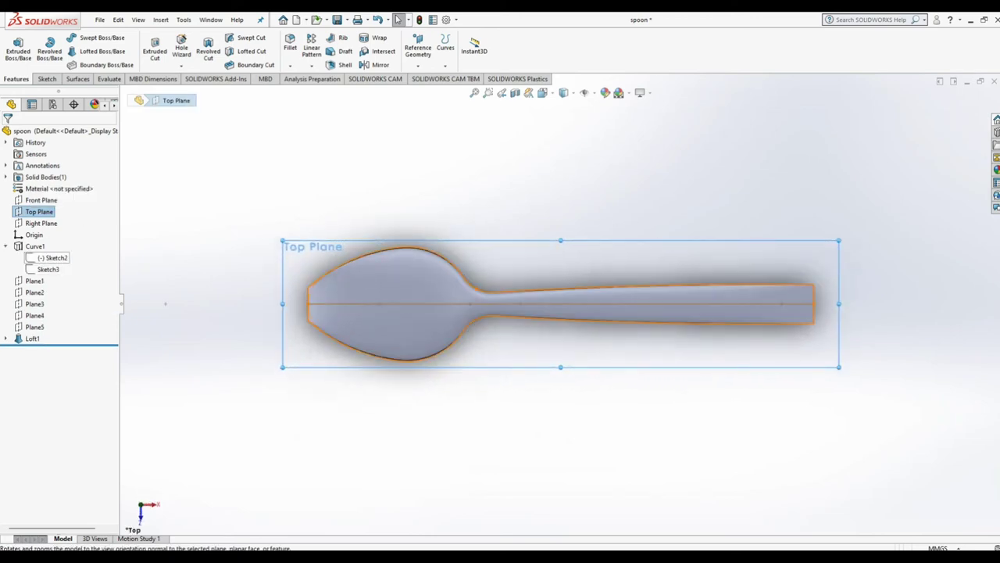
Step: Inspect Sketch2's outline dimensions from the bowl-tip arc, exit unchanged, and select the Top Plane
left_click(54, 257)
left_click(63, 231)
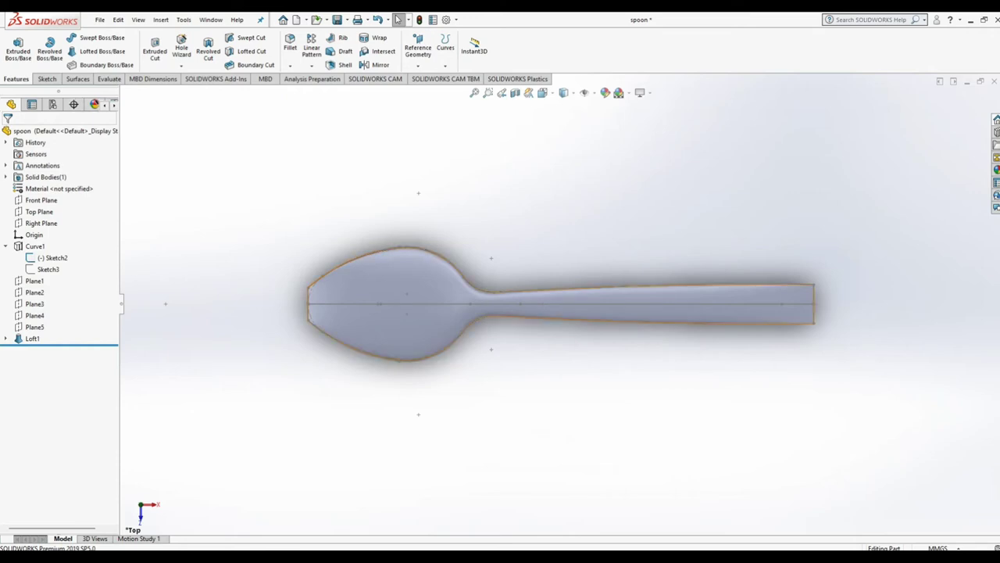
left_click(311, 295)
left_click(311, 295)
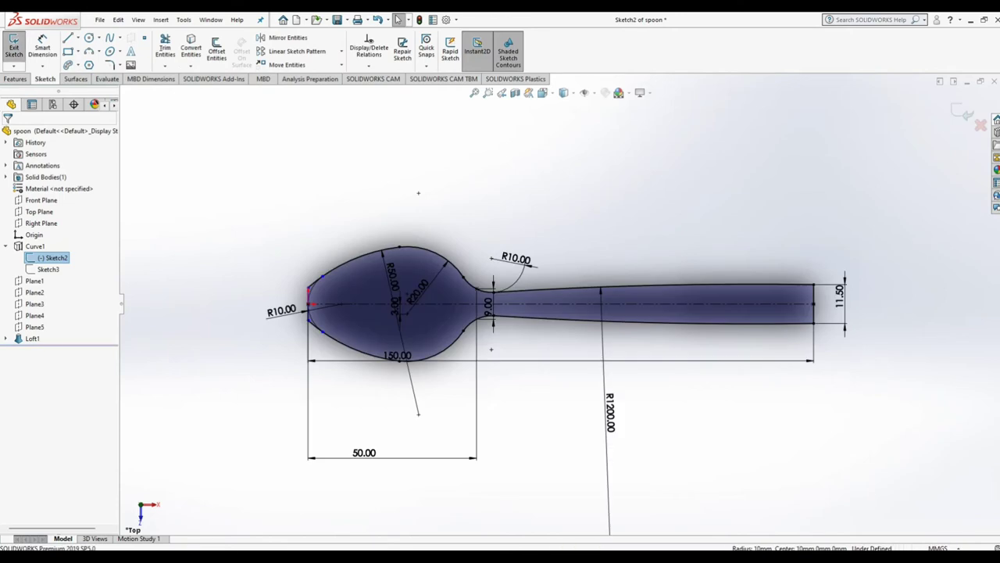
left_click(15, 46)
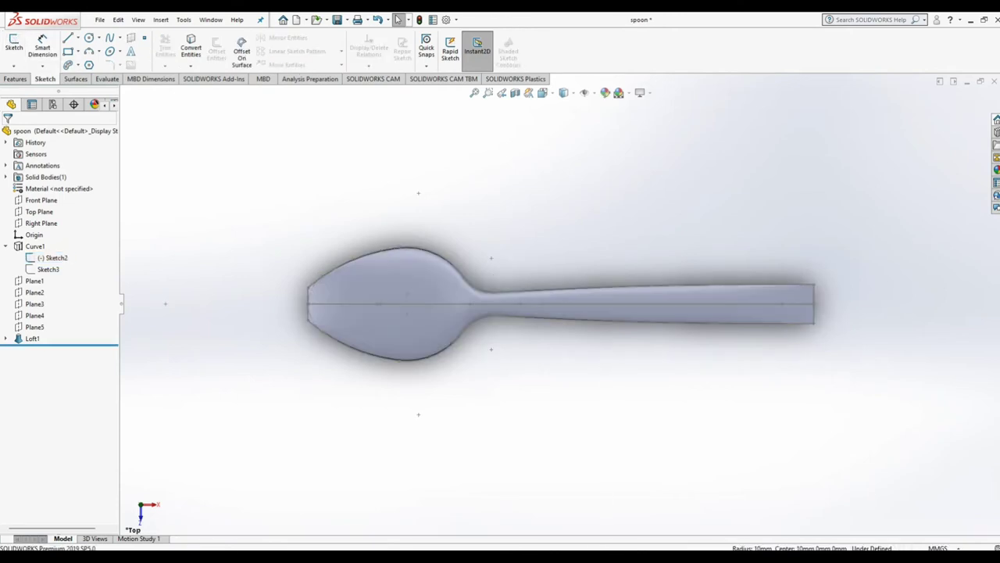
left_click(39, 211)
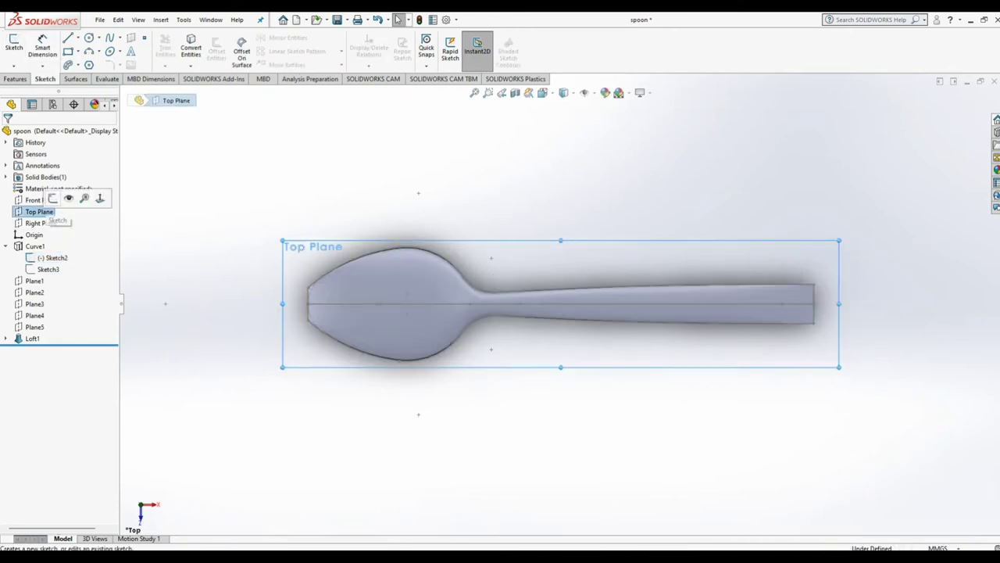
Step: In a new Top Plane sketch, convert the bowl-tip arc and close it with connected lines
left_click(54, 196)
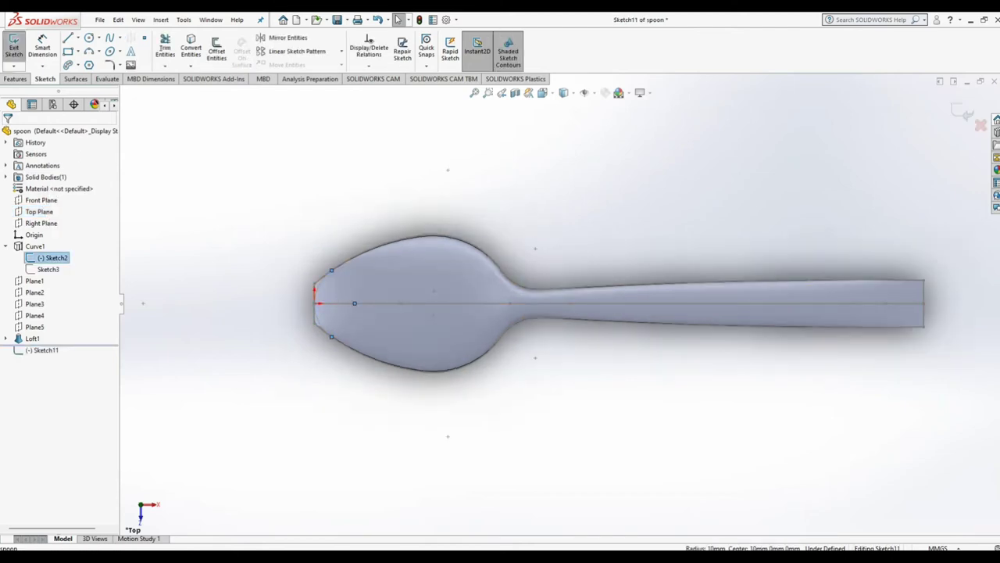
left_click(190, 48)
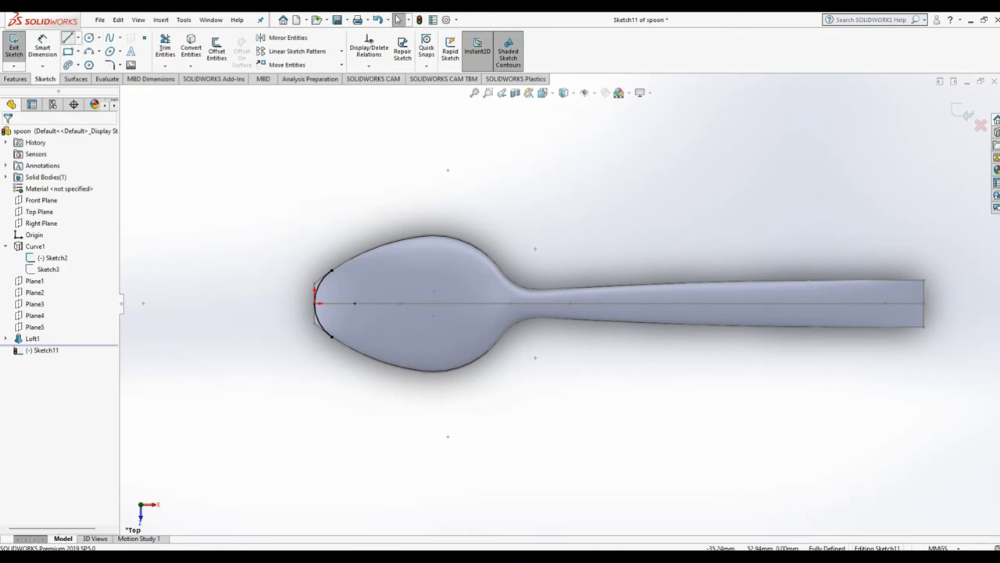
left_click(68, 37)
left_click(332, 270)
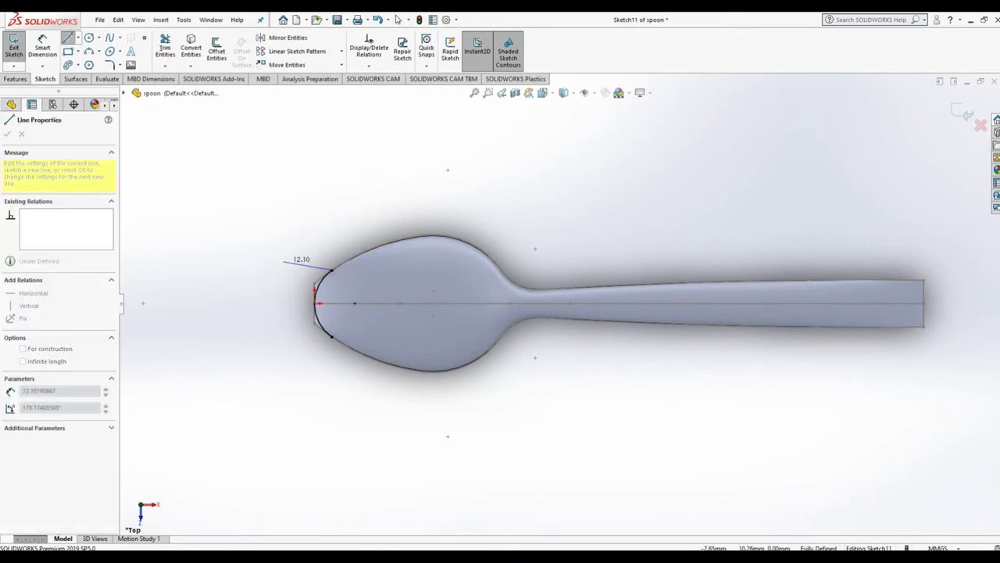
left_click(283, 262)
left_click(289, 368)
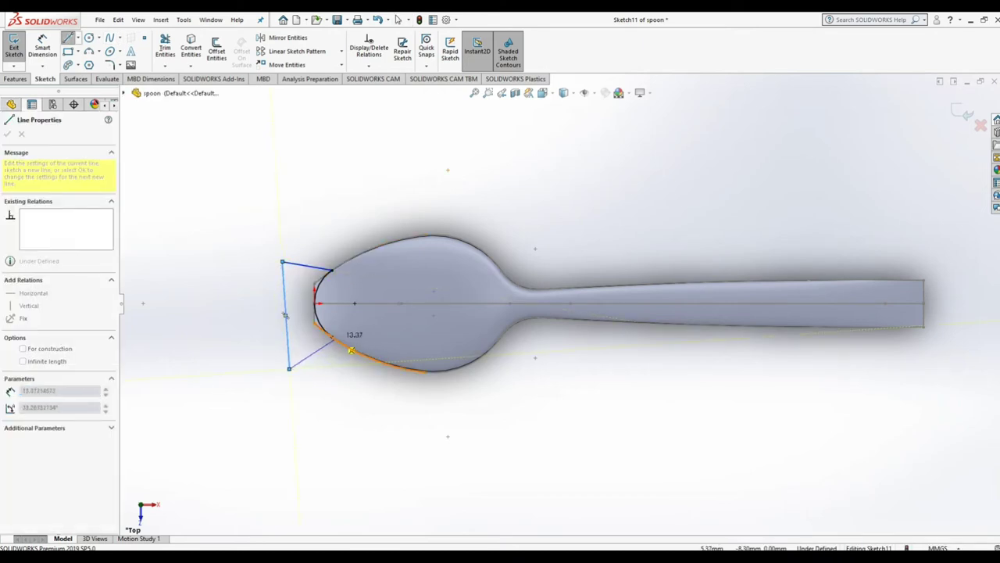
left_click(332, 337)
left_click(398, 20)
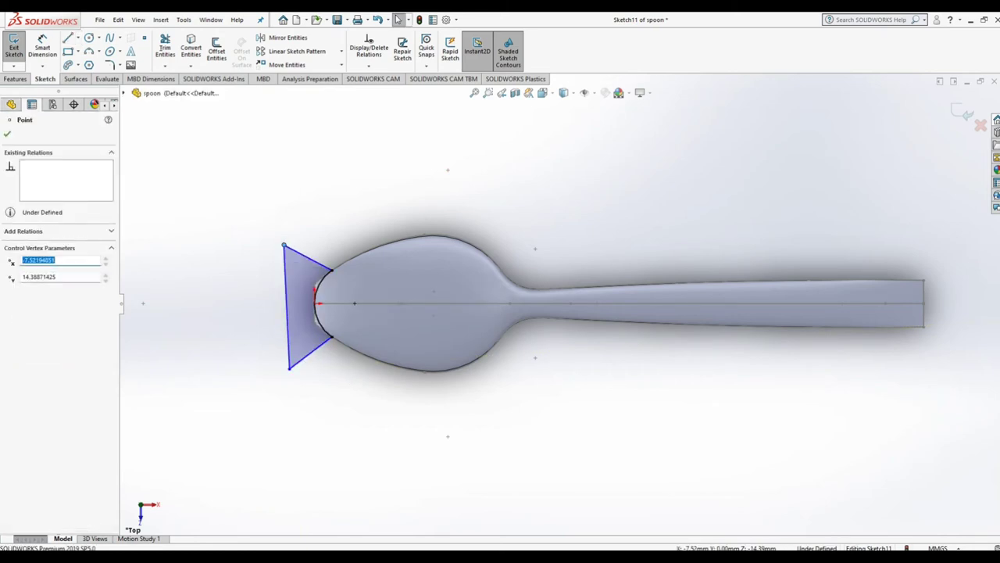
scroll(561, 304, "up", 3)
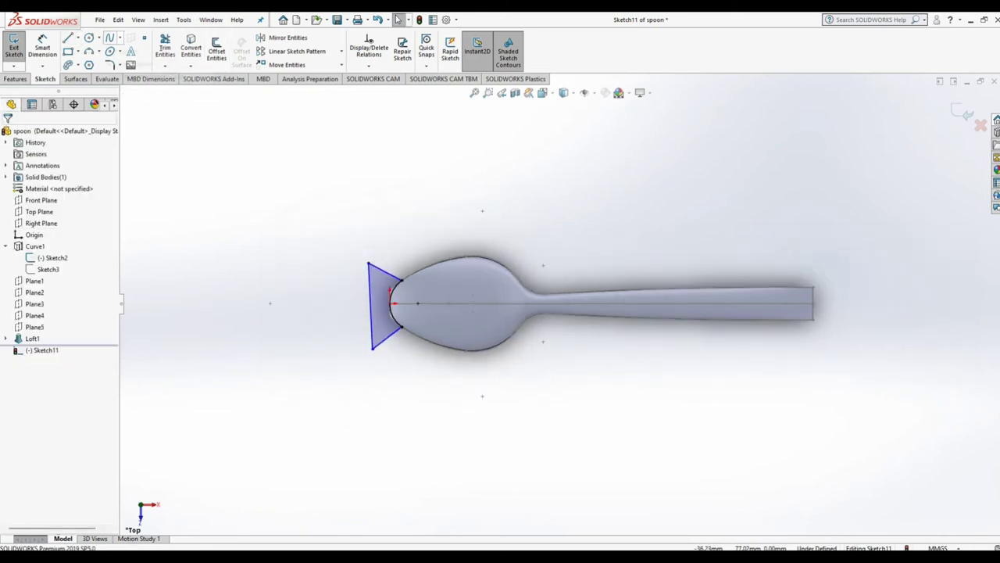
left_click(109, 38)
scroll(881, 303, "down", 1)
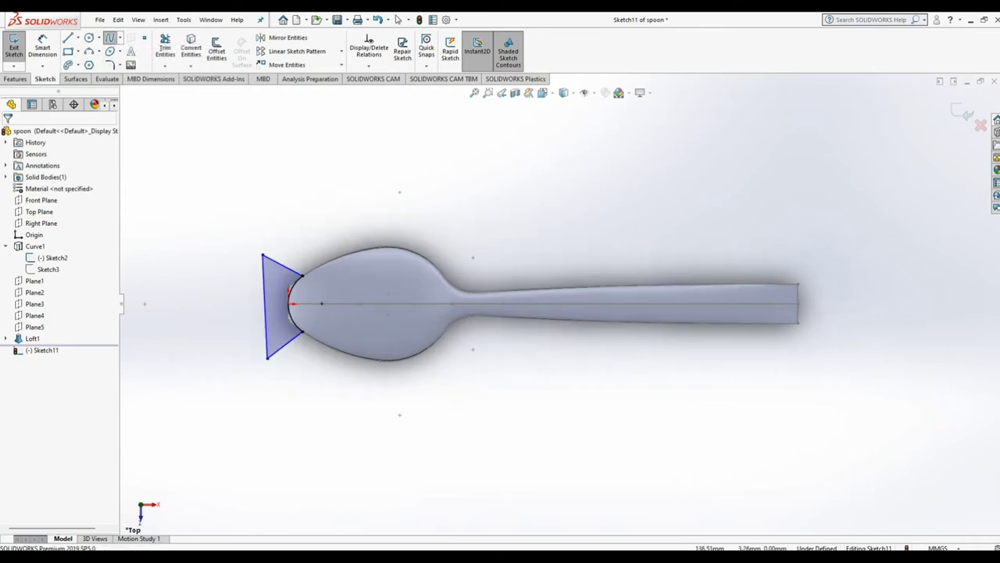
Step: Draw a spline at the handle tip and make it tangent to the handle's top edge
left_click(758, 284)
left_click(798, 303)
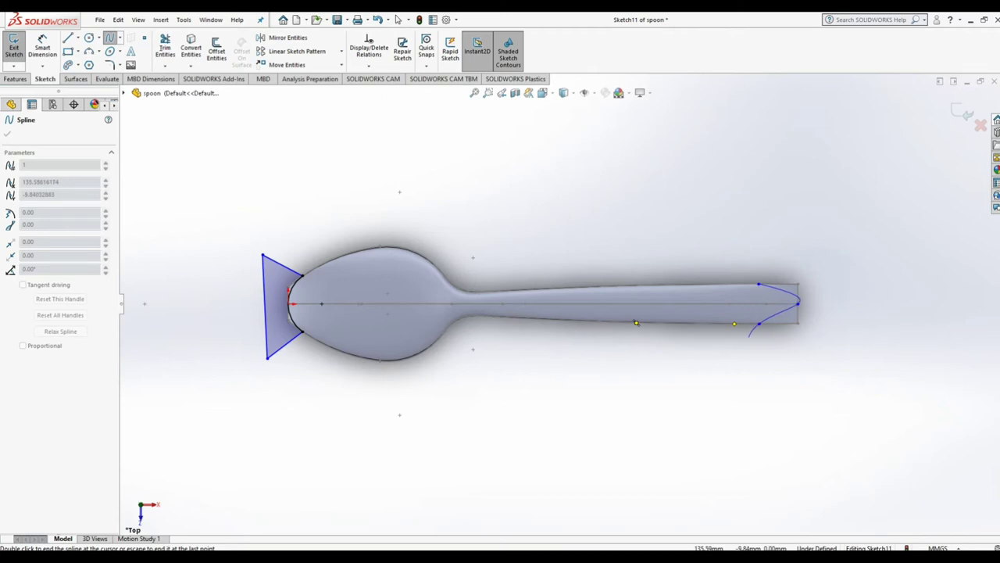
key("Escape")
left_click(758, 323)
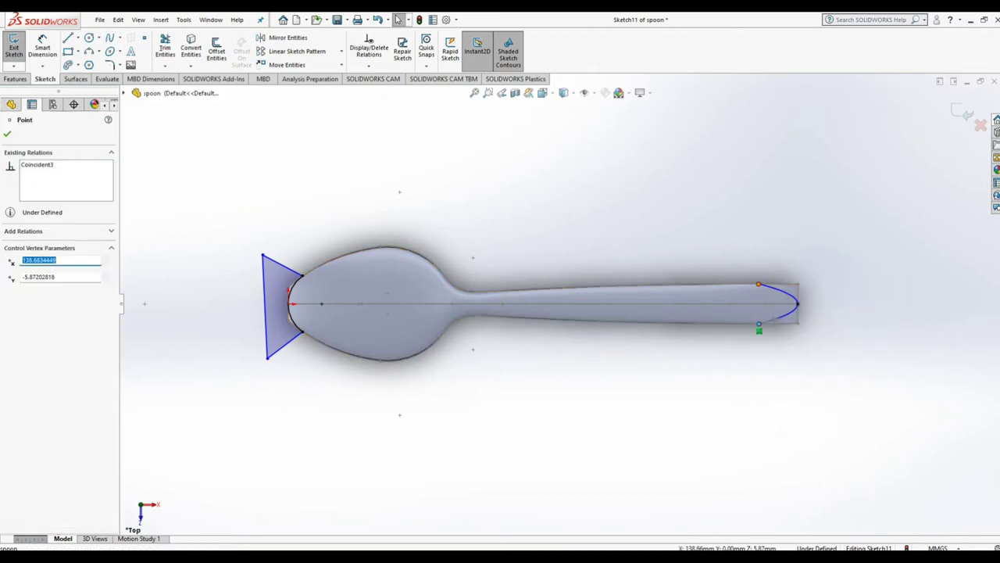
left_click(785, 313)
key("Escape")
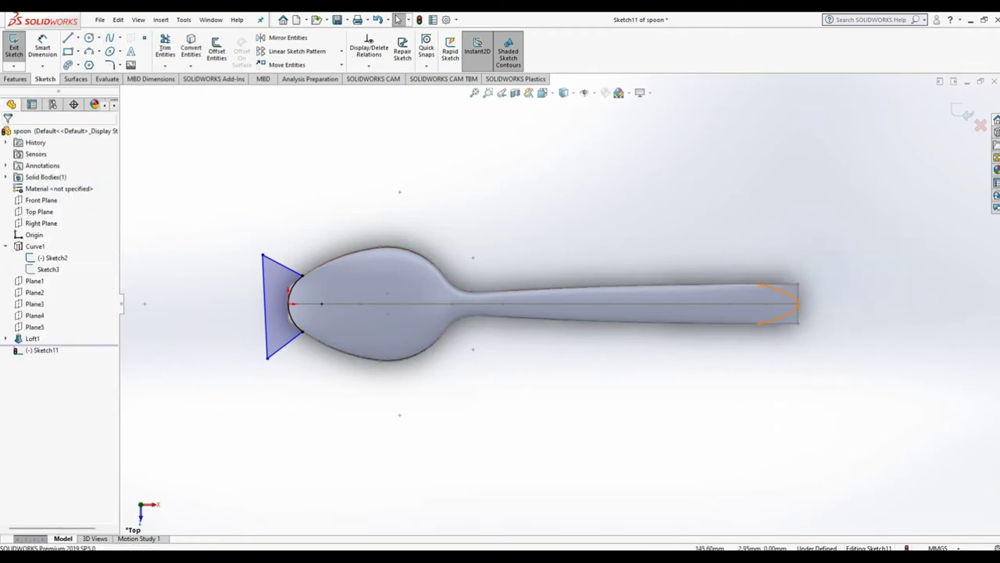
left_click(785, 311)
scroll(831, 290, "down", 3)
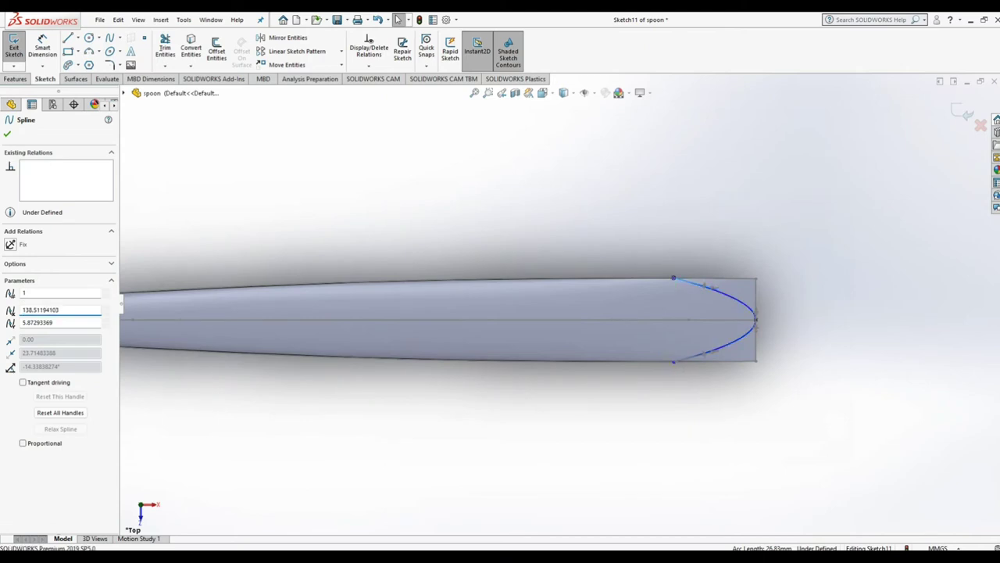
left_click_drag(713, 288, 720, 266)
left_click(708, 278, "ctrl")
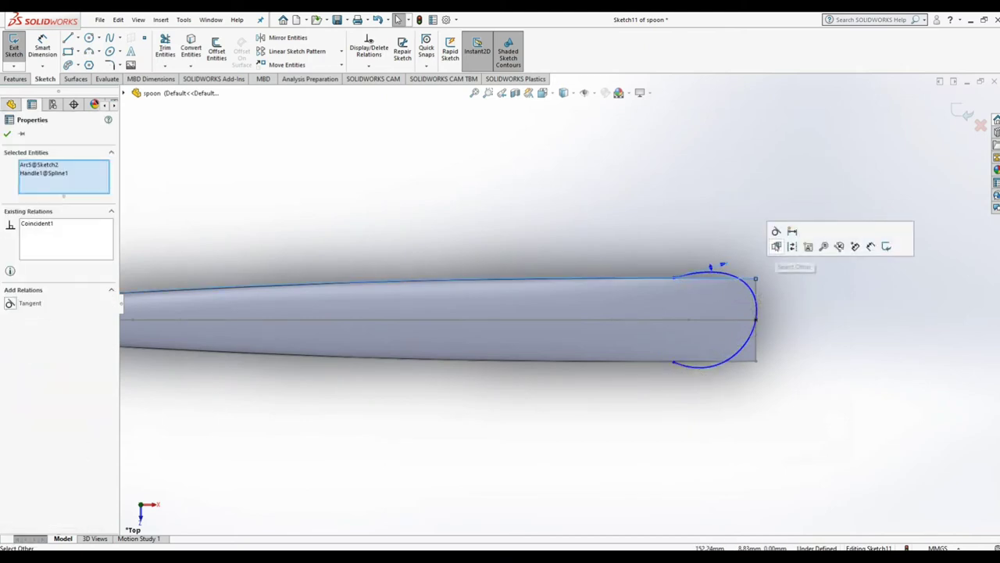
left_click(777, 243)
key("Escape")
Step: Convert the handle's top and bottom edges, then trim away the old tip arc and lower line
scroll(562, 305, "up", 2)
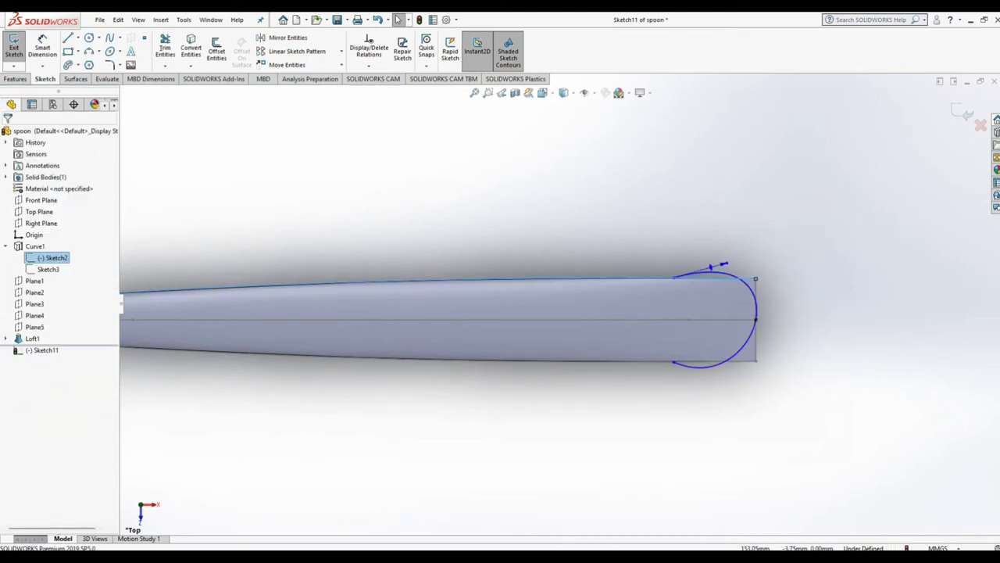
scroll(563, 305, "up", 2)
scroll(563, 305, "up", 2)
left_click(647, 286)
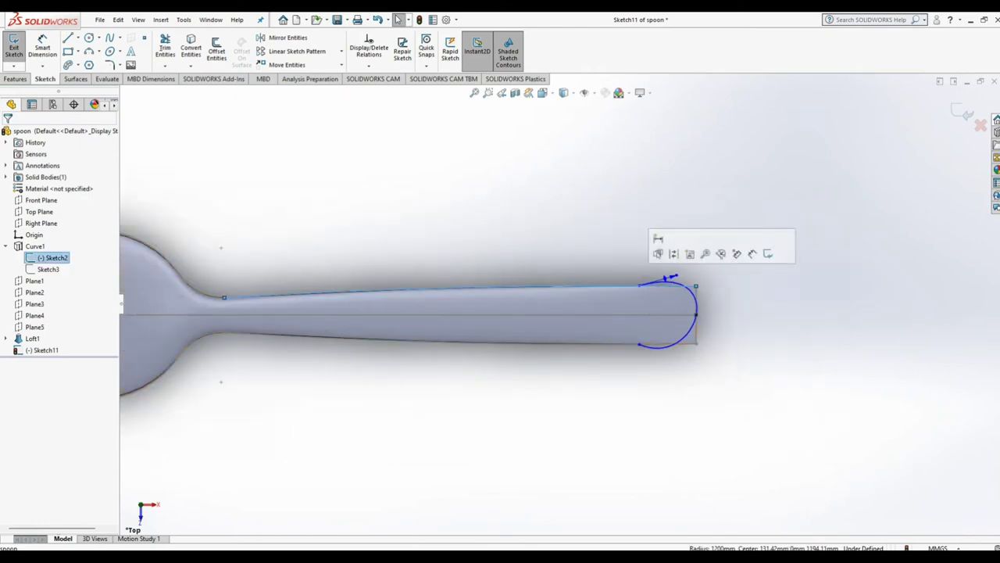
left_click(191, 48)
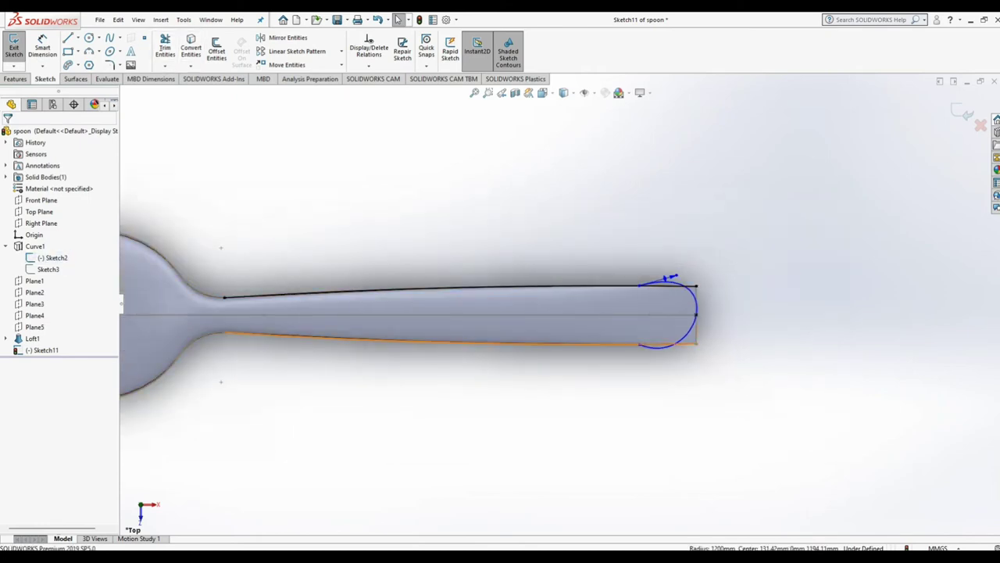
left_click(649, 344)
key("Escape")
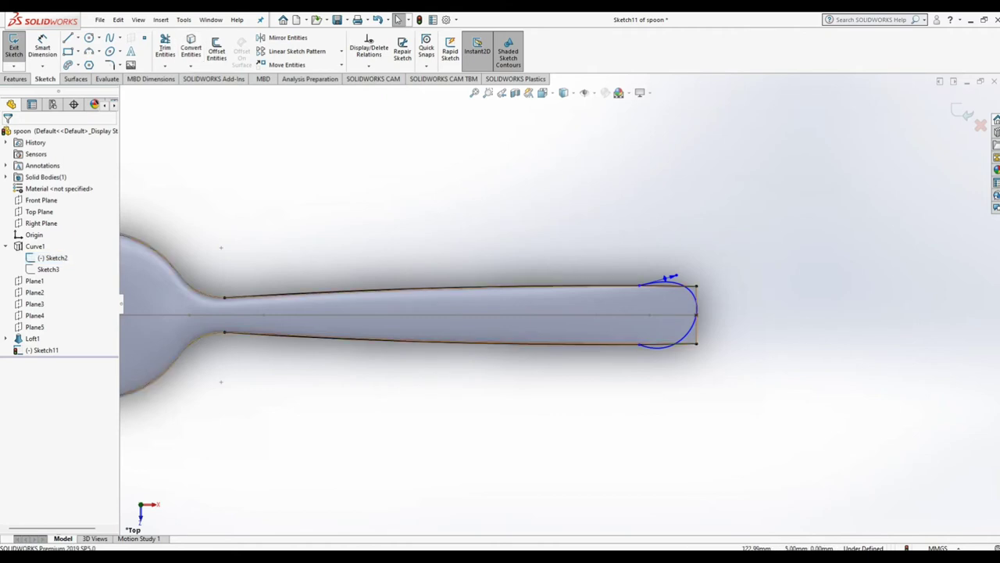
scroll(688, 275, "down", 2)
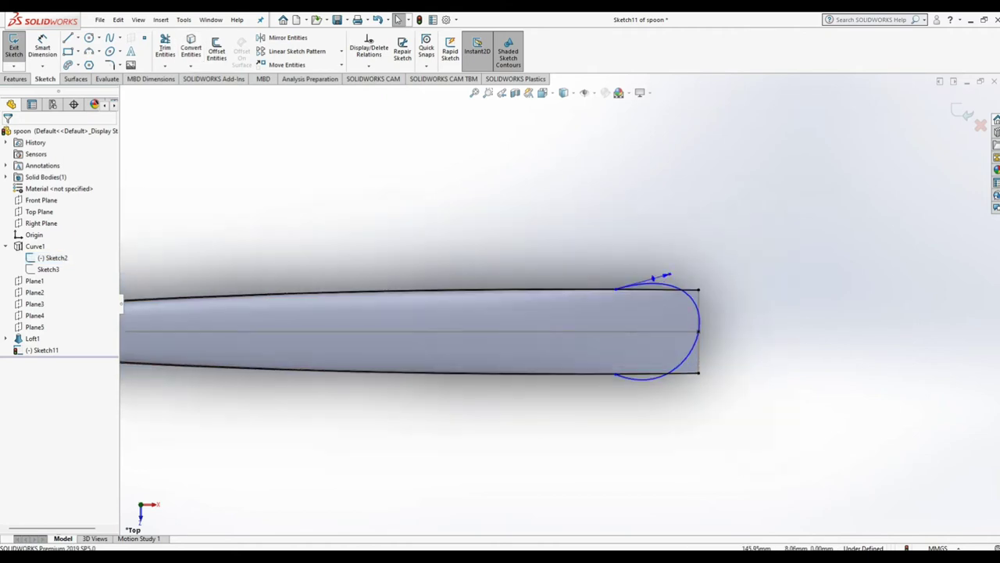
left_click(661, 283)
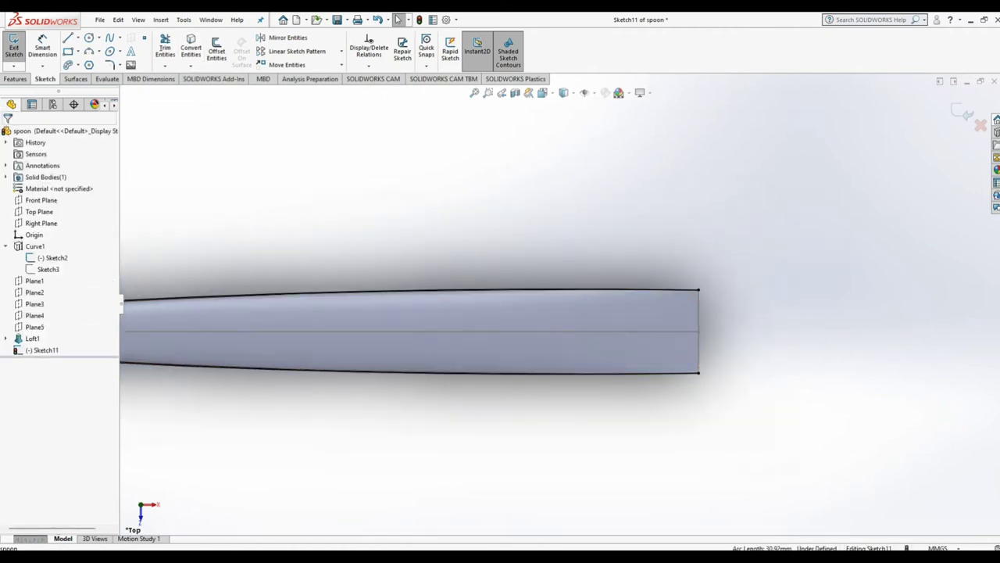
left_click(355, 372)
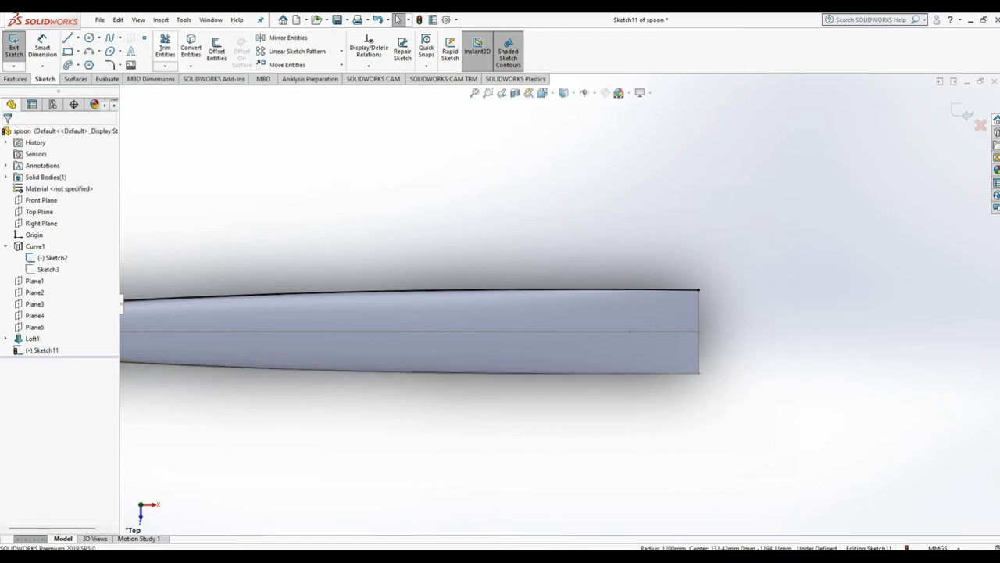
Step: Add a centerline and reshape the handle-end spline into a convex rounded corner along the top edge
left_click(78, 38)
left_click(90, 62)
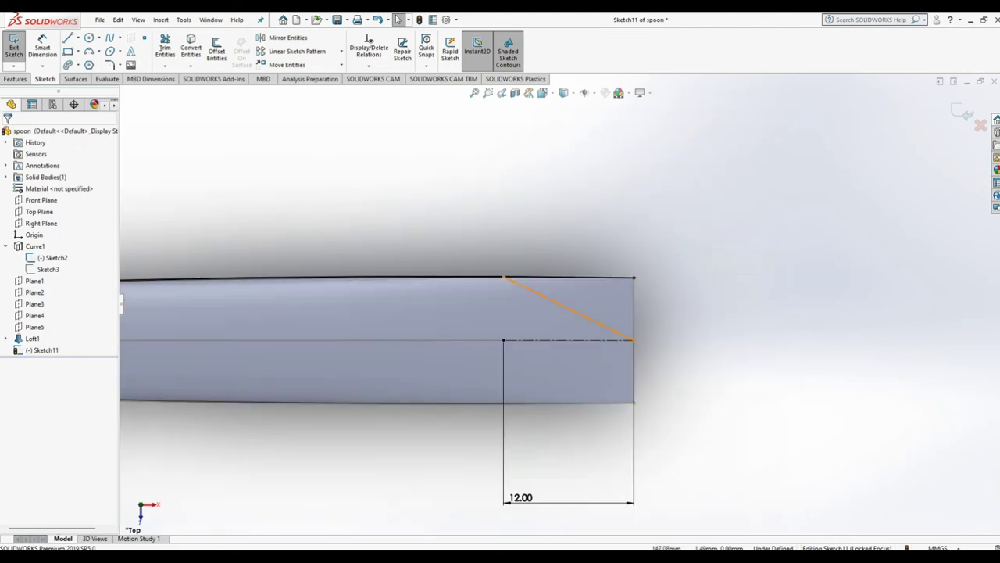
left_click(622, 334)
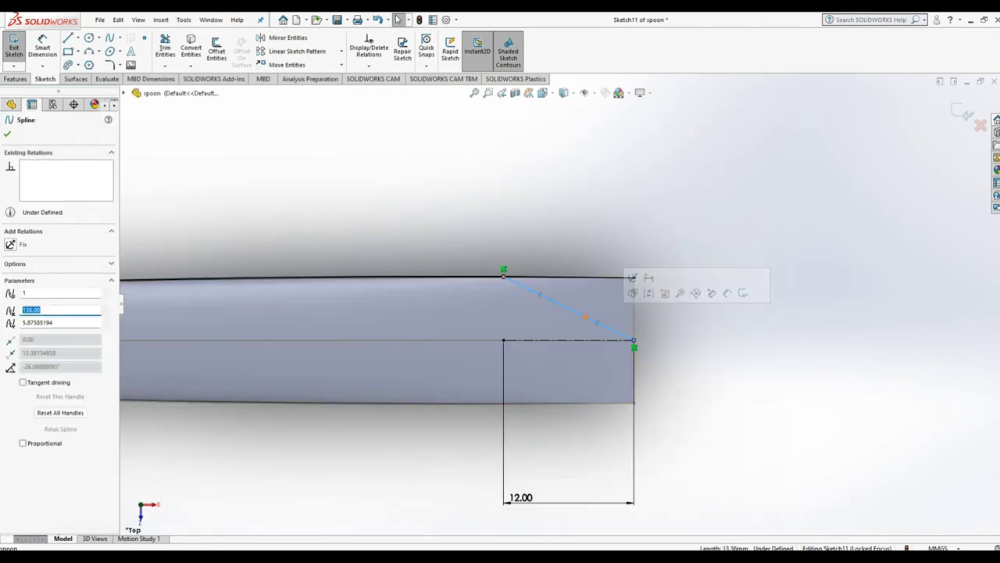
left_click_drag(634, 345, 618, 300)
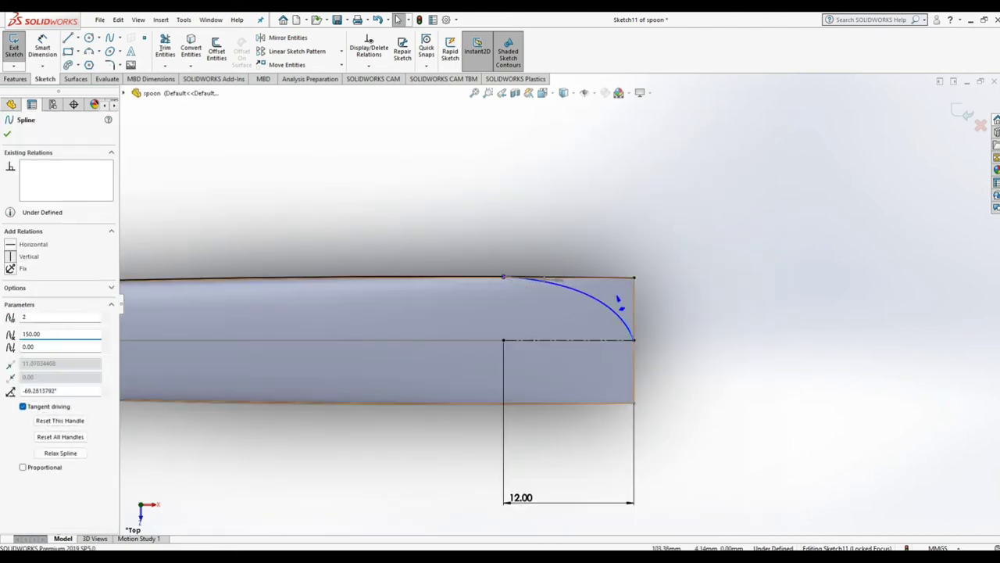
left_click_drag(503, 276, 575, 254)
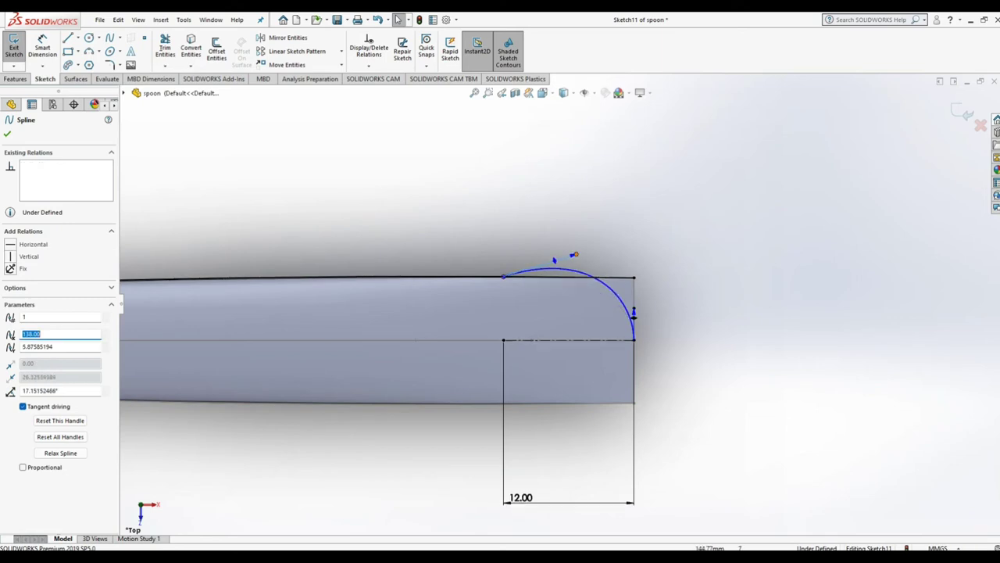
left_click(594, 277, "ctrl")
left_click(629, 230)
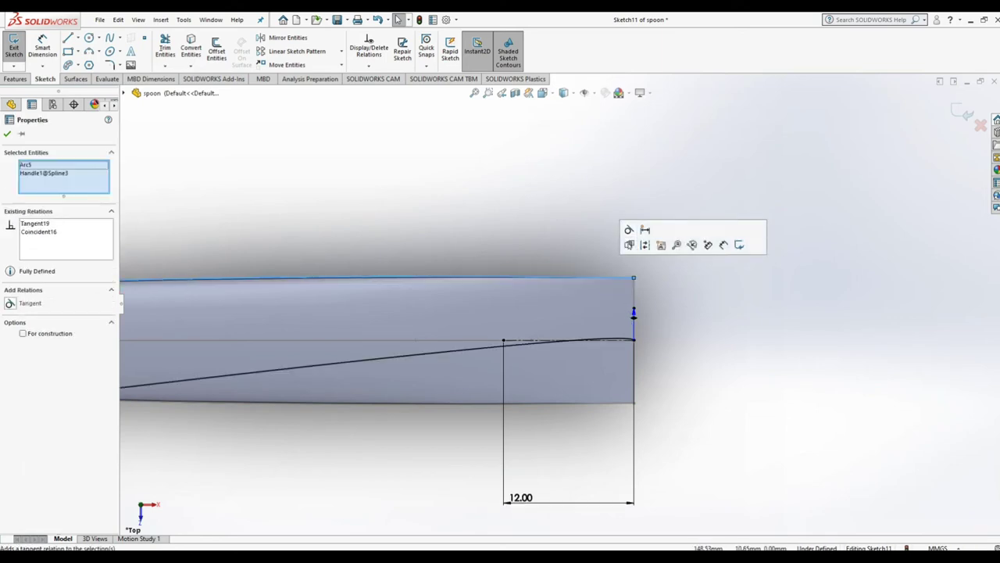
key("ctrl+z")
left_click_drag(574, 254, 590, 275)
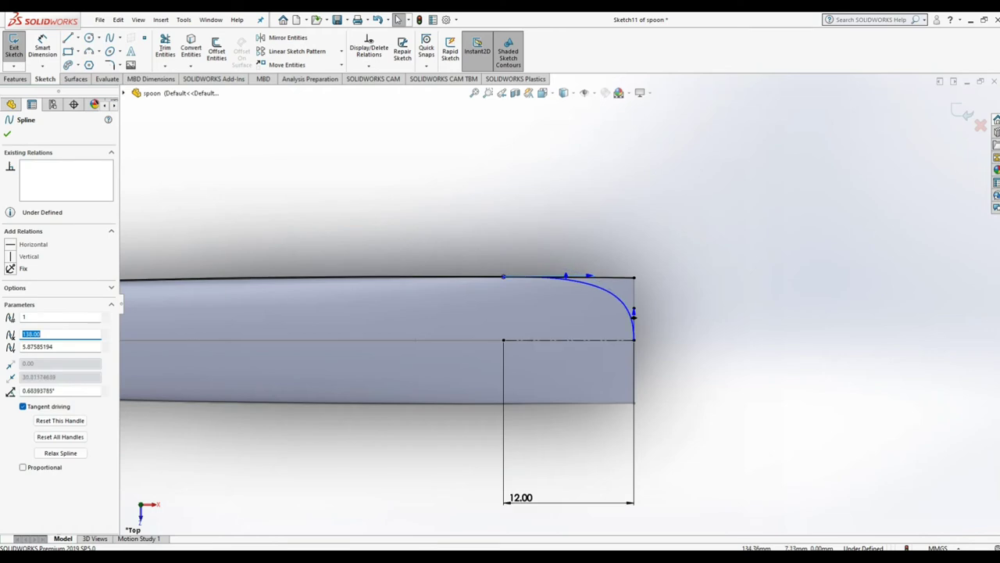
key("Escape")
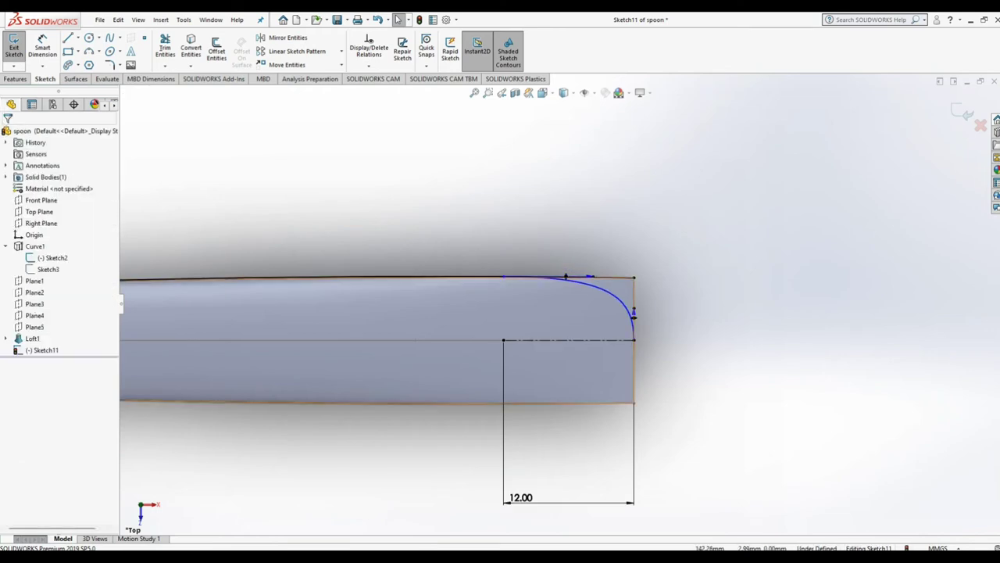
scroll(547, 297, "down", 1)
Step: Align the spline's upper end vertically with the centerline end and dimension the spline end's height to 10
left_click(42, 47)
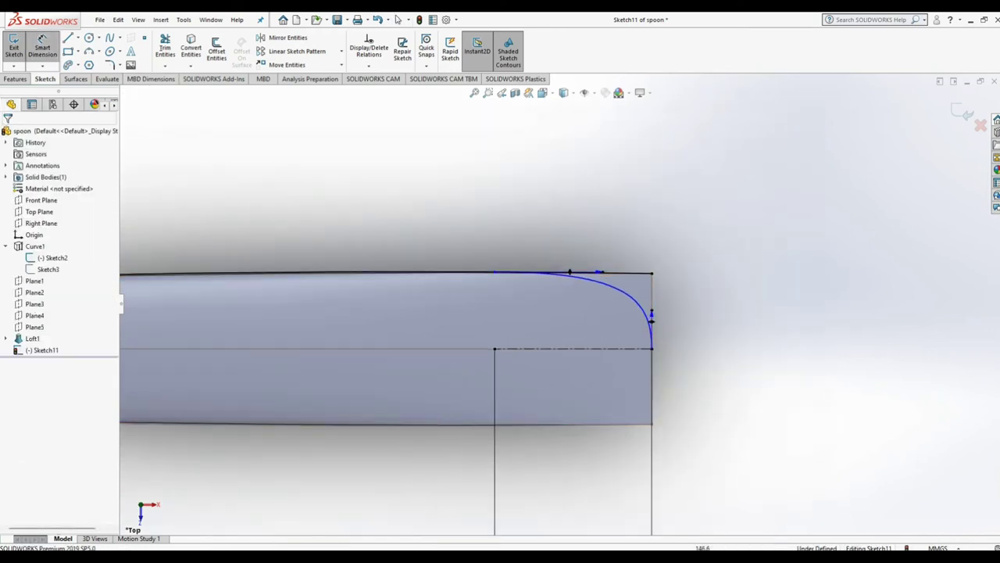
left_click(494, 272)
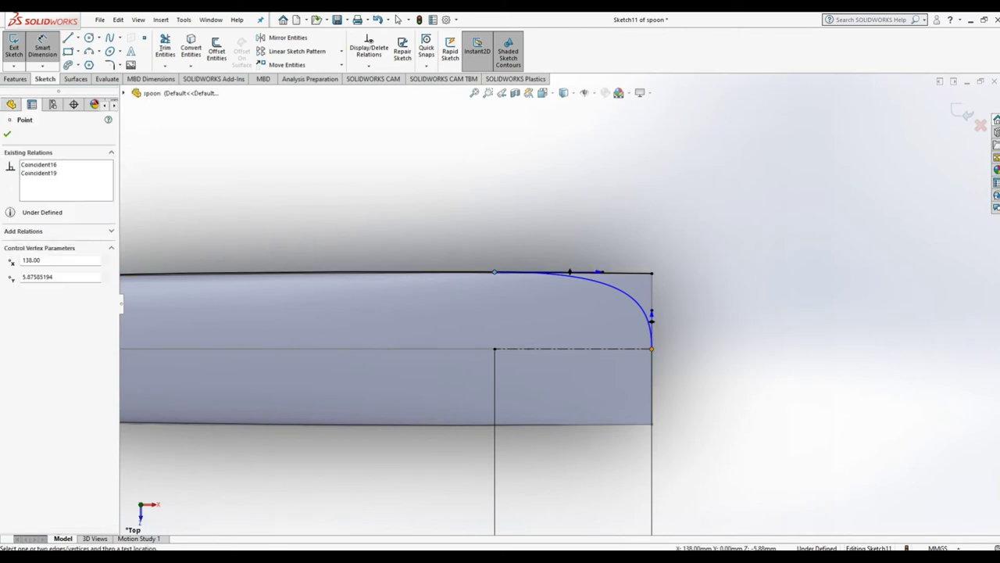
key("Escape")
key("Escape")
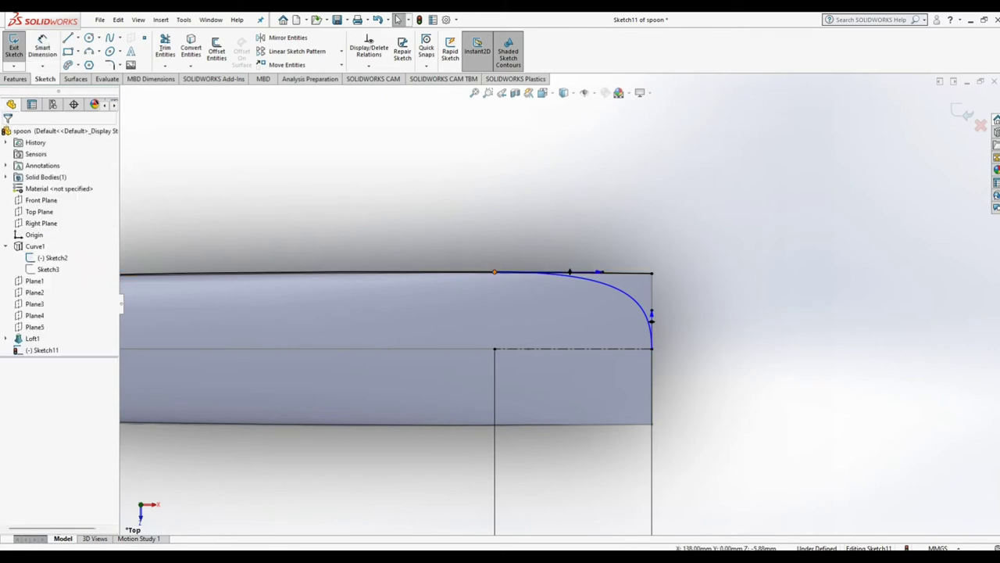
left_click(495, 272)
left_click(494, 349, "ctrl")
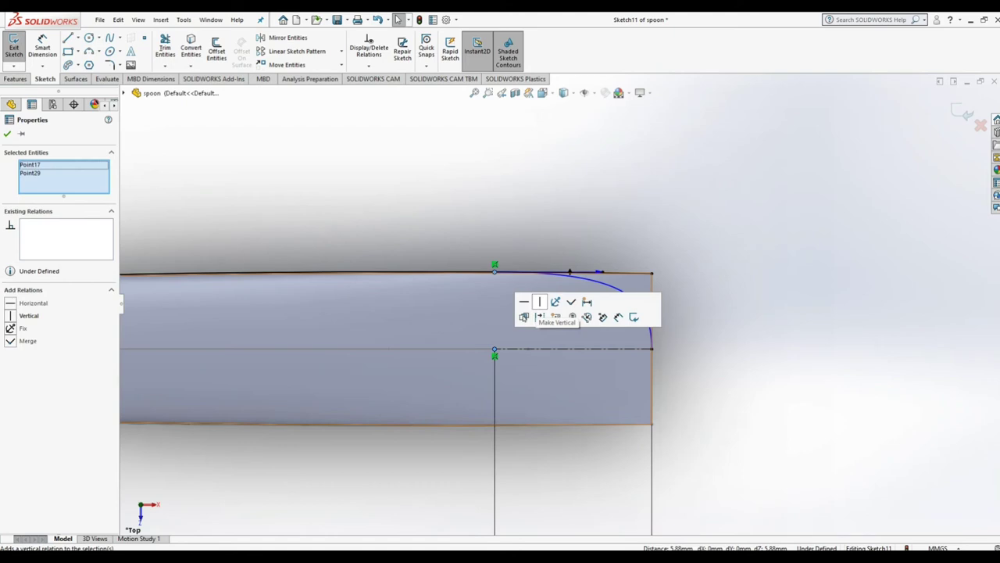
left_click(540, 302)
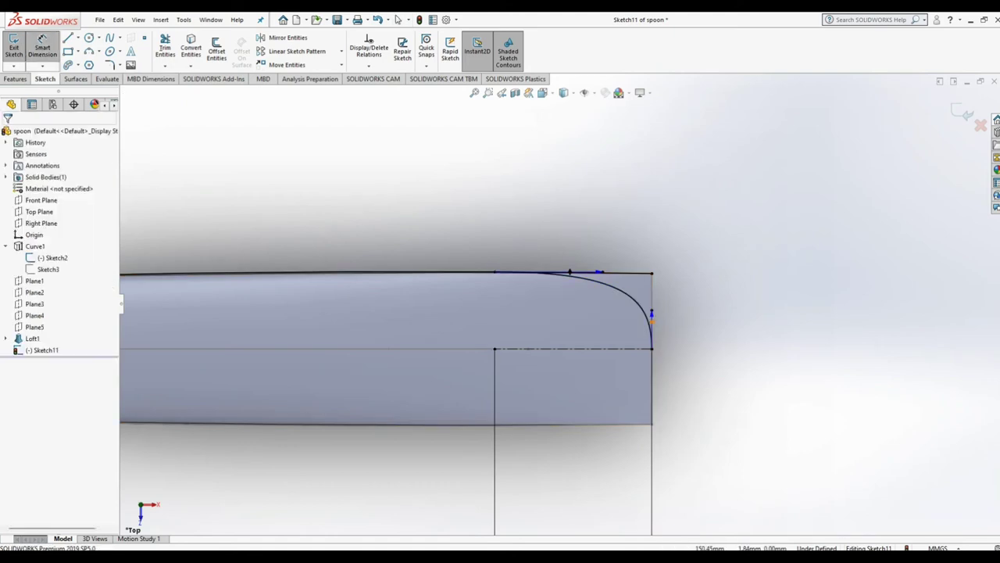
left_click(652, 315)
key("Escape")
left_click(648, 349)
left_click(681, 346)
key("Return")
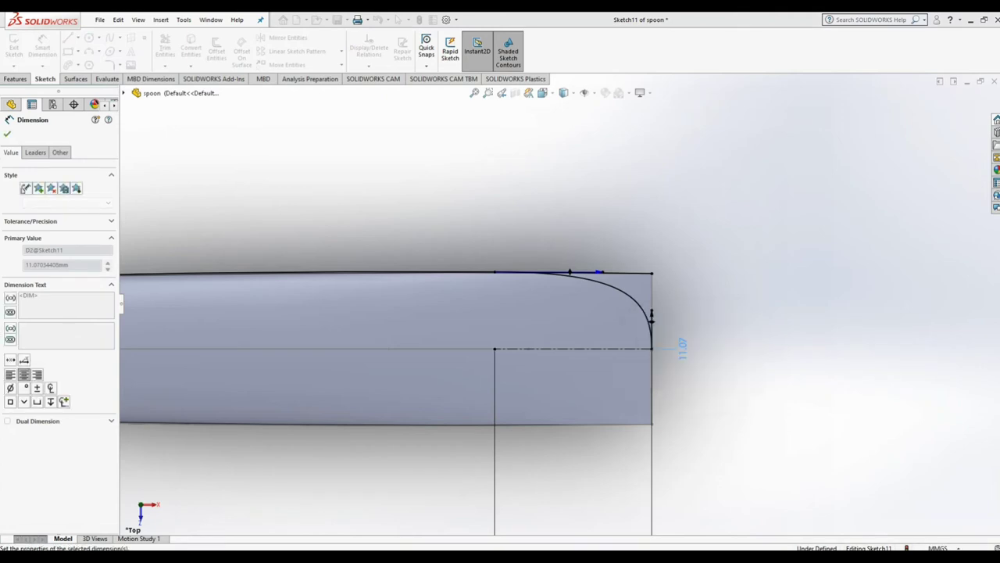
Step: Dimension the spline's tangent angle to 35 and end dimensioning
left_click(539, 272)
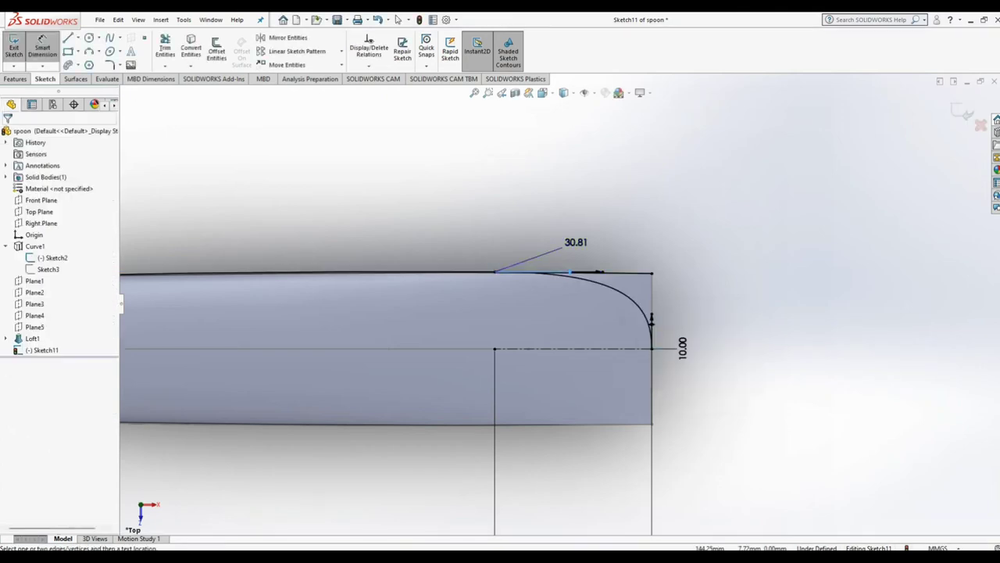
left_click(576, 244)
type("35")
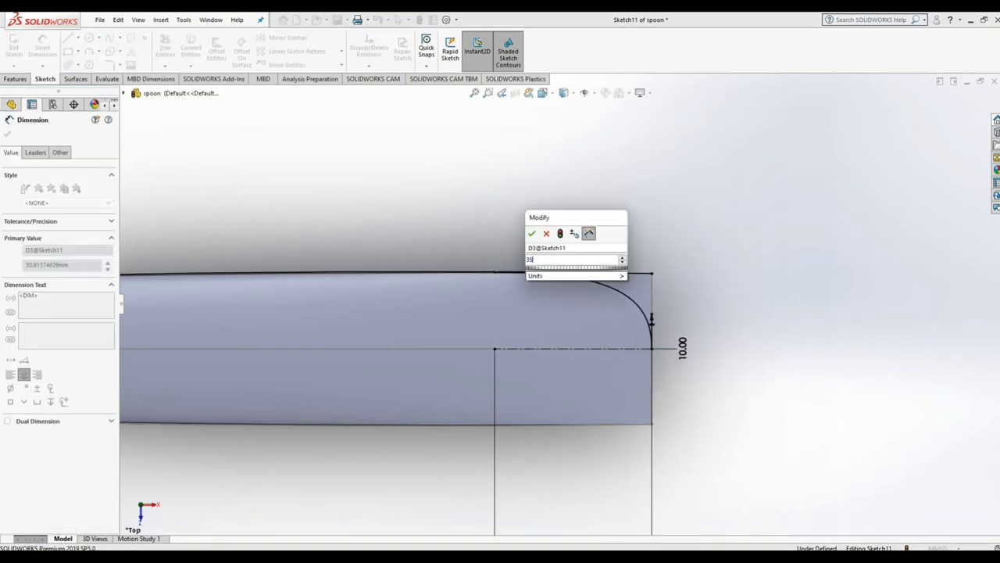
key("Return")
scroll(560, 304, "up", 4)
scroll(568, 366, "down", 1)
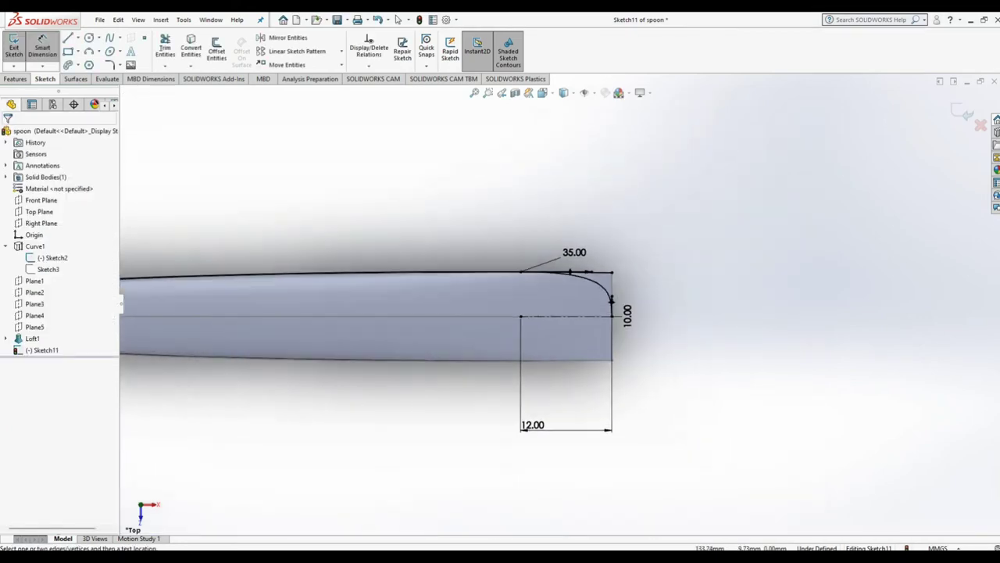
right_click(457, 185)
left_click(398, 19)
Step: Mirror the handle-end spline about the centreline to round both edges
left_click(217, 51)
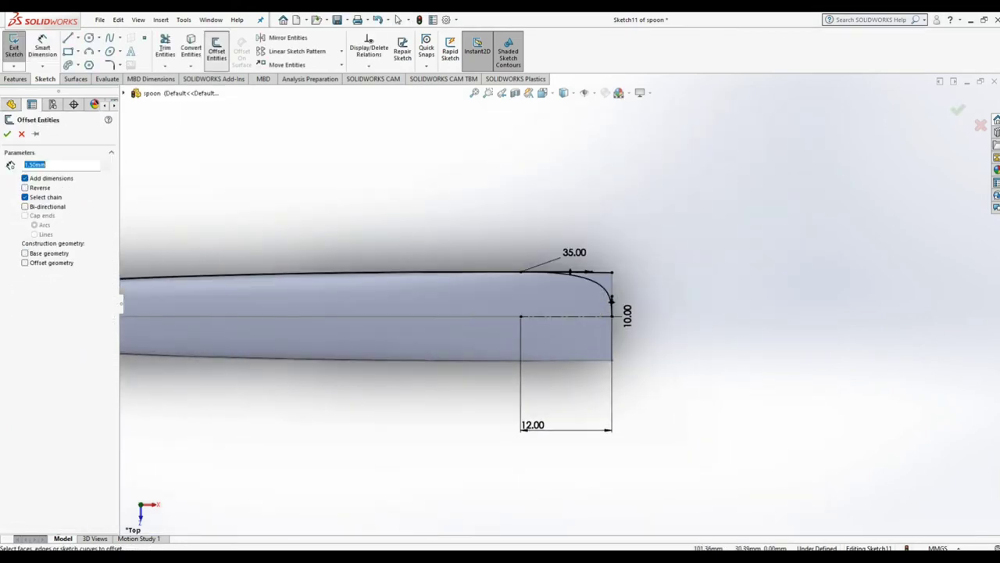
key("Escape")
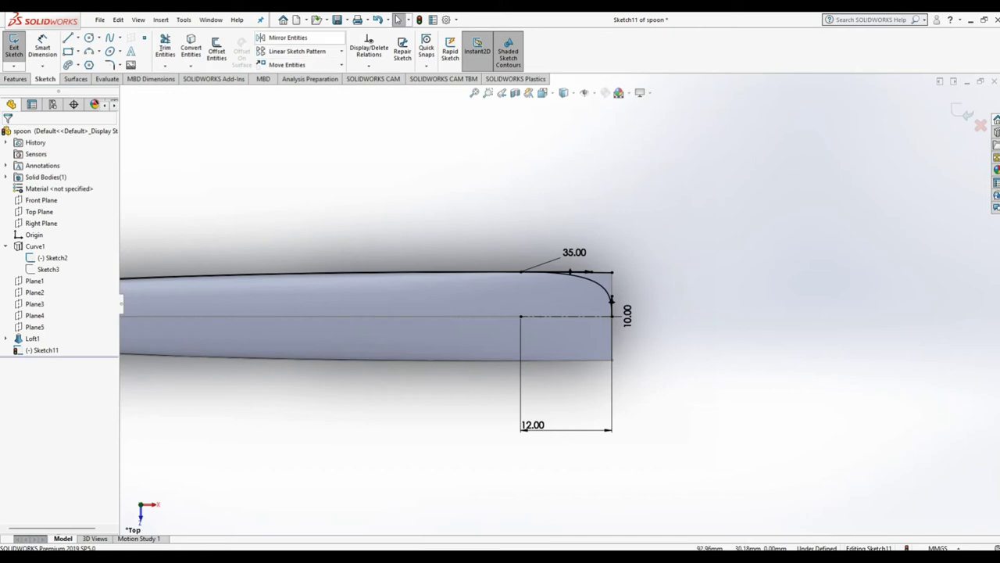
left_click(287, 38)
left_click(563, 272)
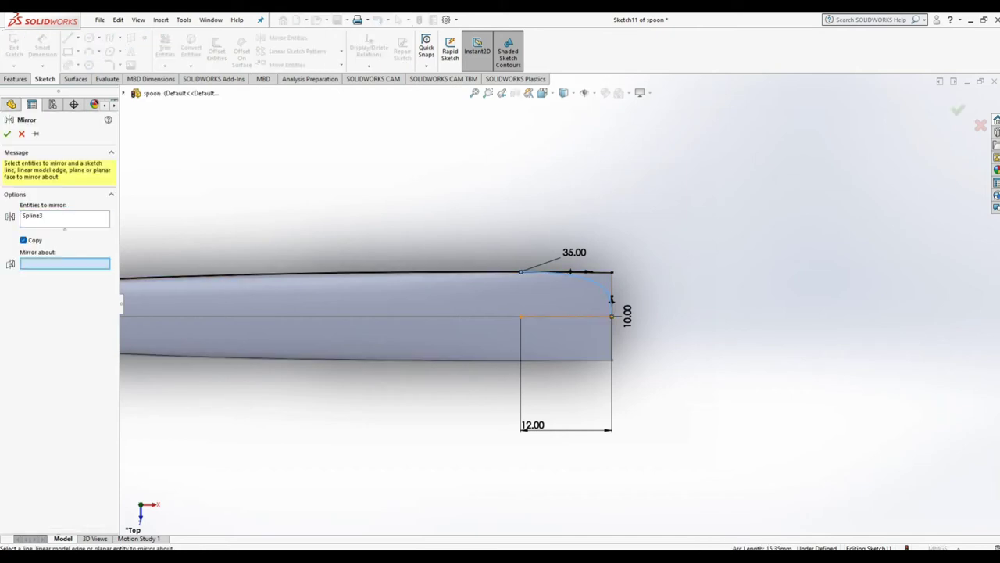
left_click(602, 316)
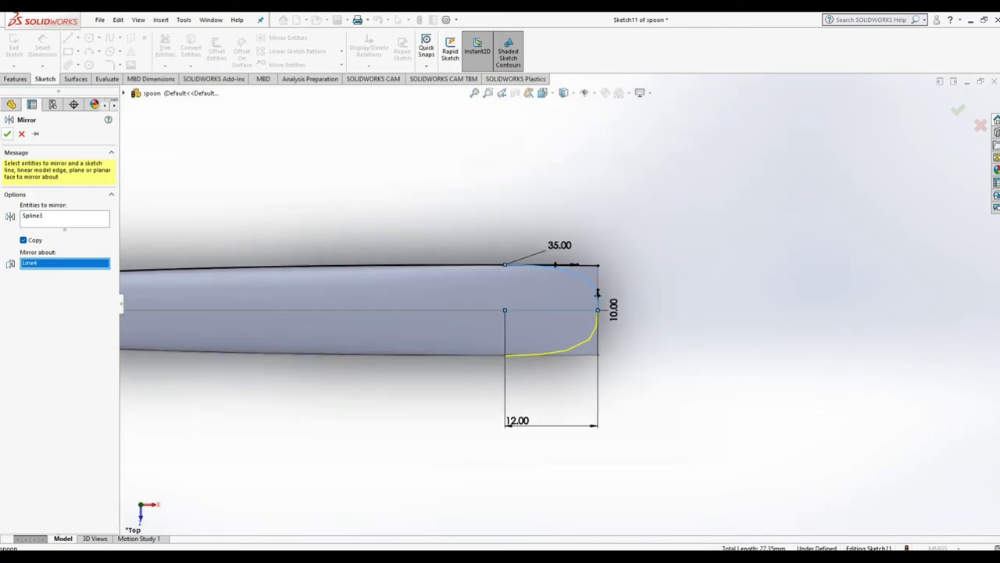
key("Return")
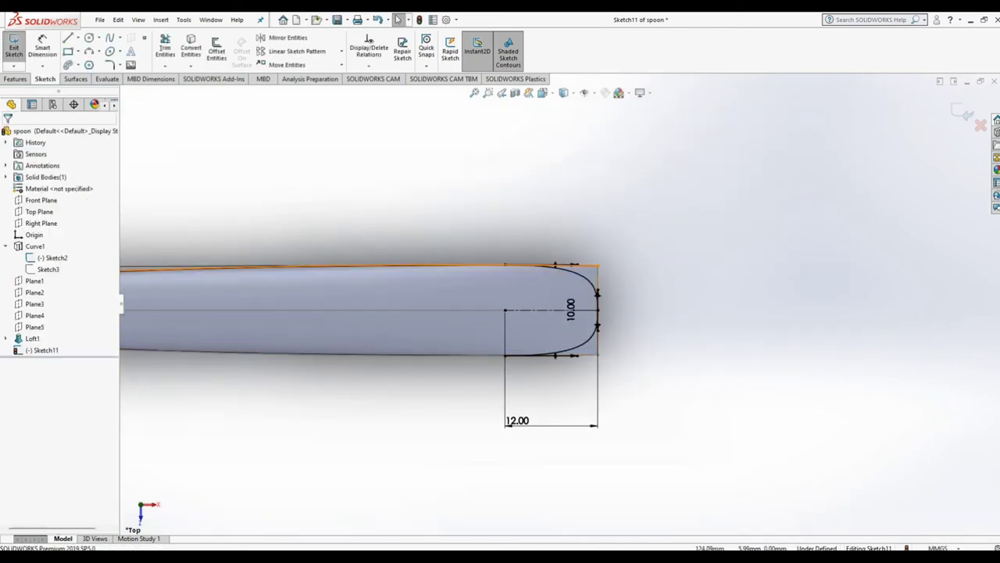
Step: Change the 35.00 dimension on the tip curve to 30
left_click(505, 265)
key("Escape")
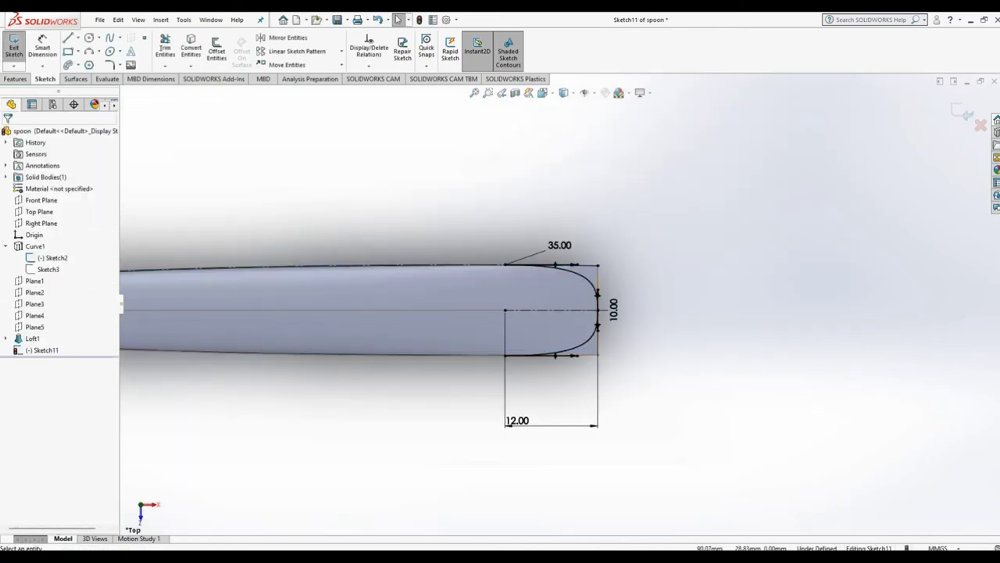
left_click(68, 37)
key("Escape")
double_click(559, 245)
type("30")
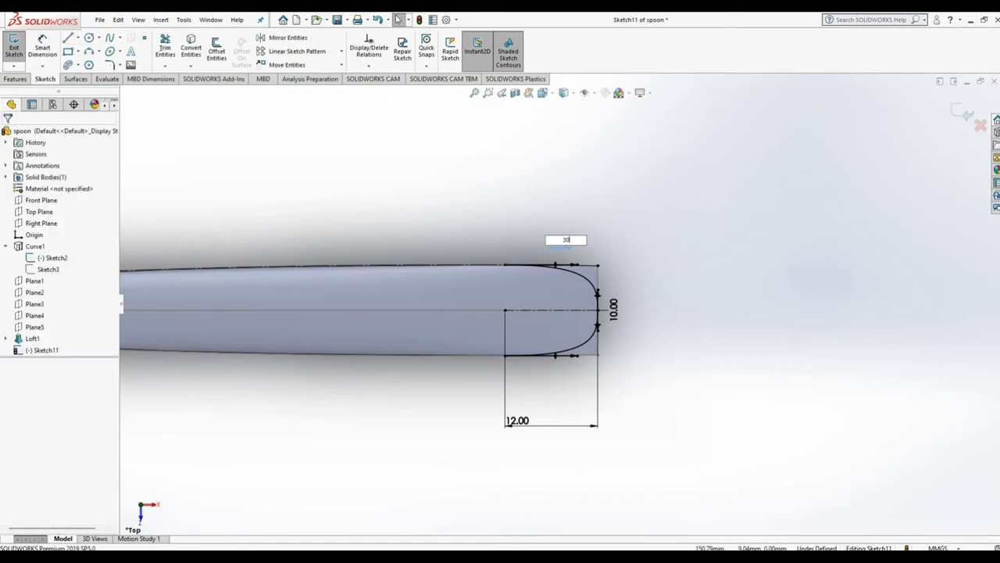
key("Return")
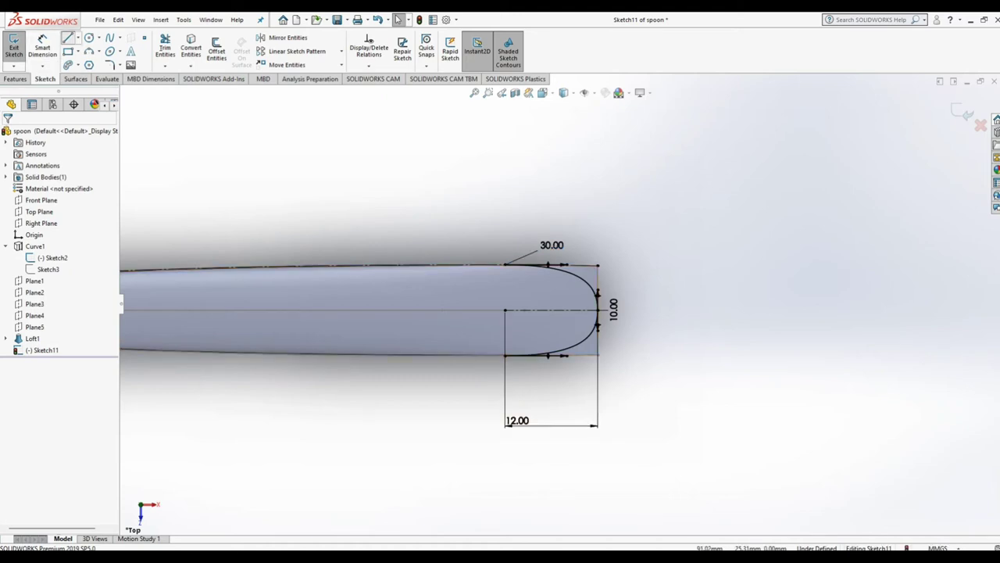
Step: Draw four lines boxing the region beyond the handle tip
left_click(68, 38)
left_click(505, 220)
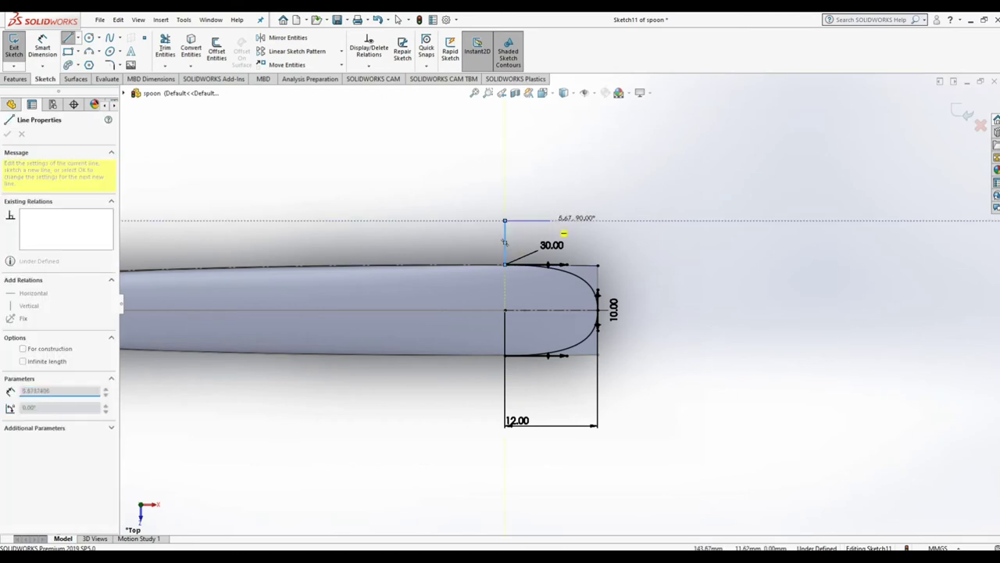
left_click(645, 220)
left_click(646, 384)
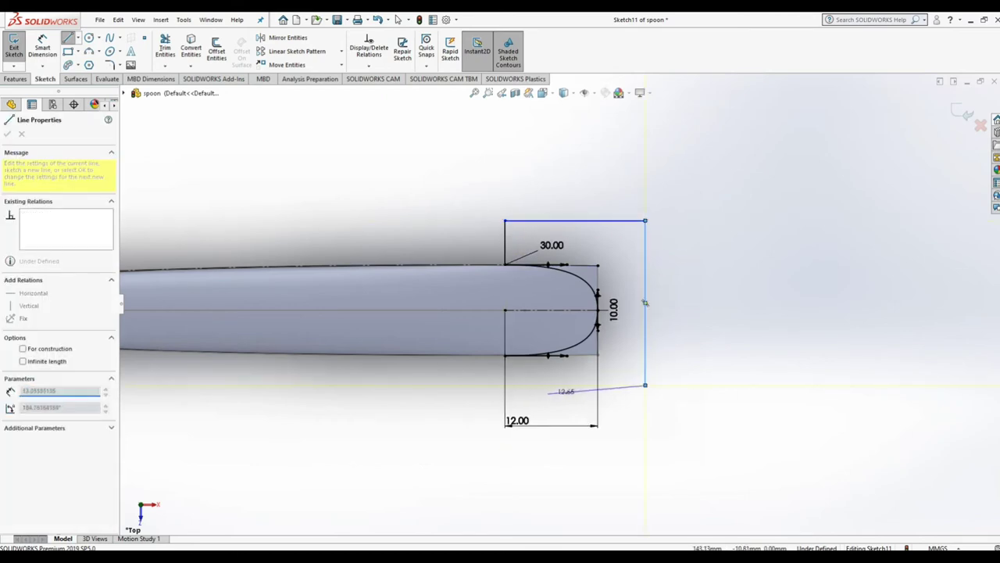
left_click(511, 384)
right_click(485, 322)
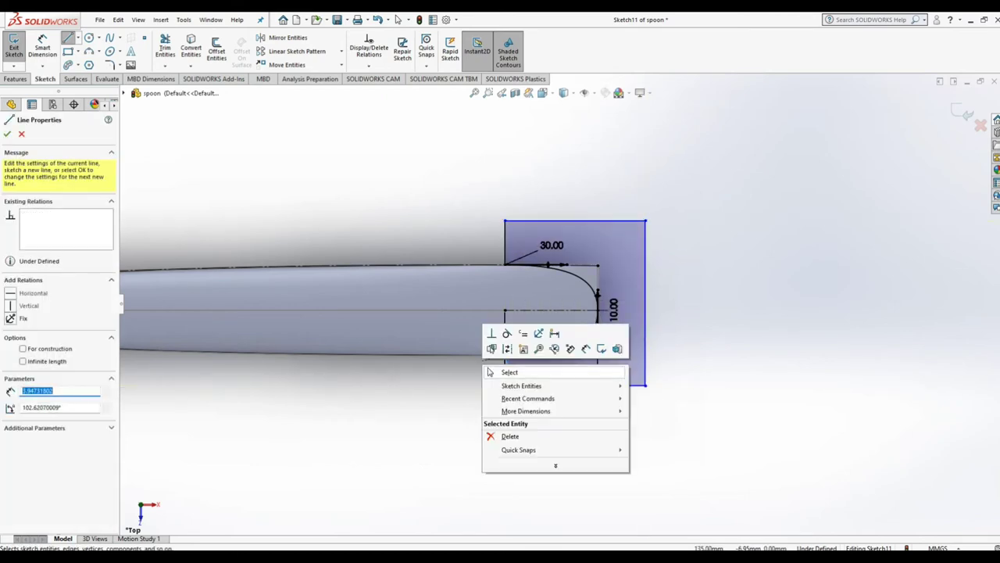
left_click(505, 370)
key("f")
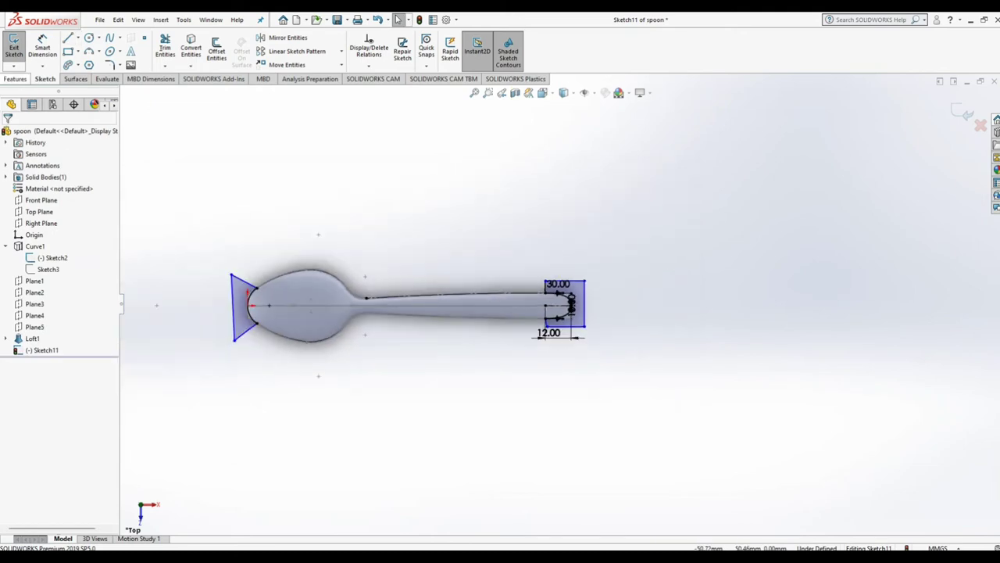
Step: Extrude-cut Sketch11 Through All in the reversed direction to round the spoon ends
left_click(15, 79)
left_click(155, 48)
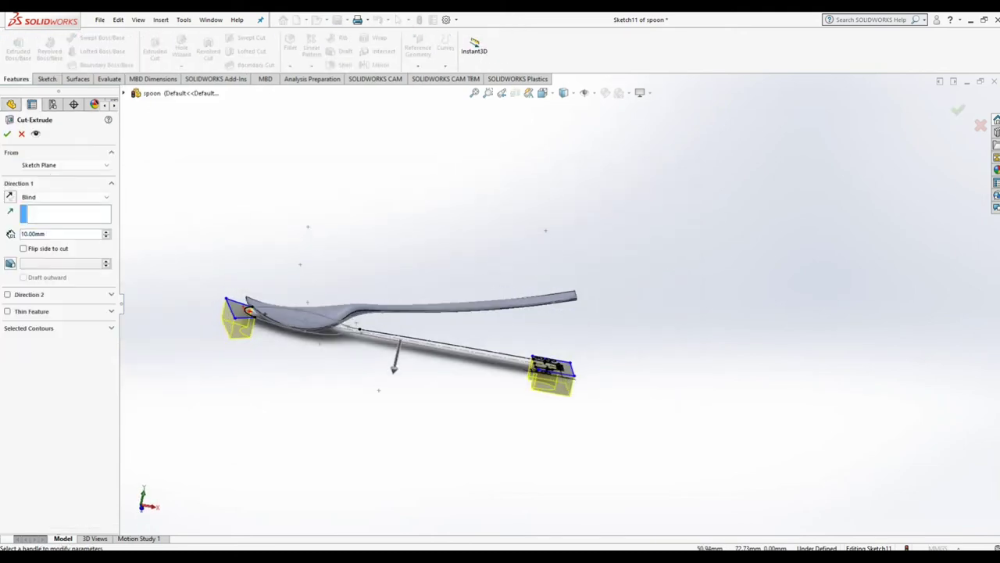
left_click(65, 197)
left_click(39, 206)
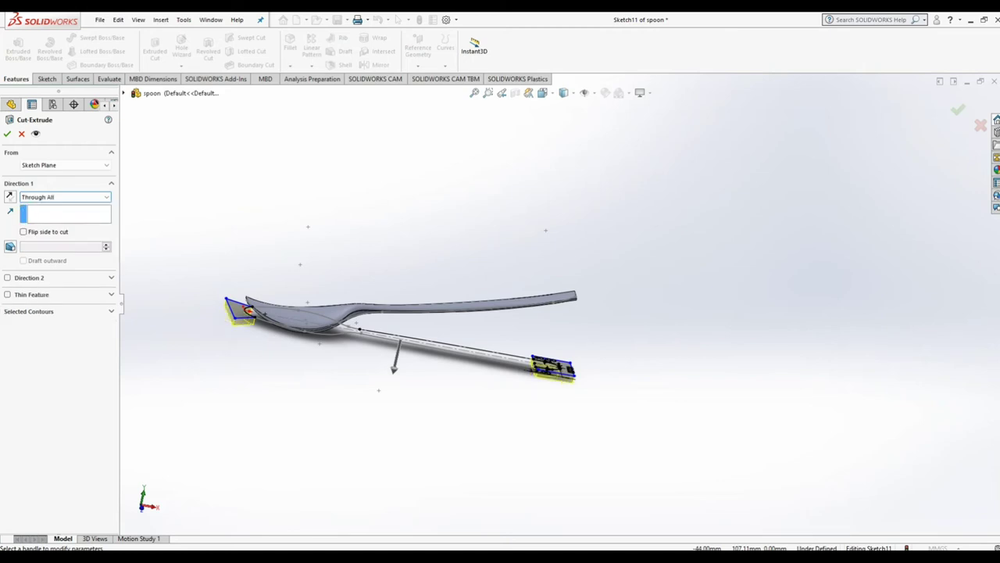
left_click(10, 196)
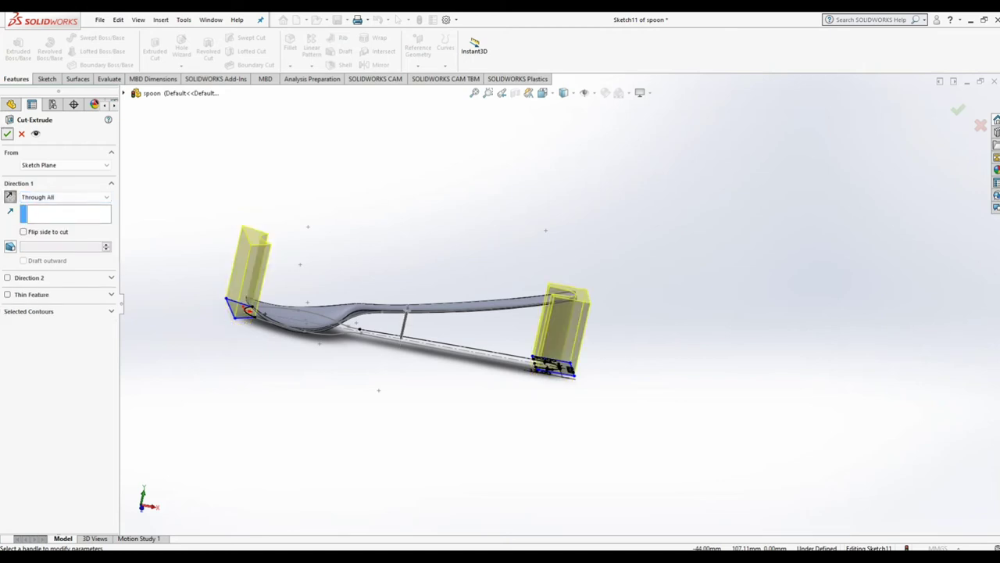
key("Return")
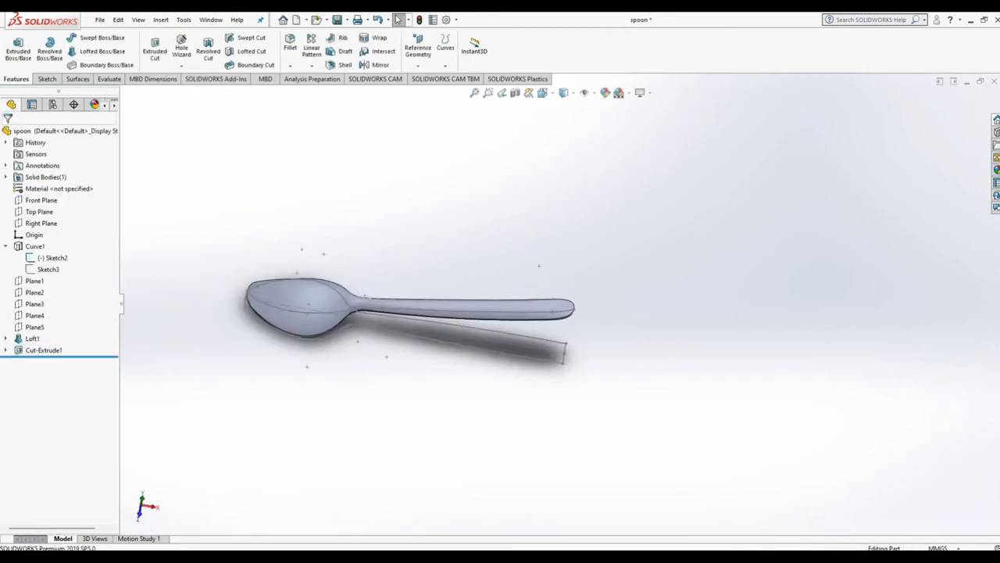
Step: Hide the Sketch2 outline and begin Sketch12 on the Front Plane
middle_click_drag(406, 312, 410, 320)
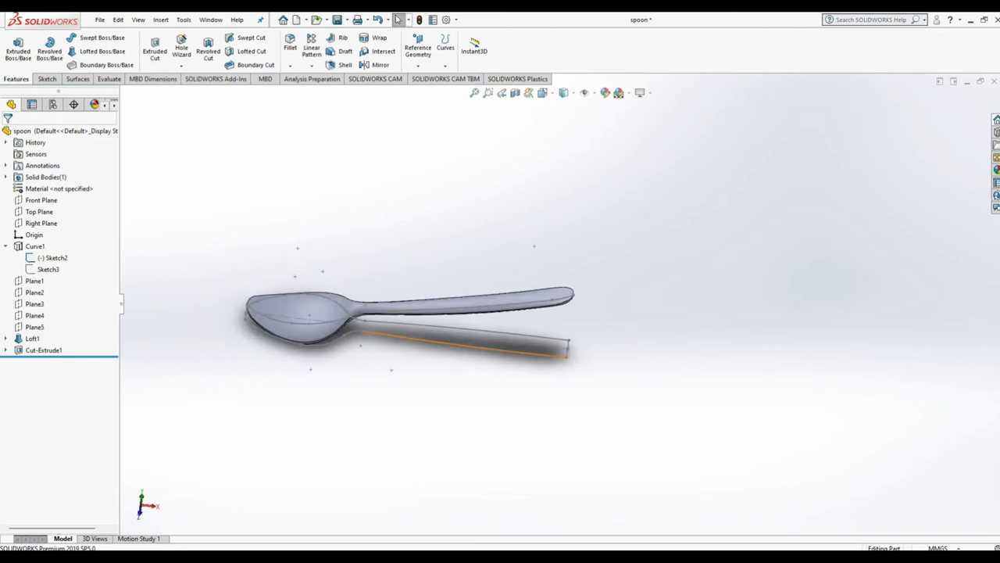
left_click(469, 343)
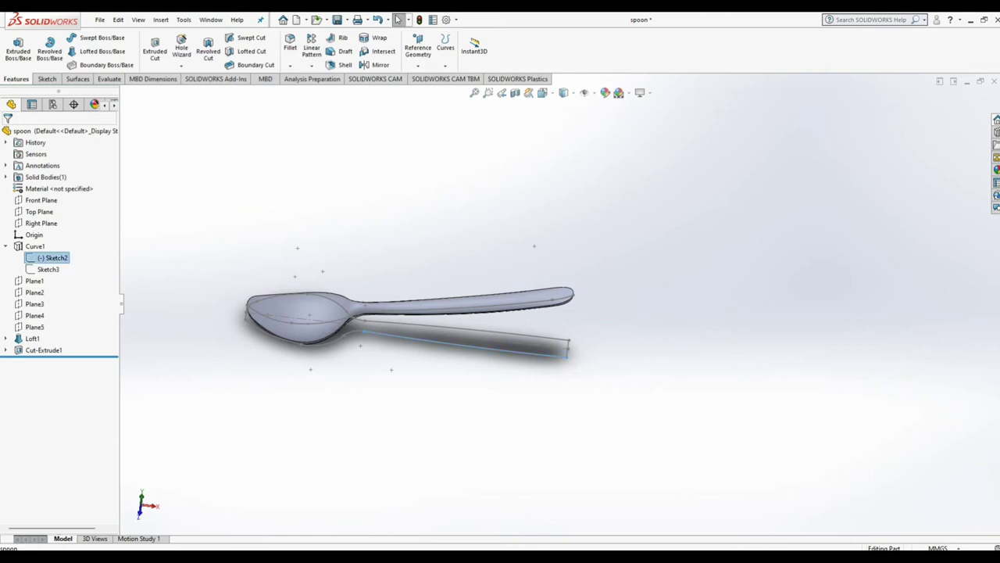
left_click(477, 296)
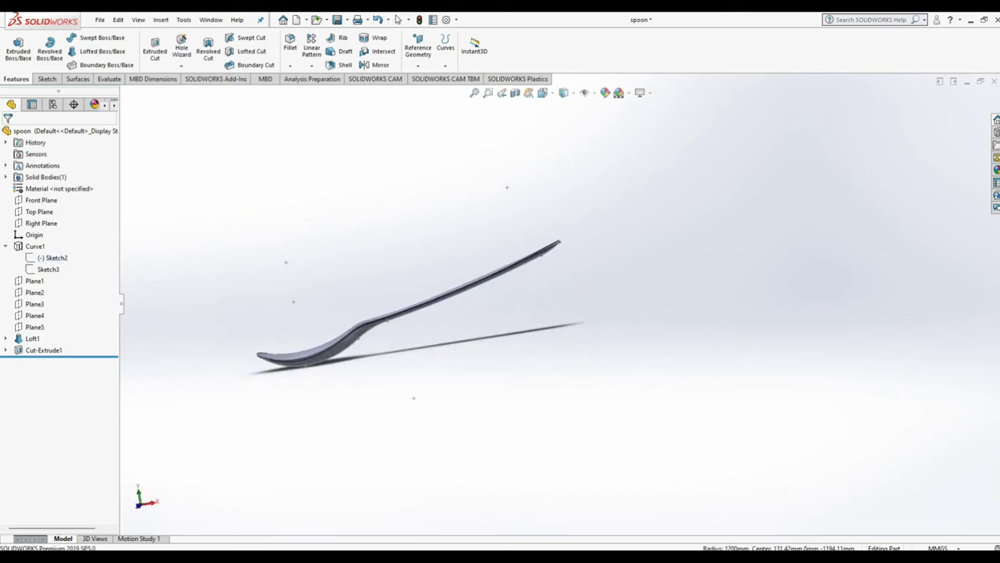
left_click(41, 200)
left_click(56, 186)
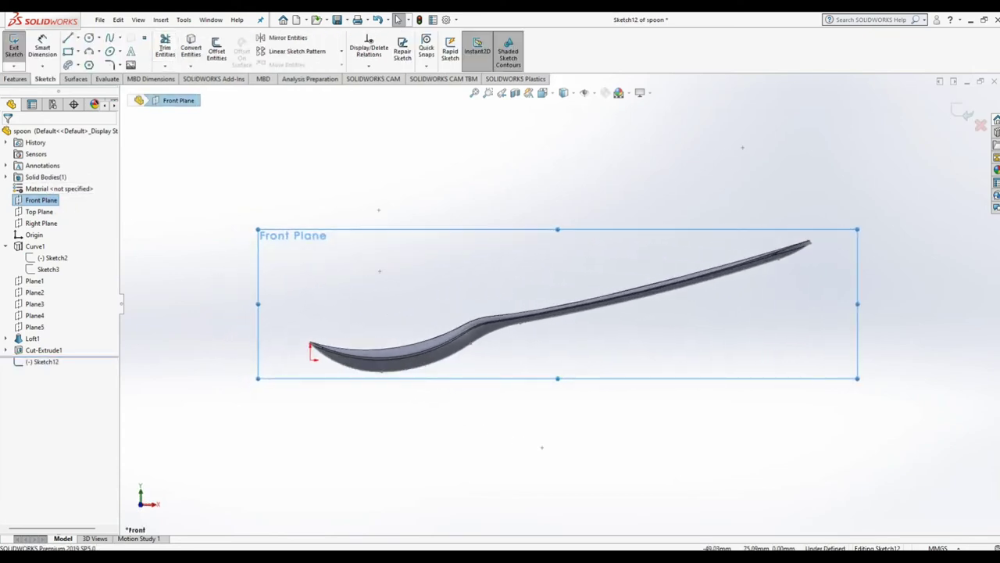
Step: Offset the bowl's lower edge chain 1.00 mm inward into Sketch12, then exit the sketch
left_click(216, 51)
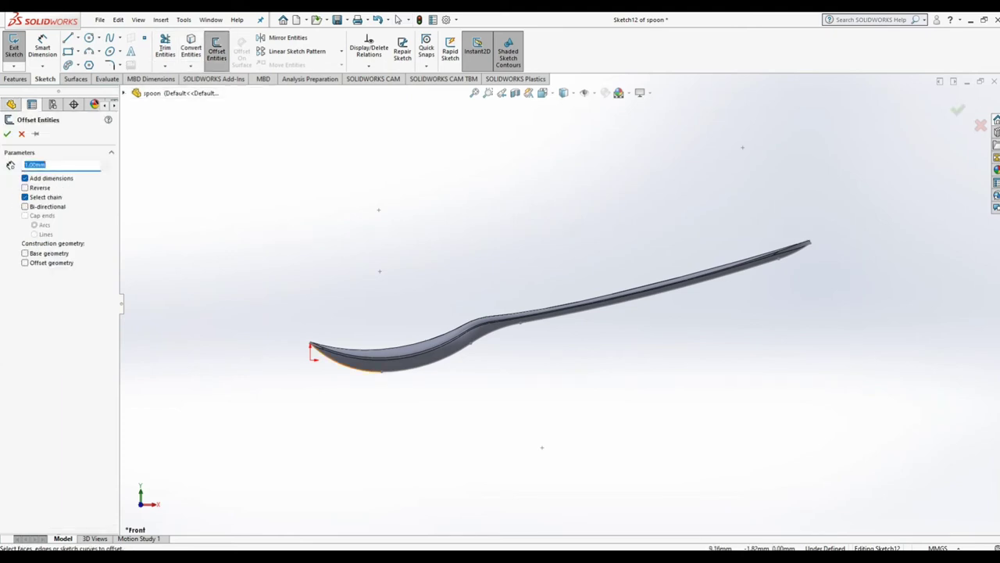
left_click(375, 368)
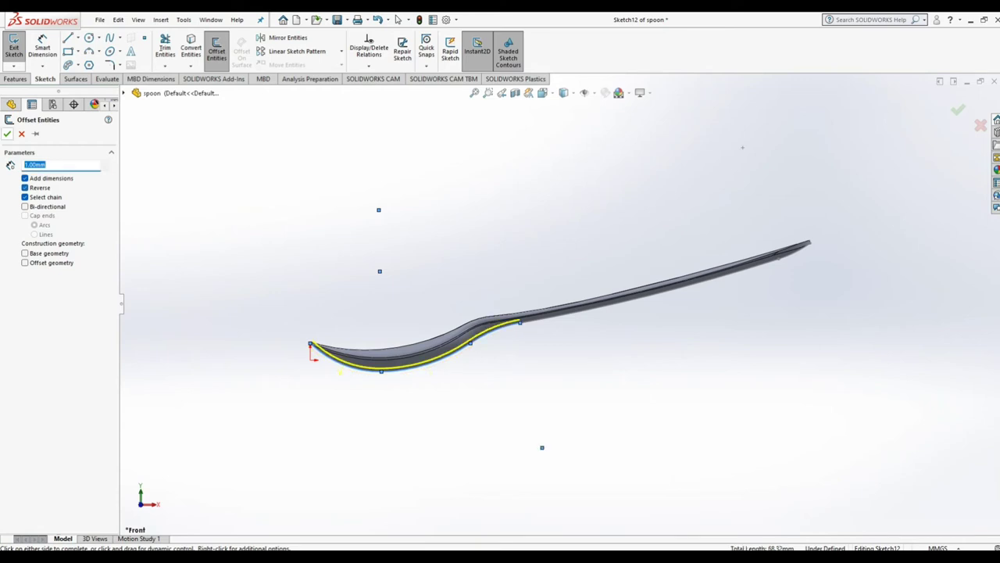
left_click(487, 329)
scroll(500, 324, "up", 2)
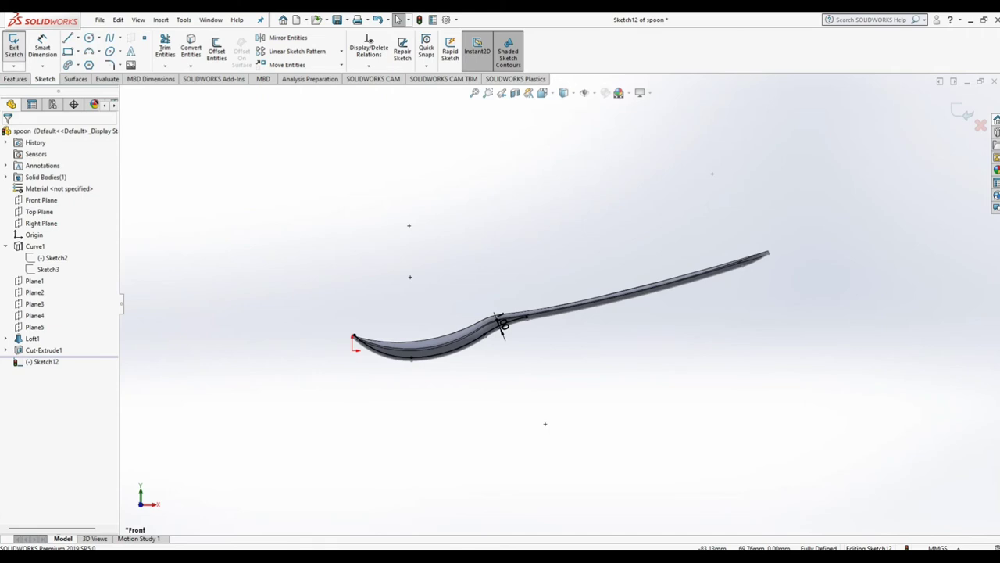
key("ctrl+b")
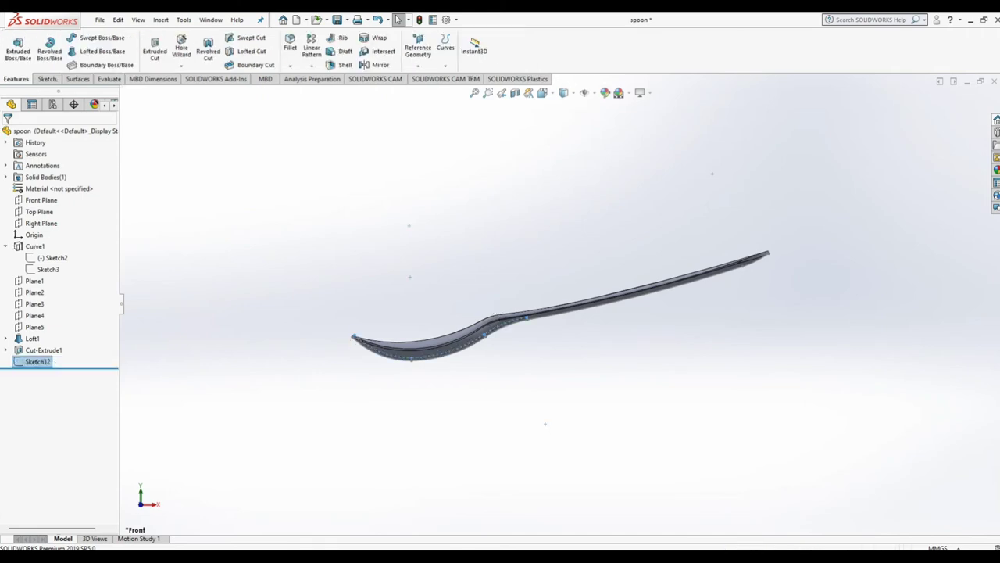
Step: Roll the model back before Sketch12 and look straight down onto the Top Plane
key("Down")
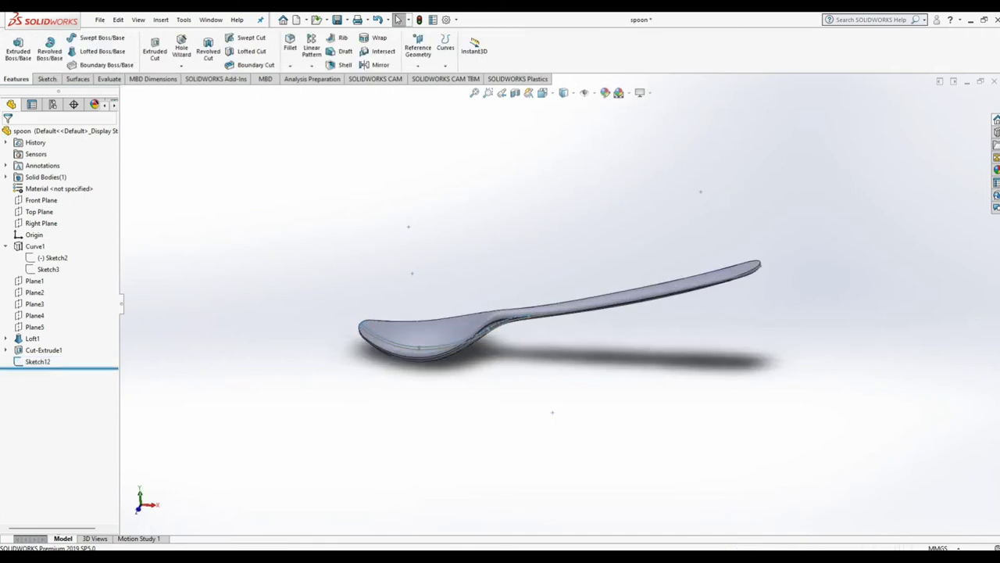
key("Up")
left_click(39, 211)
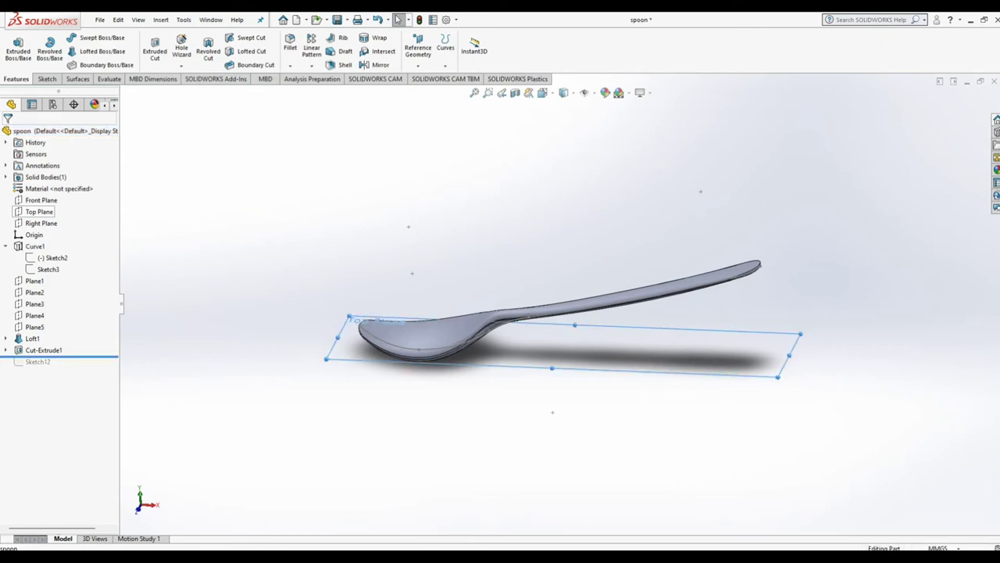
key("Down")
key("ctrl+8")
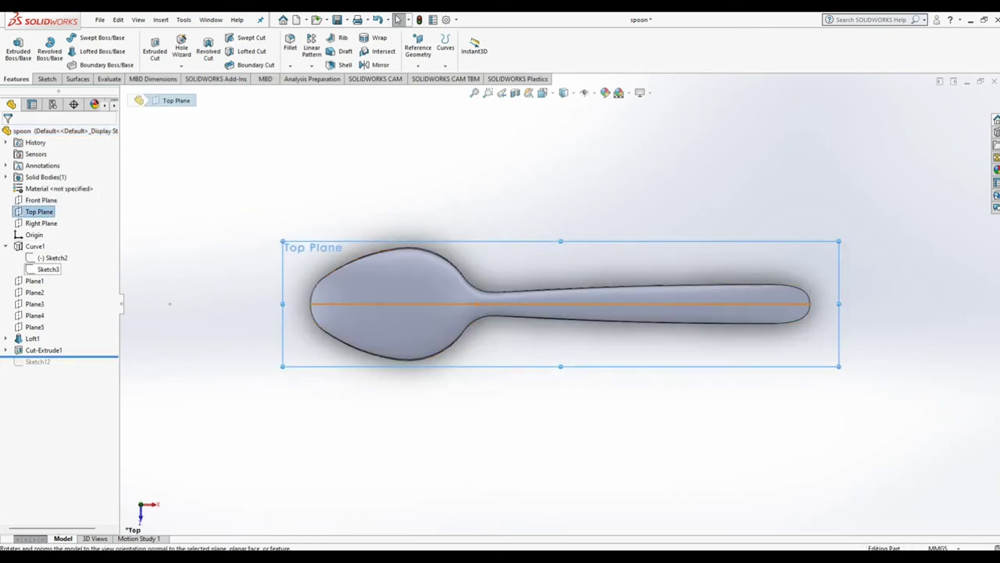
Step: Show the spoon outline sketch again and start a new sketch on the Top Plane
left_click(52, 258)
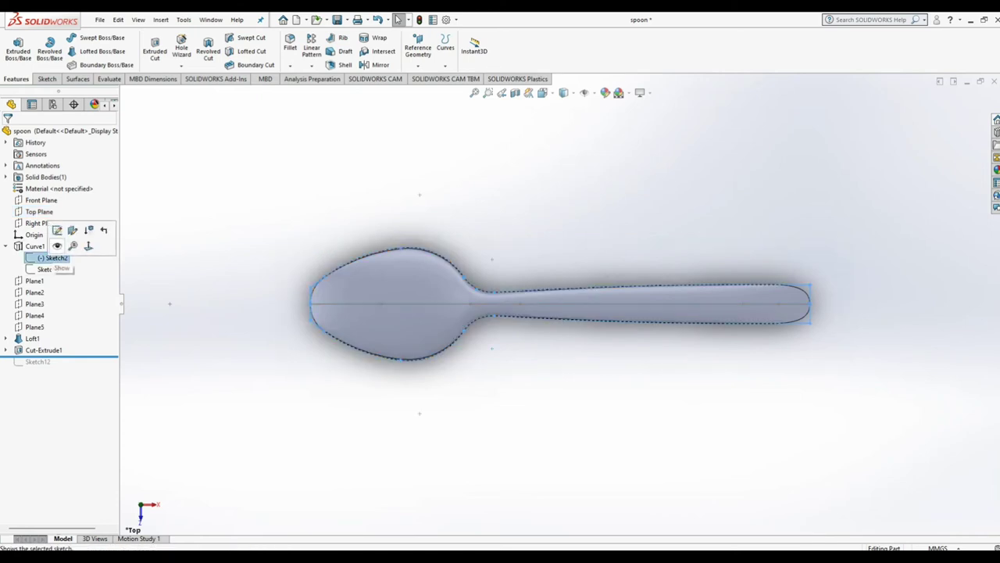
left_click(47, 231)
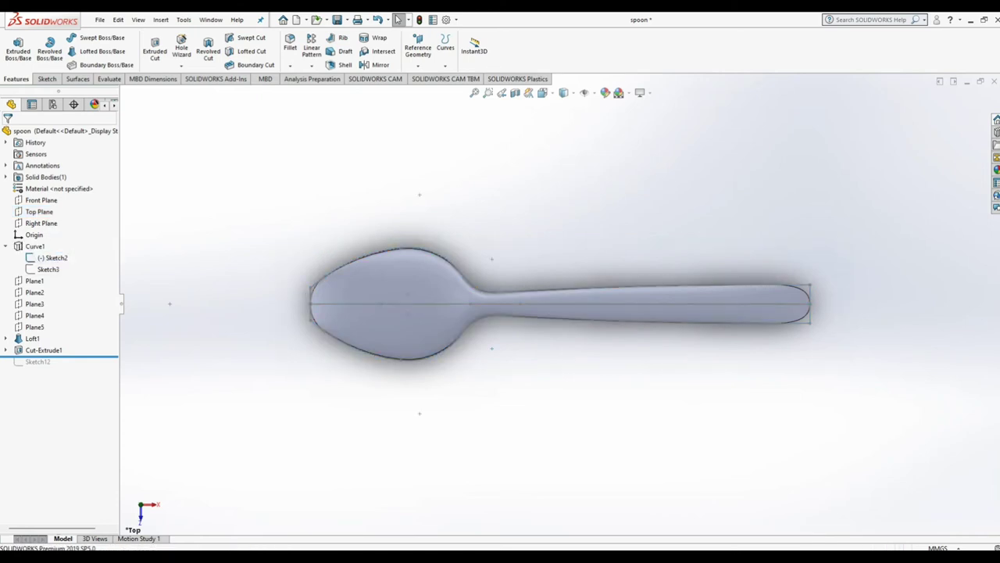
left_click(47, 78)
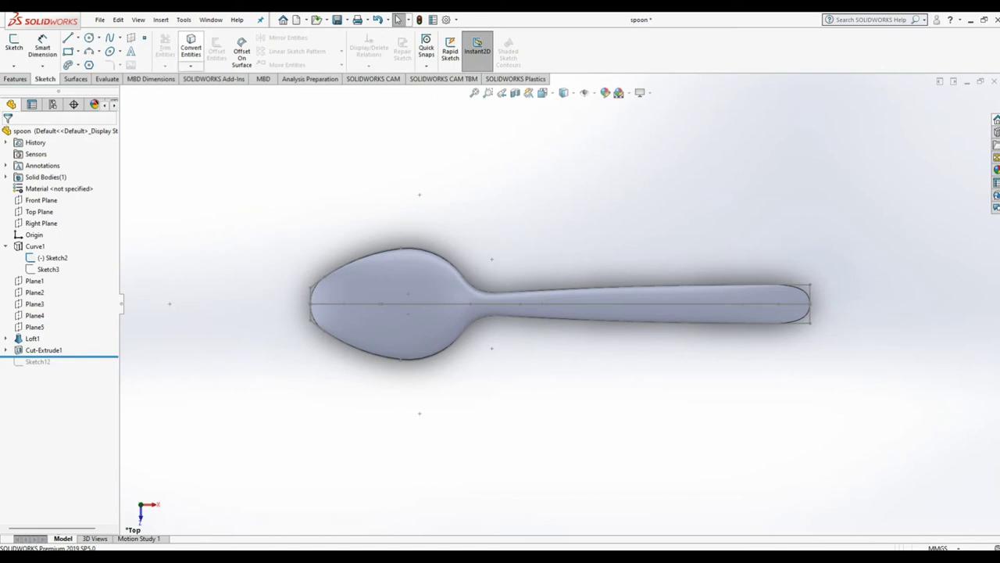
left_click(39, 212)
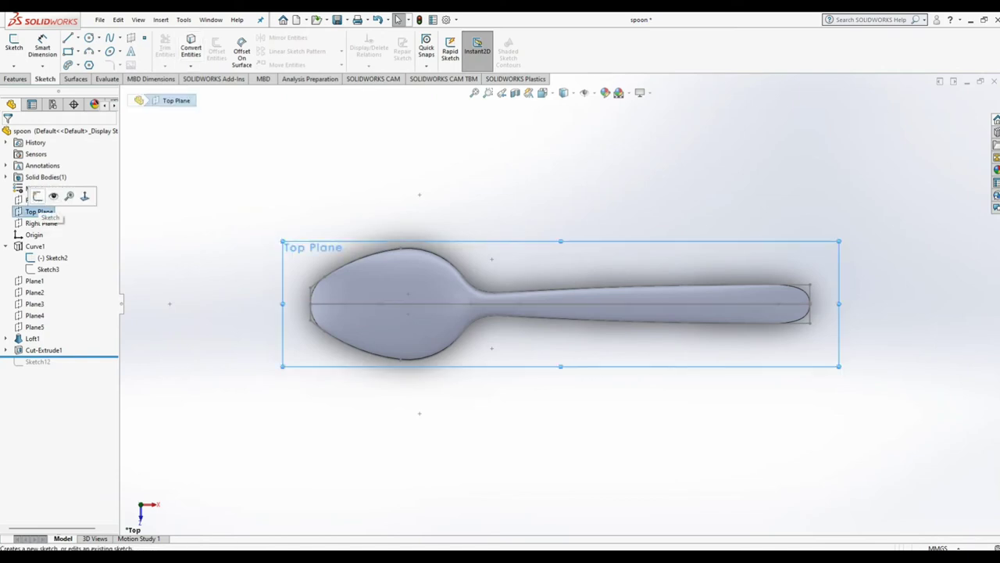
left_click(47, 195)
left_click(216, 48)
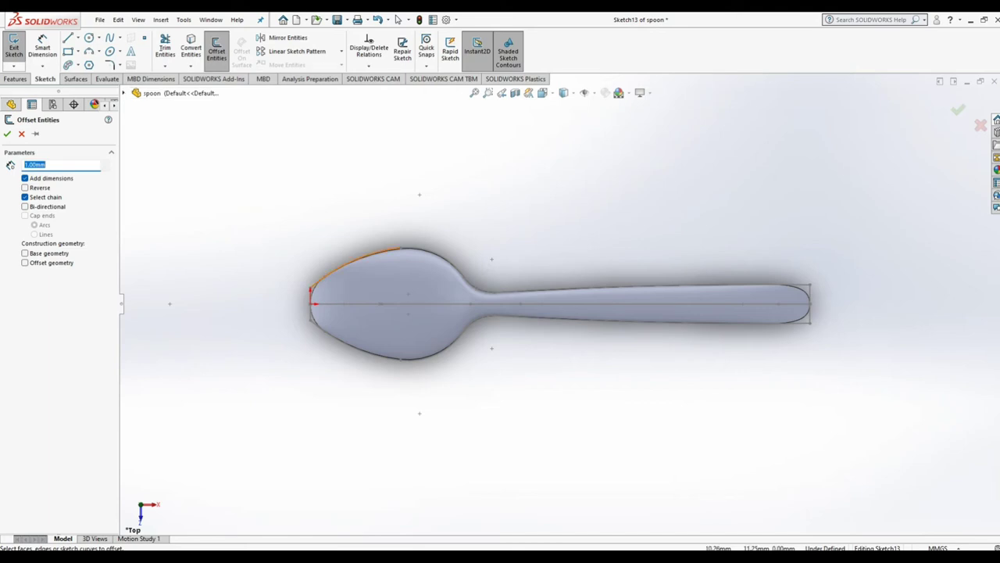
Step: Offset the whole spoon outline chain 1.50 mm to the inside with Reverse checked
left_click(356, 260)
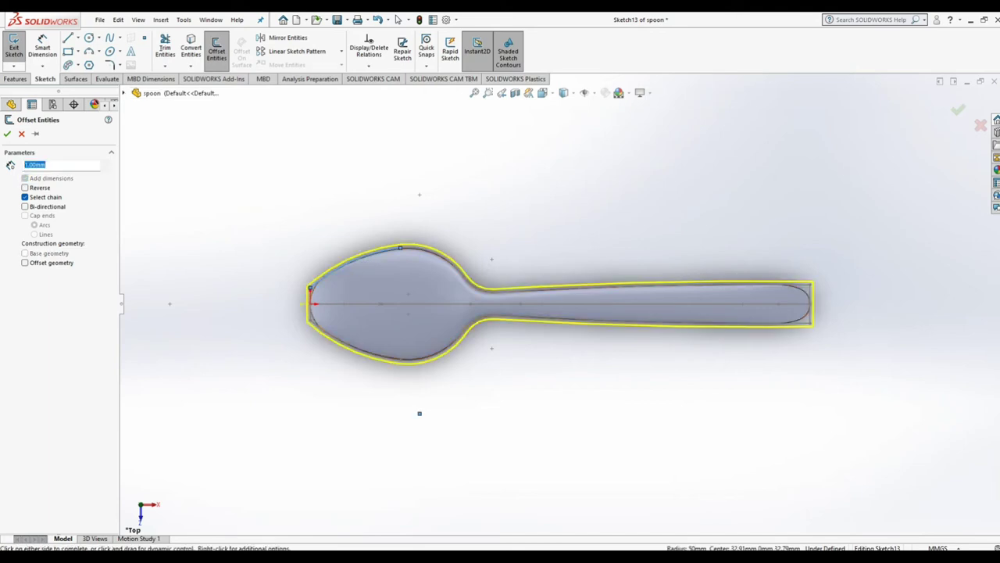
left_click(25, 188)
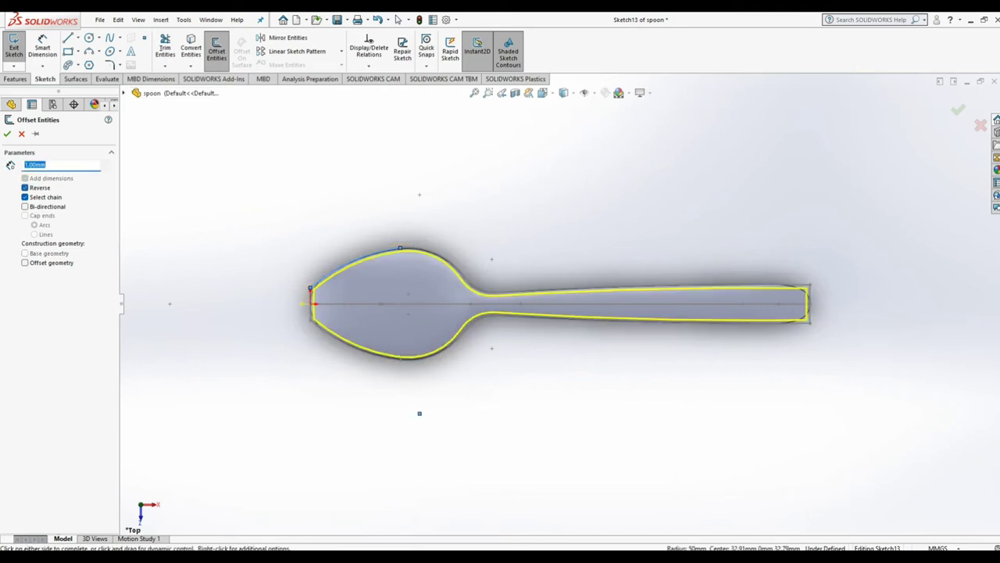
type("1.5")
key("Return")
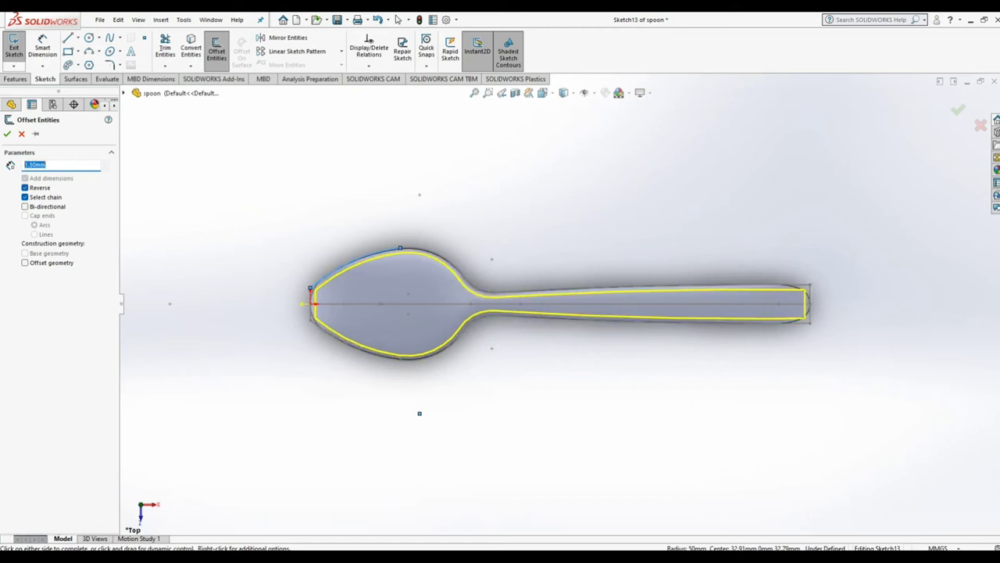
scroll(272, 311, "down", 5)
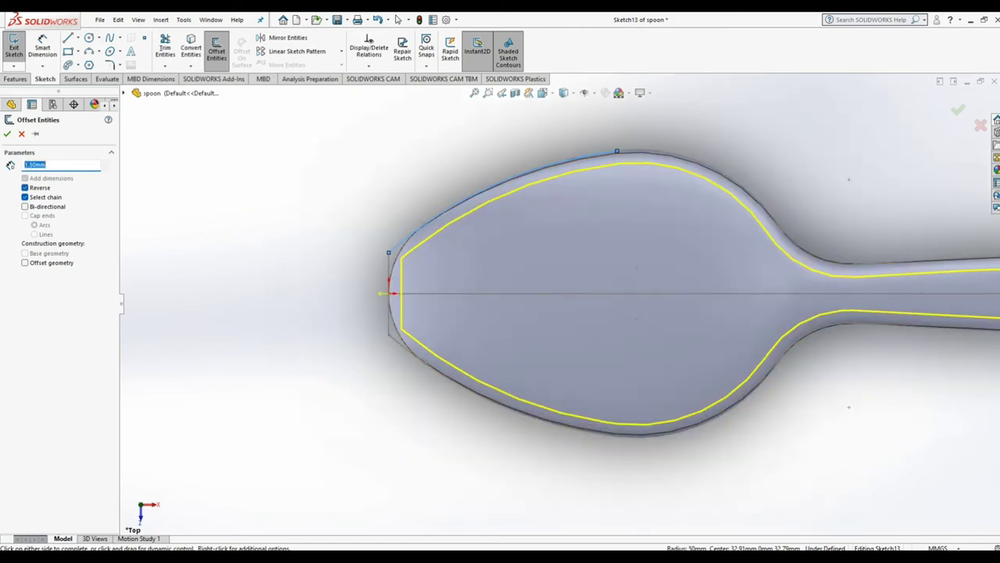
scroll(512, 310, "up", 2)
left_click(449, 295)
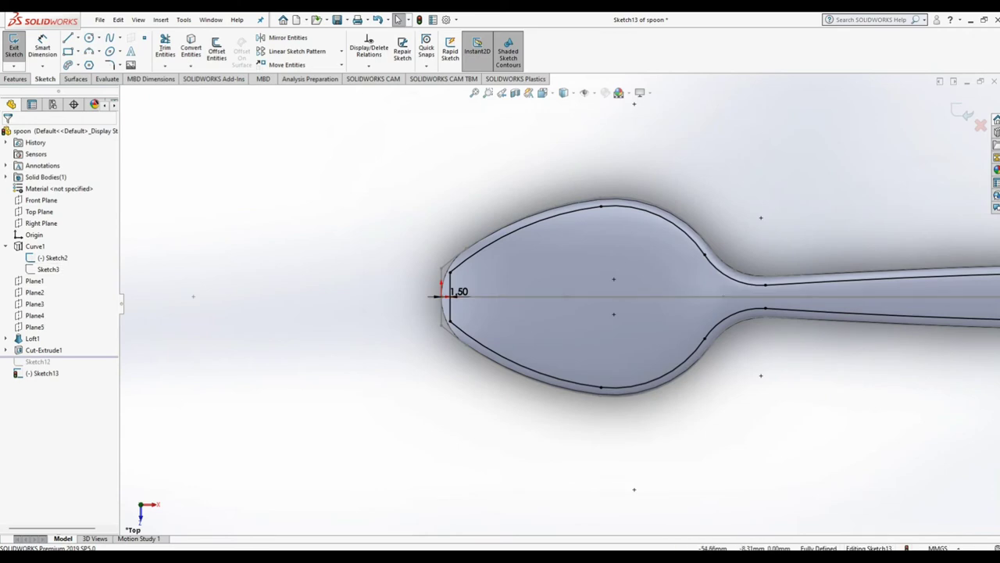
Step: Hide the triangle sketch under Cut-Extrude1 to the left of the spoon
left_click(7, 351)
scroll(477, 290, "down", 1)
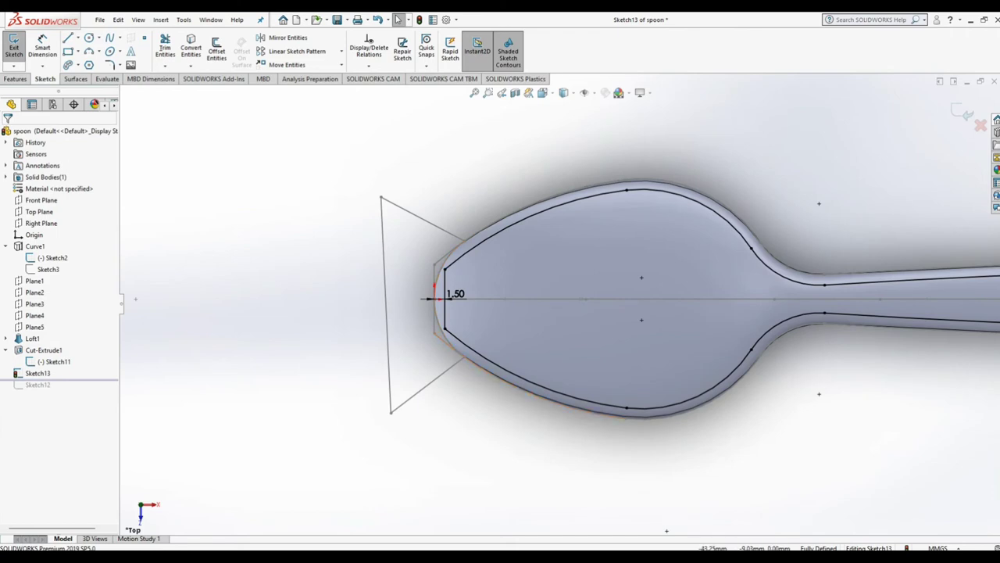
left_click(55, 361)
left_click(72, 345)
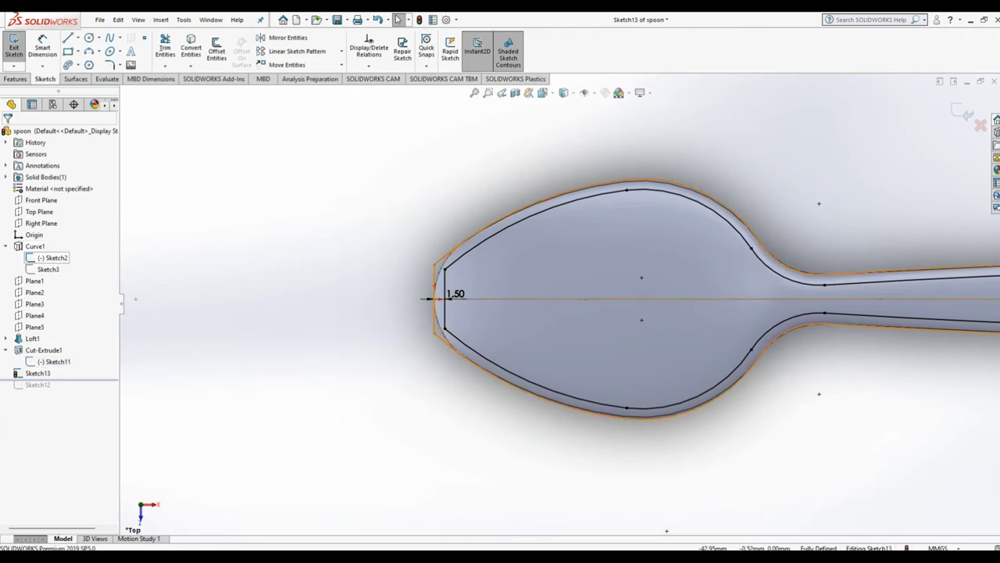
mouse_move(564, 93)
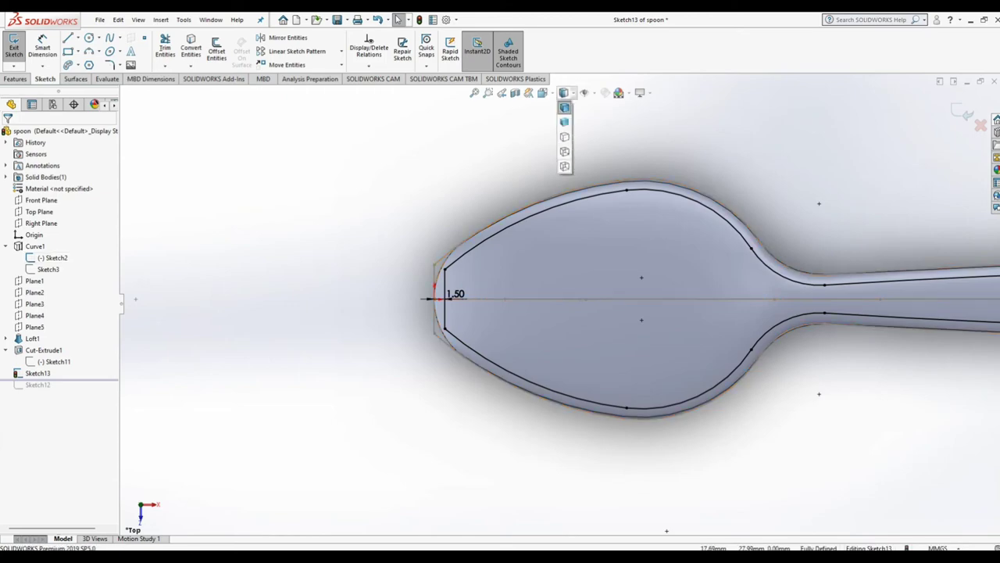
Step: Switch the display to wireframe lines and zoom in on the bowl
left_click(564, 152)
scroll(430, 299, "down", 3)
scroll(664, 328, "up", 3)
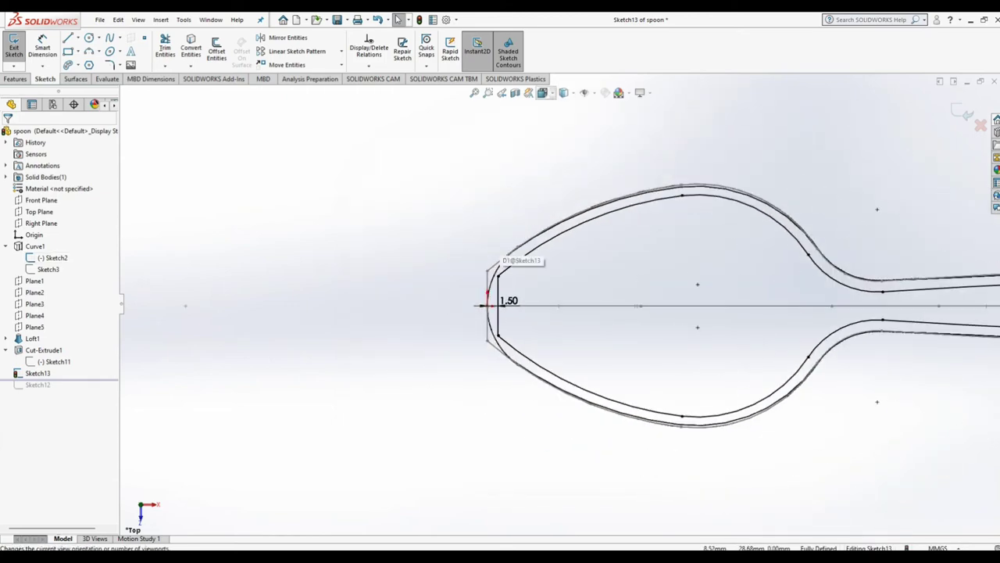
left_click(542, 92)
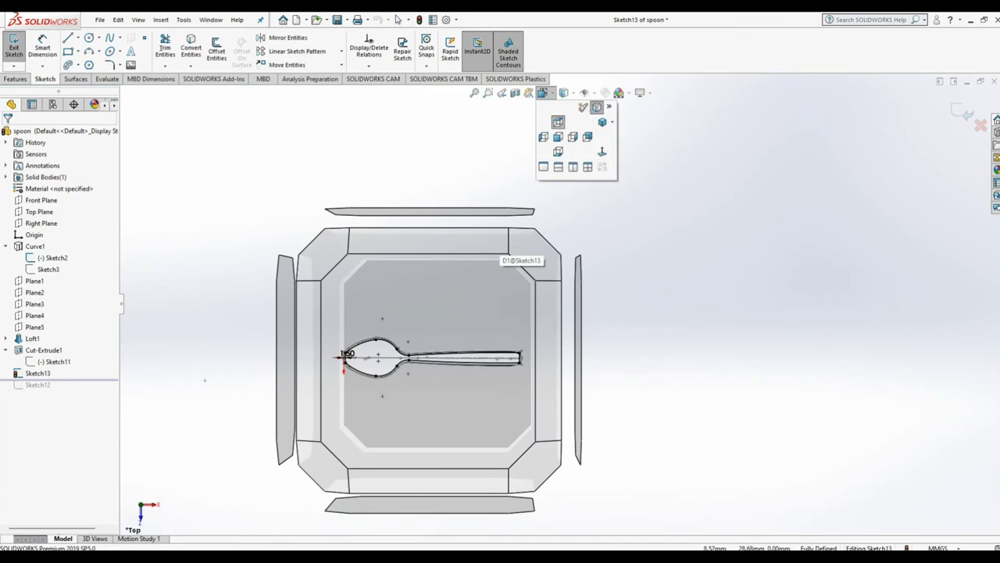
scroll(589, 305, "down", 3)
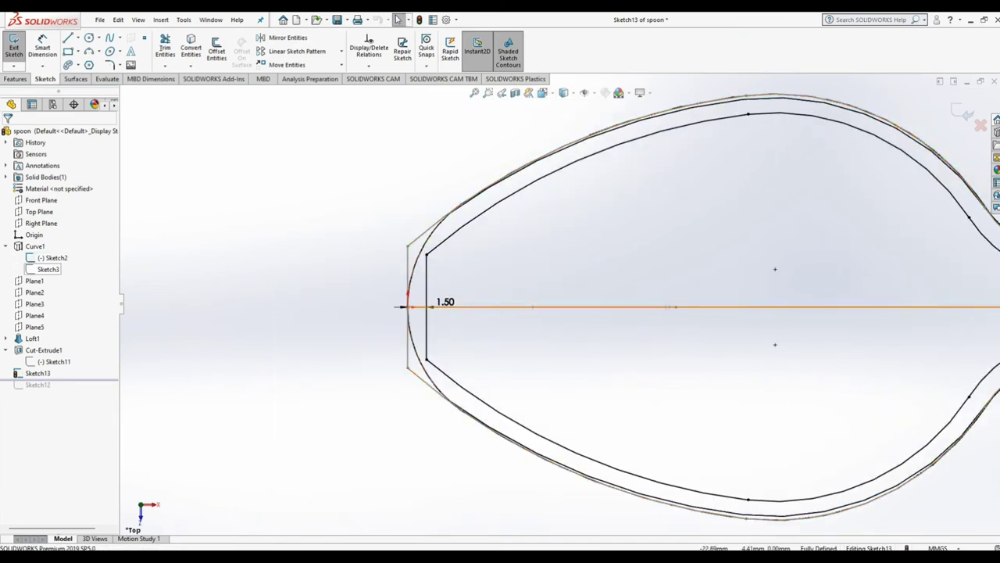
scroll(563, 305, "up", 2)
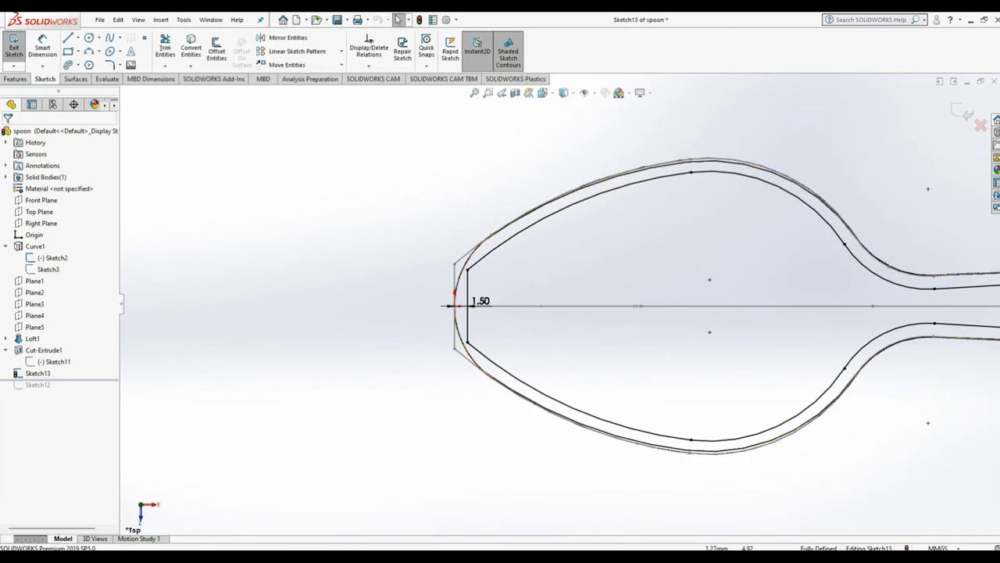
scroll(428, 257, "down", 2)
Step: Offset the spoon's outer front curve 1.50 mm inward to round the inner tip
left_click(478, 258)
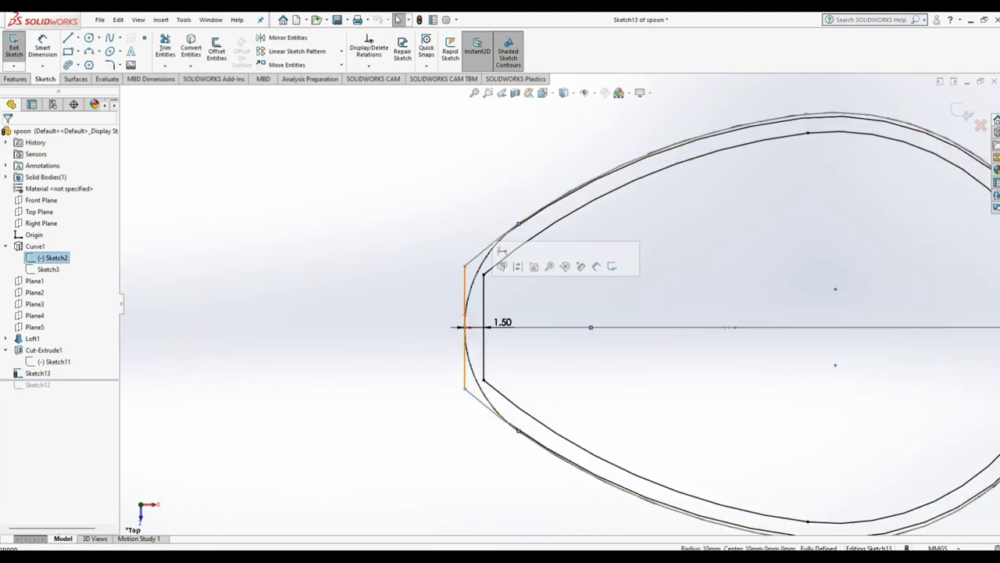
left_click(217, 49)
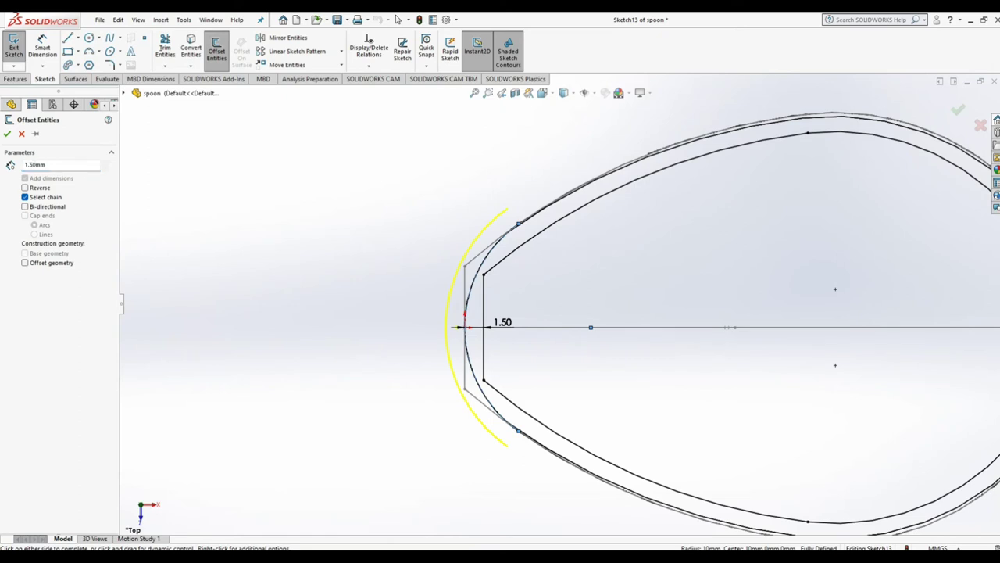
left_click(7, 134)
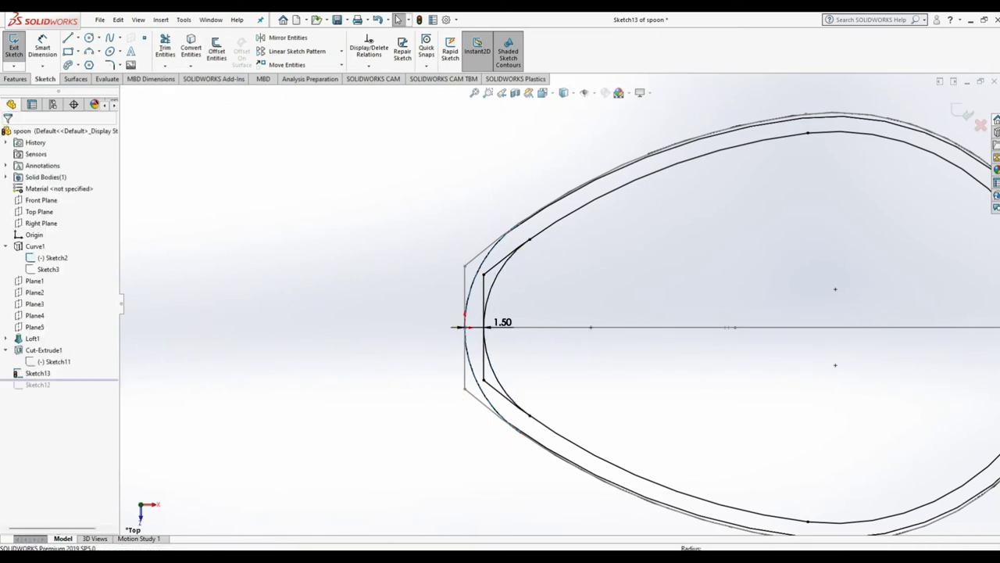
Step: Trim away the inner contour's two flat left-end segments
left_click(165, 49)
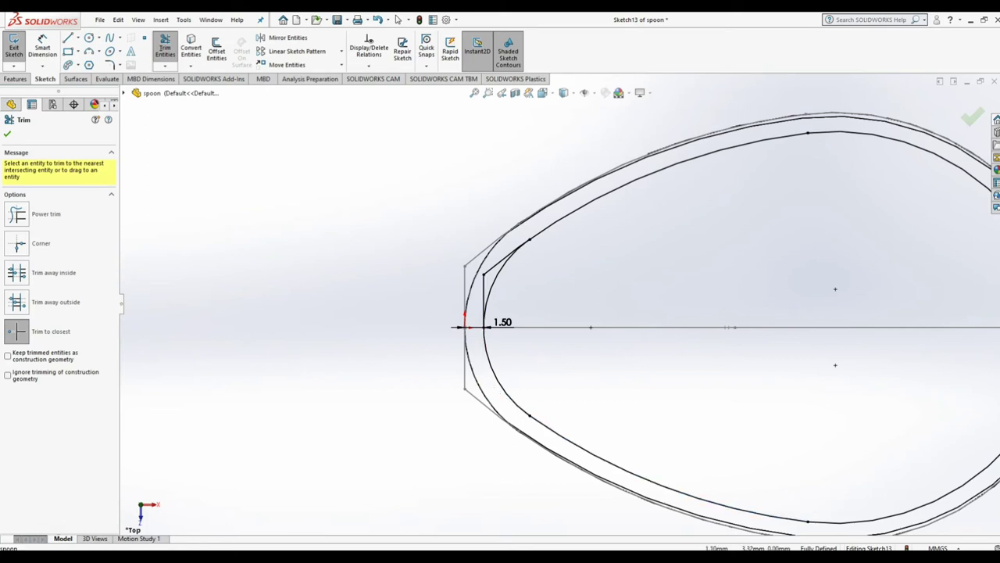
left_click(484, 301)
left_click(505, 258)
scroll(561, 304, "up", 3)
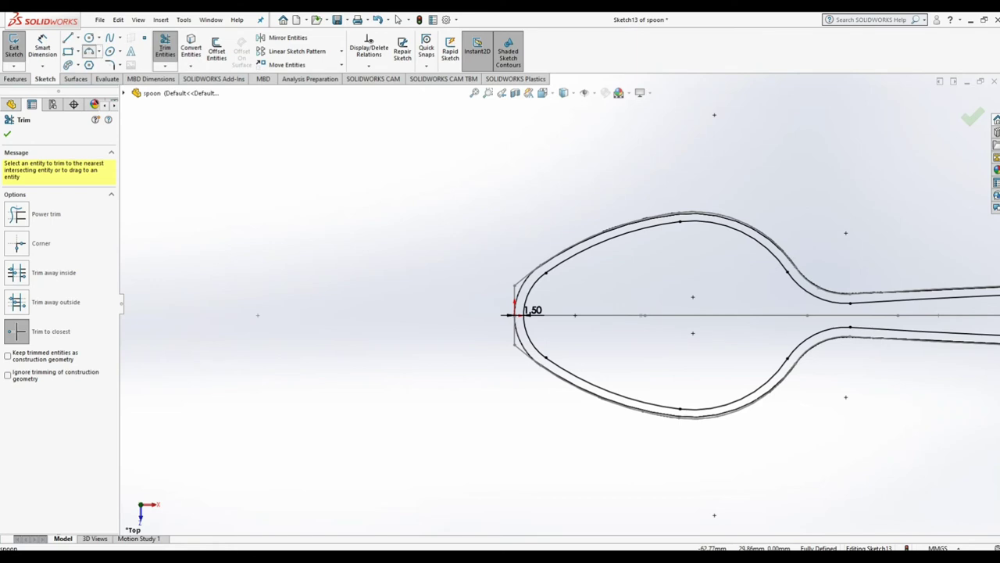
left_click(89, 51)
Step: Draw a three-point arc across the bowl neck and make its endpoints vertical
left_click(762, 271)
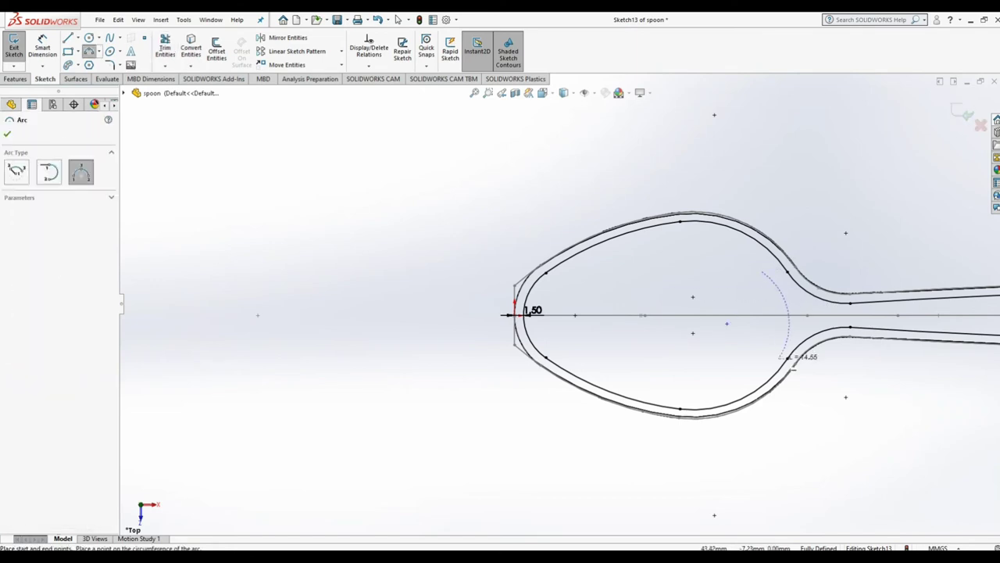
left_click(775, 362)
left_click(795, 317)
left_click(398, 19)
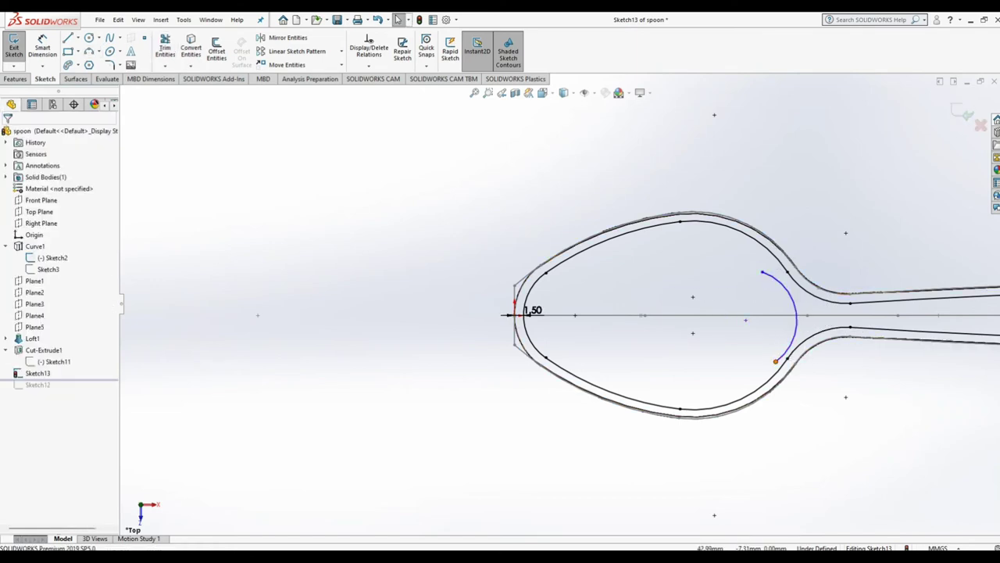
left_click(762, 271)
left_click(775, 361, "ctrl")
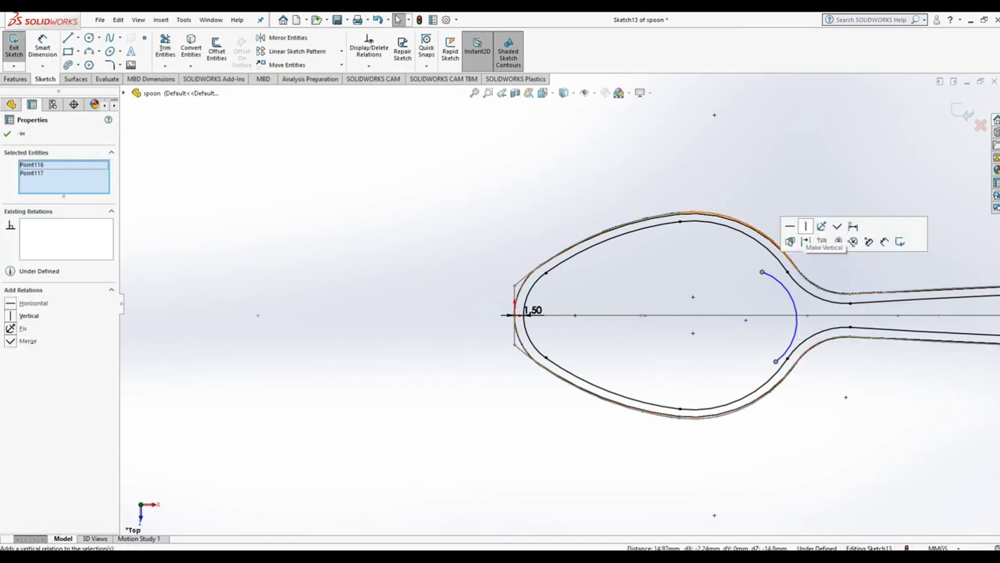
left_click(813, 239)
key("Escape")
Step: Make the neck arc tangent to both the upper and lower inner contour arcs
left_click(788, 317)
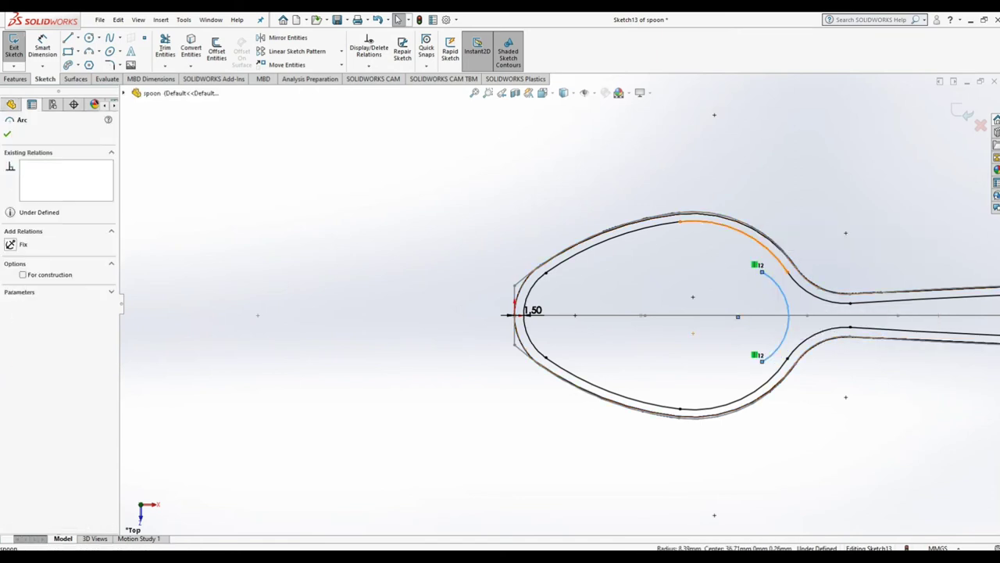
left_click(746, 238, "ctrl")
left_click(809, 232)
key("Escape")
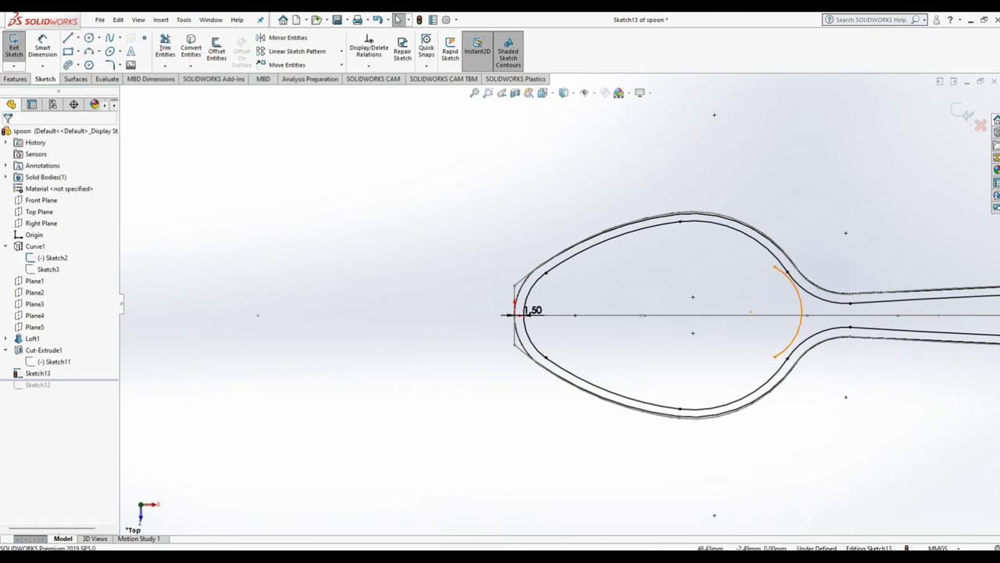
left_click(799, 313)
left_click(786, 362, "ctrl")
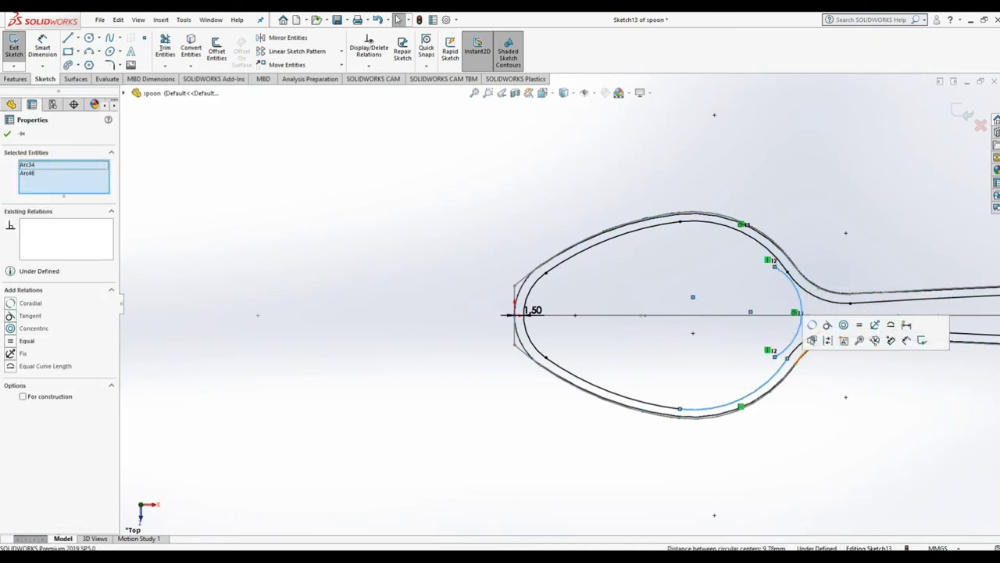
left_click(816, 344)
key("Escape")
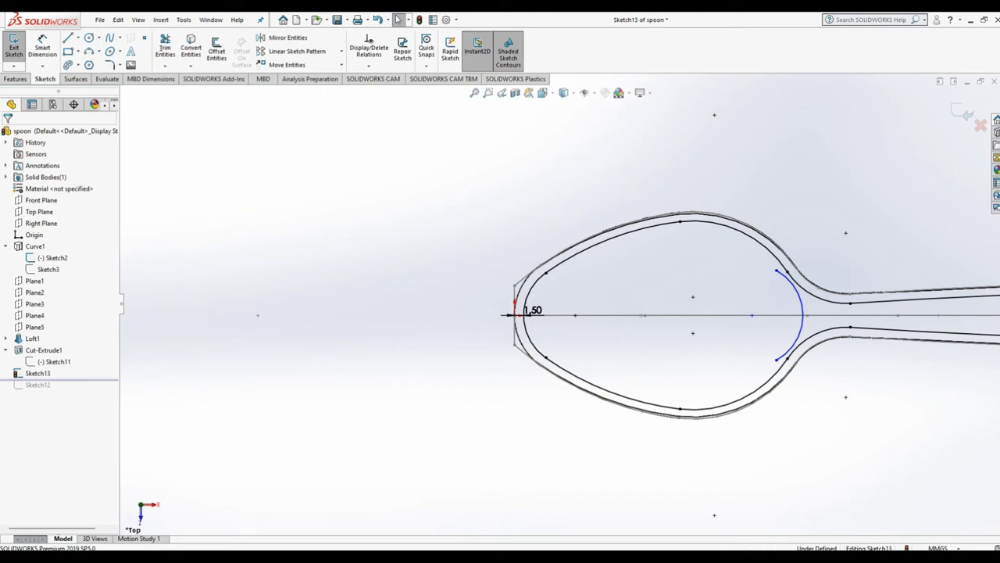
Step: Dimension the neck arc's radius to 13.5 mm
key("d")
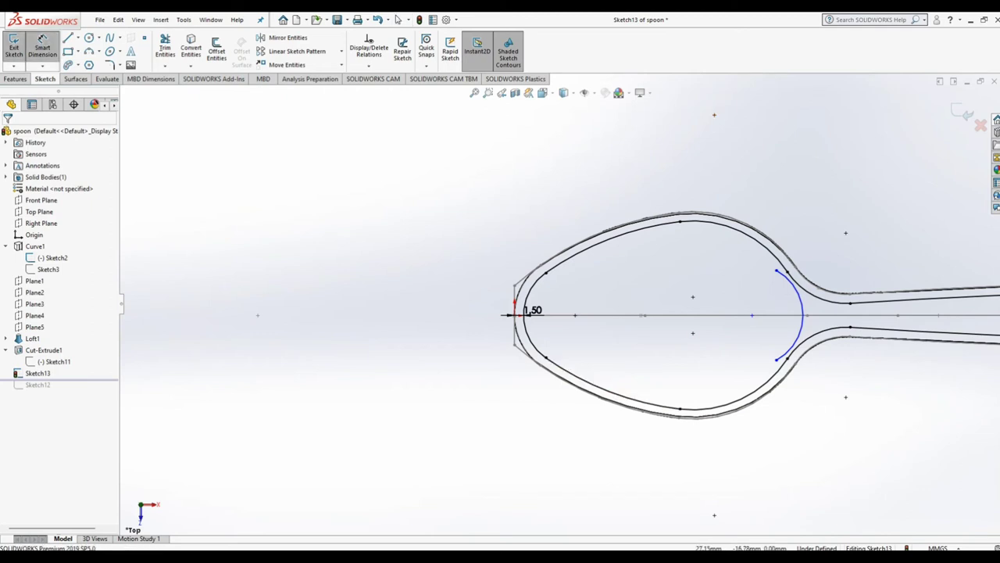
left_click(800, 297)
left_click(777, 340)
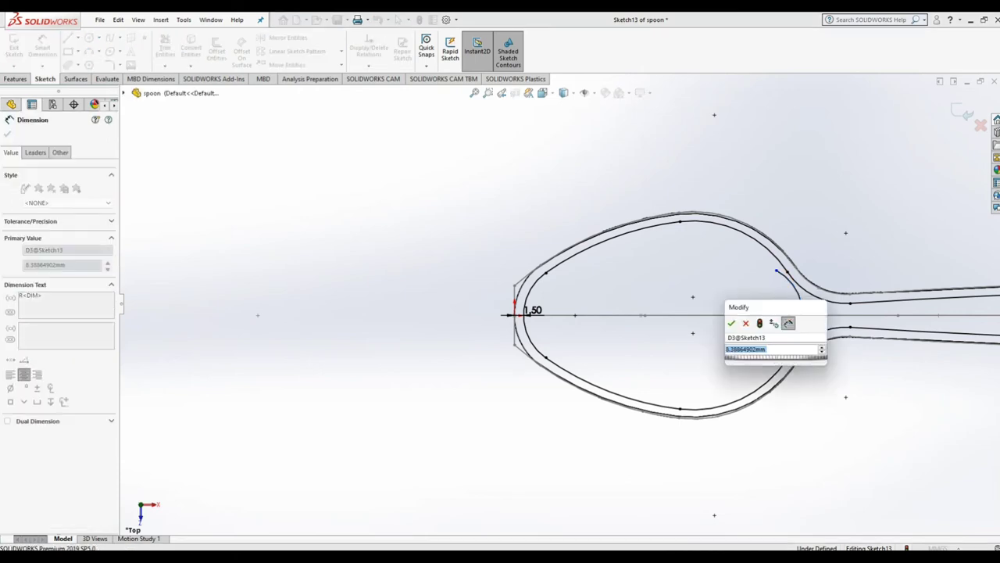
type("13.5")
key("Return")
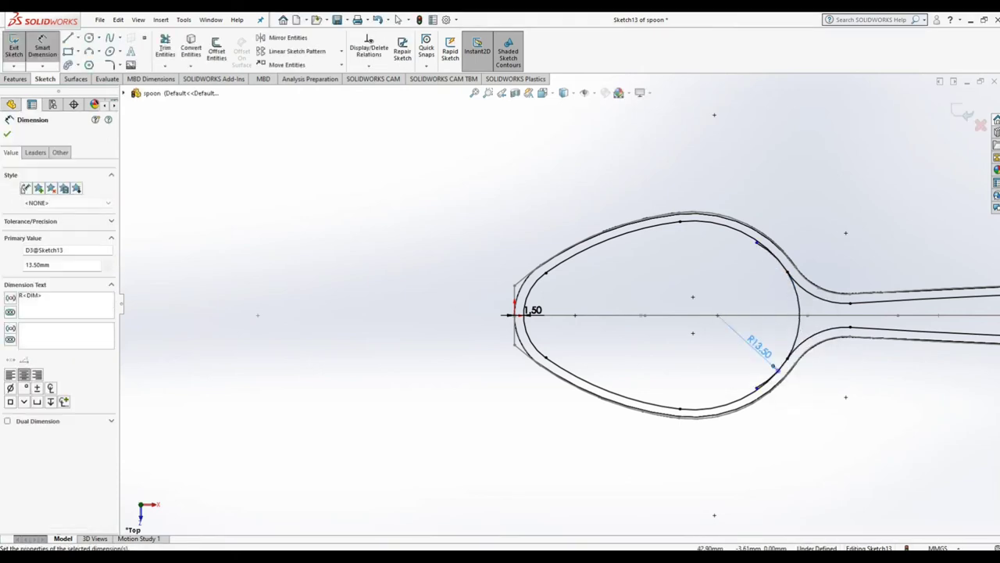
Step: Trim the short parallel segment off the bowl contour's edge and exit Sketch13
left_click(165, 48)
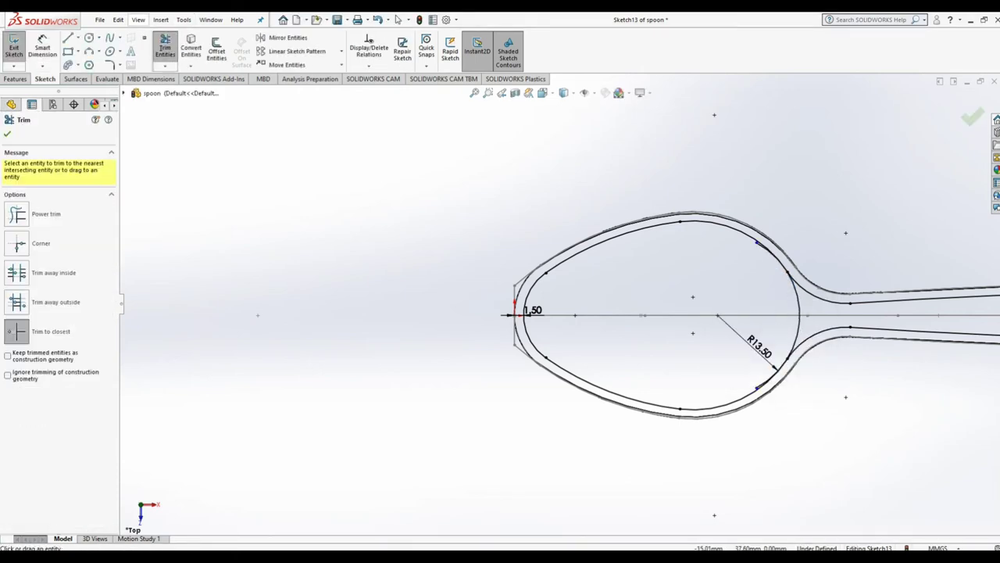
key("z")
scroll(805, 318, "down", 1)
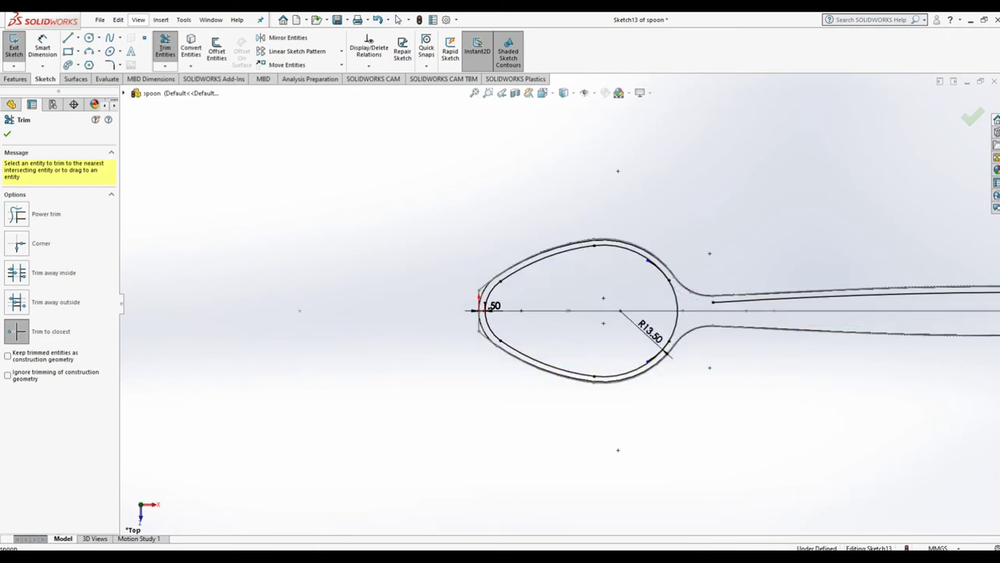
scroll(535, 309, "up", 5)
scroll(604, 305, "down", 3)
scroll(890, 312, "down", 5)
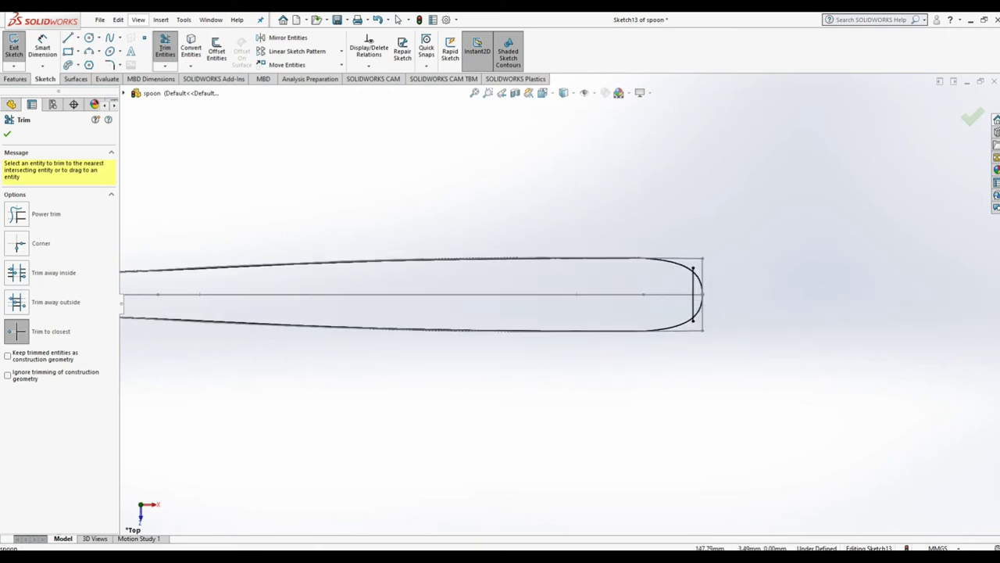
scroll(524, 297, "up", 3)
scroll(406, 287, "down", 1)
scroll(407, 287, "down", 3)
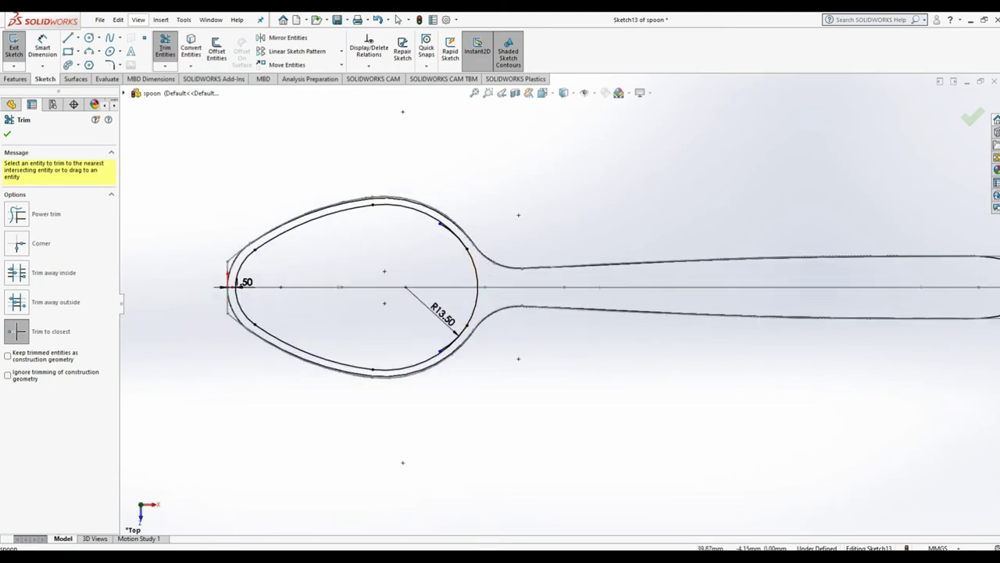
scroll(418, 324, "down", 4)
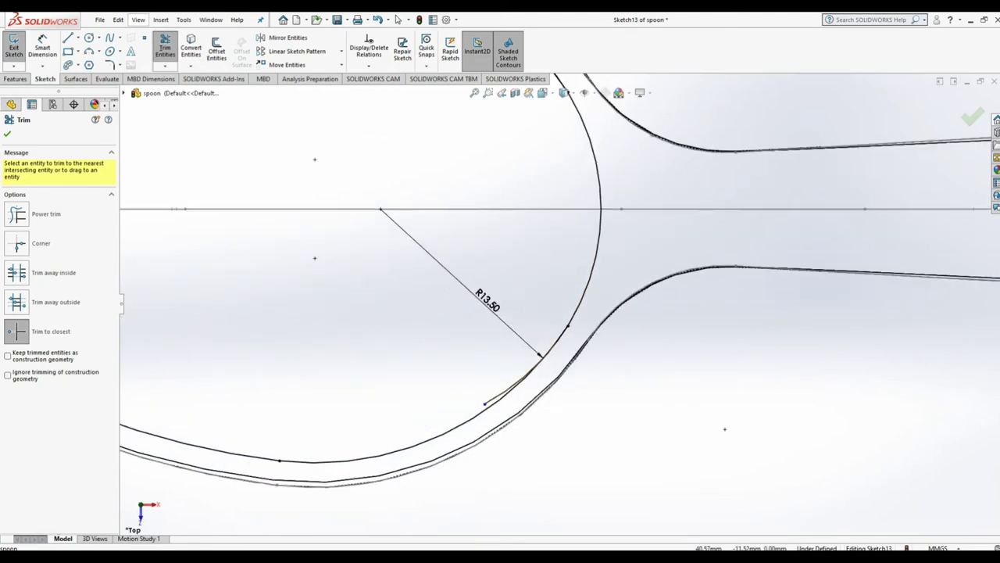
scroll(725, 428, "up", 4)
scroll(857, 209, "down", 4)
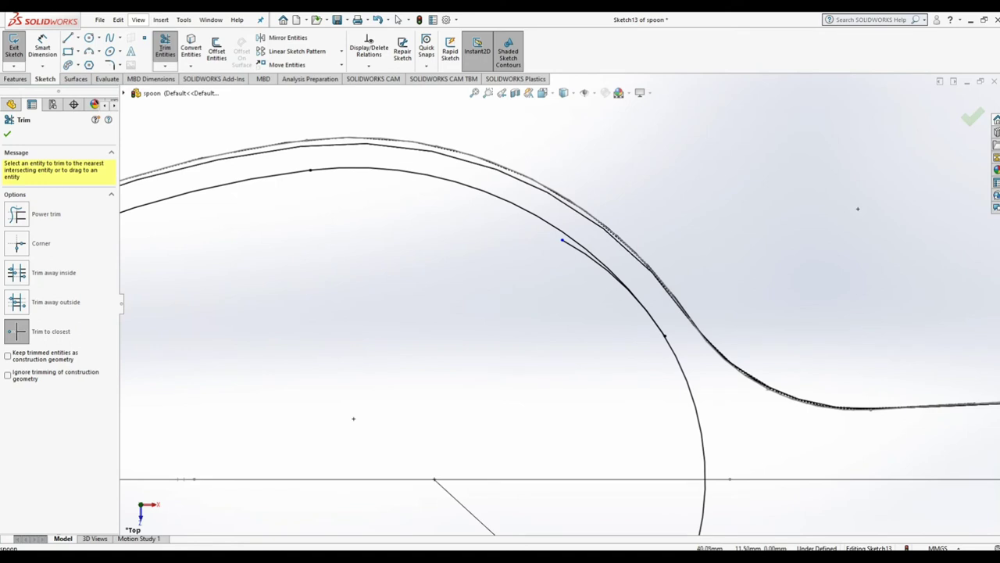
scroll(594, 266, "down", 2)
scroll(594, 266, "down", 3)
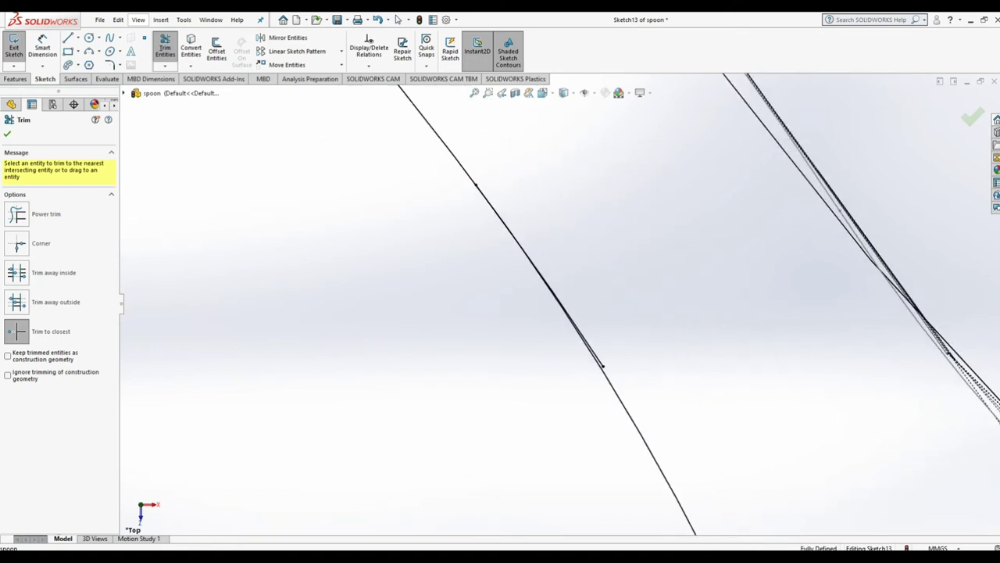
scroll(594, 266, "down", 1)
scroll(594, 266, "up", 2)
scroll(594, 266, "up", 2)
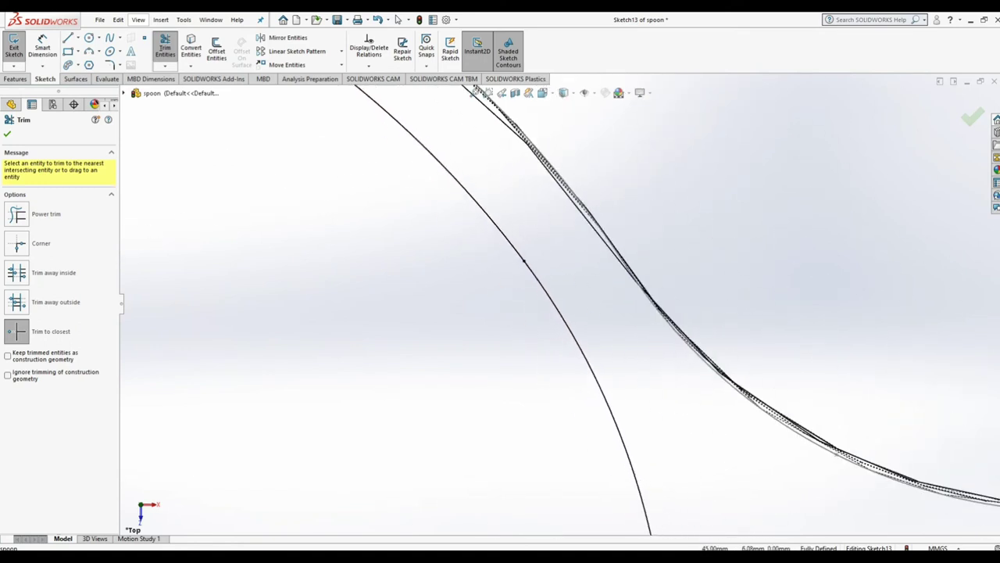
scroll(594, 266, "up", 2)
scroll(594, 266, "up", 2)
scroll(594, 265, "down", 3)
scroll(594, 266, "down", 3)
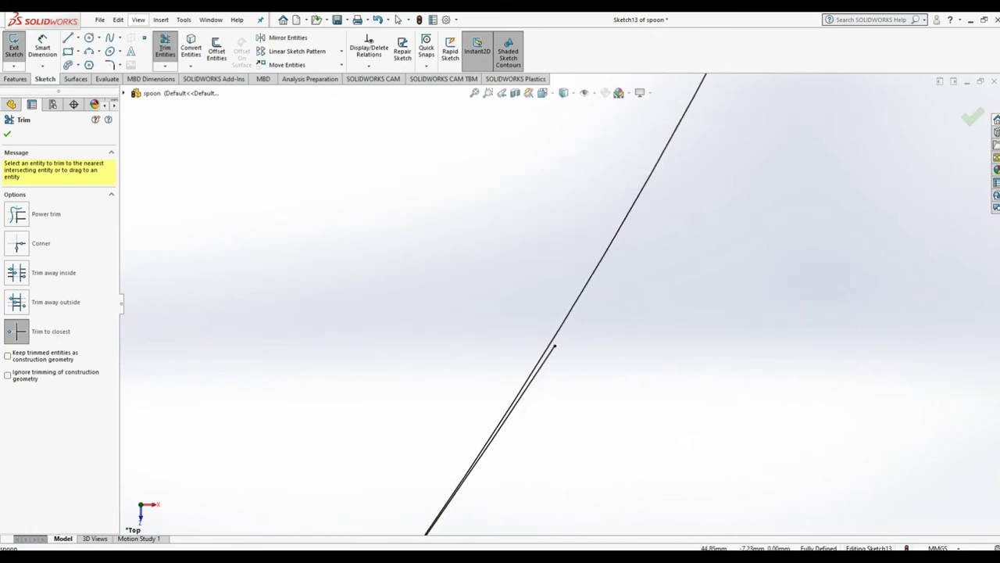
left_click(489, 444)
scroll(563, 321, "up", 2)
scroll(563, 321, "up", 3)
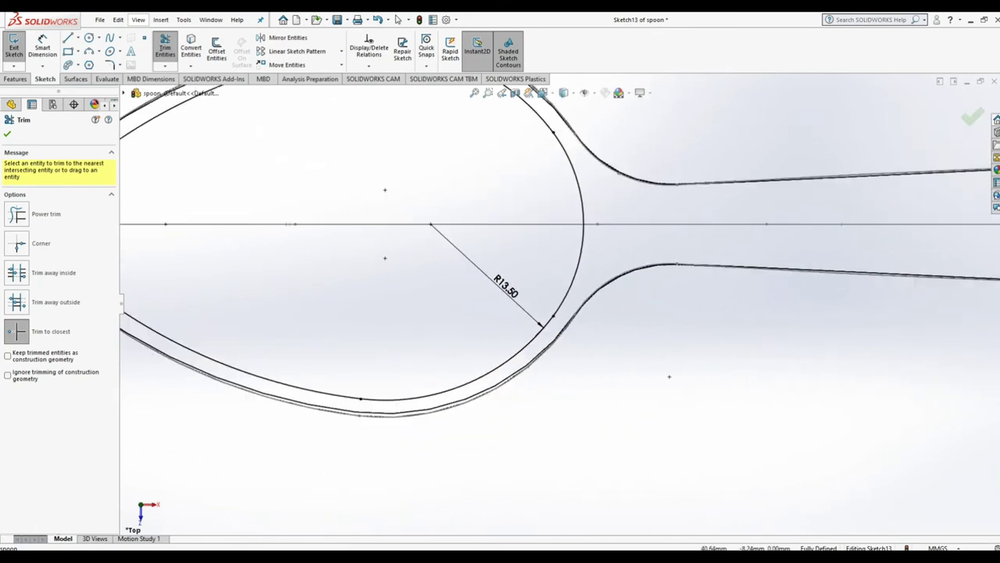
scroll(563, 304, "up", 2)
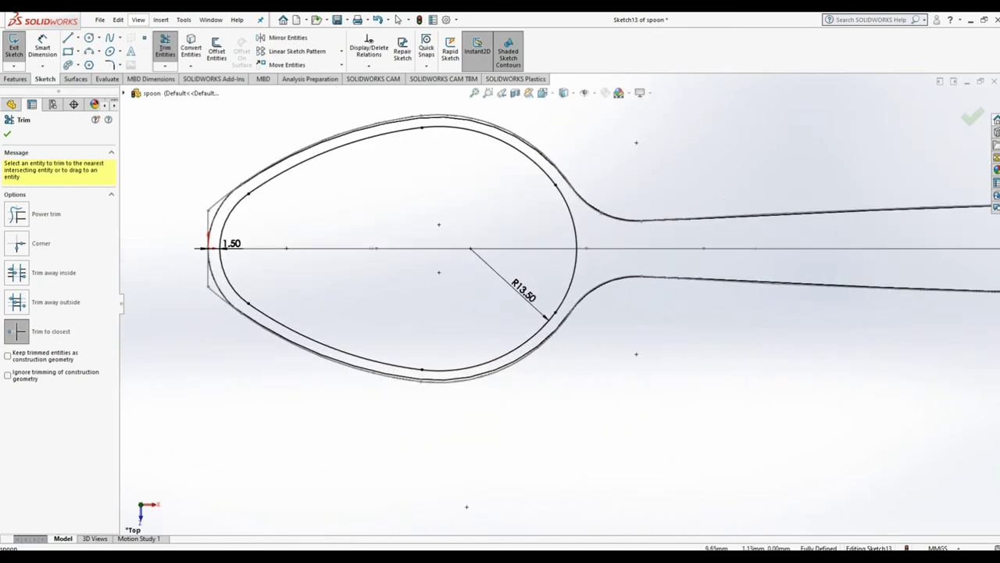
left_click(14, 46)
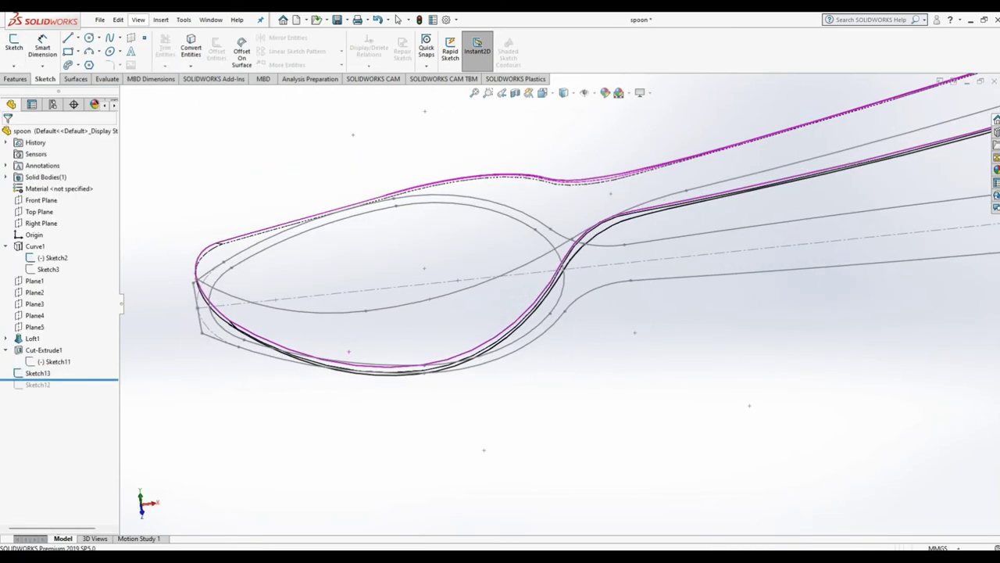
Step: Restore shaded display and create Split Line1 projecting Sketch13 onto the spoon's top face
left_click(37, 373)
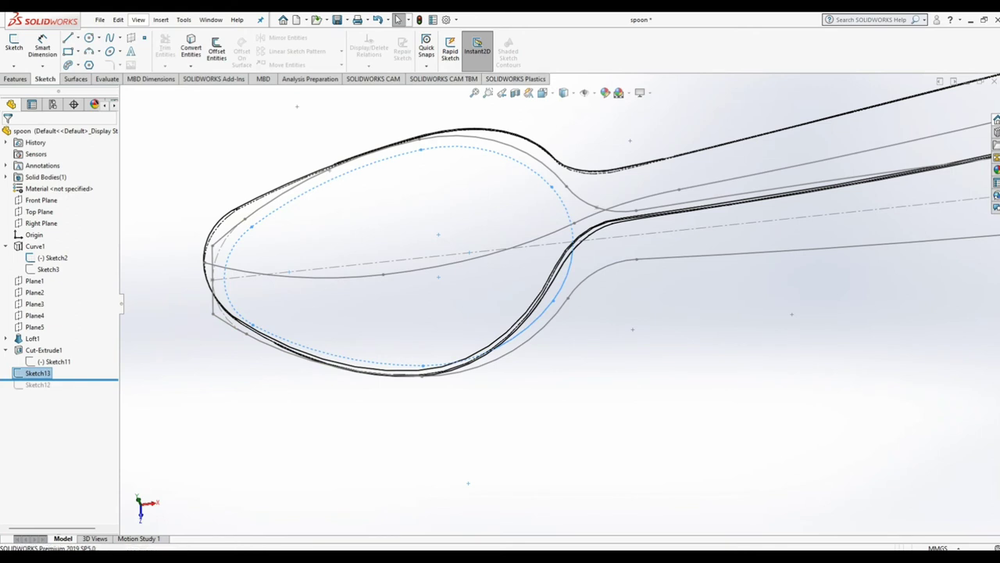
left_click(563, 93)
left_click(566, 110)
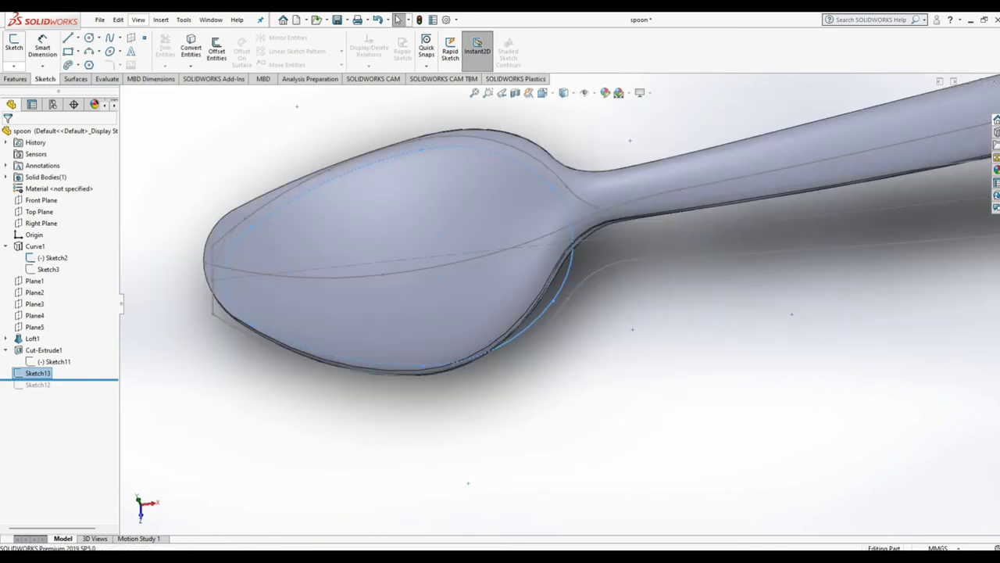
left_click(14, 79)
left_click(445, 51)
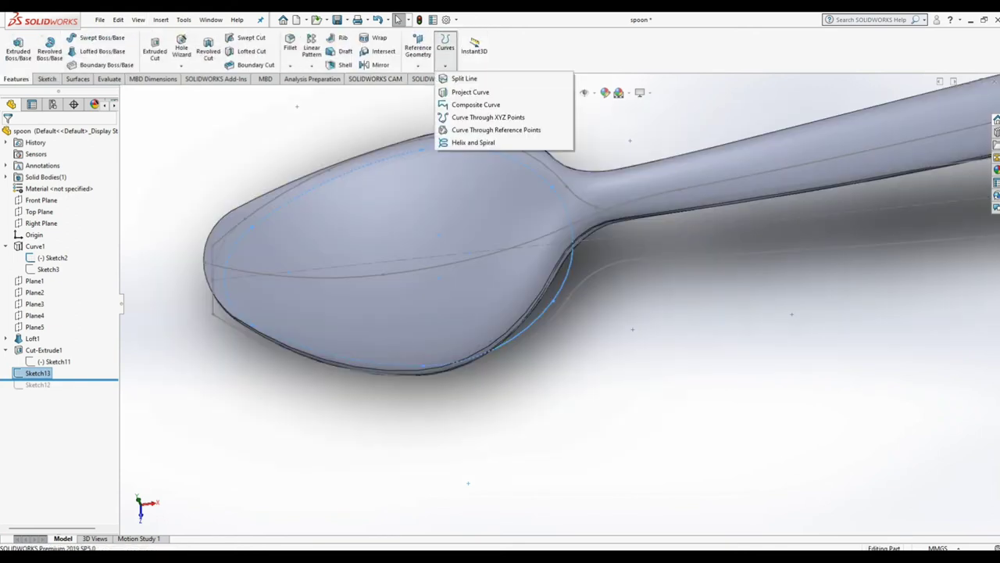
left_click(471, 82)
left_click(437, 235)
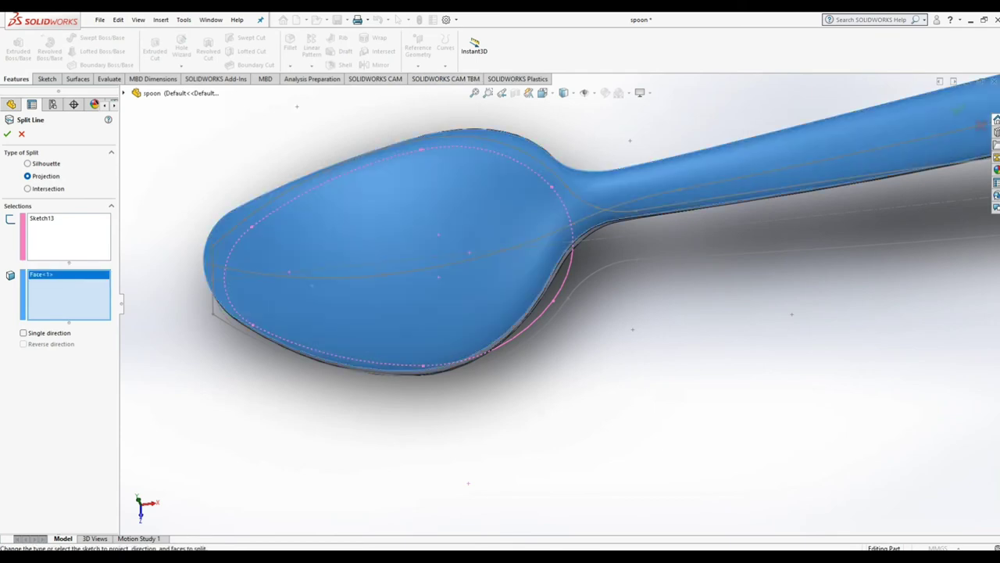
left_click(7, 134)
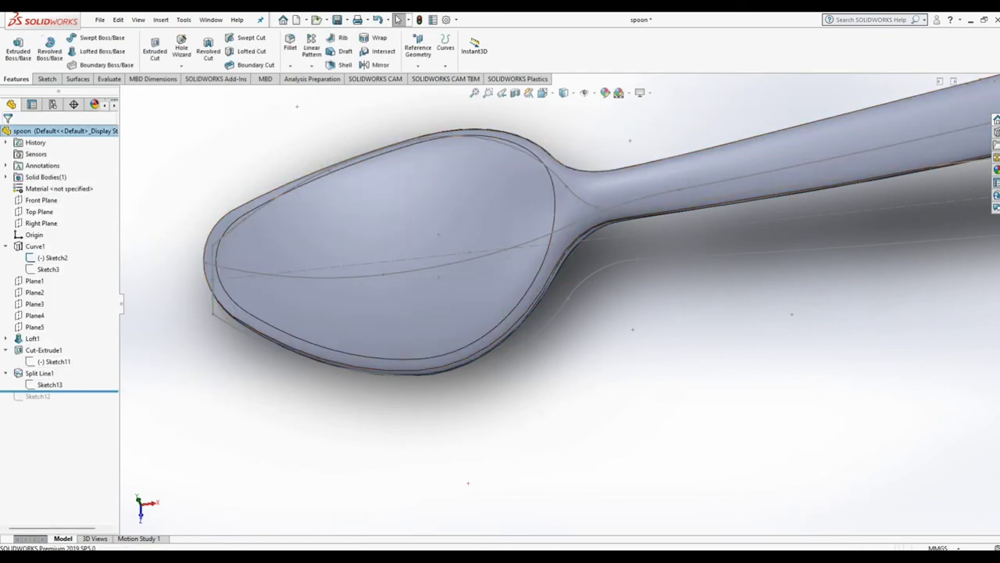
Step: Roll the feature history forward past Sketch12 and select Sketch12
middle_click_drag(437, 336, 438, 312)
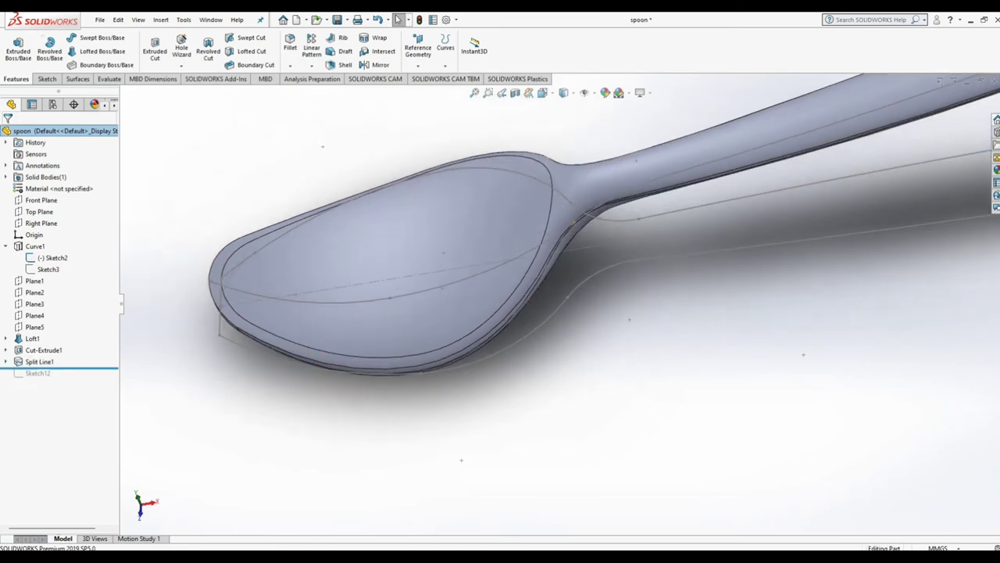
left_click_drag(59, 368, 59, 379)
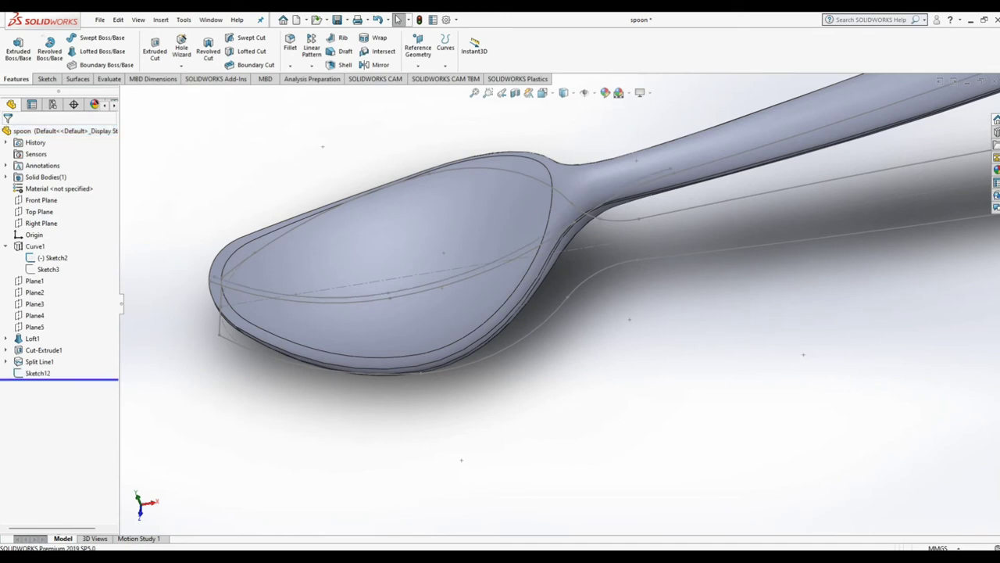
left_click(37, 373)
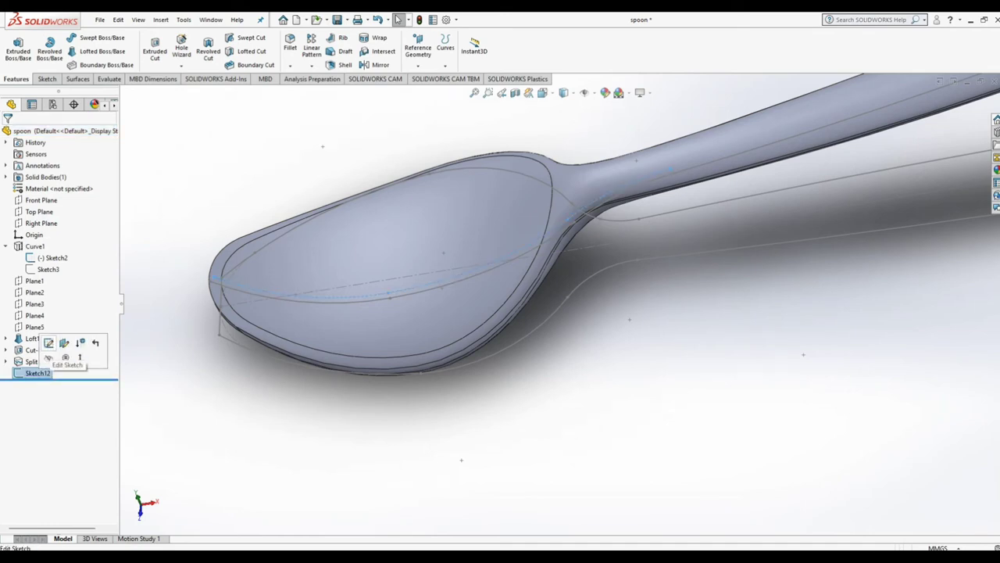
Step: Edit Sketch12 in Front view and draw two three-point arcs near the bowl's neck and tip
left_click(80, 342)
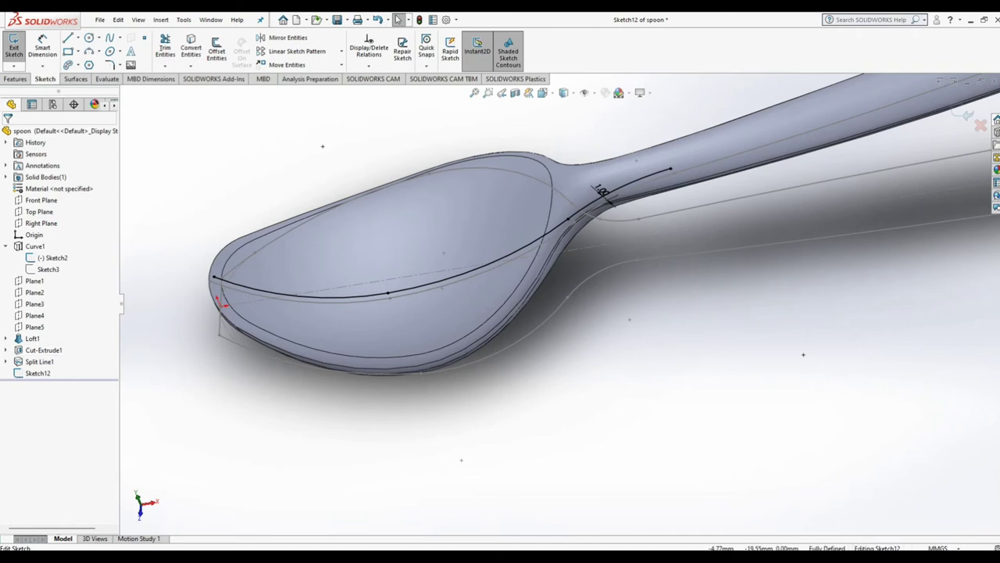
key("ctrl+1")
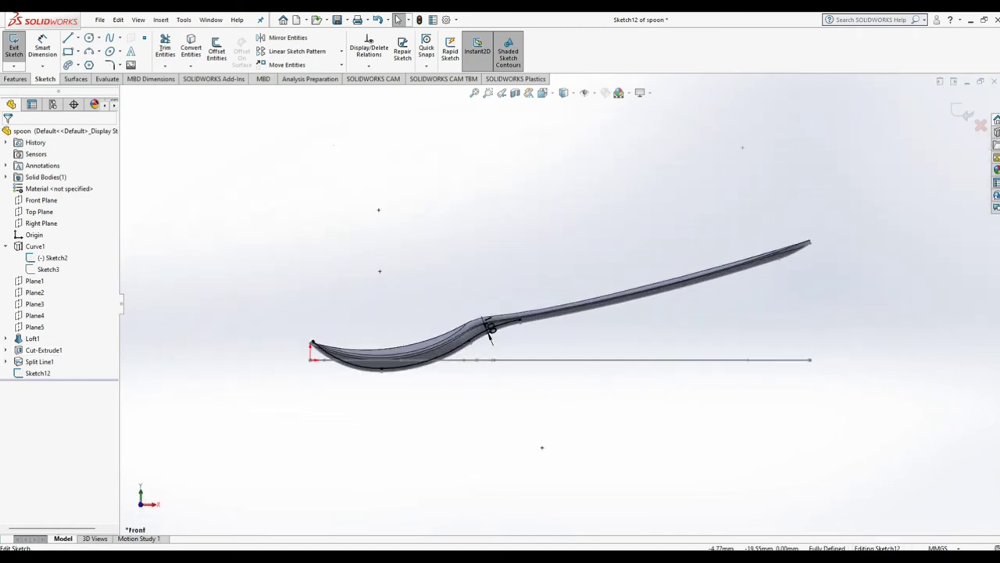
scroll(461, 360, "down", 3)
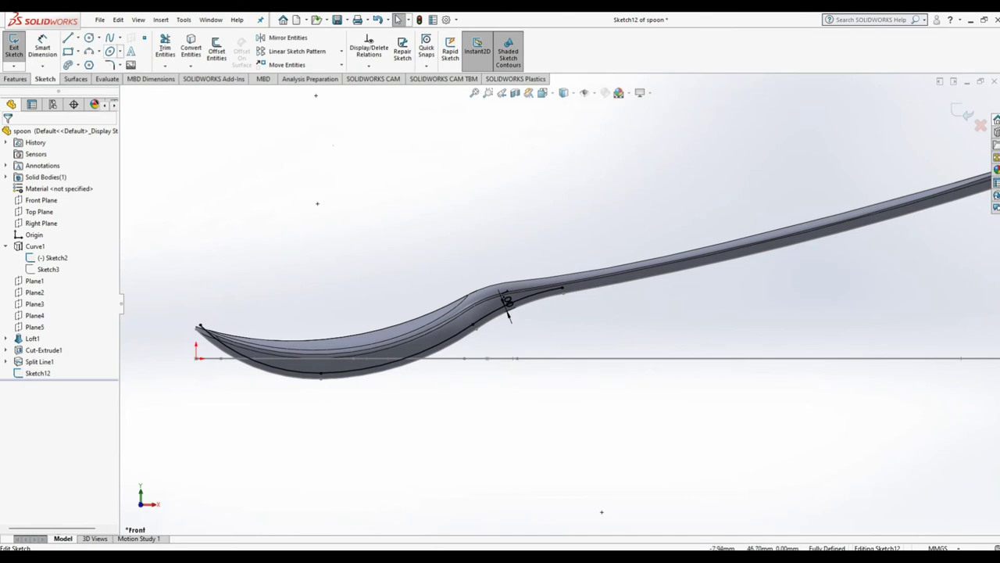
key("a")
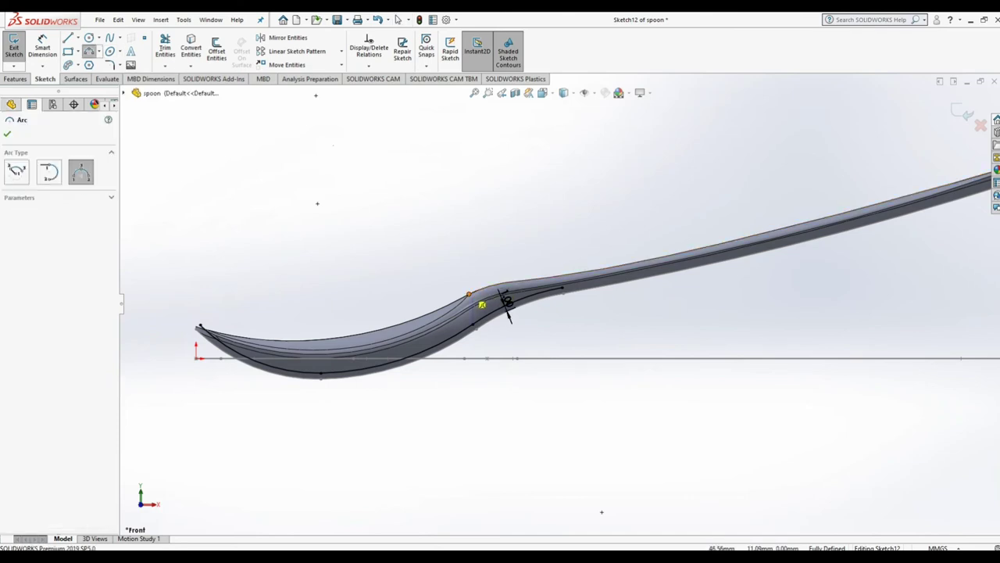
left_click_drag(469, 295, 442, 338)
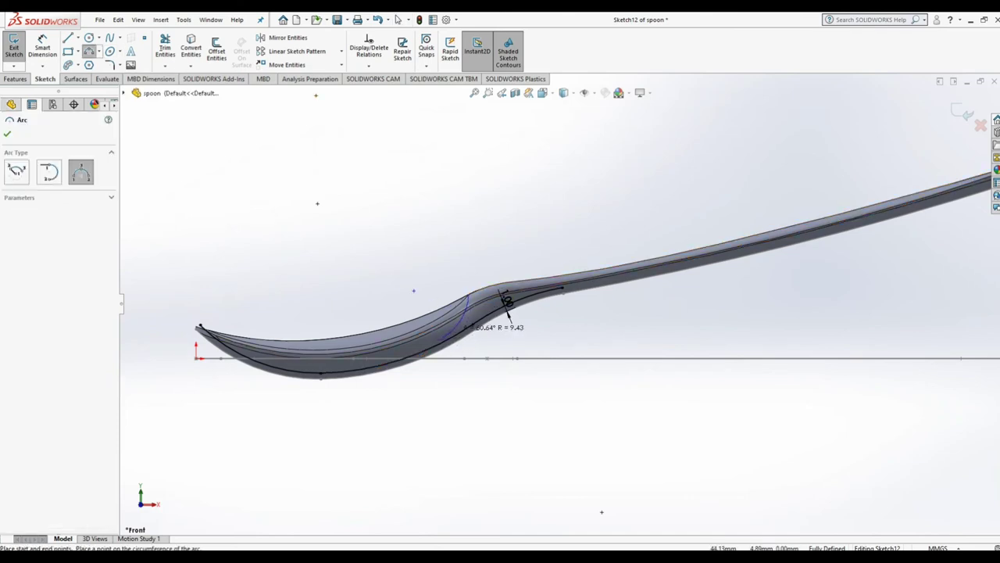
left_click(506, 302)
scroll(415, 290, "down", 3)
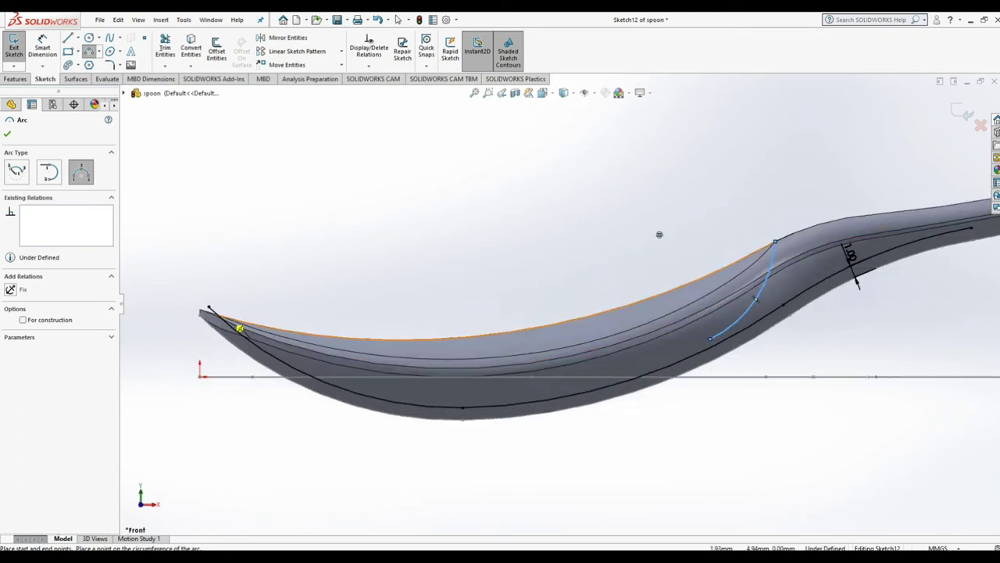
mouse_move(257, 318)
left_mouse_down()
mouse_move(257, 398)
mouse_move(391, 393)
left_mouse_up()
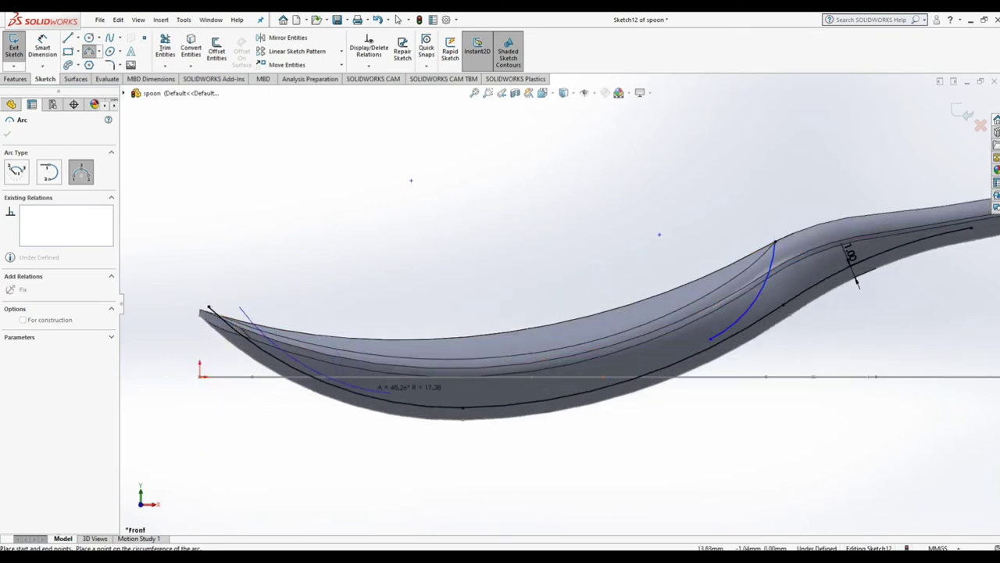
right_click(377, 266)
left_click(397, 308)
Step: Pierce the tip arc's endpoint onto the bowl rim edge, then return to Front view
middle_click_drag(500, 312, 469, 234)
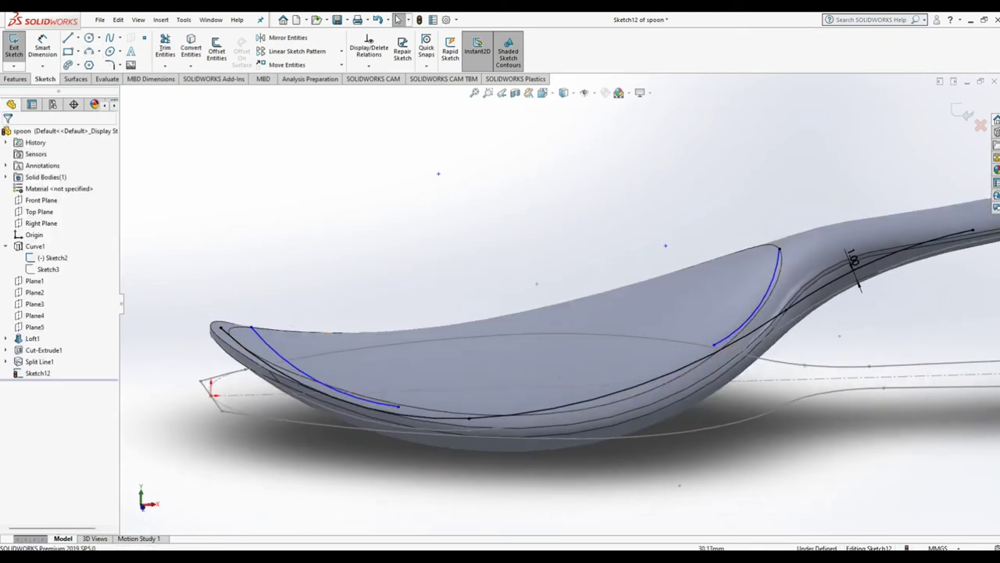
scroll(564, 260, "up", 3)
scroll(564, 259, "down", 3)
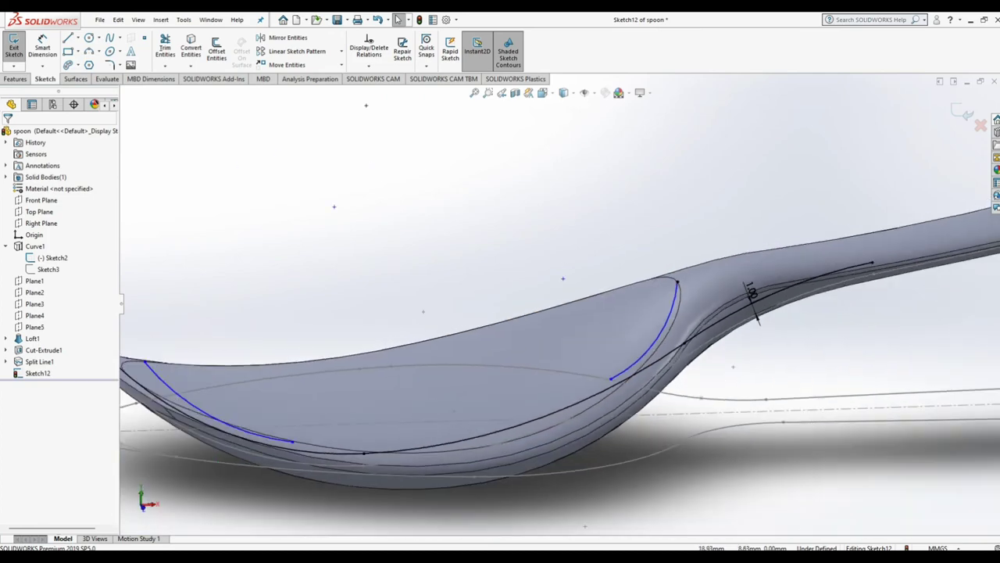
scroll(751, 245, "up", 3)
left_click(143, 366)
scroll(143, 365, "down", 3)
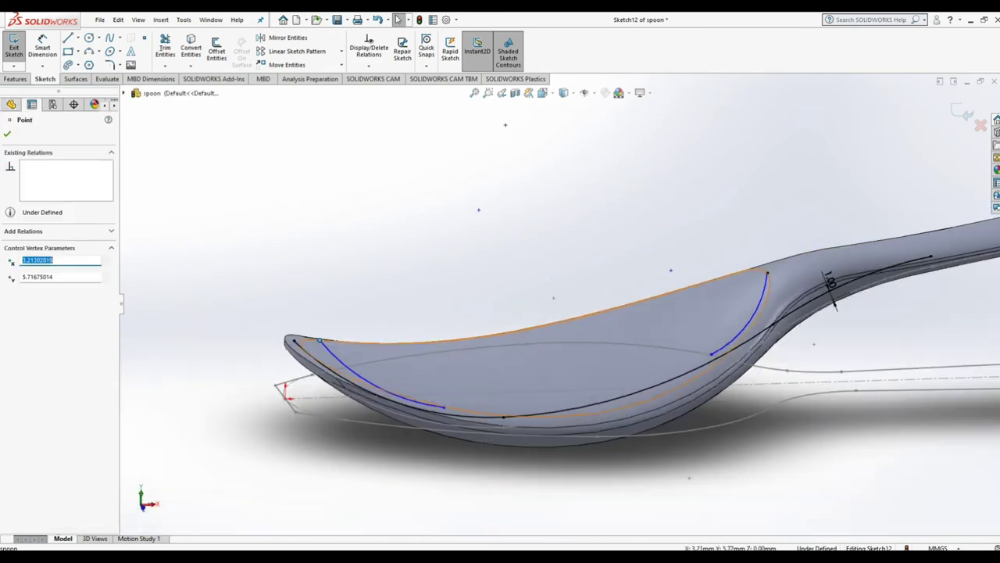
scroll(143, 365, "up", 2)
scroll(143, 366, "up", 2)
left_click(414, 371, "ctrl")
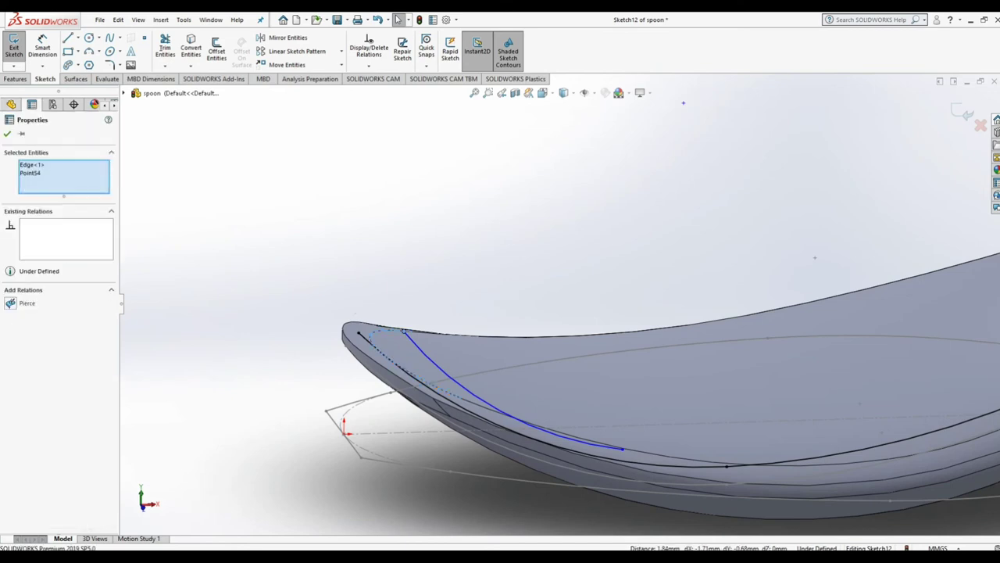
left_click(400, 286)
key("Escape")
scroll(558, 310, "down", 2)
scroll(558, 310, "down", 2)
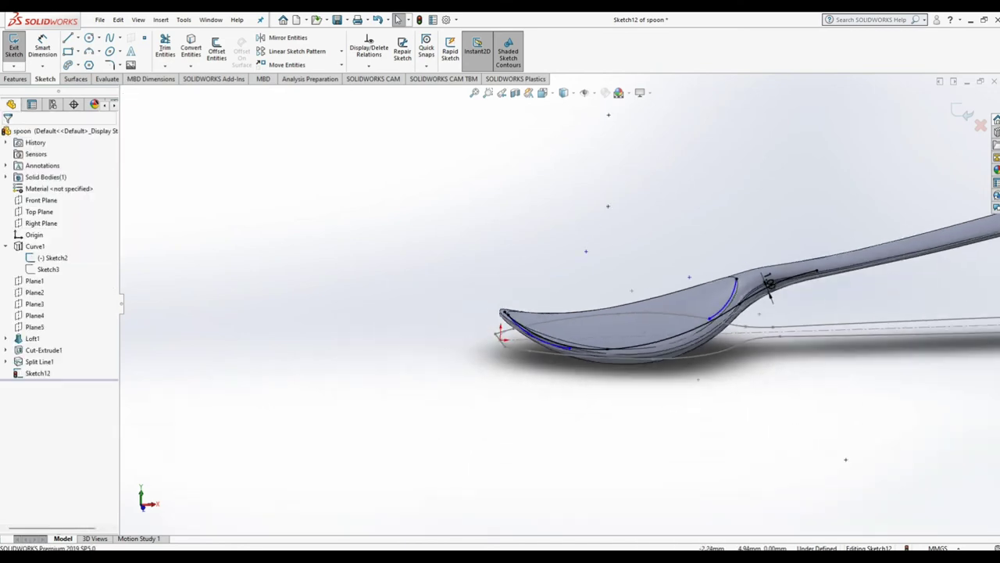
key("ctrl+1")
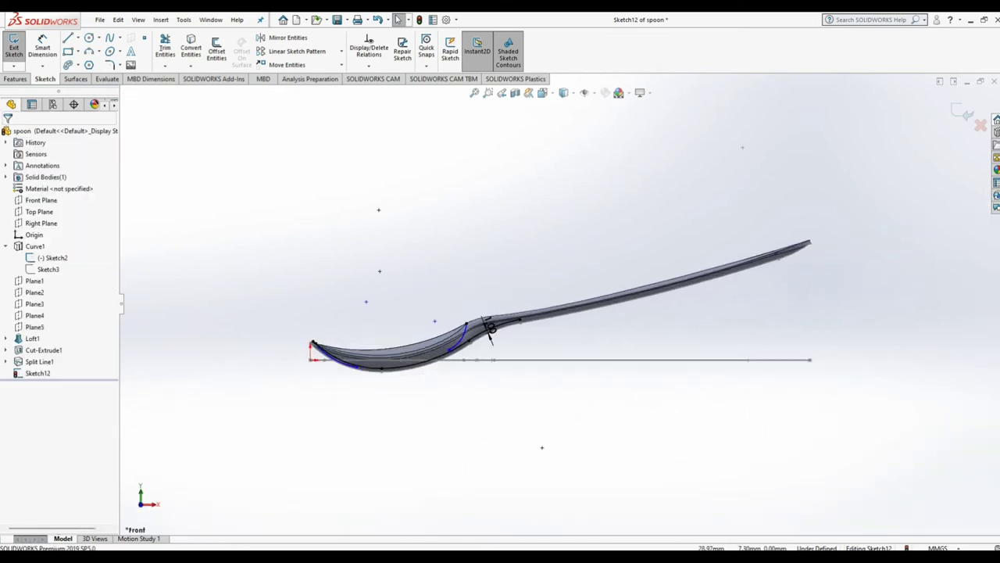
Step: Make the neck arc tangent to its adjoining lower arc, then select the tip arc pair
left_click(563, 333)
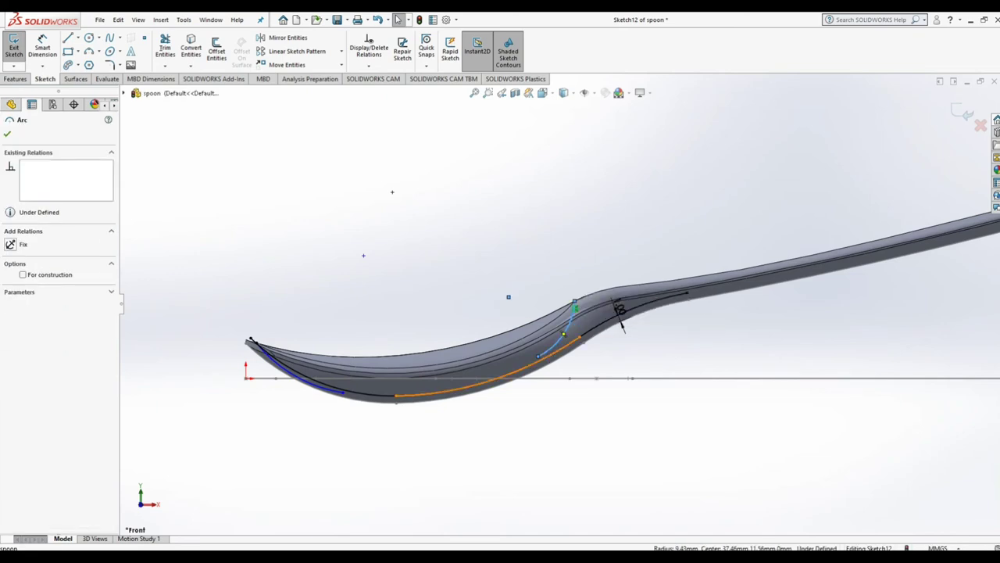
left_click(491, 383, "ctrl")
left_click(599, 306)
key("Escape")
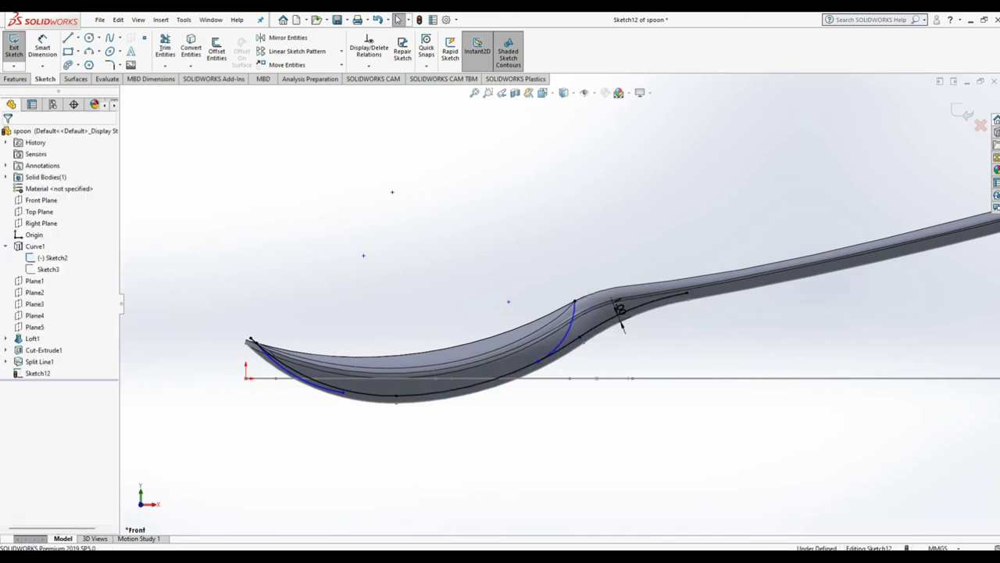
scroll(562, 301, "down", 2)
scroll(326, 346, "down", 3)
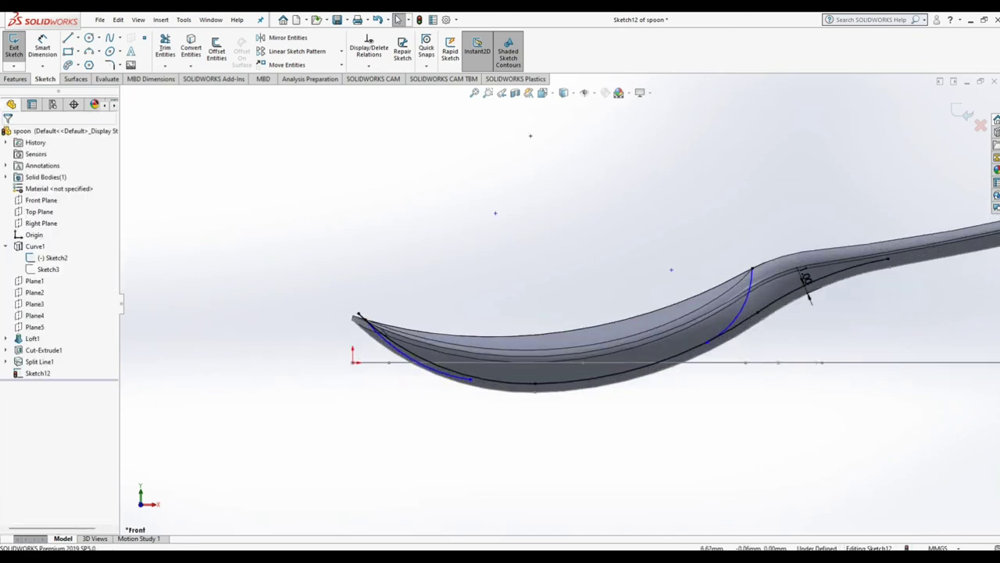
left_click(461, 374)
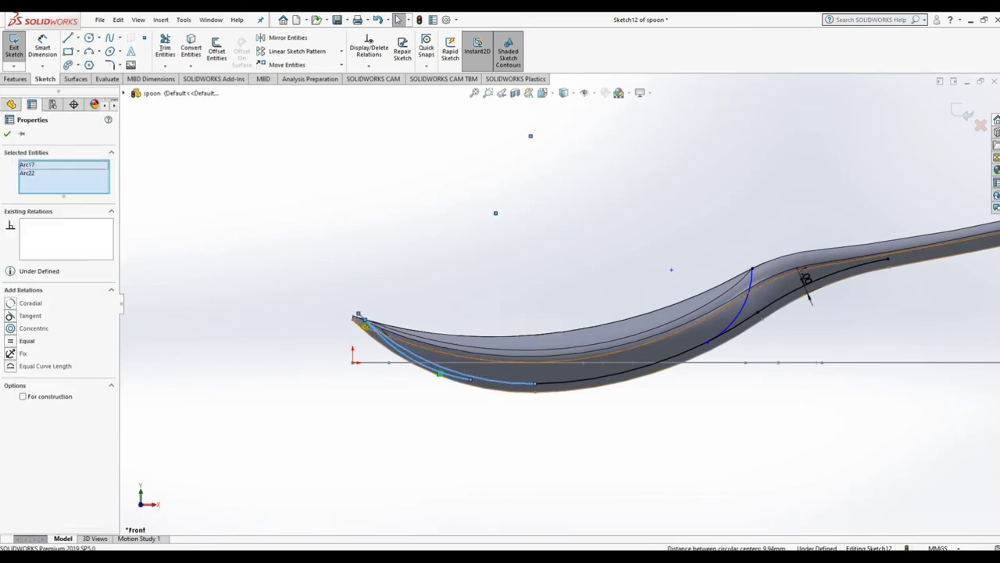
left_click(426, 361, "ctrl")
key("Escape")
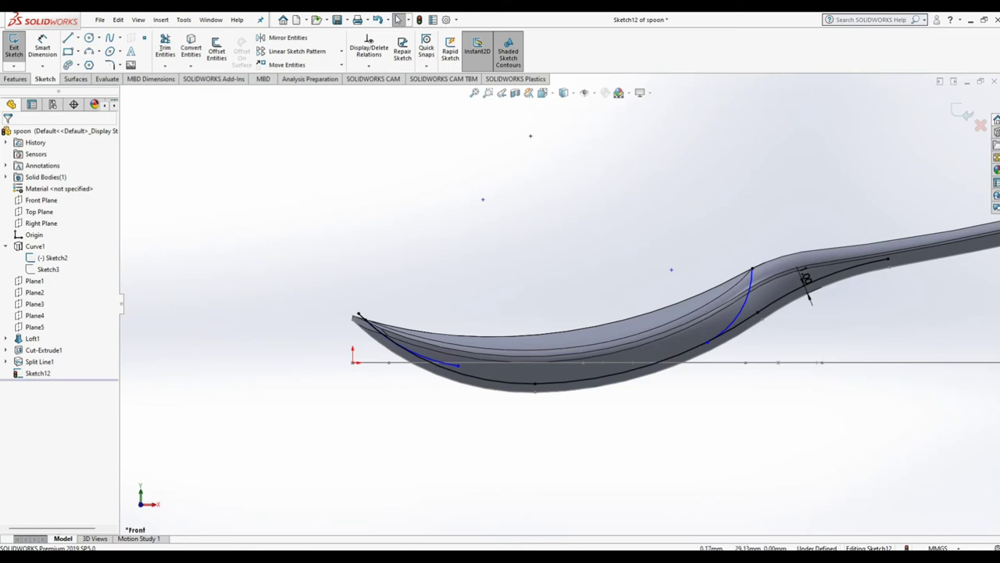
Step: Dimension the arc near the handle with a 15 mm radius
left_click(42, 45)
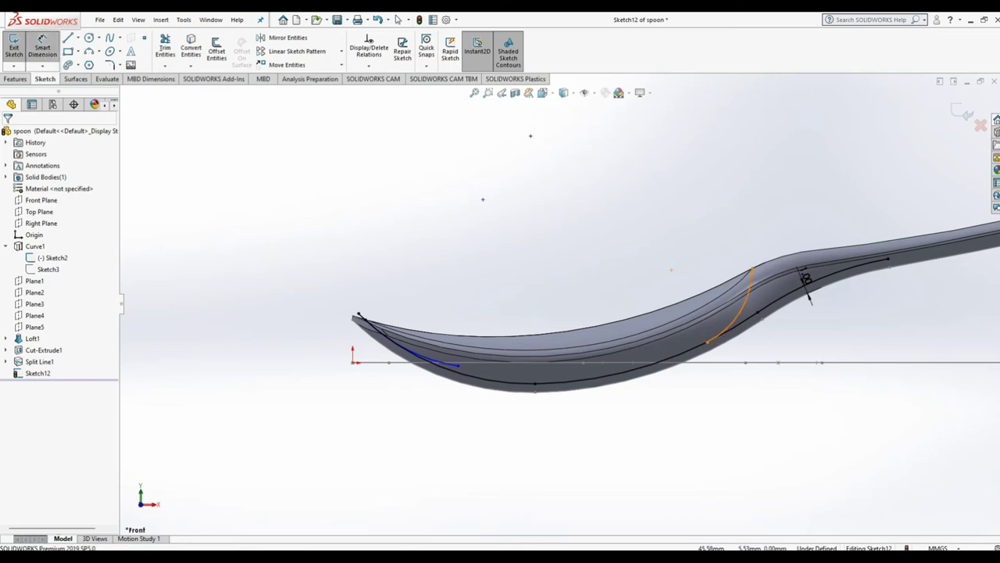
left_click(735, 311)
left_click(695, 266)
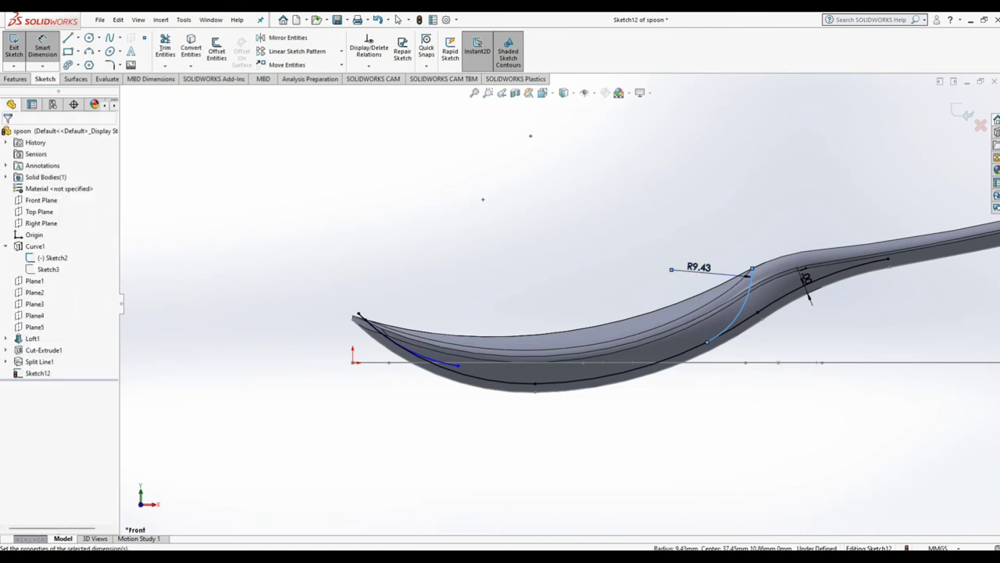
type("15")
key("Return")
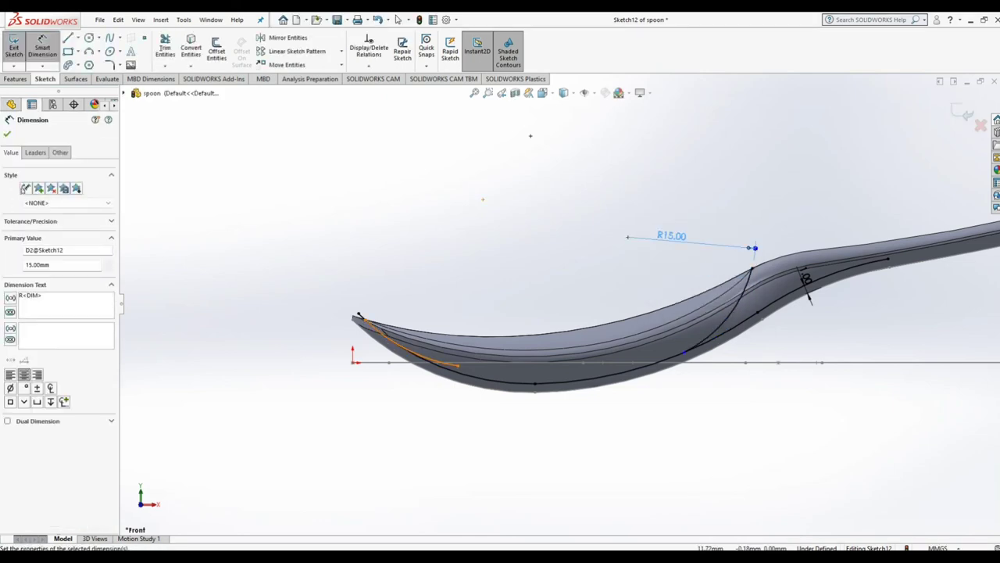
Step: Try R50 on the tip-side bowl arc, dismiss the error, and delete the failed R19.71 dimension
left_click(434, 356)
left_click(440, 316)
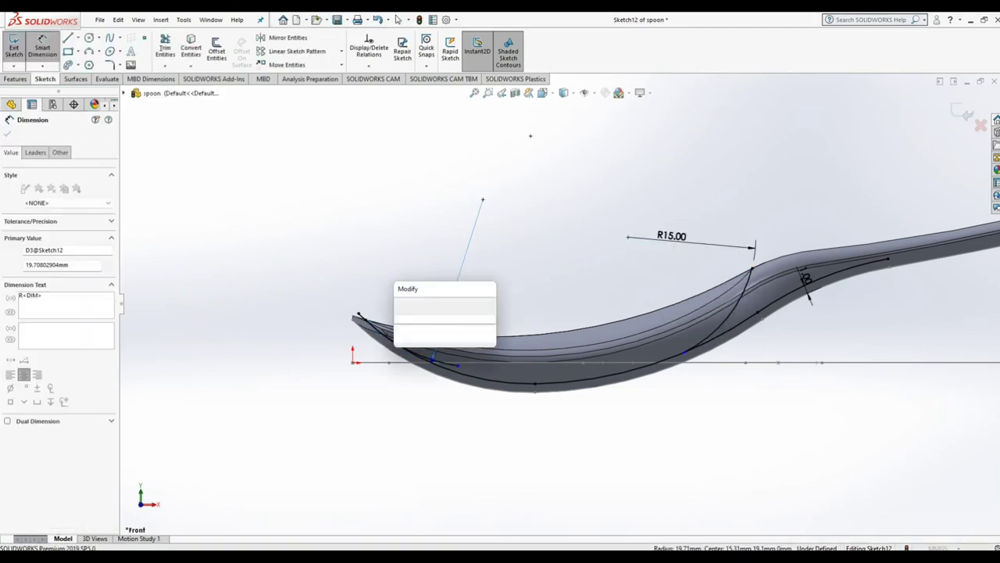
type("50")
key("Return")
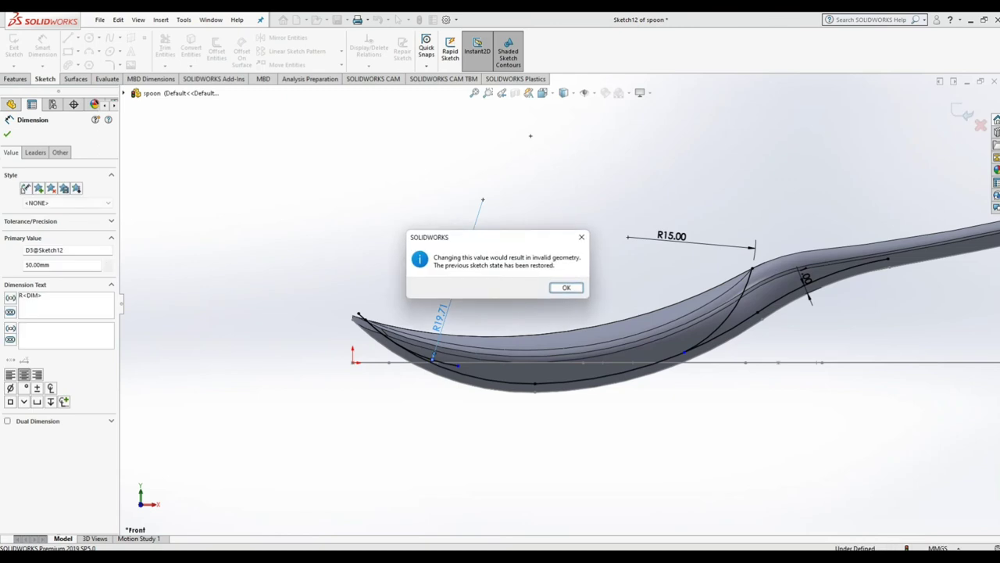
left_click(581, 237)
right_click(391, 233)
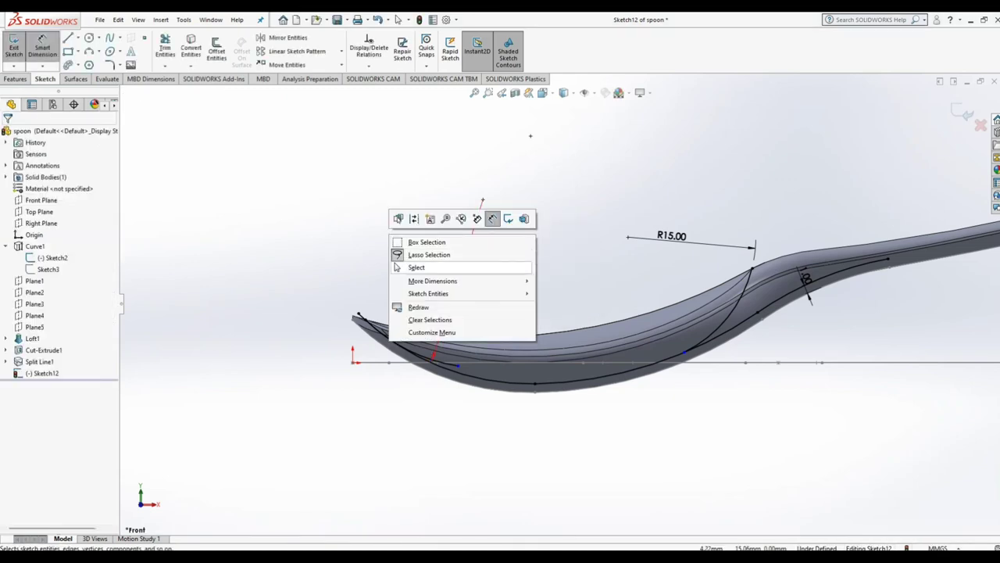
key("Escape")
left_click_drag(440, 317, 472, 296)
key("Delete")
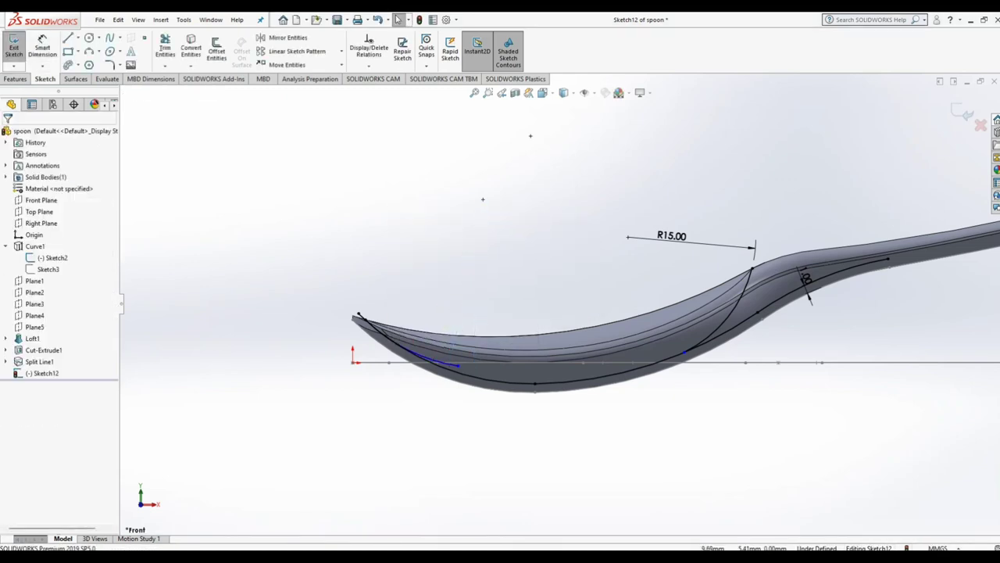
Step: Draw a three-point arc at the bowl tip
key("a")
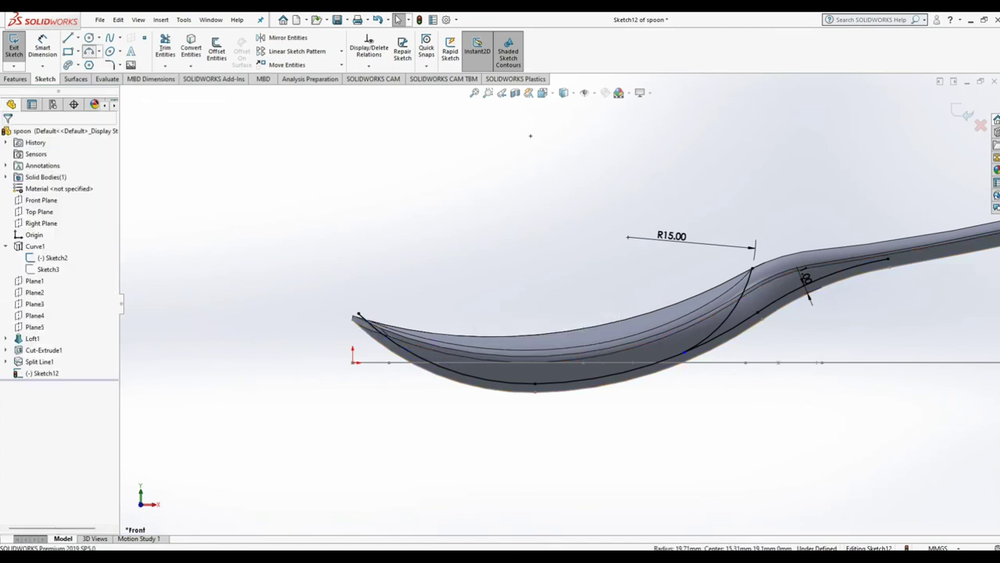
key("Down")
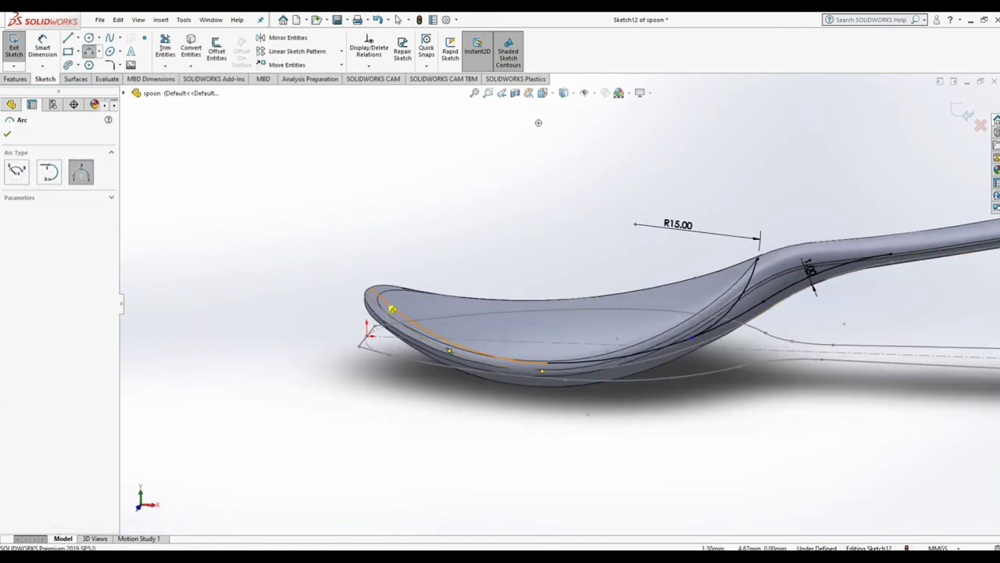
left_click(399, 19)
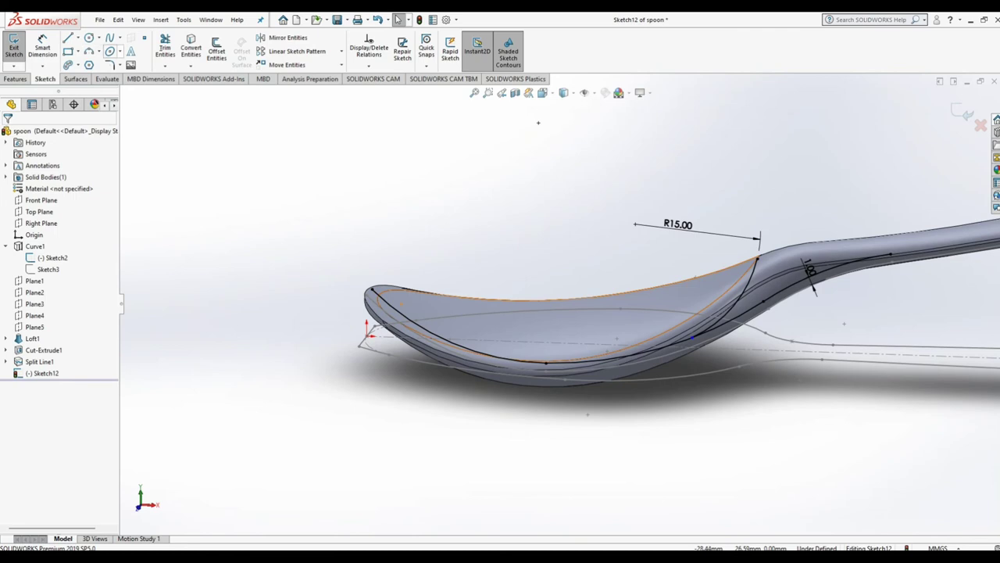
left_click(88, 51)
scroll(377, 293, "down", 2)
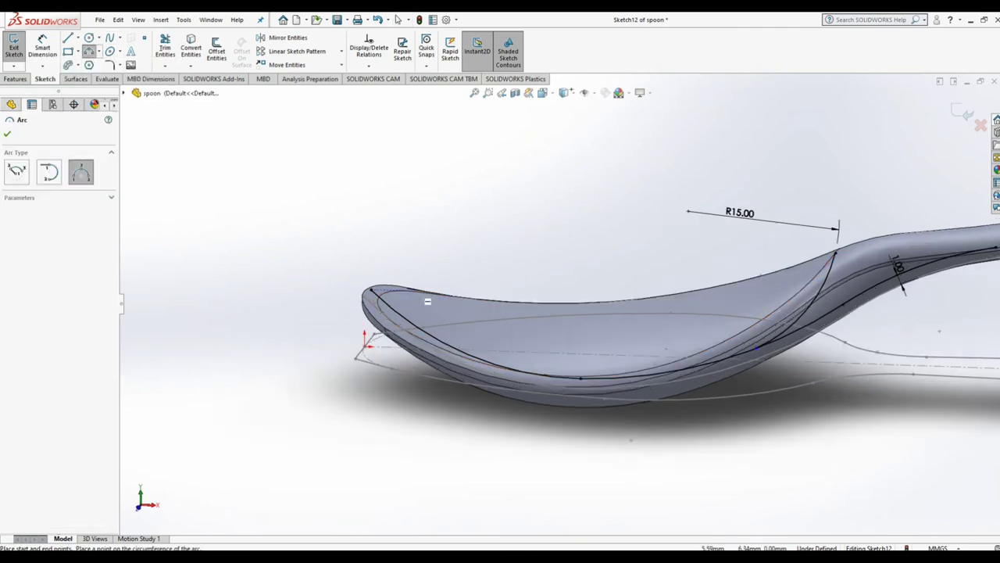
scroll(378, 293, "down", 3)
left_click(382, 295)
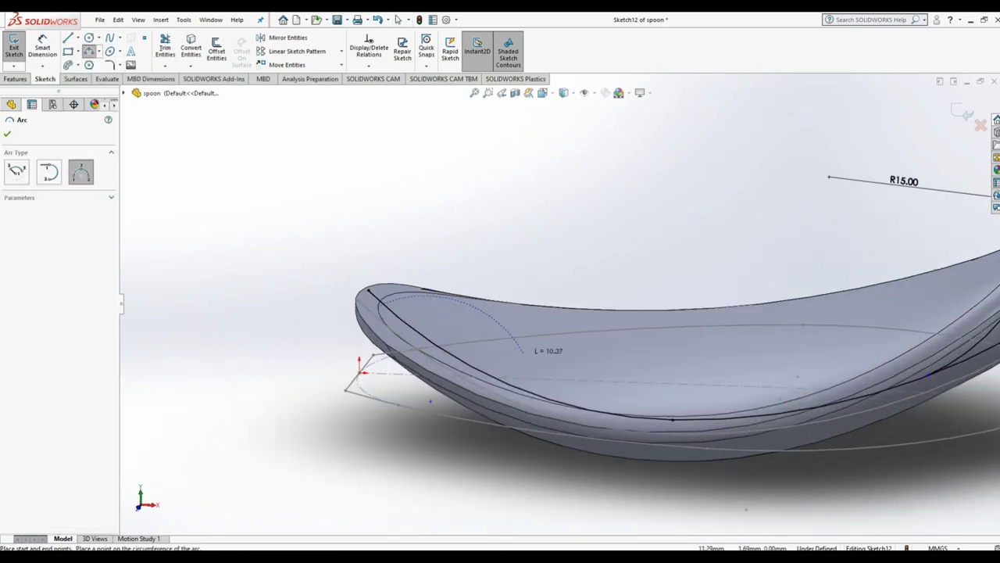
left_click(524, 353)
left_click(486, 350)
key("Escape")
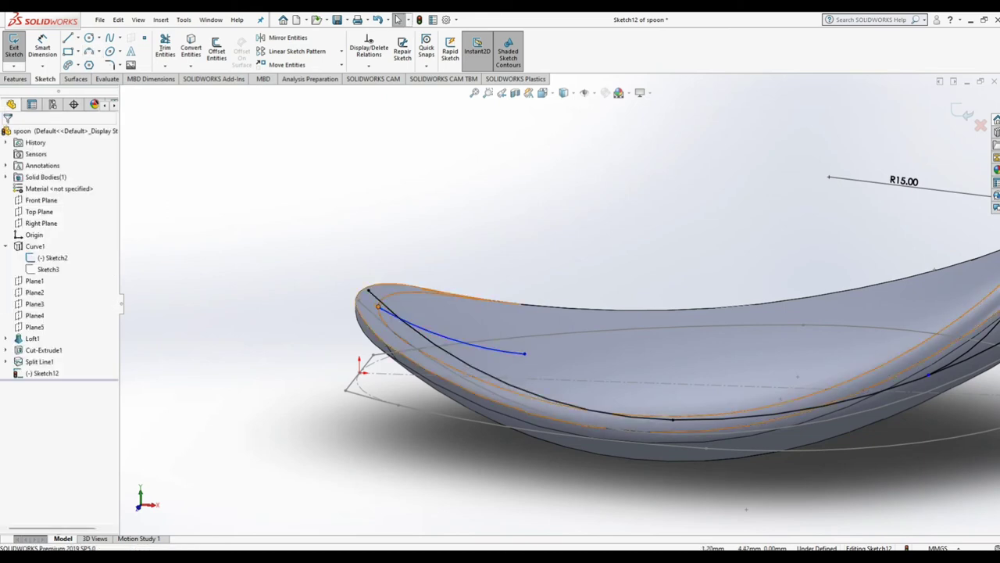
Step: Pierce the new arc's start onto the rim edge and make it tangent to the neighbouring bowl arc
left_click(379, 305)
left_click(414, 294, "ctrl")
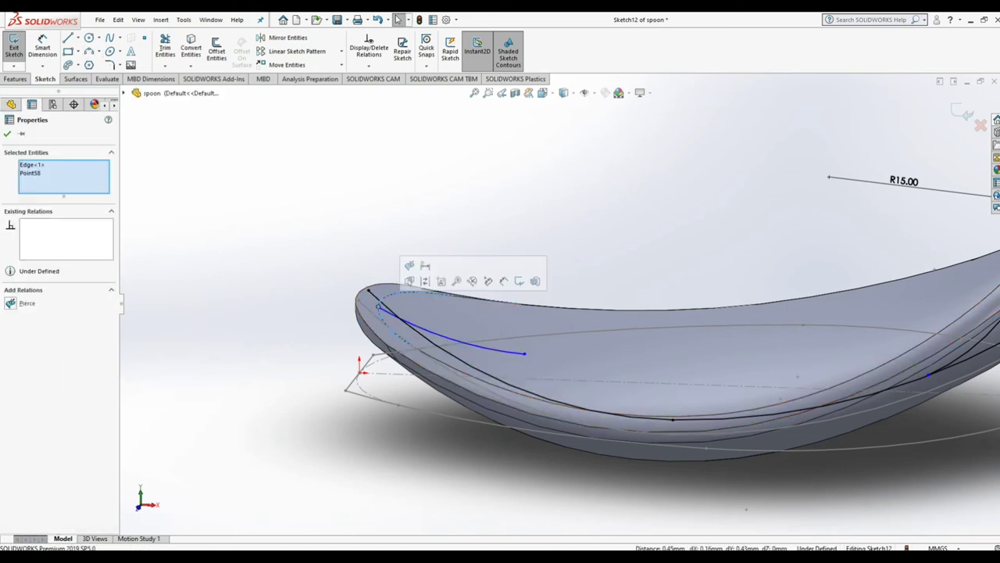
left_click(424, 283)
key("Escape")
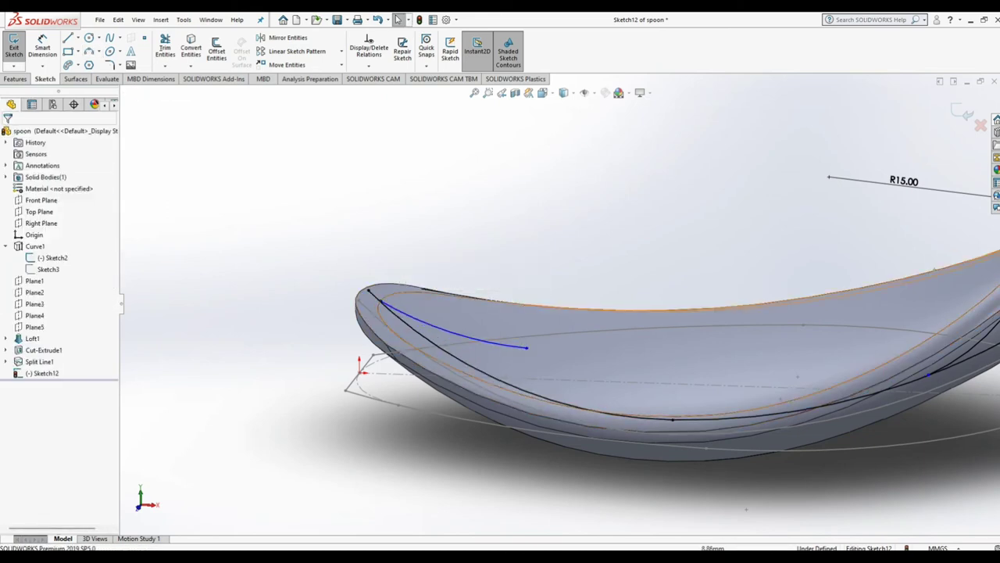
left_click(469, 333)
left_click(516, 380, "ctrl")
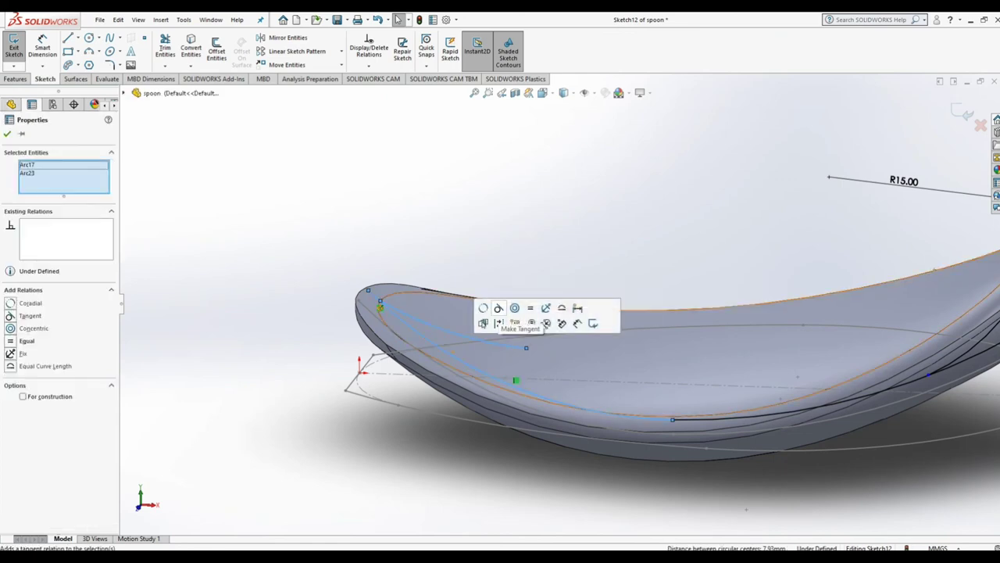
left_click(530, 307)
key("Escape")
Step: In front view, slide the new arc's endpoint back along the spoon edge
key("ctrl+1")
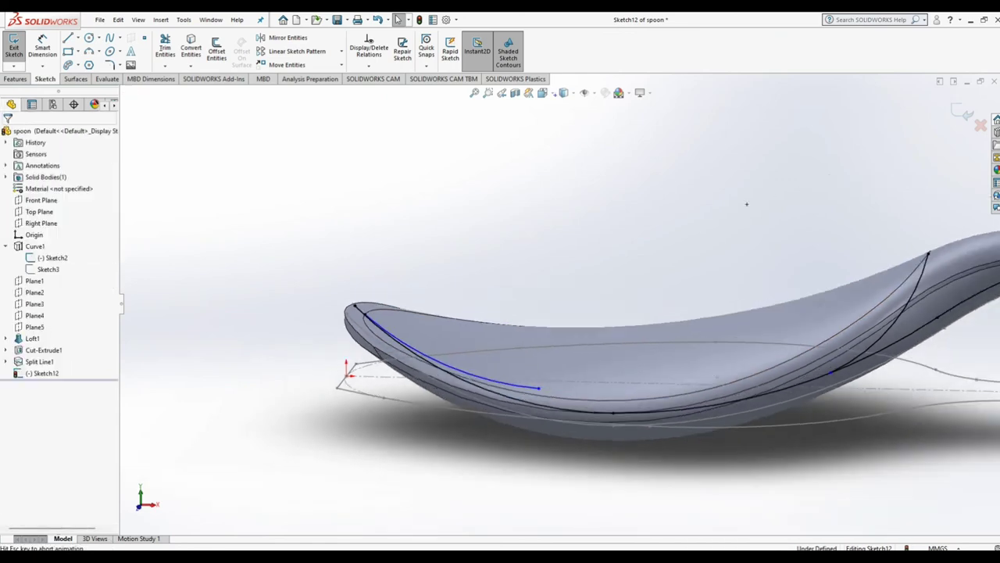
scroll(311, 352, "down", 2)
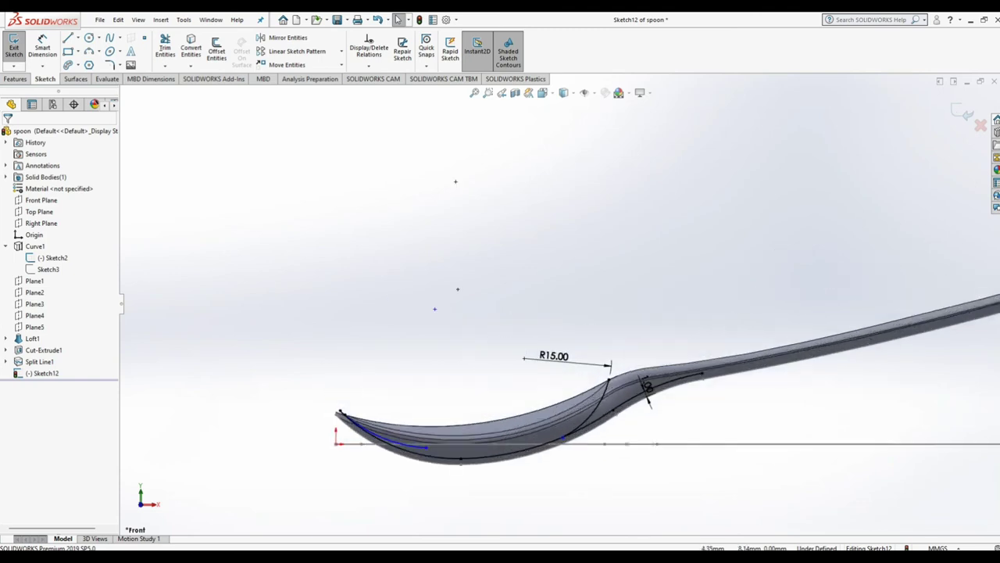
scroll(311, 352, "down", 3)
scroll(311, 351, "down", 3)
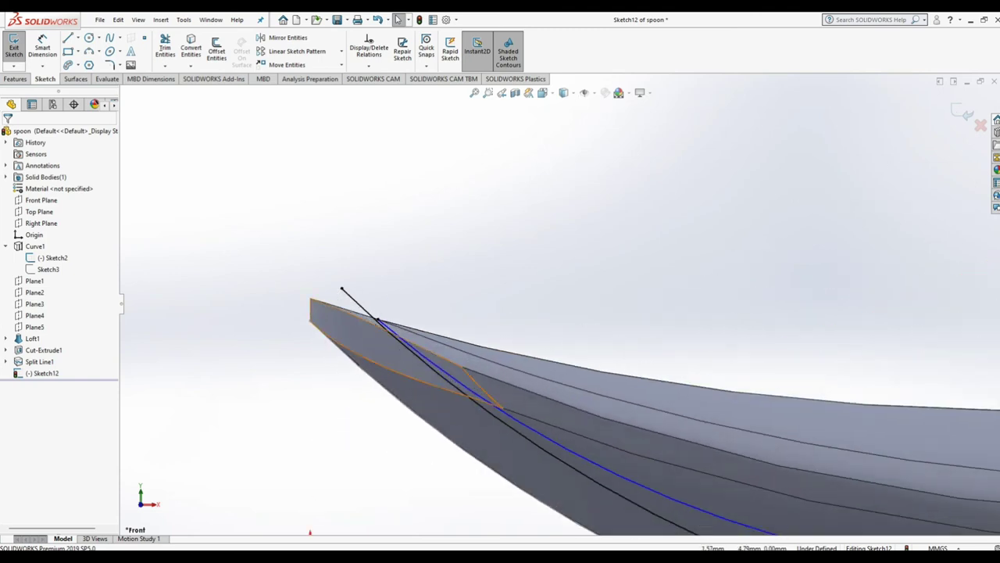
scroll(570, 304, "up", 3)
left_click(617, 410)
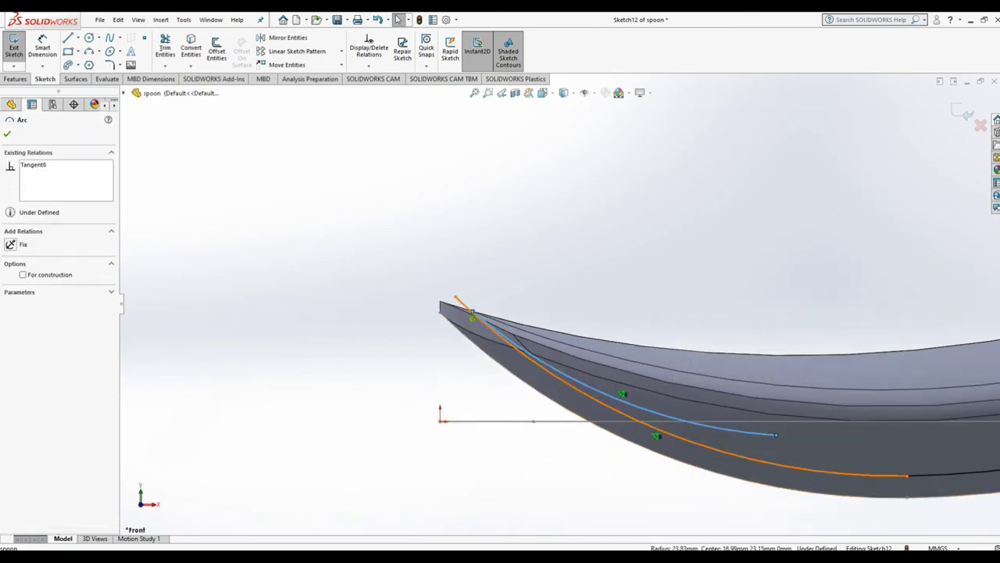
key("Escape")
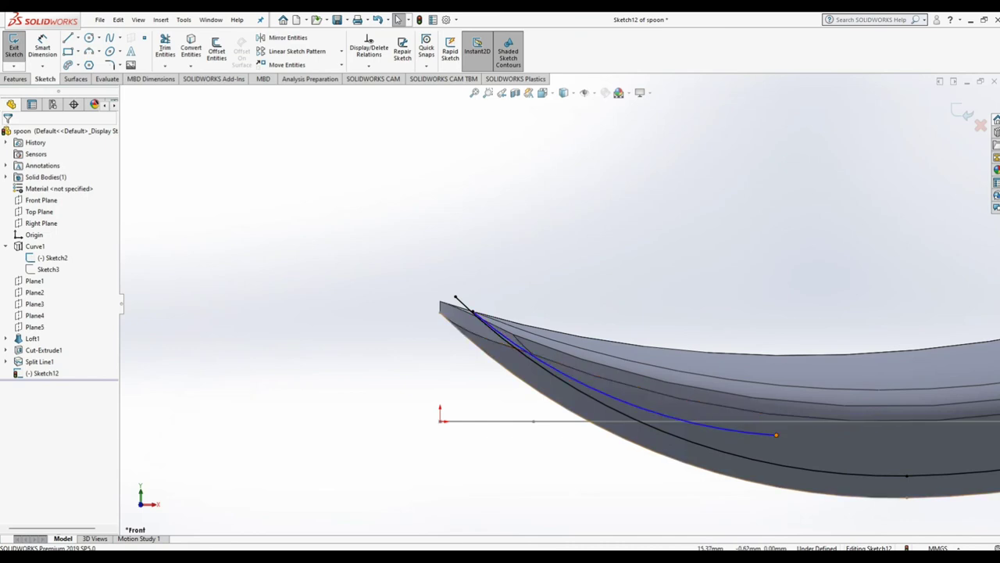
left_click_drag(776, 435, 607, 406)
key("Escape")
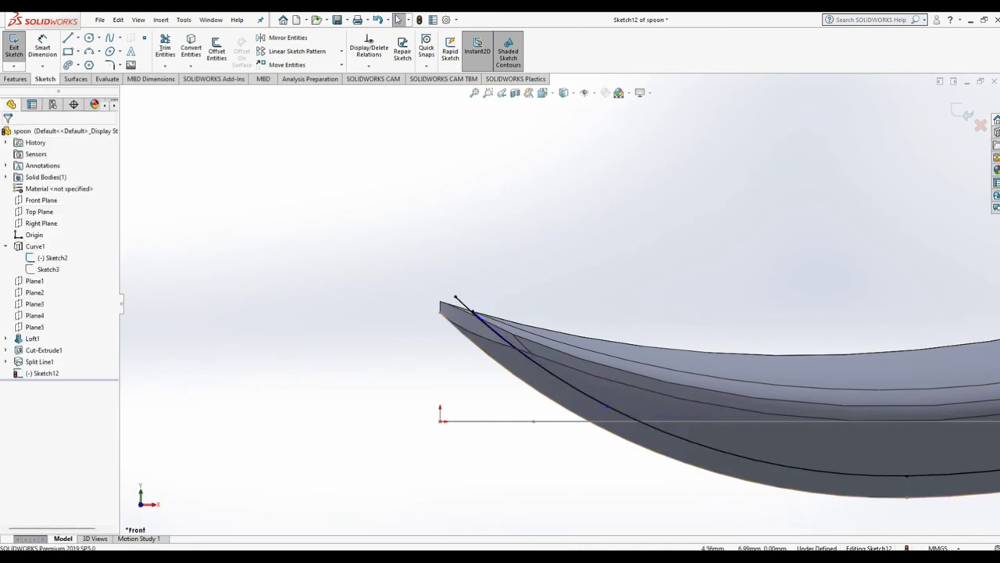
Step: Trim away the extra lower curve toward the handle
left_click(165, 47)
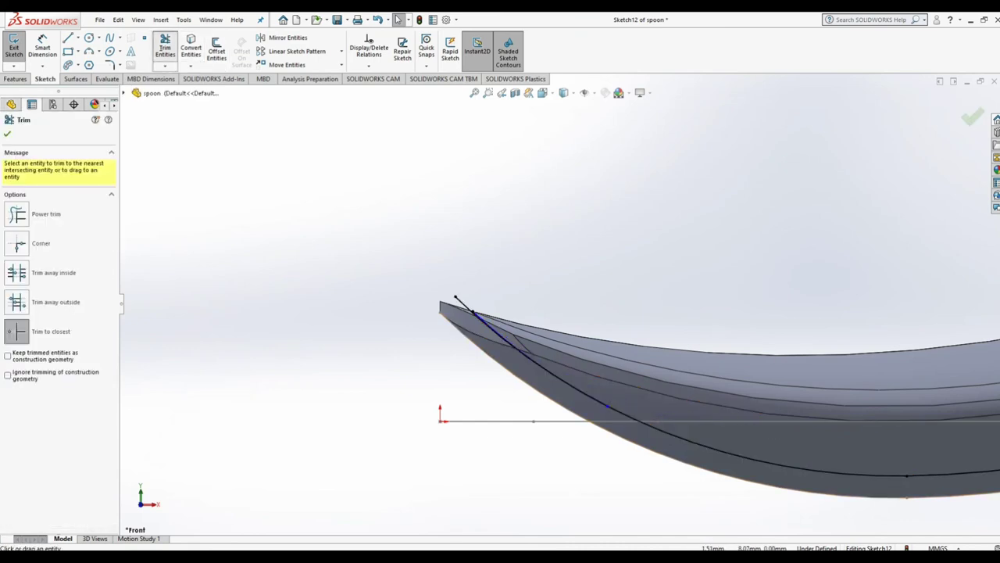
scroll(558, 304, "up", 5)
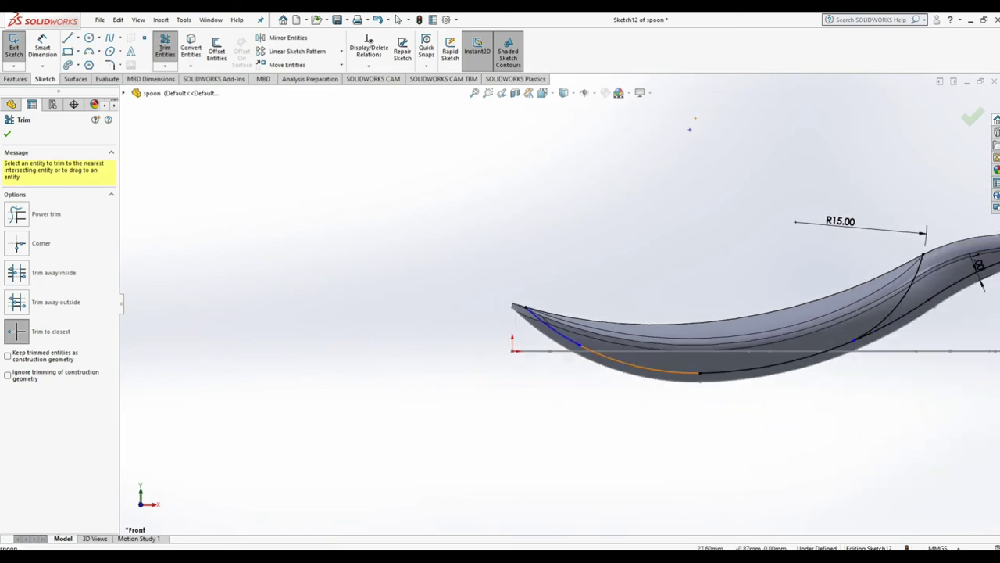
left_click(782, 361)
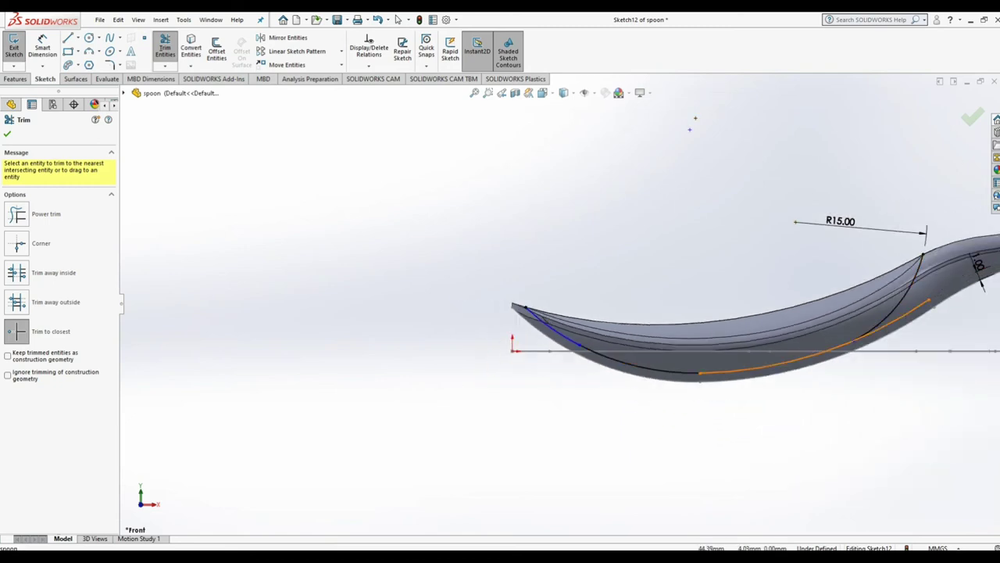
key("Escape")
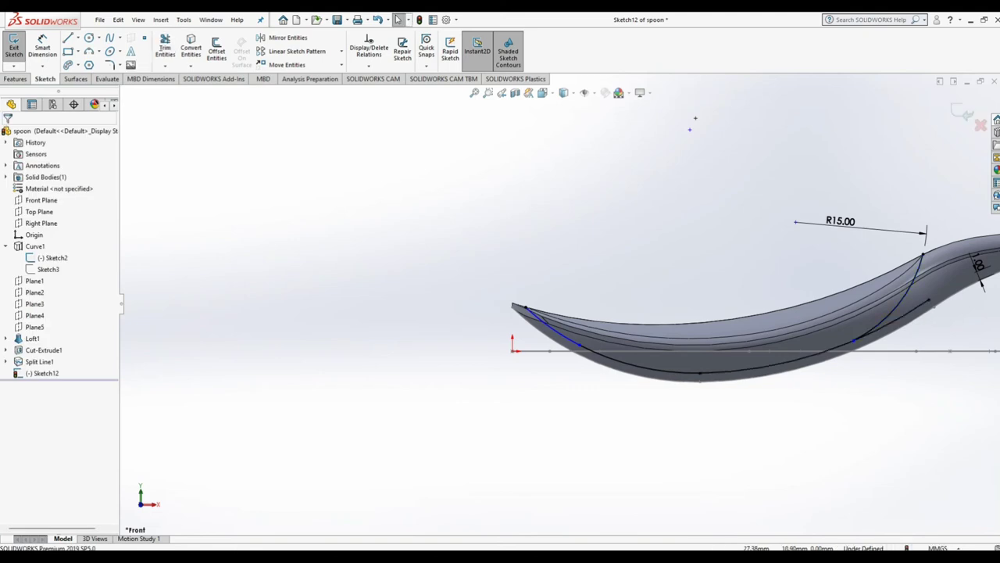
right_click(668, 203)
left_click(399, 20)
right_click(639, 217)
key("Escape")
Step: Constrain the loose sketch point to lie on the lower arc
left_click(854, 340)
left_click(891, 321)
left_click(851, 341, "ctrl")
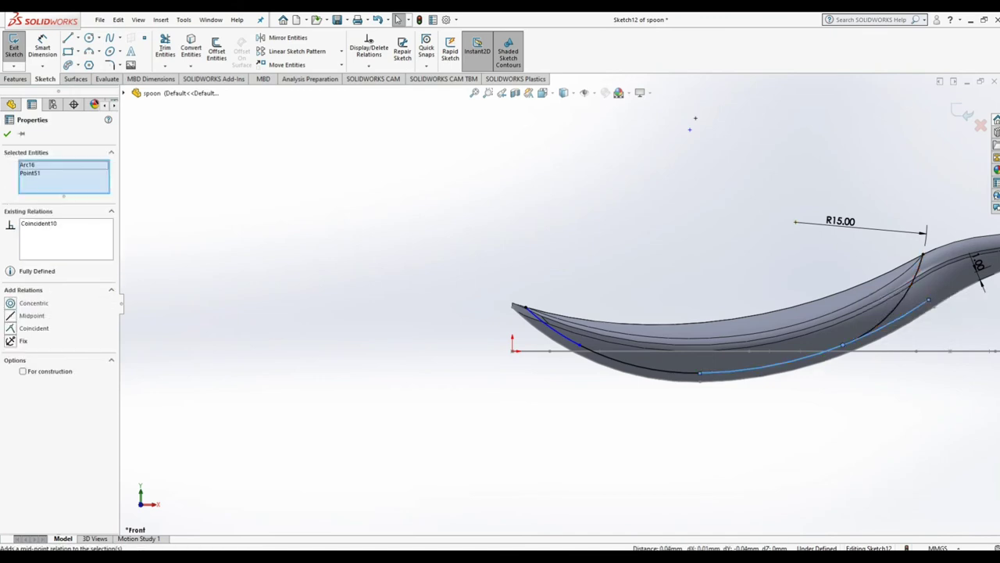
key("Escape")
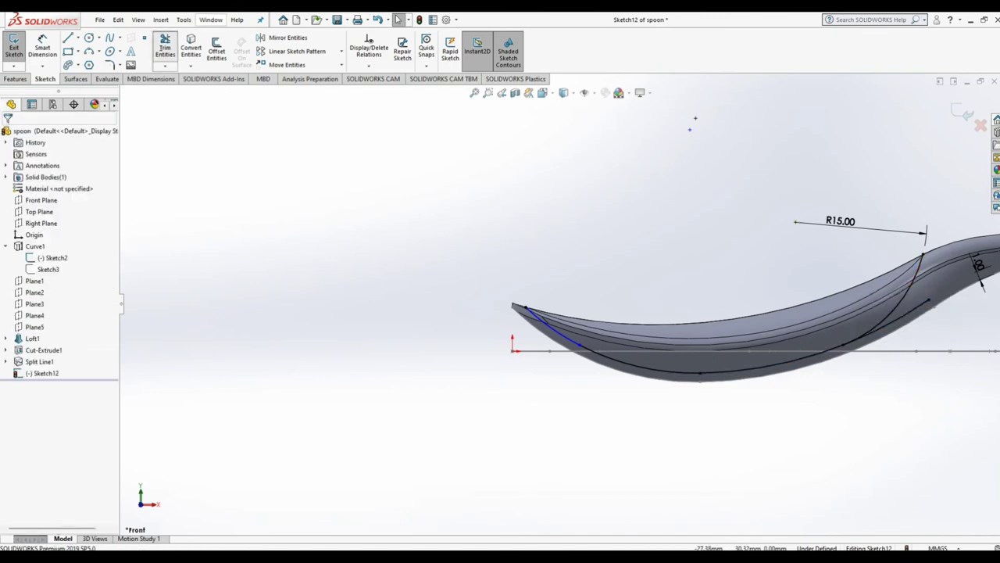
left_click(164, 46)
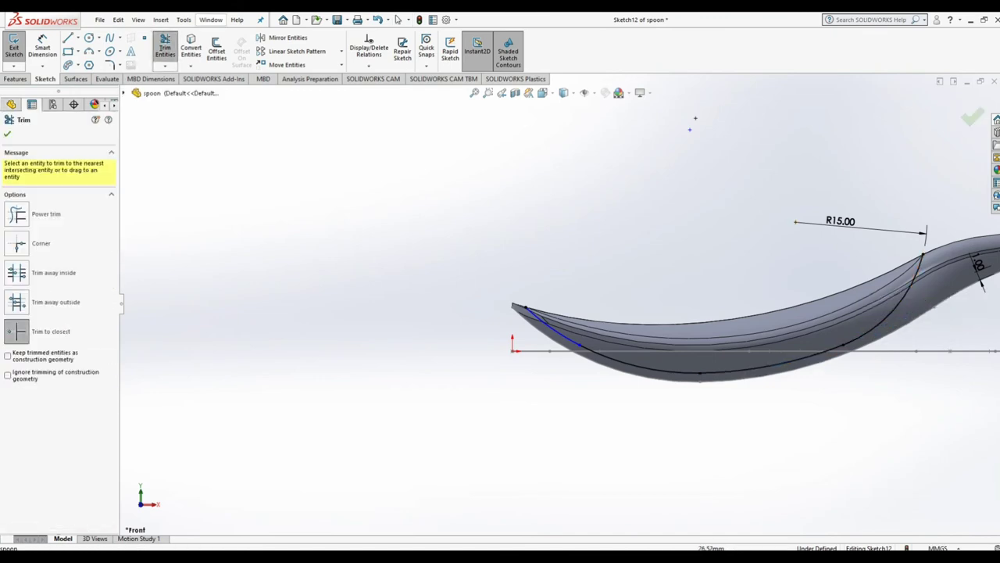
right_click(653, 195)
left_click(687, 239)
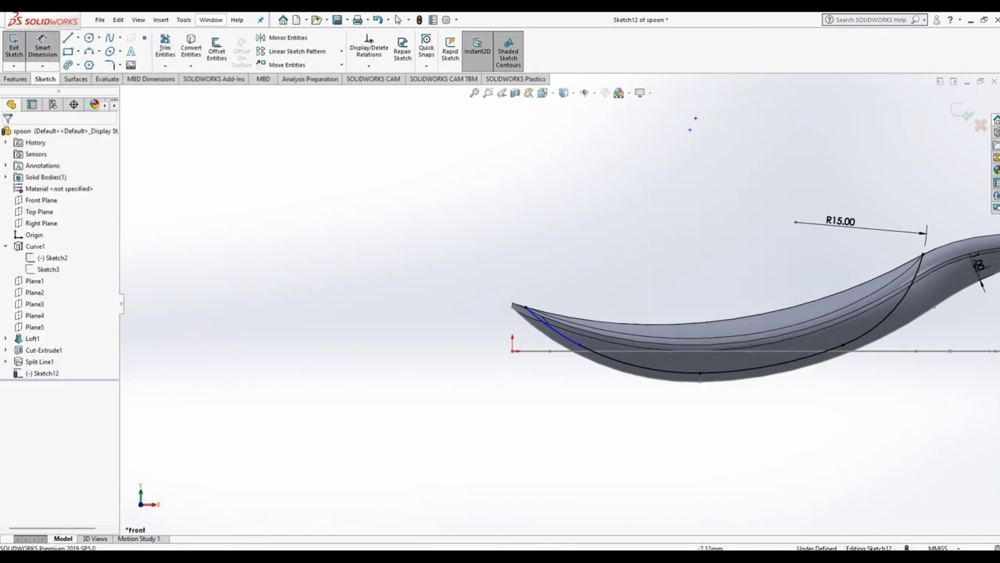
Step: Try a 30 mm radius on the tip arc, dismiss the invalid-geometry warning, and undo
left_click(551, 324)
left_click(571, 265)
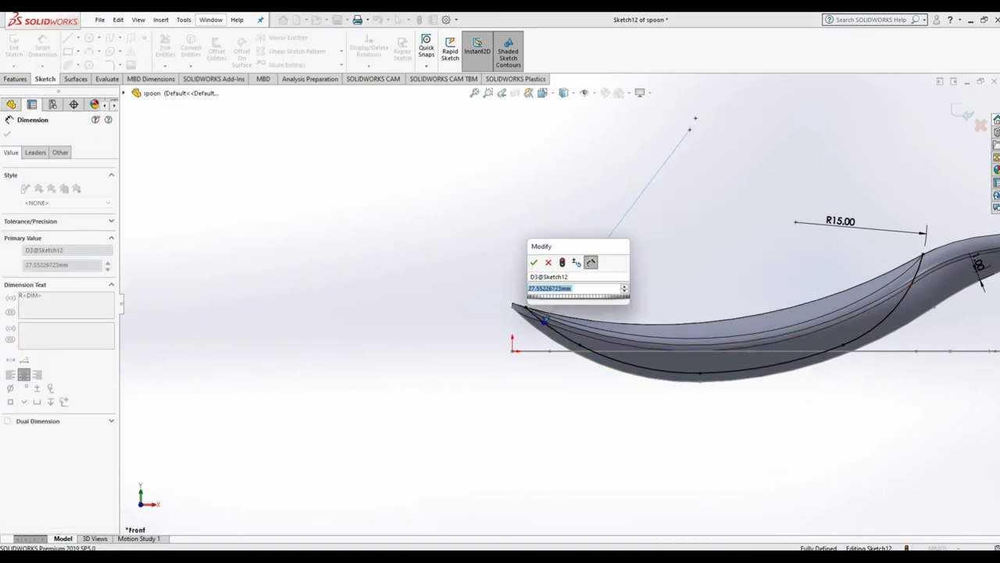
type("30")
key("Return")
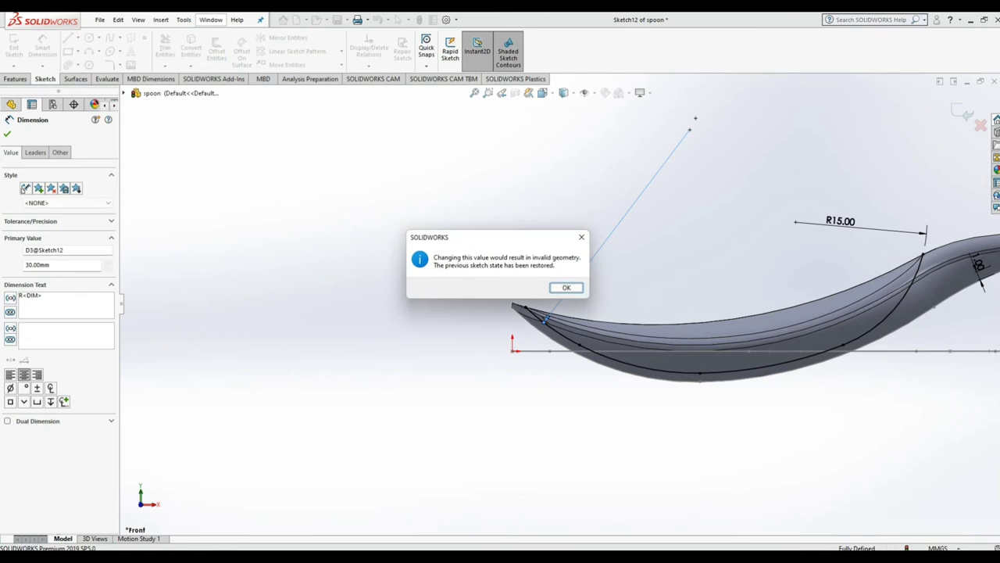
key("Return")
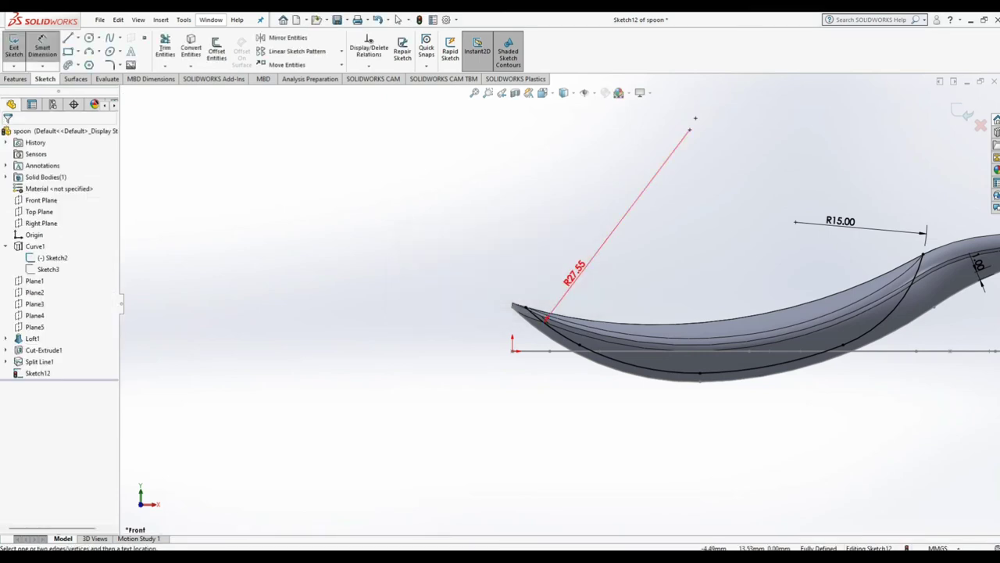
key("ctrl+z")
left_click(398, 20)
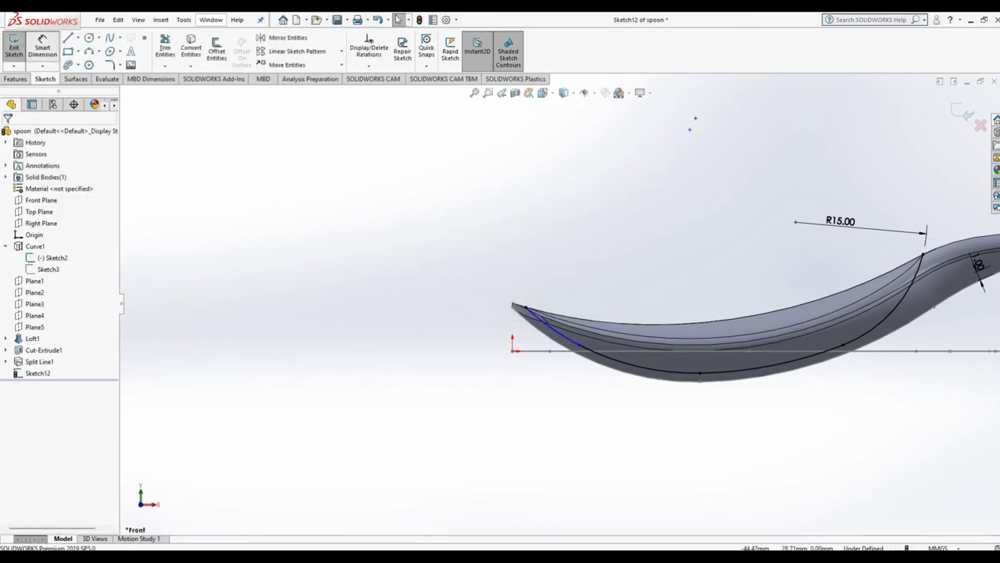
Step: Re-add the R27.55 radius to the cross-section arc and exit Sketch12
left_click(42, 47)
left_click(561, 332)
left_click(588, 279)
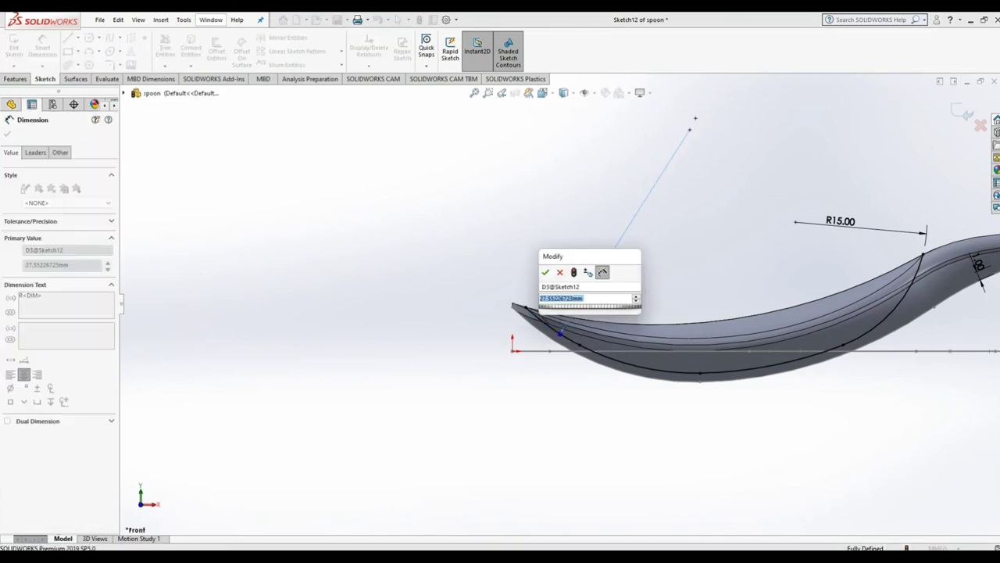
left_click(545, 272)
scroll(560, 302, "up", 3)
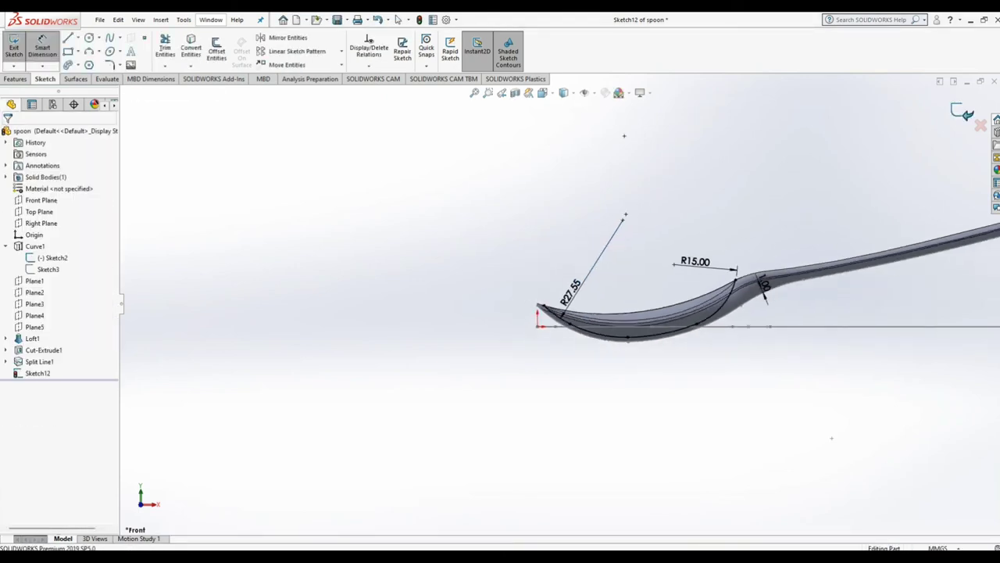
left_click(967, 114)
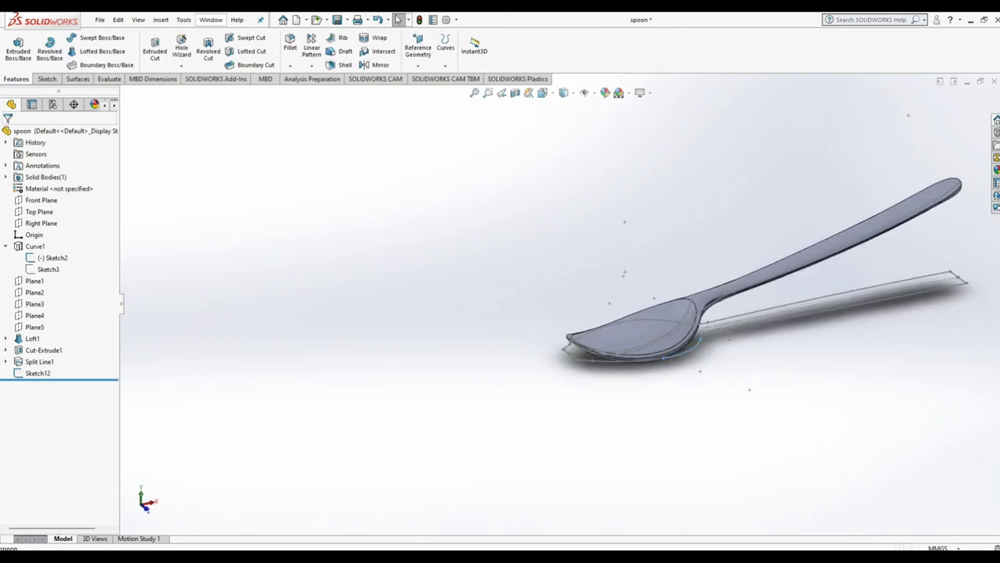
Step: Hide the flat outline sketch beneath the spoon
left_click(728, 322)
left_click(735, 319)
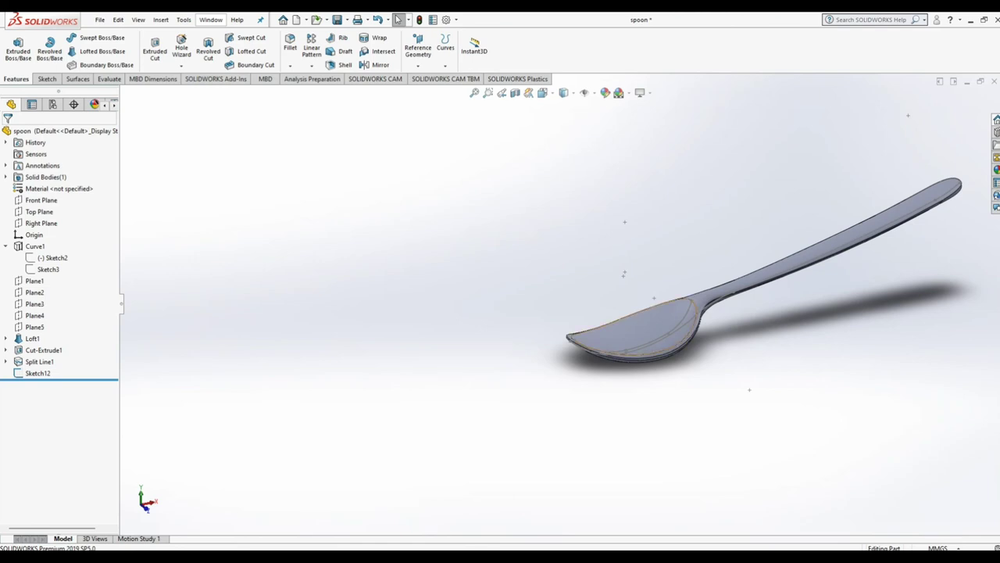
scroll(705, 339, "down", 3)
left_click(686, 311)
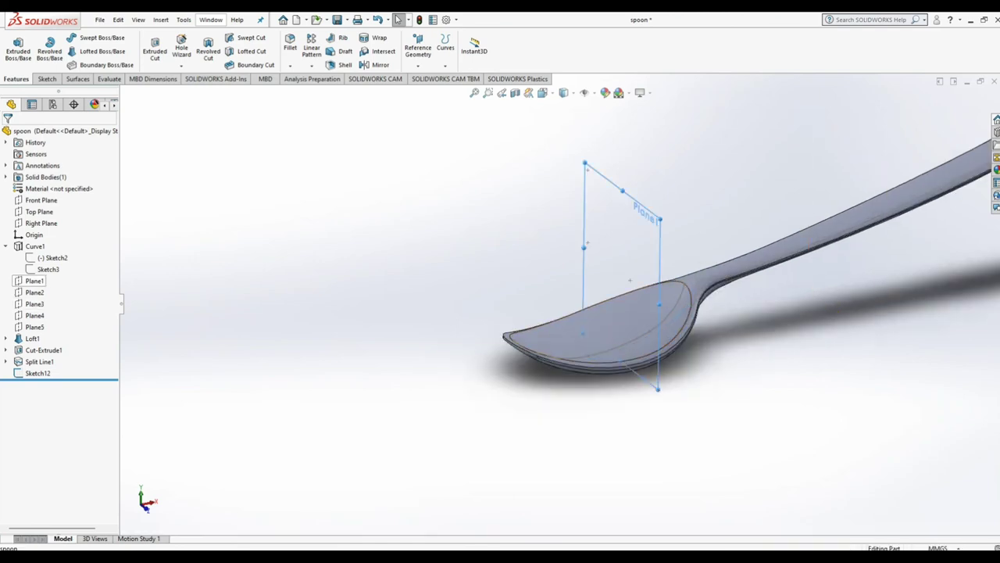
Step: Create Plane6 offset 10 mm from Plane1
left_click(34, 281)
scroll(561, 306, "up", 2)
left_click(418, 49)
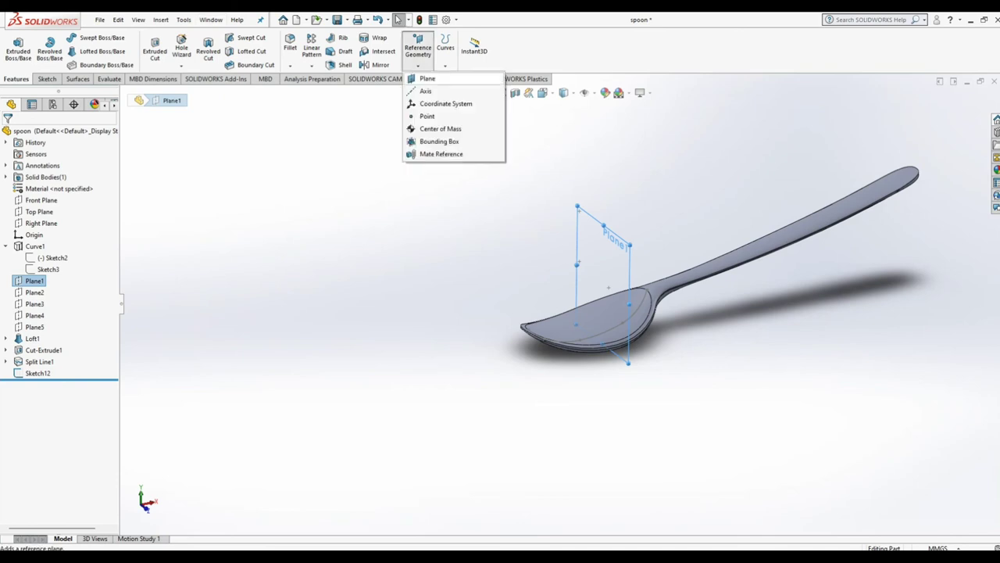
left_click(426, 80)
type("10")
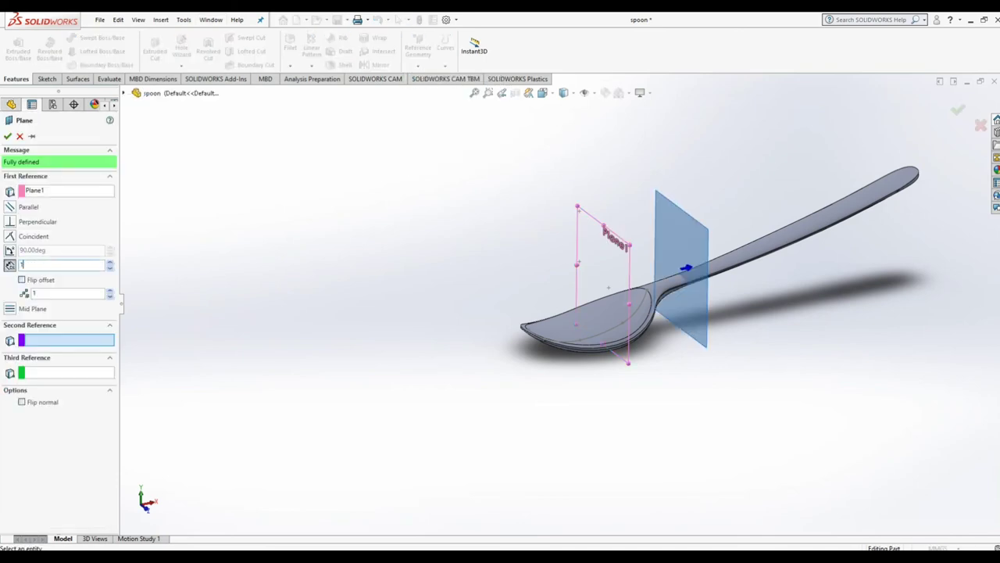
key("Return")
left_click(7, 136)
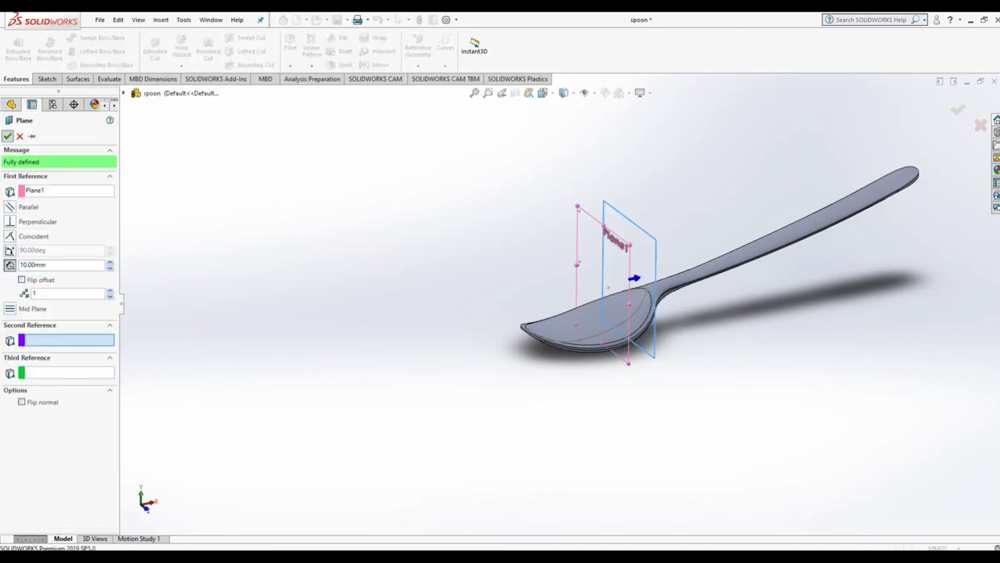
left_click(630, 224)
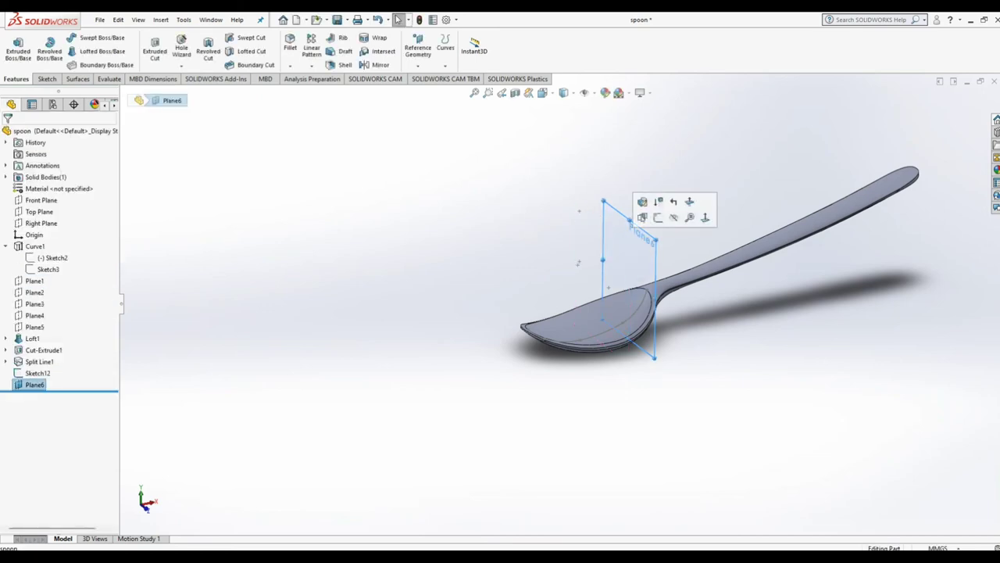
Step: Start a sketch on Plane6 and draw a three-point arc across the bowl
left_click(658, 218)
left_click(110, 51)
scroll(631, 304, "down", 3)
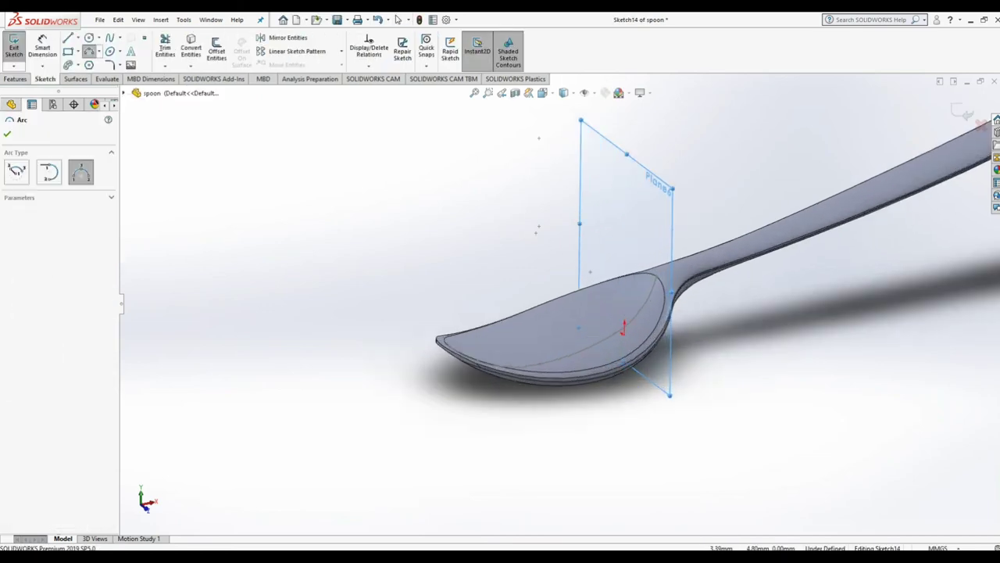
left_click(600, 272)
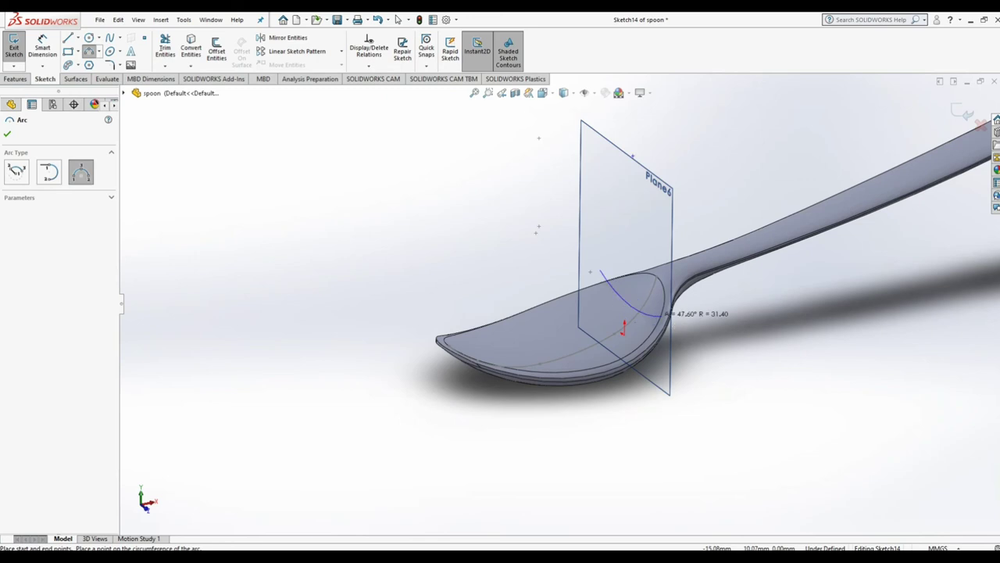
left_click(663, 315)
left_click(664, 314)
key("Escape")
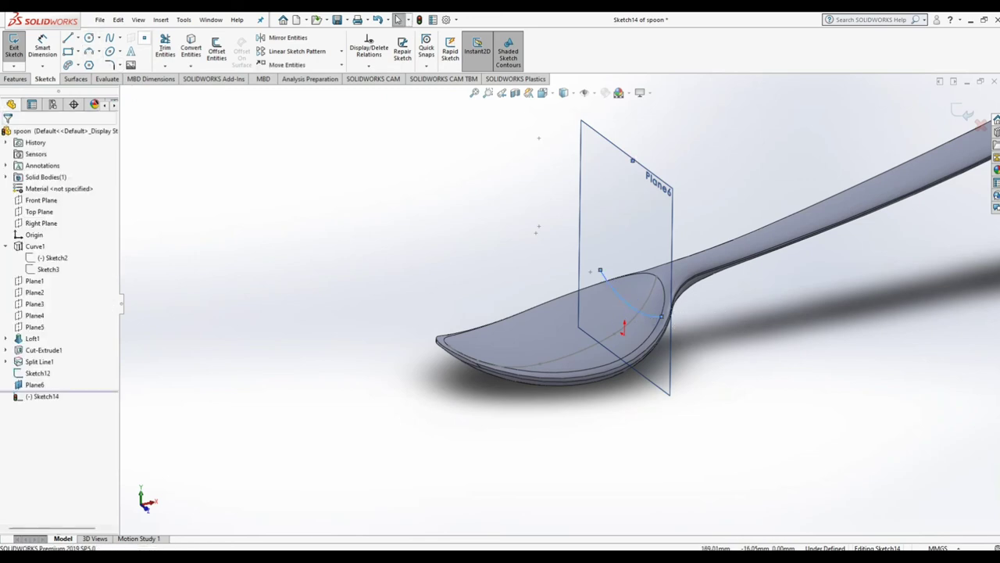
Step: Add a point on the arc and pierce it onto the Sketch12 lengthwise curve
left_click(144, 38)
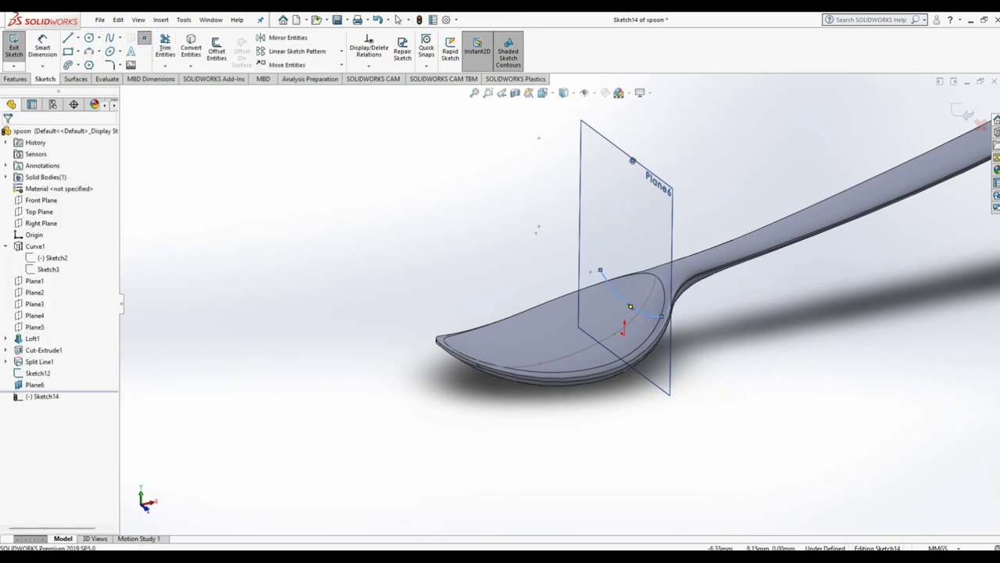
left_click(654, 321)
left_click(398, 19)
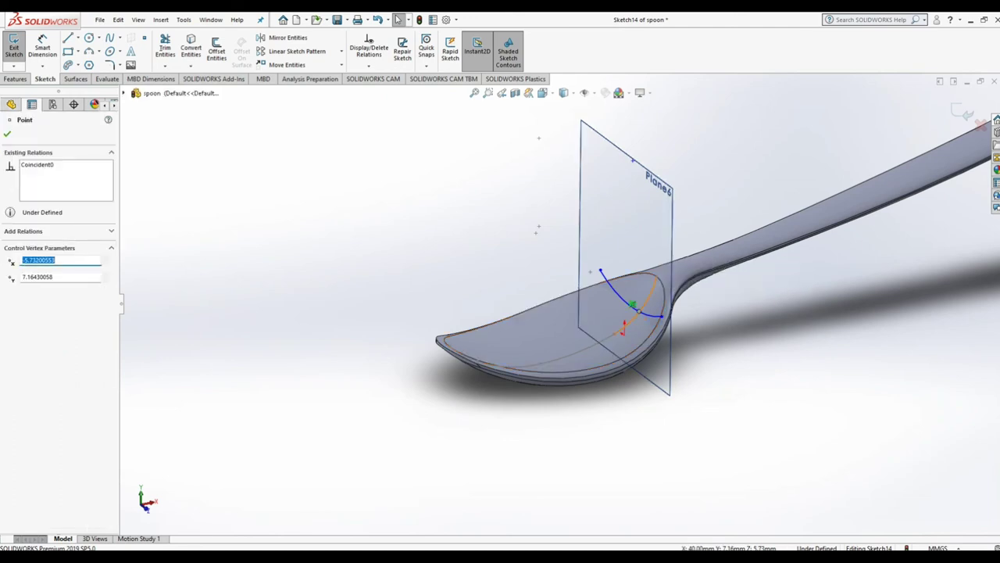
left_click(682, 283)
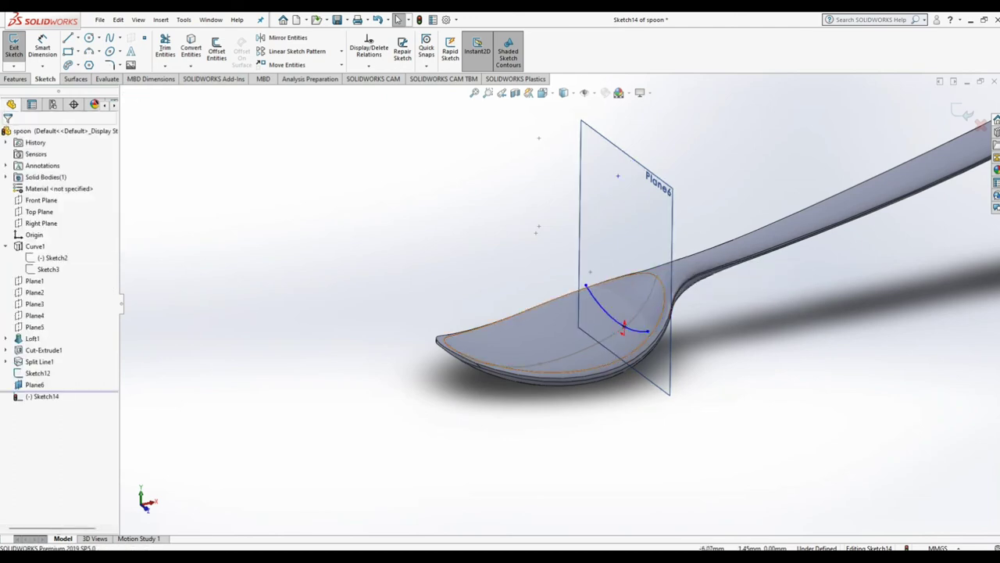
Step: Pierce both arc endpoints onto the bowl's rim edges
left_click(666, 313)
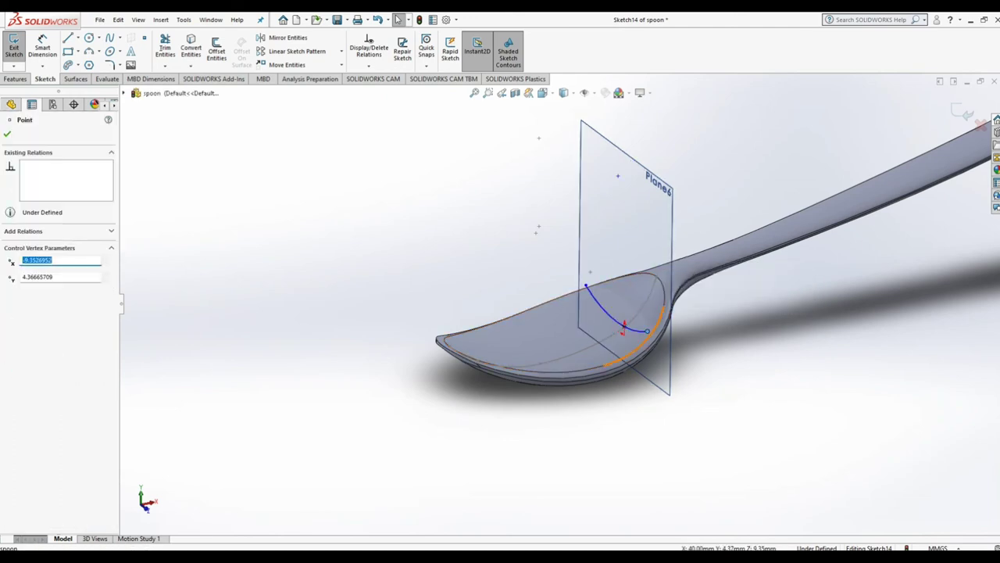
left_click(647, 331, "ctrl")
left_click(681, 290)
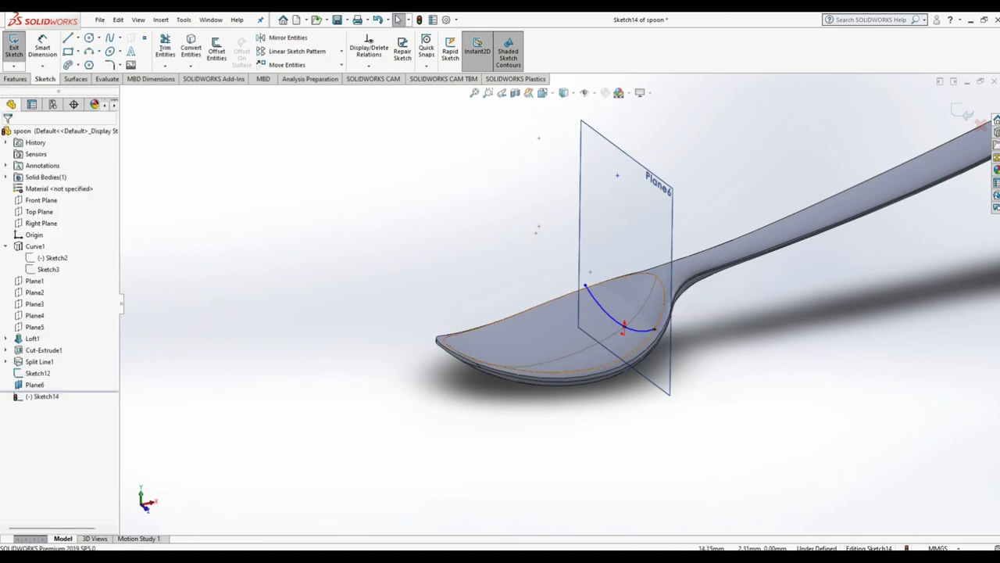
left_click(584, 285)
middle_click_drag(585, 285, 566, 297)
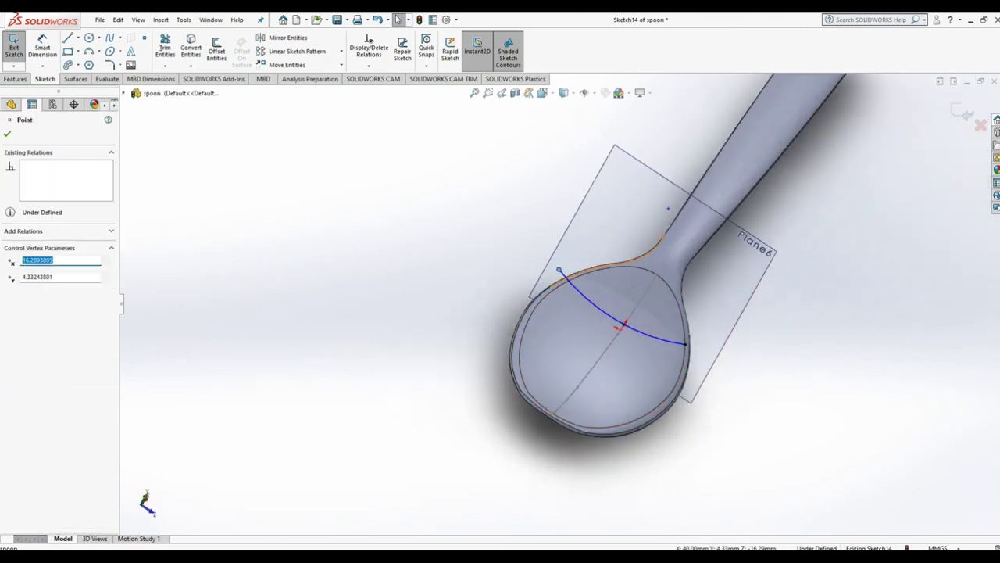
left_click(601, 270, "ctrl")
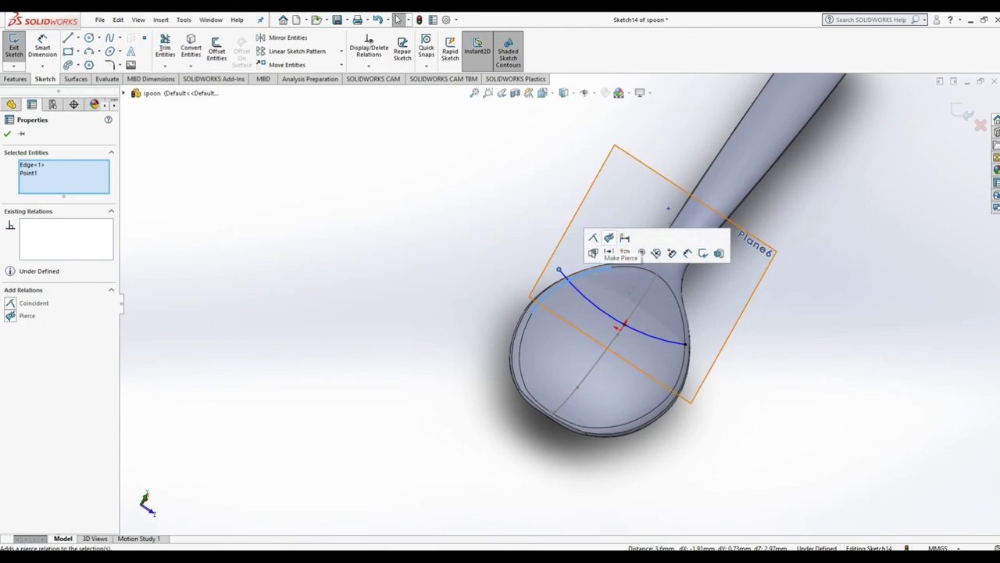
left_click(610, 239)
key("Escape")
middle_click_drag(625, 313, 547, 297)
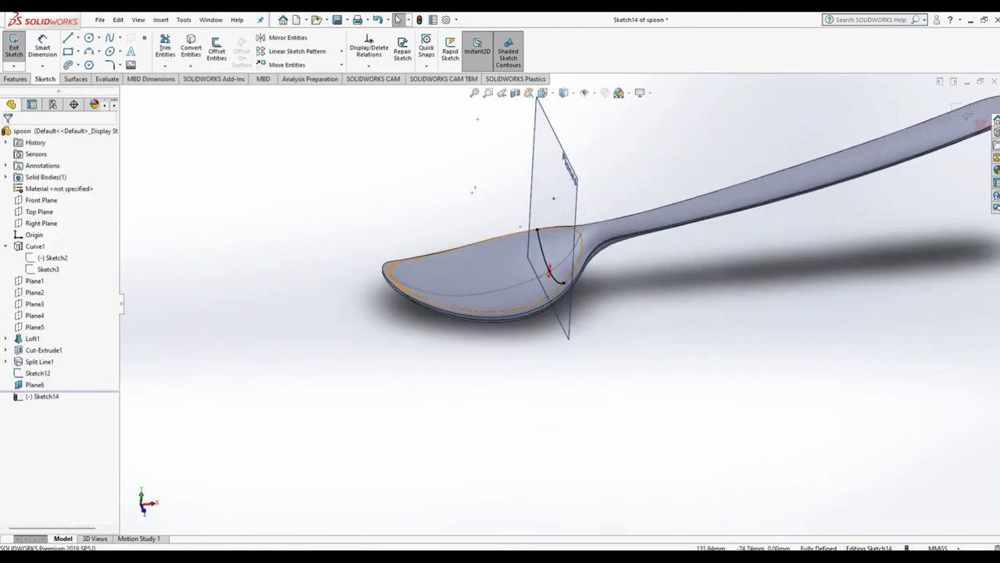
Step: Exit Sketch14, keeping the Plane6 arc beside Sketch12's lengthwise curve
left_click(13, 45)
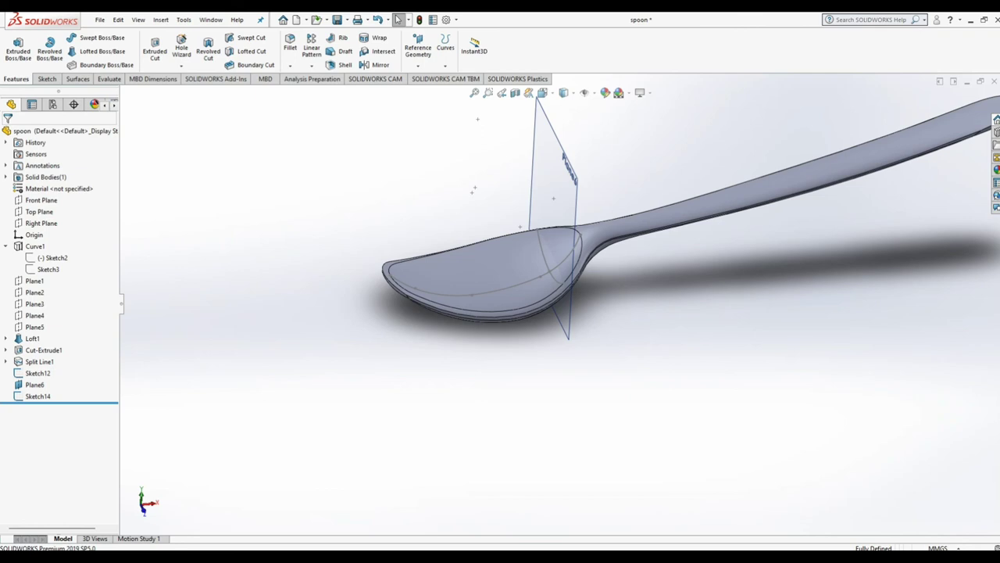
Step: Start a new sketch on Plane1 and draw a three-point arc across the bowl
left_click(34, 281)
left_click(47, 252)
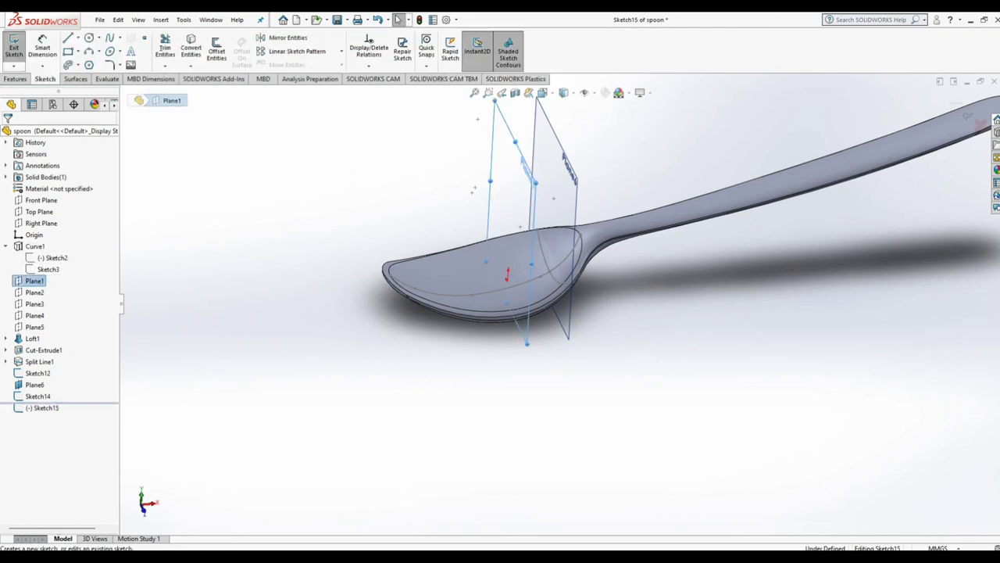
left_click(89, 51)
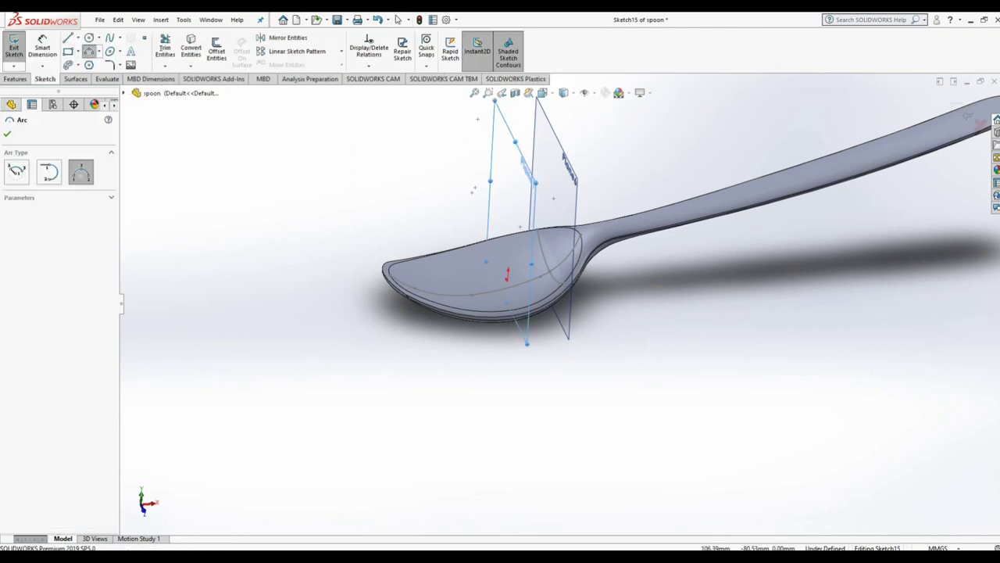
key("ctrl+8")
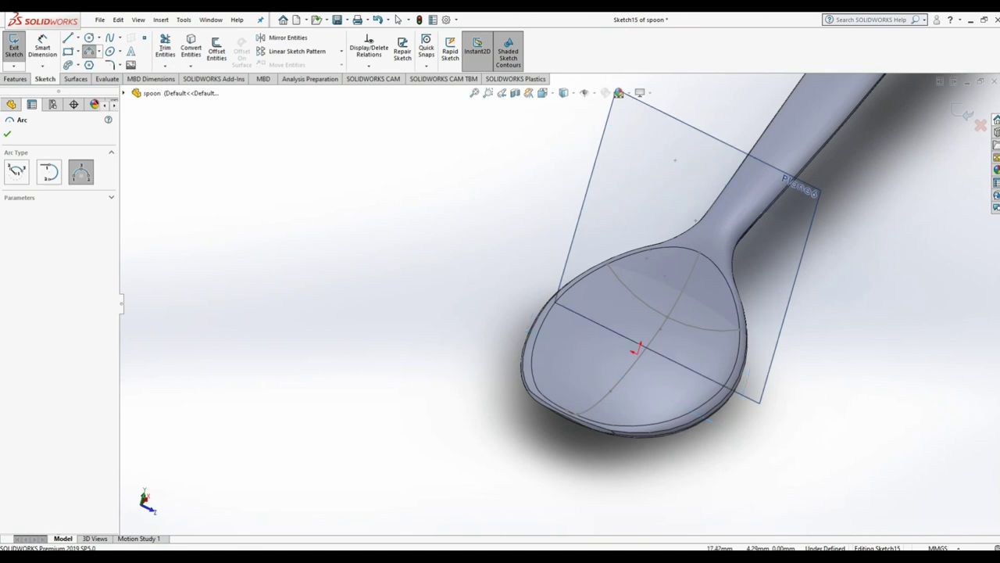
left_click(554, 293)
left_click(751, 353)
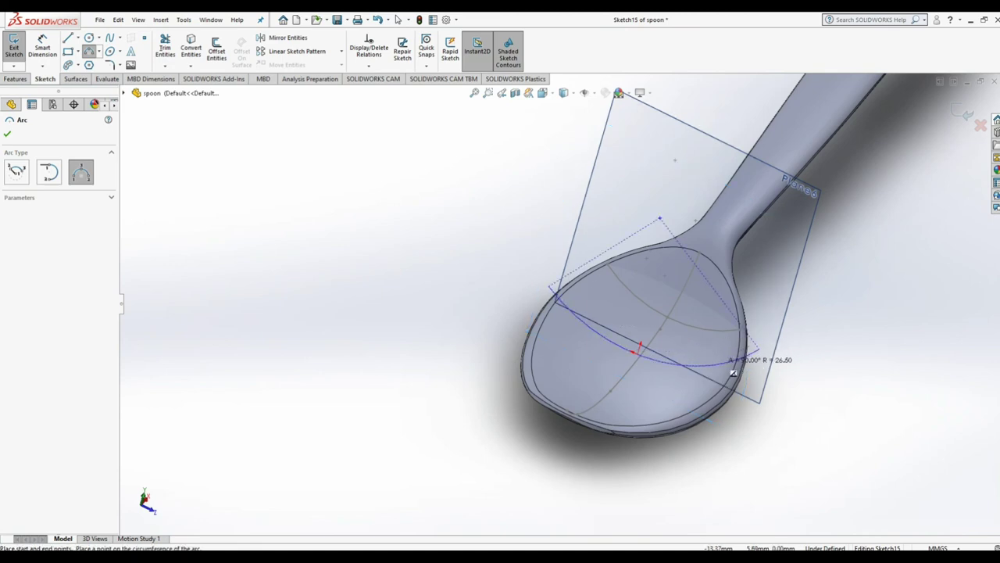
left_click(733, 373)
left_click(398, 20)
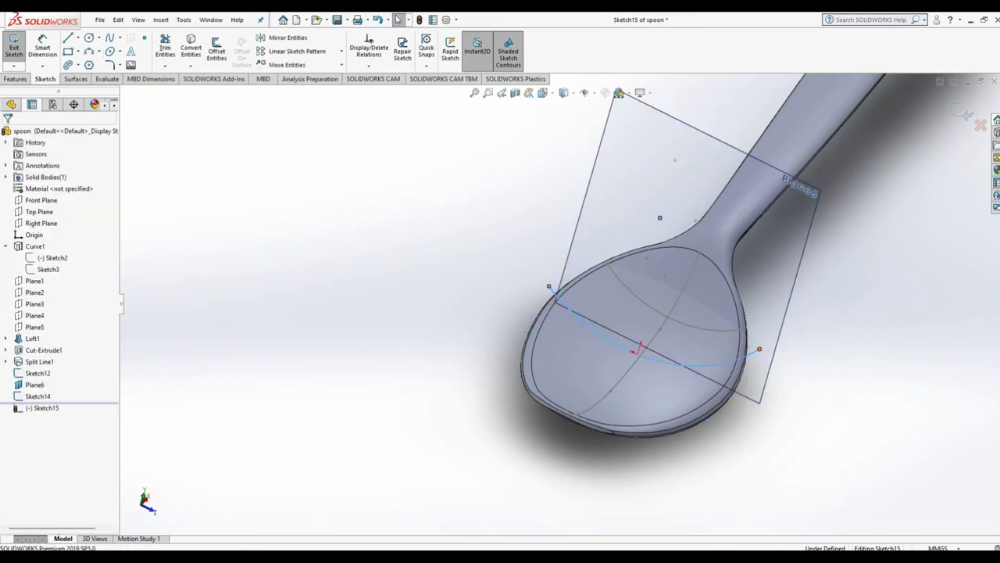
Step: Pierce the arc's right endpoint onto the bowl edge; the left-endpoint pierce fails
left_click(759, 349)
left_click(741, 332, "ctrl")
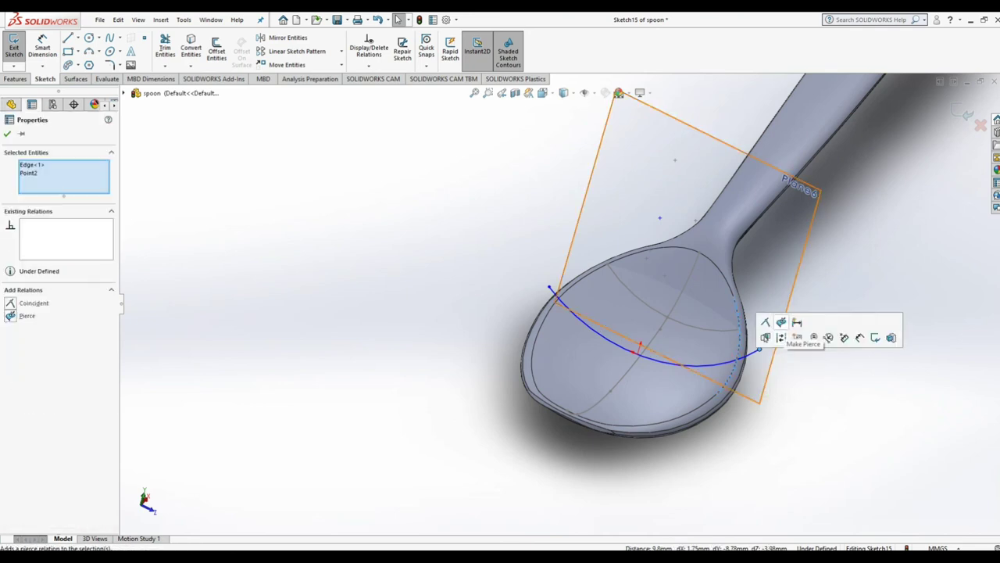
left_click(781, 323)
left_click(514, 321)
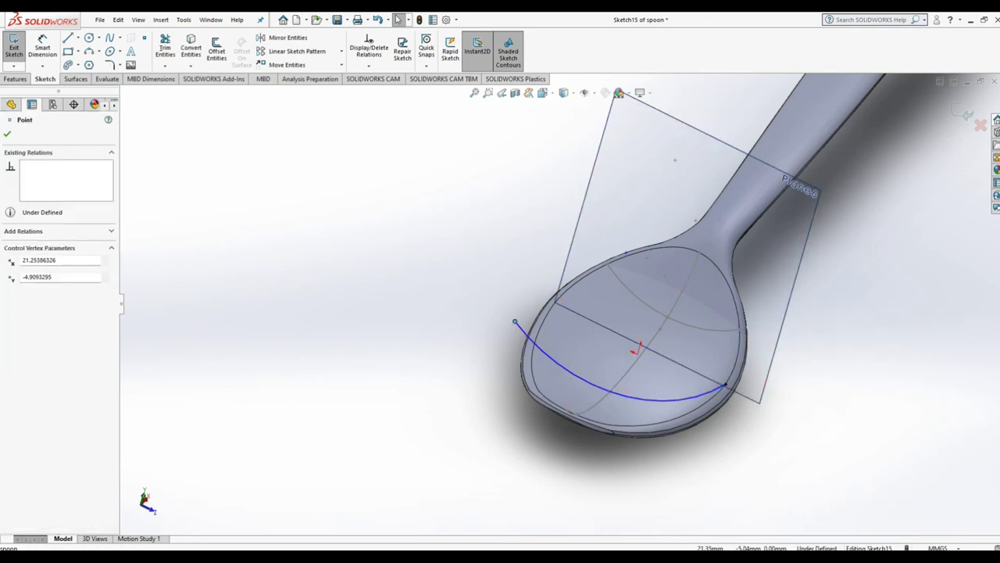
left_click(556, 297, "ctrl")
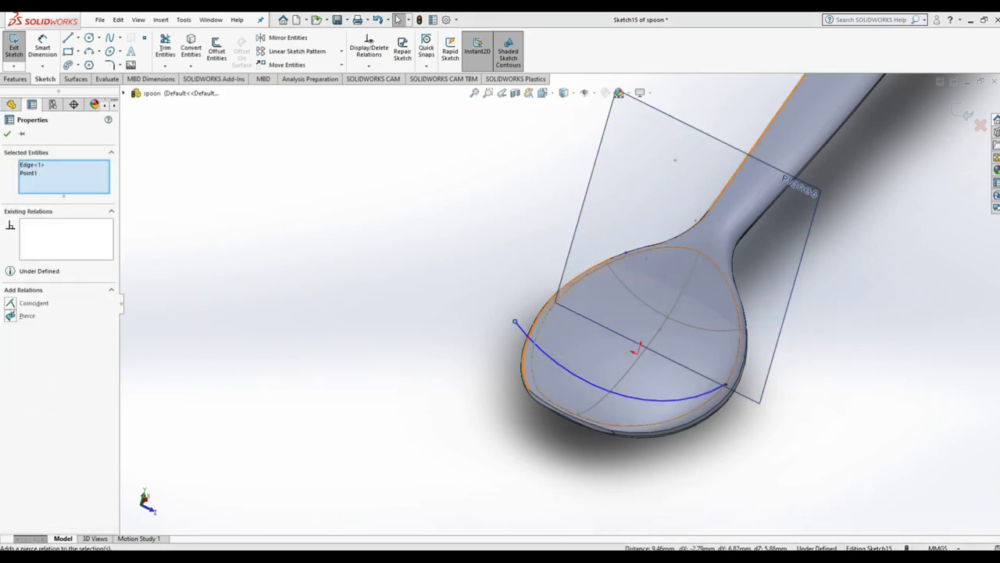
left_click(27, 315)
left_click(581, 240)
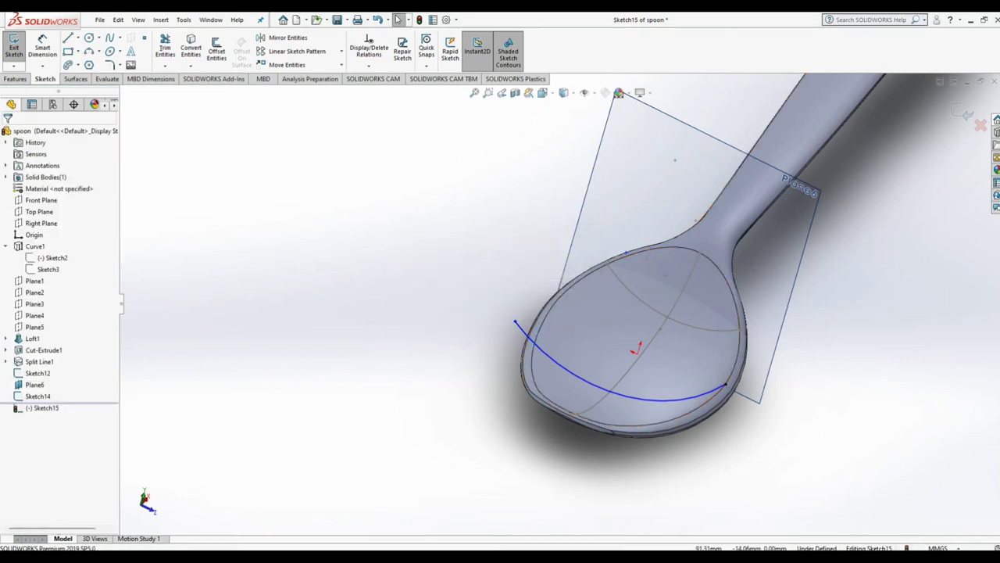
Step: Pierce the arc's midpoint onto the Sketch12 arc
left_click(634, 406)
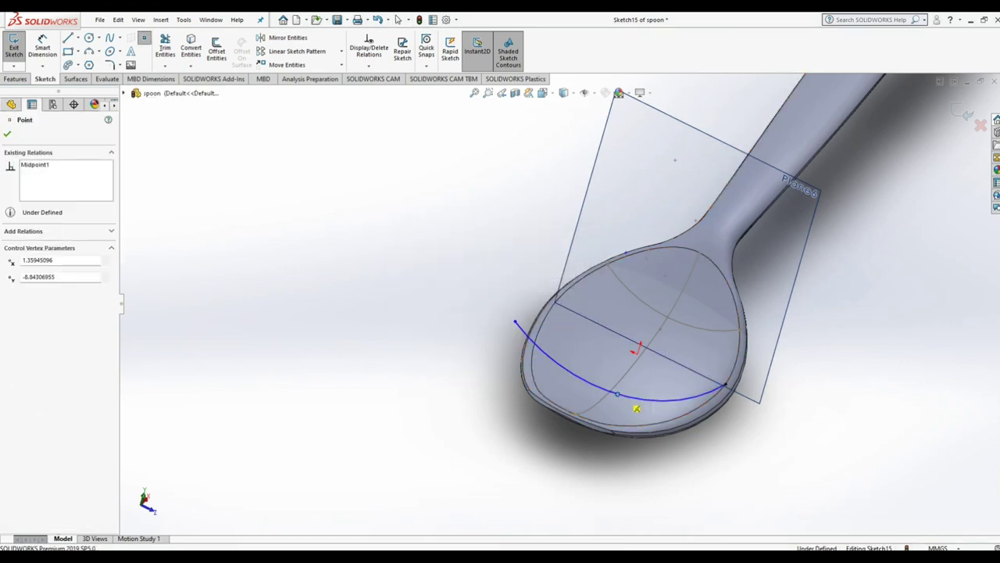
left_click(641, 409)
middle_click_drag(641, 406, 660, 336)
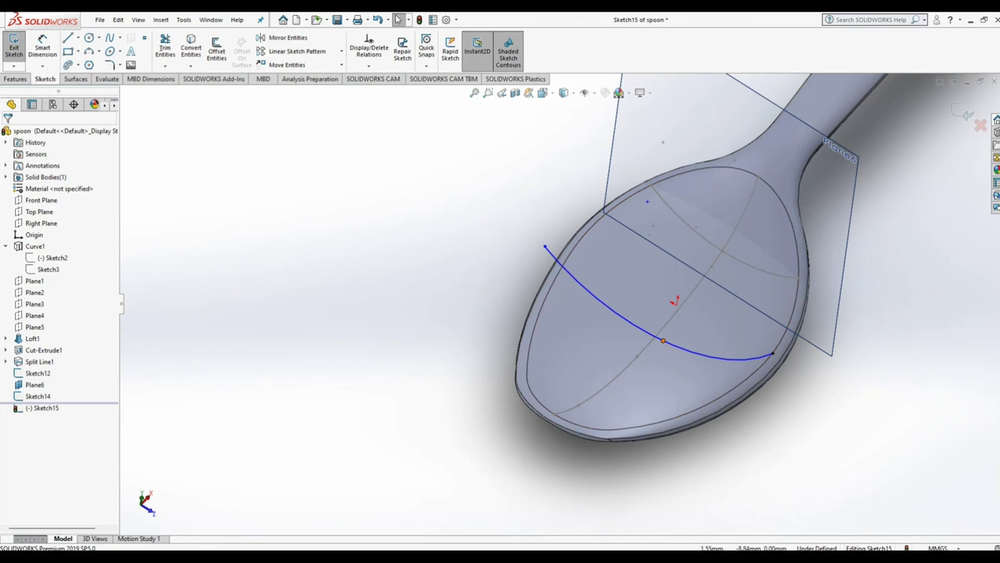
left_click(661, 334)
left_click(663, 341, "ctrl")
key("Escape")
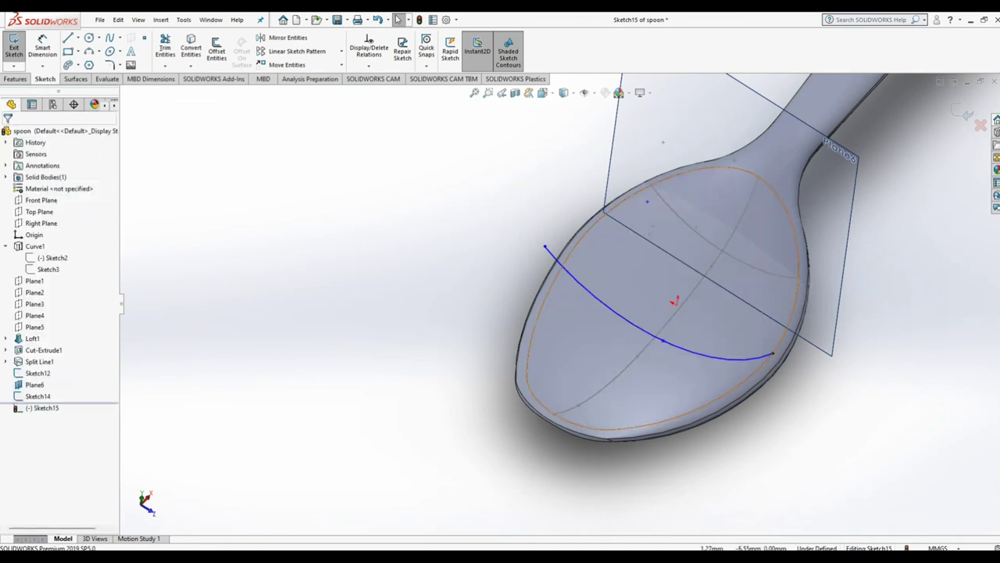
left_click(662, 341)
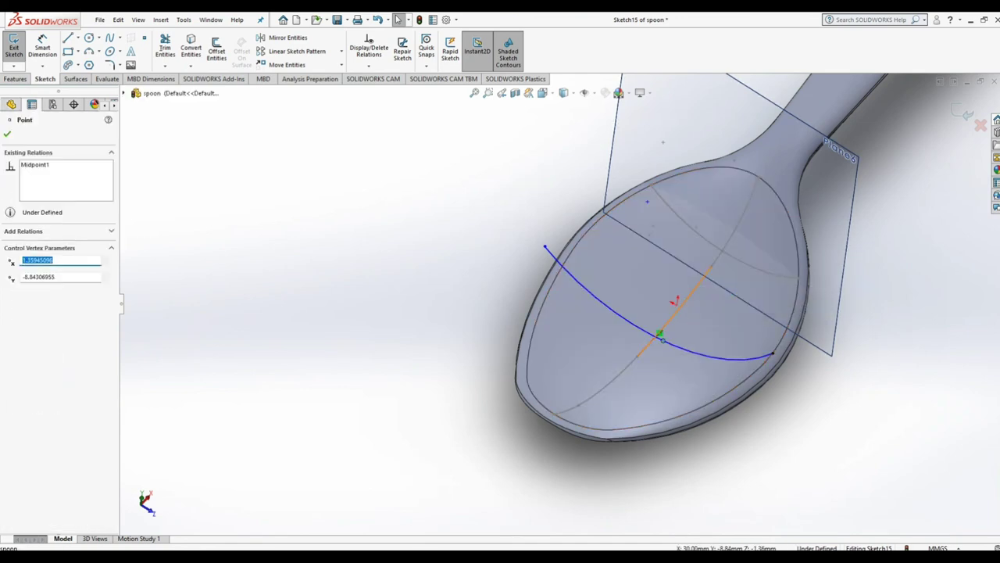
left_click(675, 314, "ctrl")
left_click(711, 294)
key("Escape")
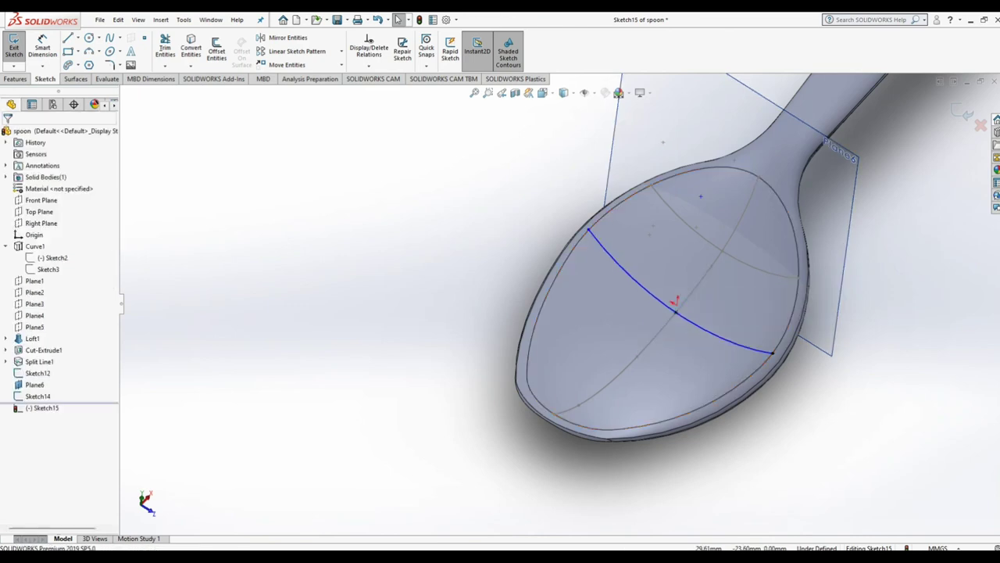
Step: Clear the selections and exit Sketch15
left_click(675, 311)
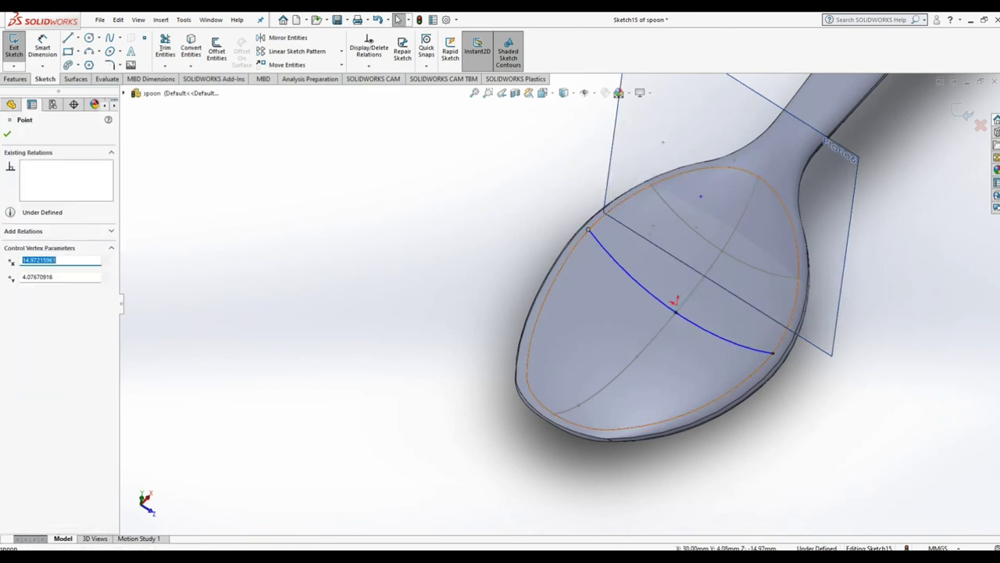
key("Escape")
left_click(606, 205)
key("Escape")
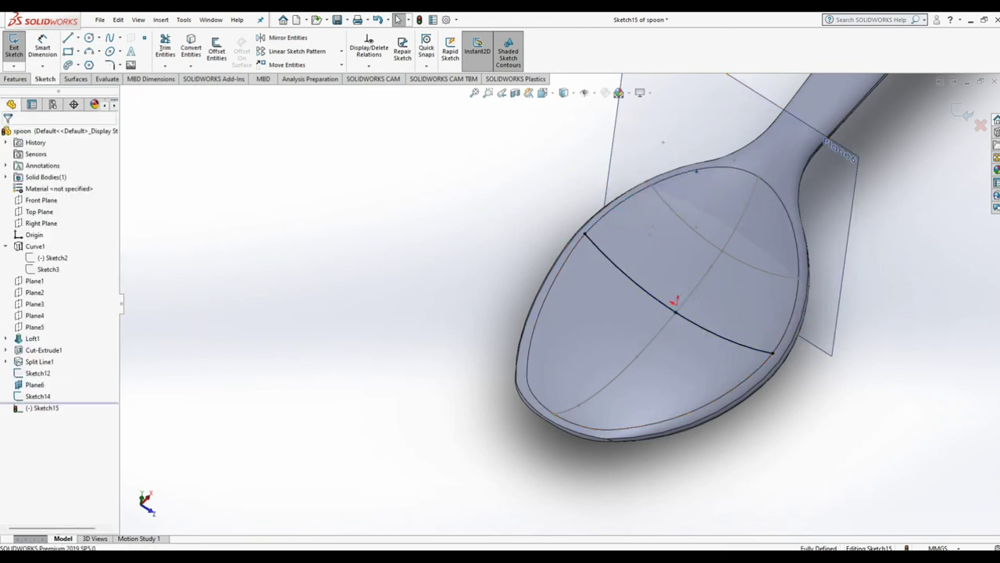
scroll(551, 304, "up", 3)
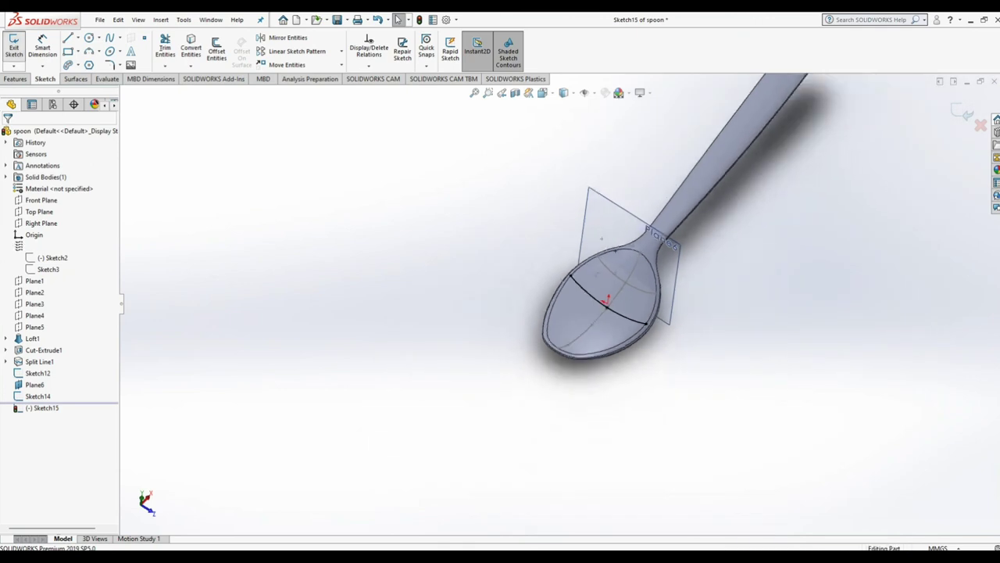
left_click(13, 47)
Step: Create Plane7 offset 15 mm from Plane1, flipped to lie over the bowl
left_click(34, 281)
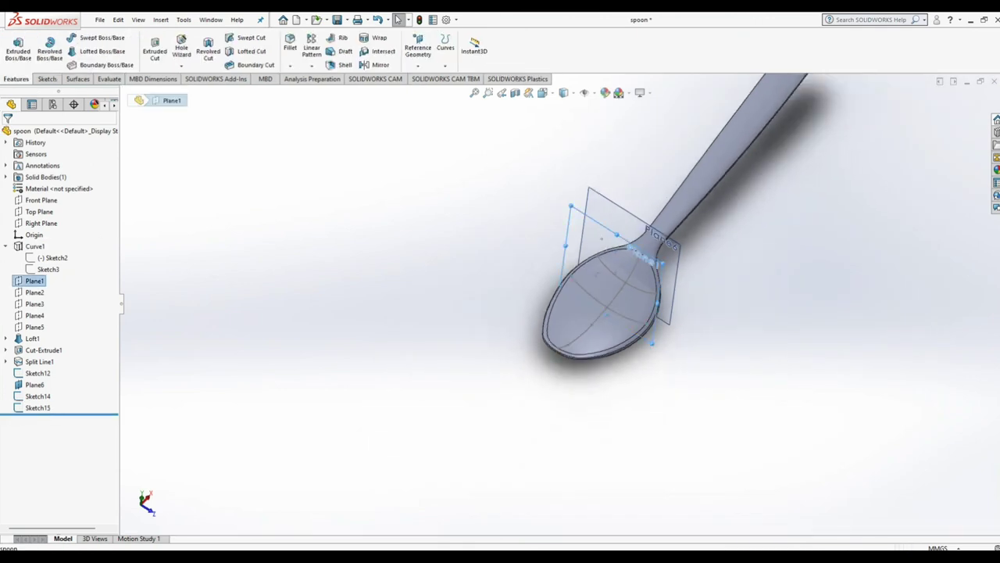
left_click(418, 47)
left_click(432, 76)
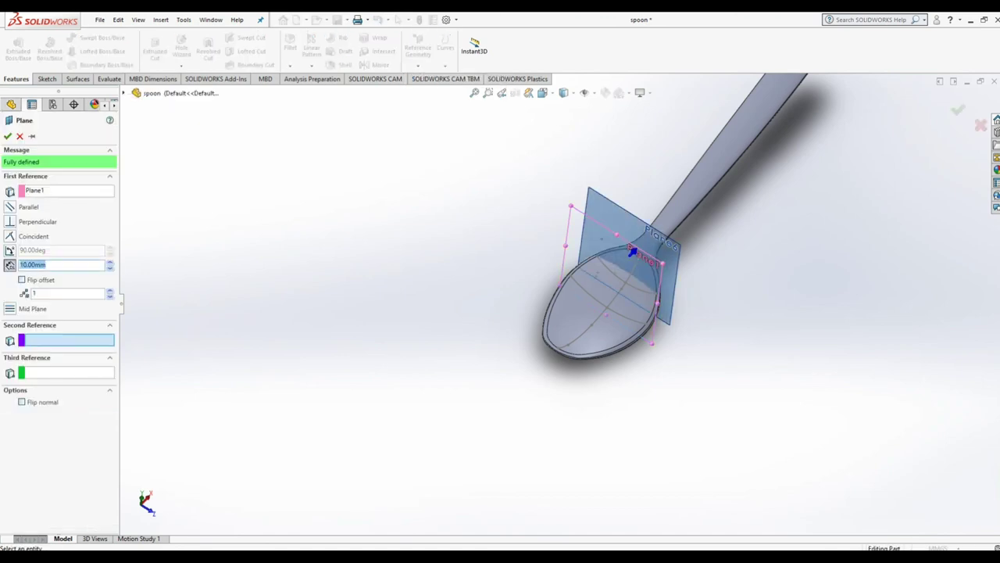
type("15")
key("Return")
left_click(22, 279)
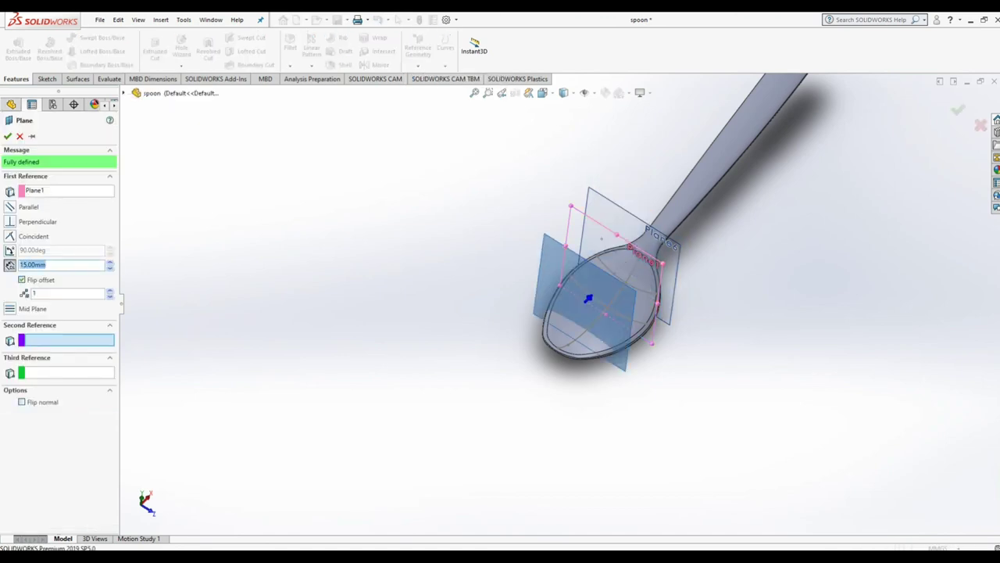
left_click(7, 136)
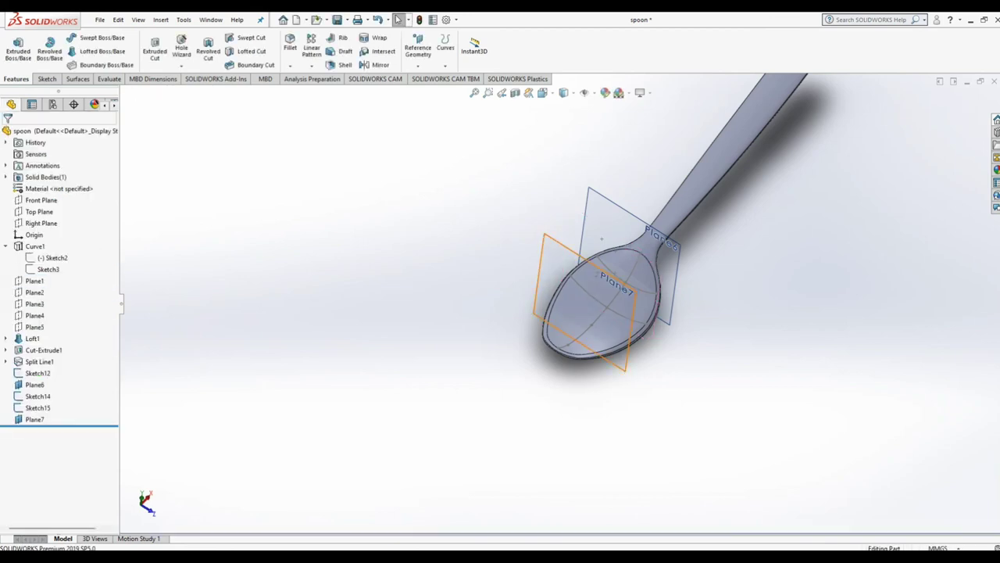
Step: Sketch a 3-point arc across the bowl on Plane7 and drag it toward the bowl tip
left_click(547, 303)
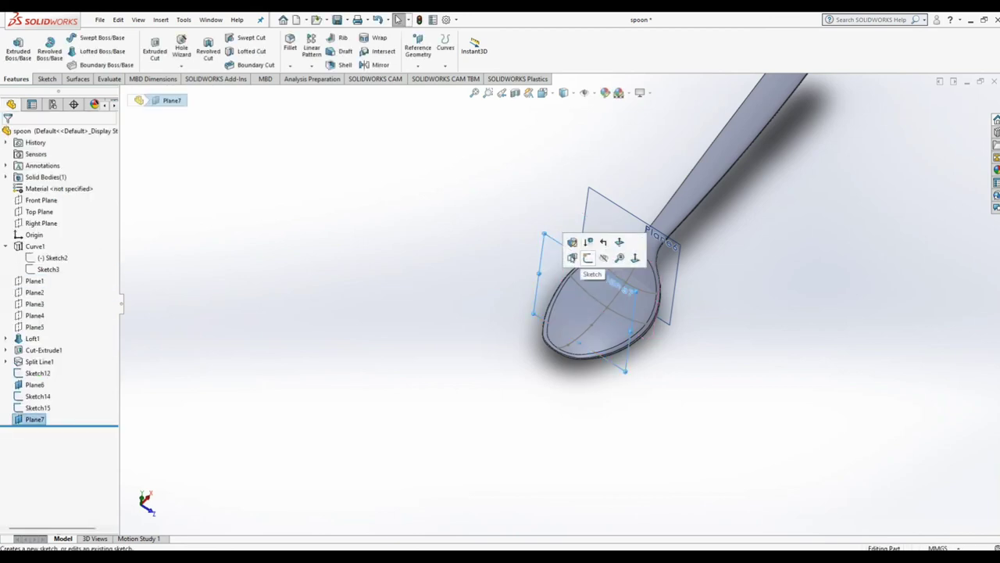
left_click(587, 258)
left_click(88, 51)
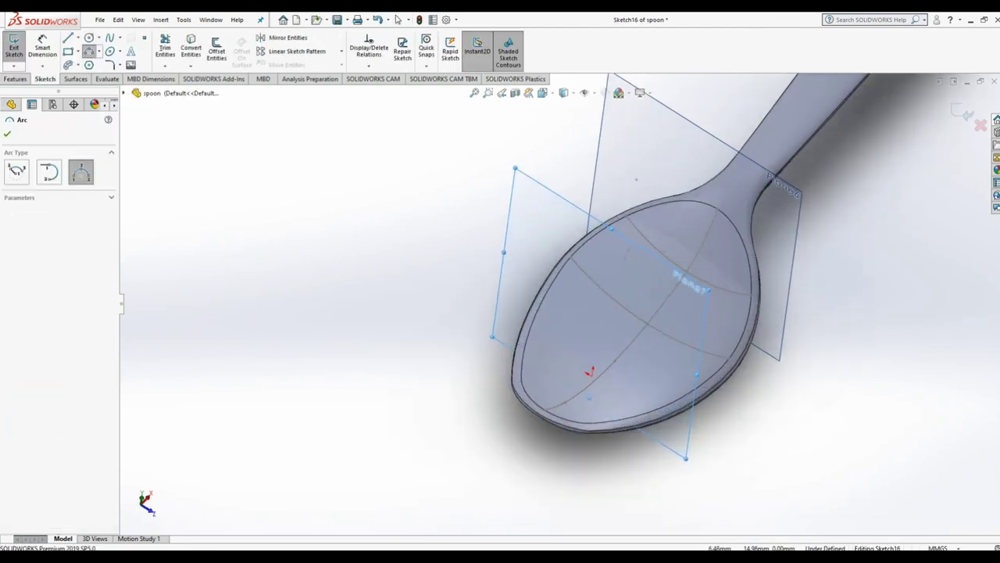
left_click(609, 283)
left_click(524, 287)
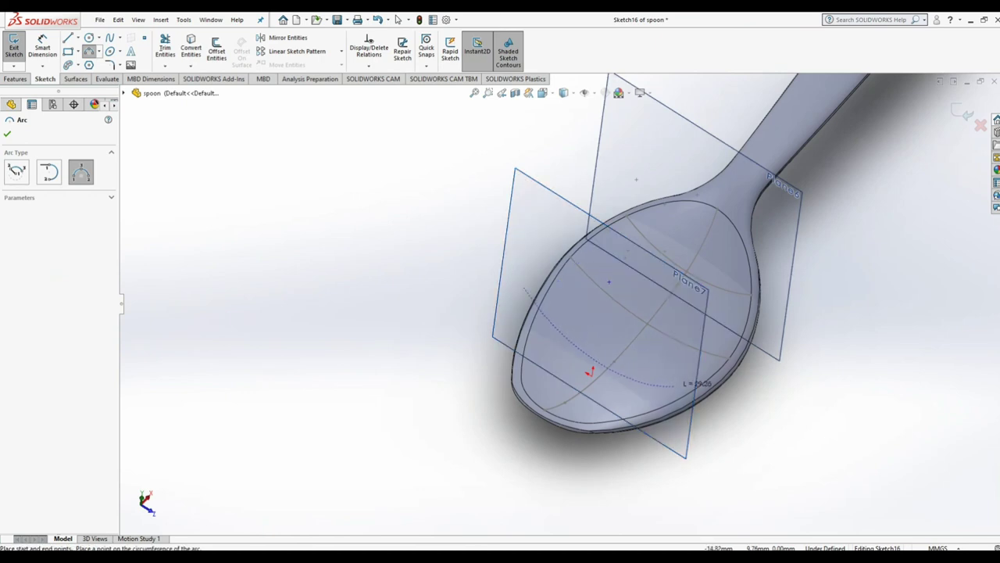
left_click(673, 386)
left_click(398, 19)
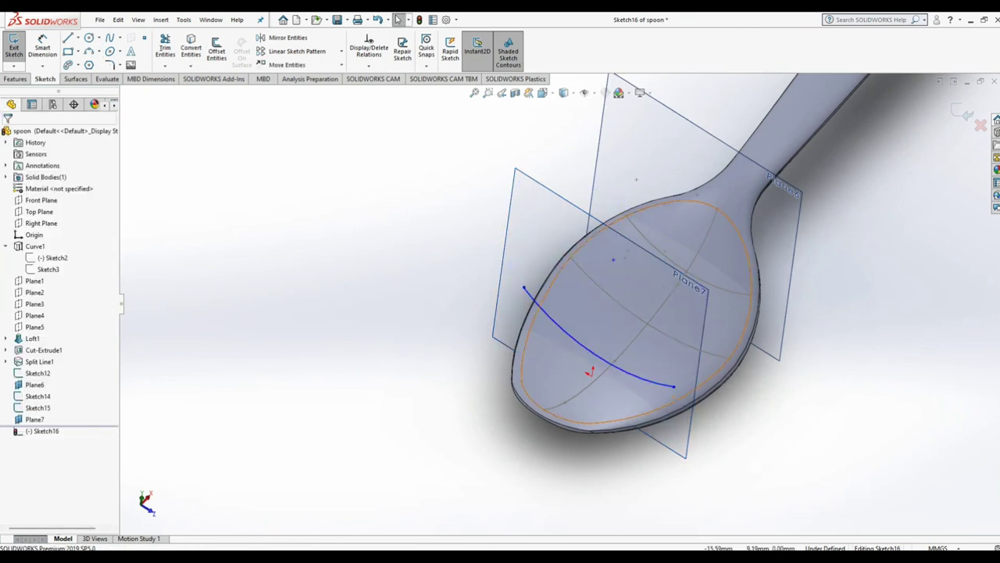
left_click(673, 386)
key("Escape")
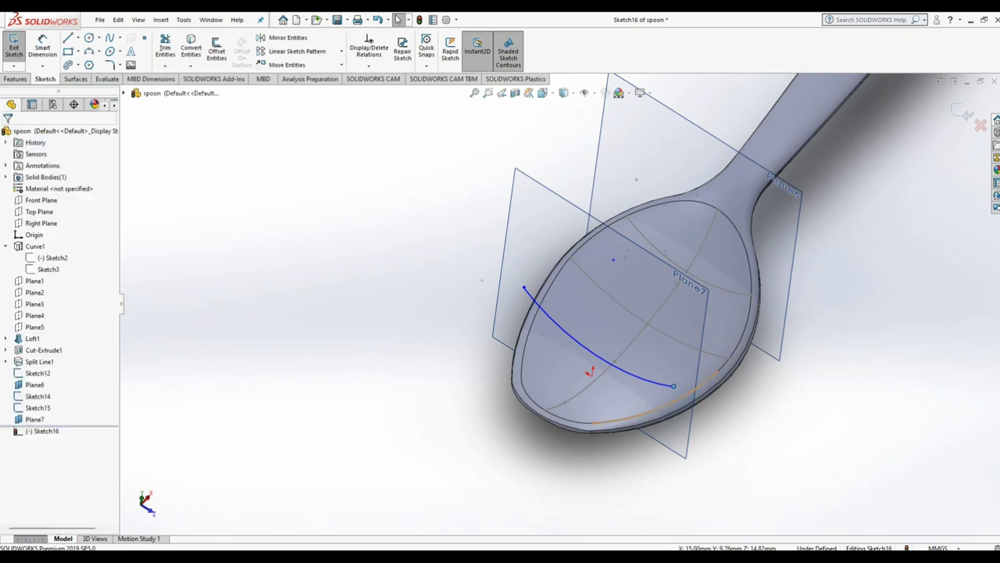
left_click(661, 382)
left_click_drag(648, 377, 631, 400)
key("Escape")
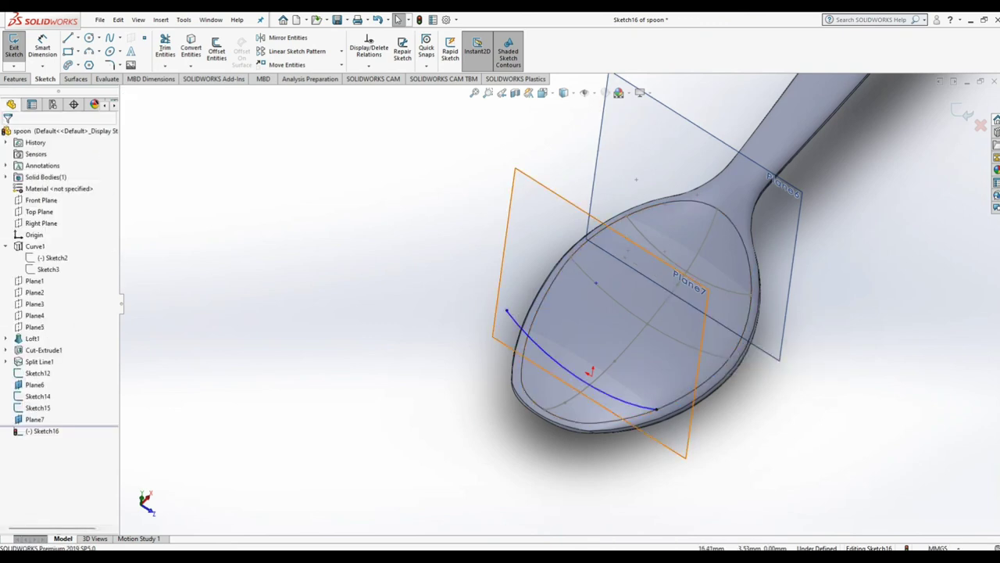
Step: Pierce the arc's endpoint to the bowl edge and its midpoint to Arc17, then exit Sketch16
left_click(507, 311)
left_click(523, 363, "ctrl")
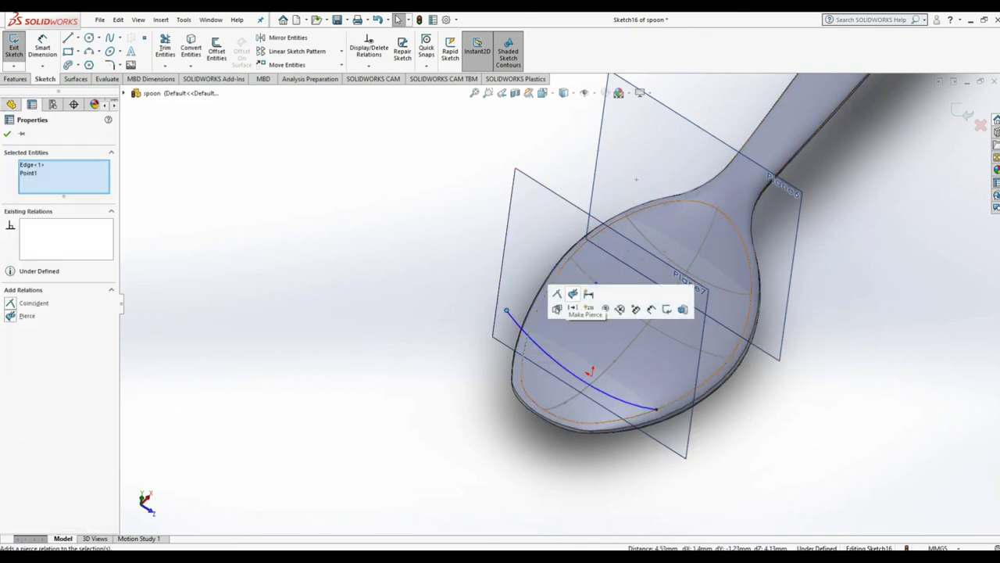
left_click(573, 308)
middle_click_drag(572, 308, 593, 328)
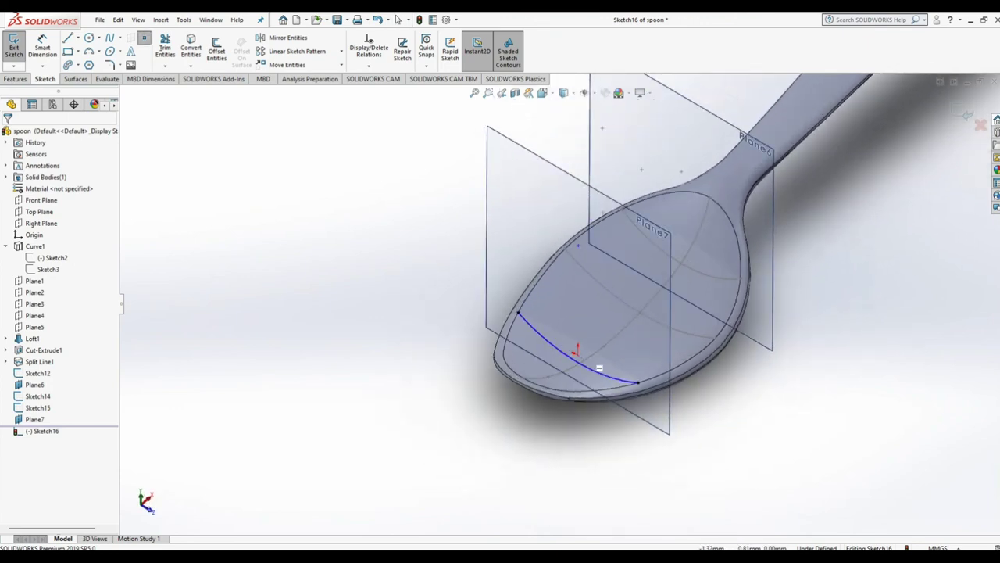
left_click(578, 358)
left_click(399, 20)
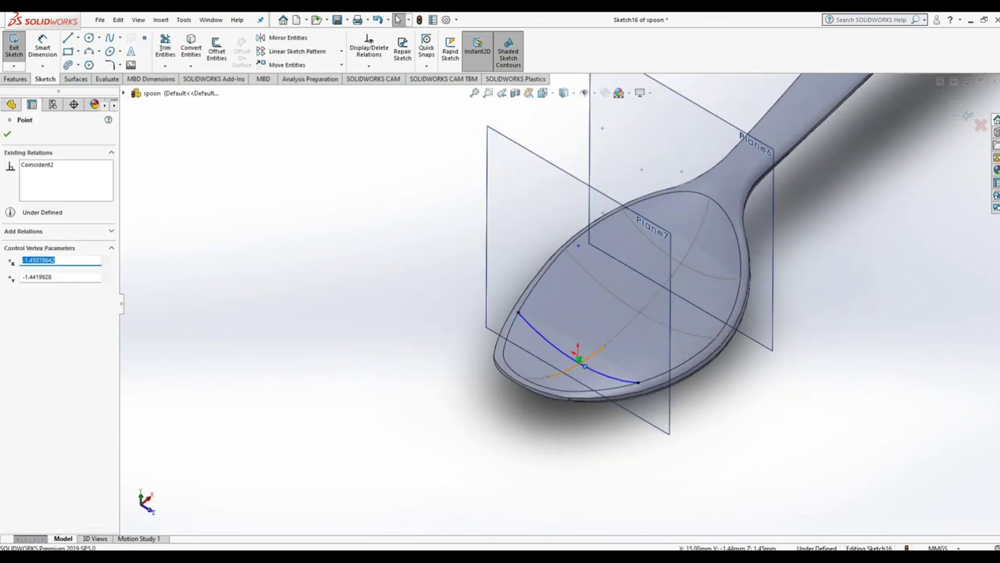
left_click(578, 363)
left_click(563, 370, "ctrl")
left_click(637, 335)
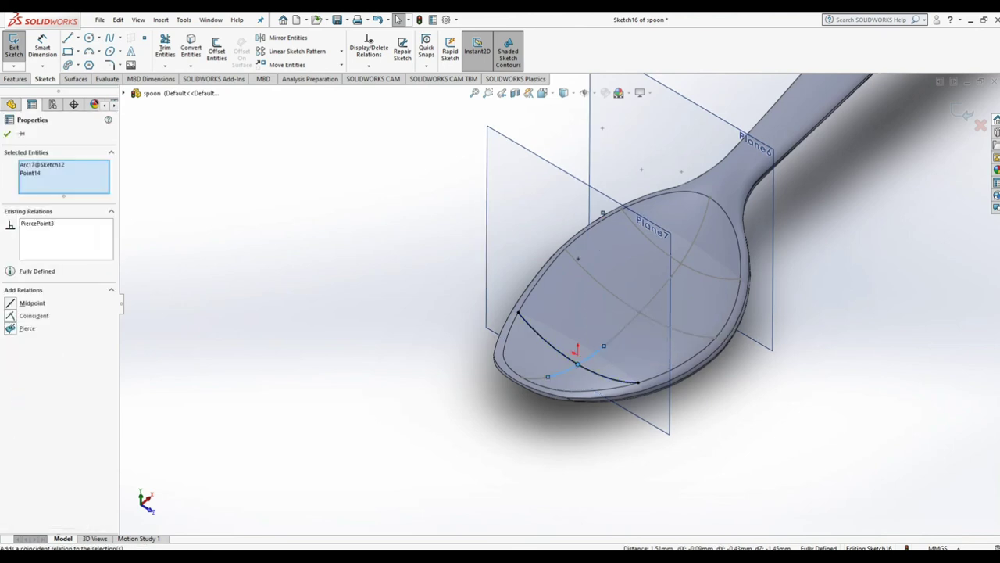
key("Escape")
scroll(555, 297, "up", 3)
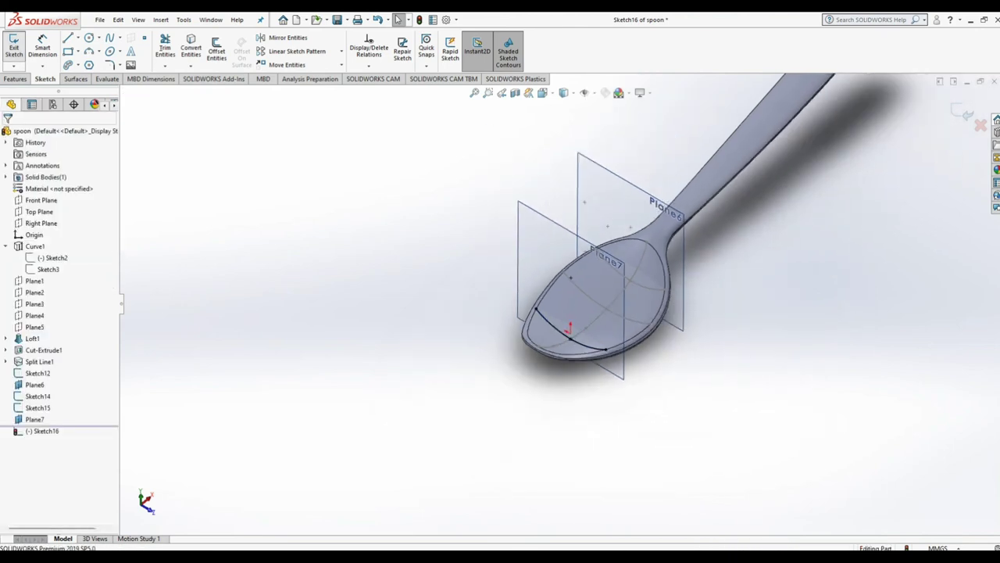
left_click(980, 125)
Step: Convert the Split Line1 bowl faces' outline into a new 3D sketch, 3DSketch2
left_click(578, 239)
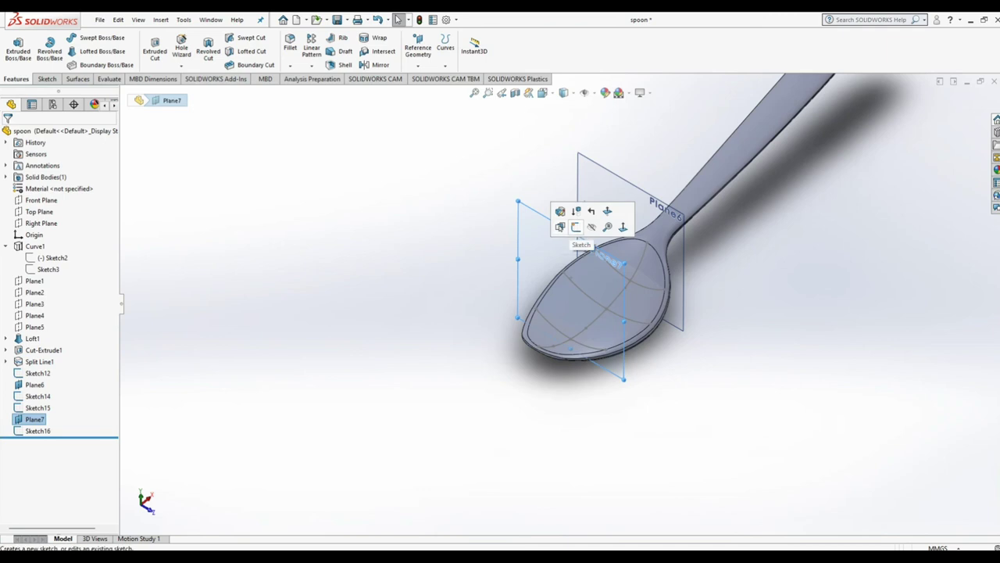
key("Escape")
left_click(660, 205)
key("Escape")
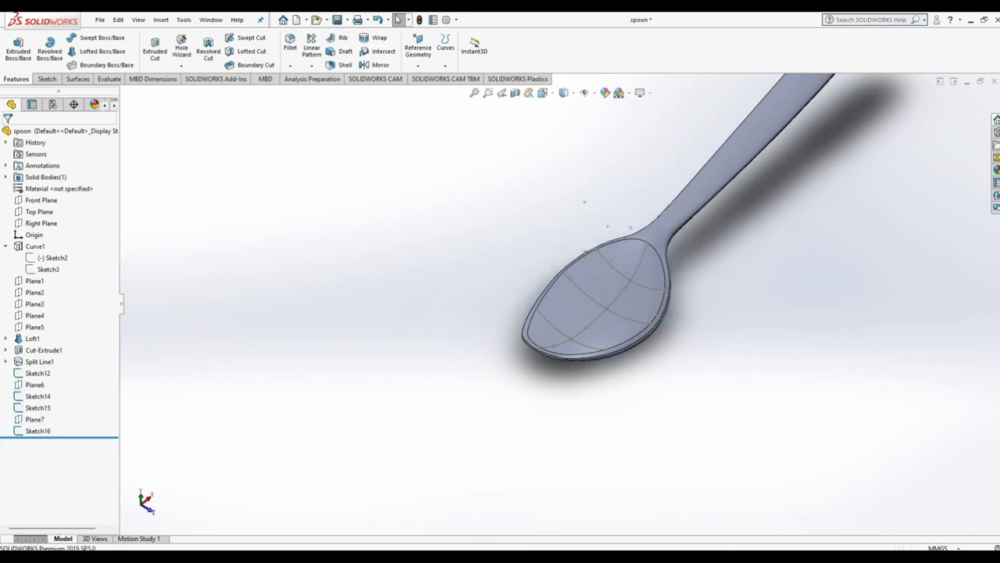
left_click(39, 361)
key("Escape")
left_click(47, 78)
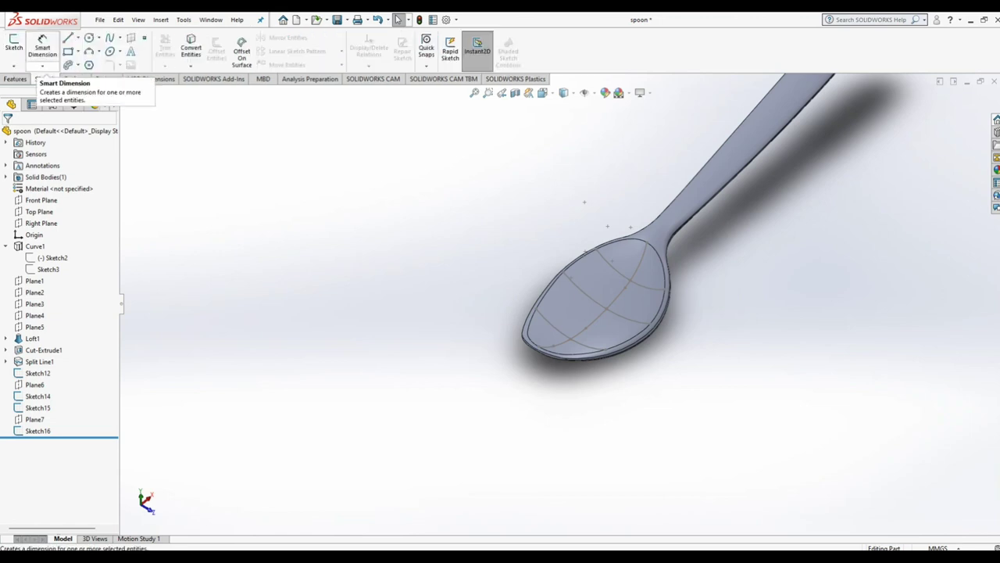
left_click(13, 66)
left_click(32, 90)
left_click(39, 361)
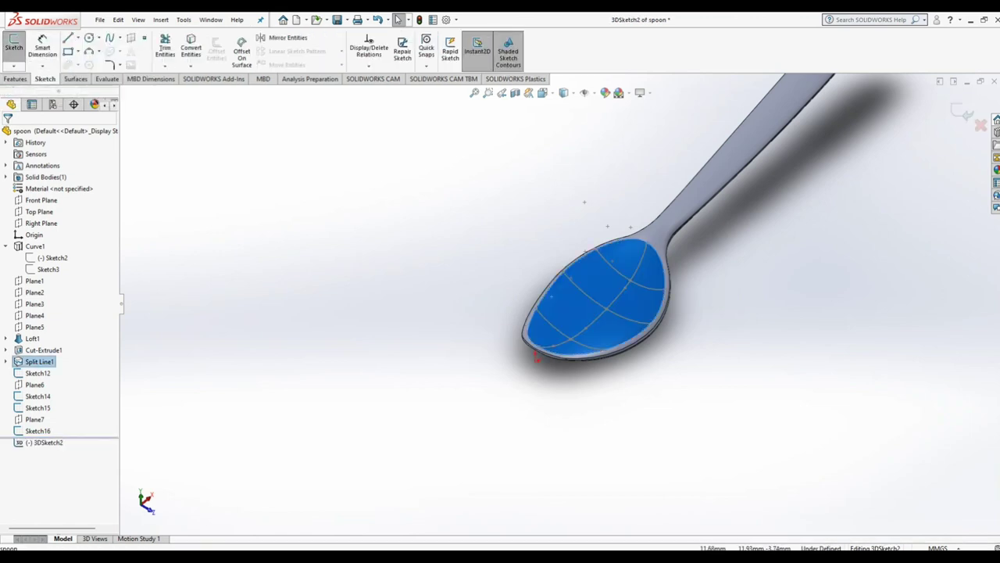
left_click(191, 48)
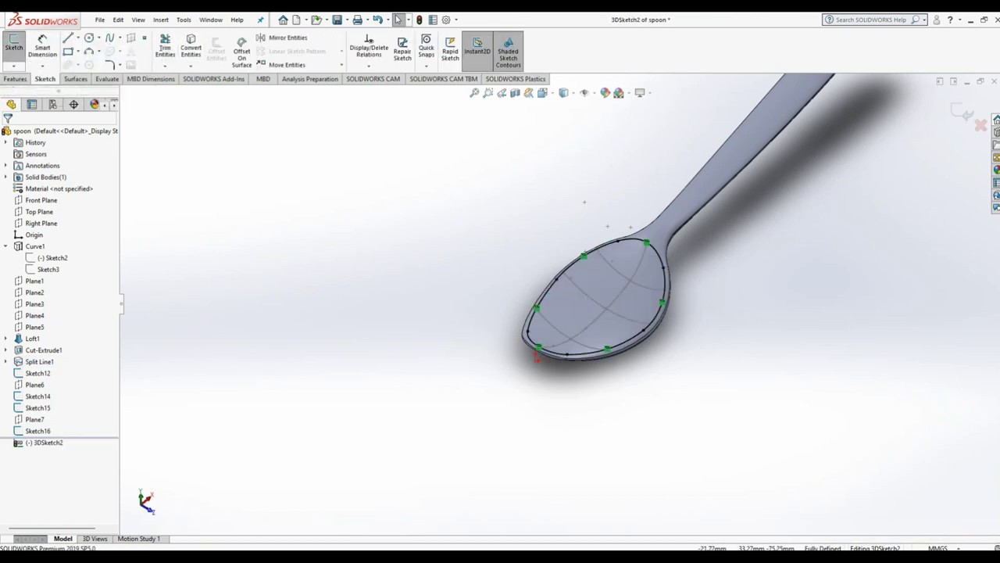
left_click(967, 115)
Step: Fill the 3DSketch2 boundary using Sketch16, Sketch15, Sketch14 and Sketch12 as constraint curves
left_click(76, 79)
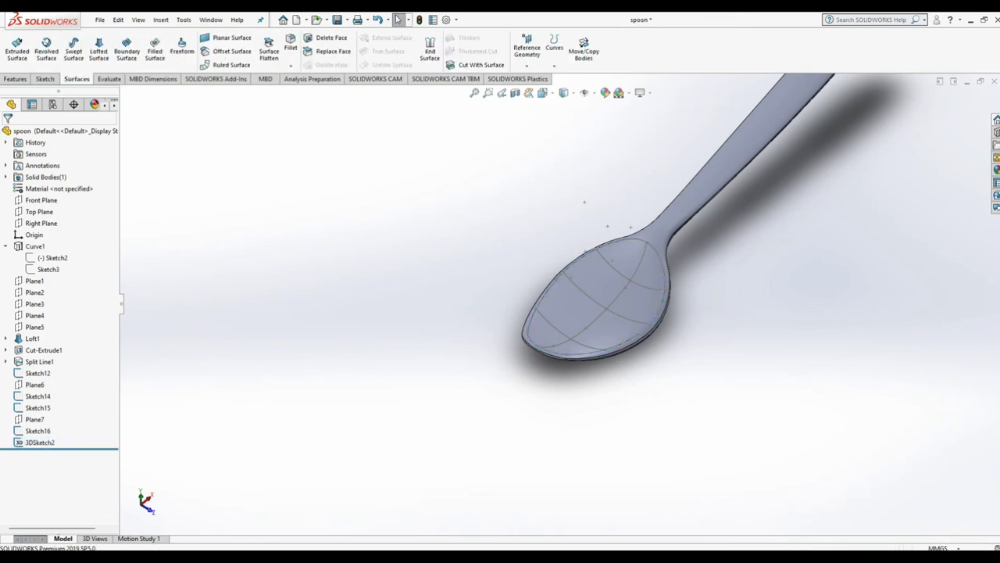
left_click(154, 47)
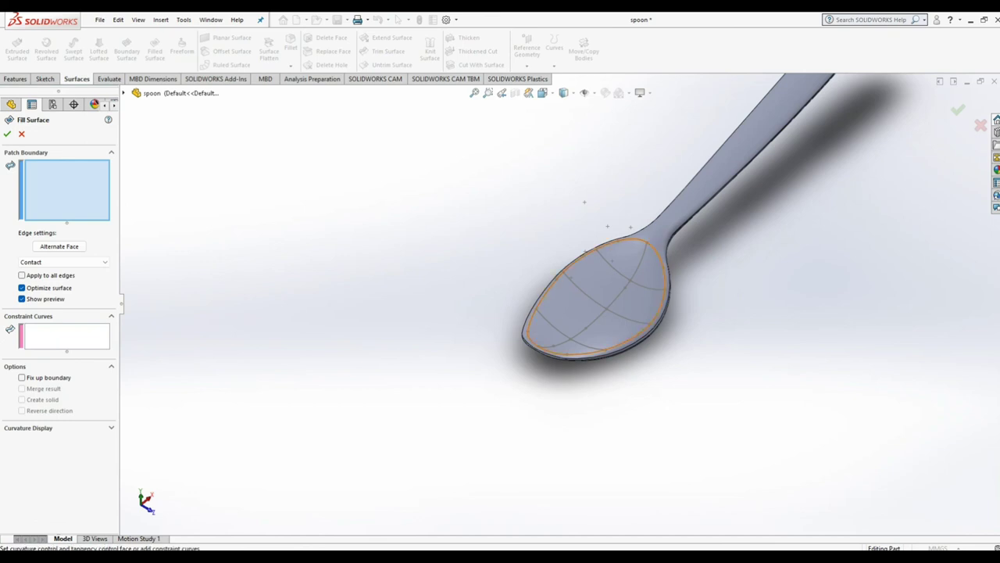
left_click(550, 287)
left_click(67, 336)
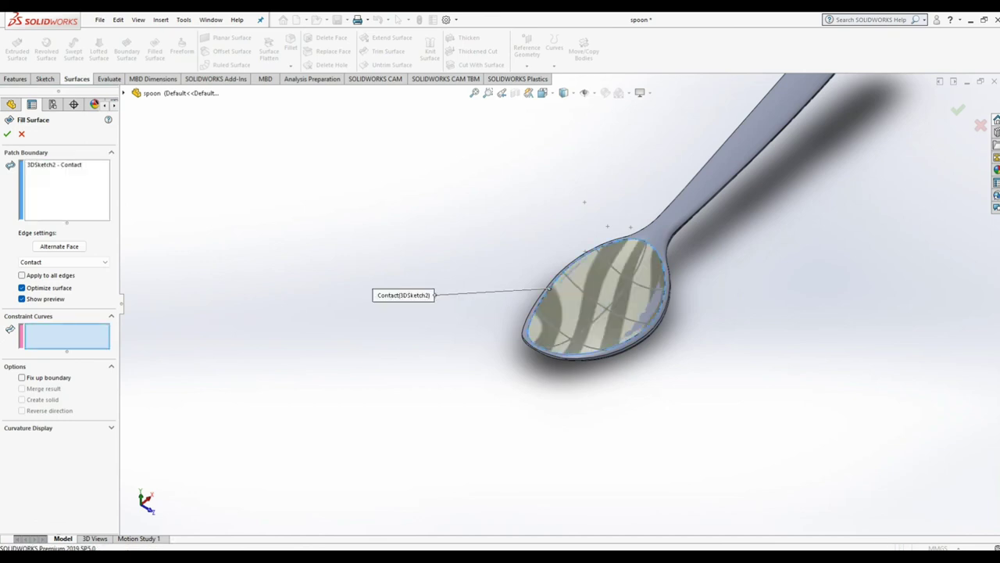
left_click(545, 317)
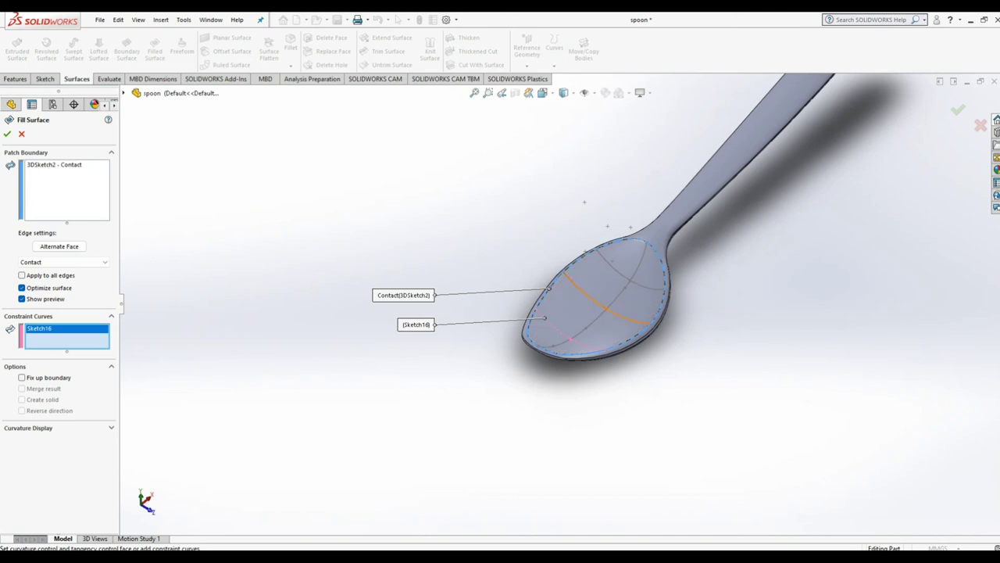
left_click(582, 259)
left_click(635, 295)
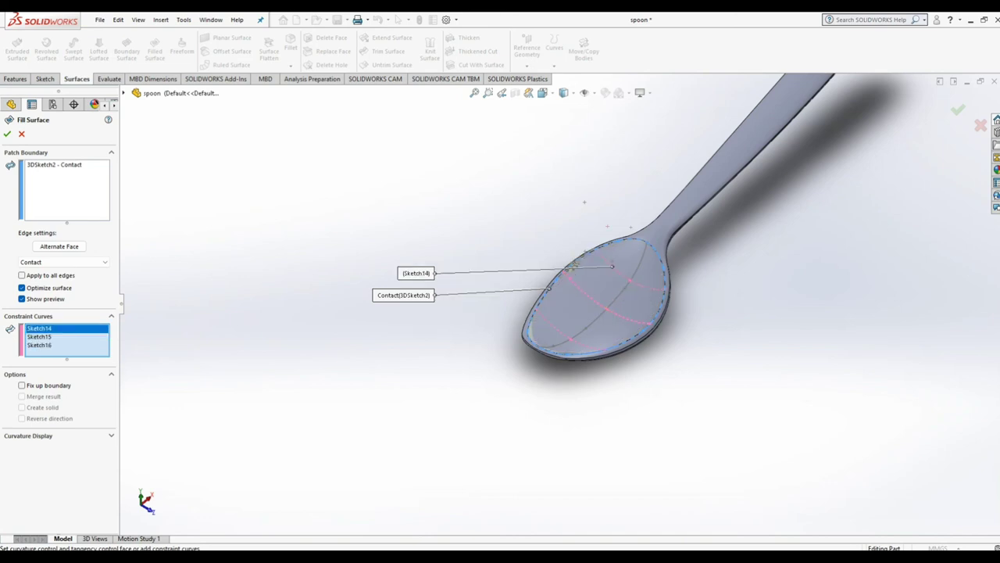
mouse_move(594, 312)
middle_mouse_down()
mouse_move(547, 297)
mouse_move(547, 313)
middle_mouse_up()
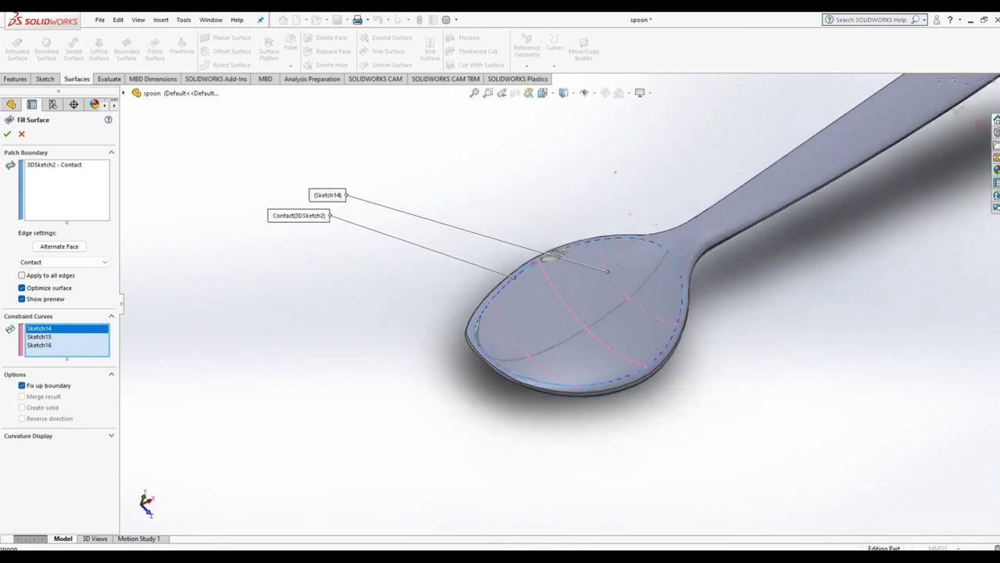
left_click(594, 323)
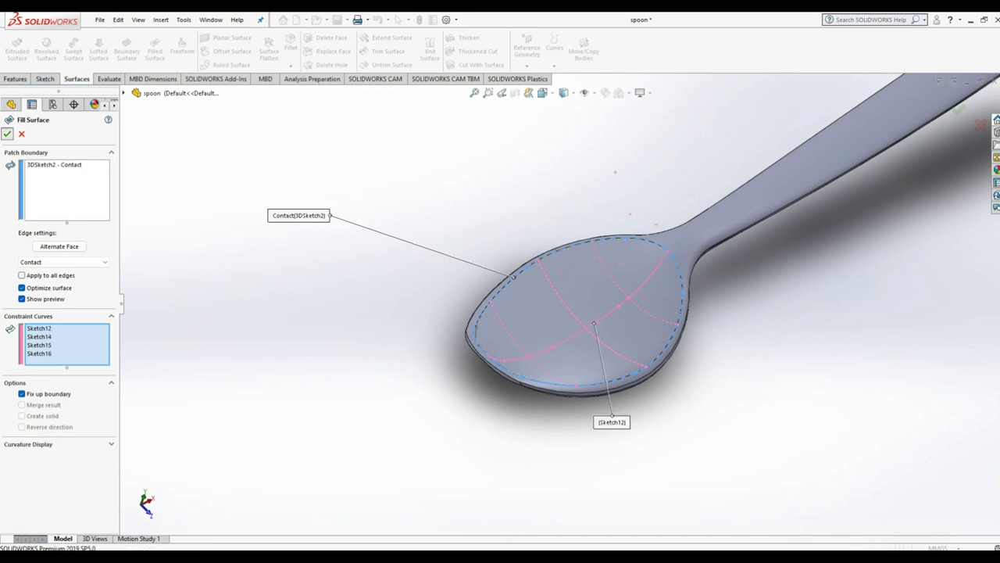
left_click(7, 134)
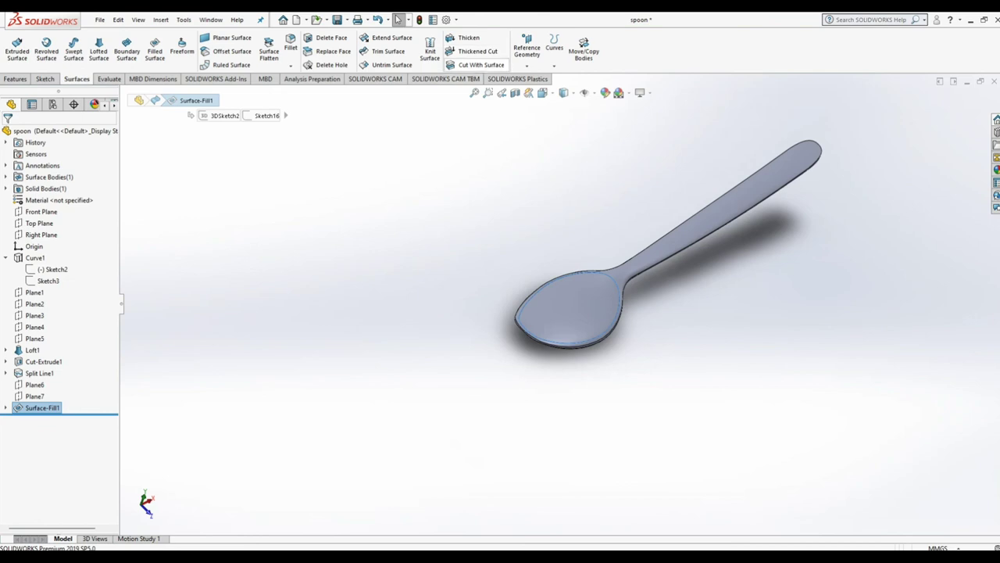
Step: Cut the spoon solid with Surface-Fill1 to carve out the bowl as SurfaceCut1
left_click(478, 64)
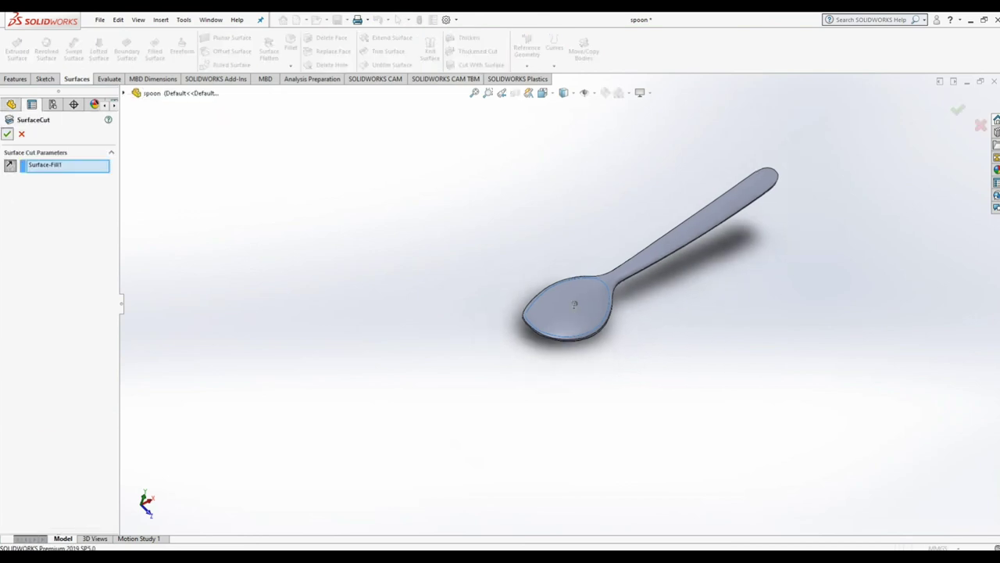
key("Return")
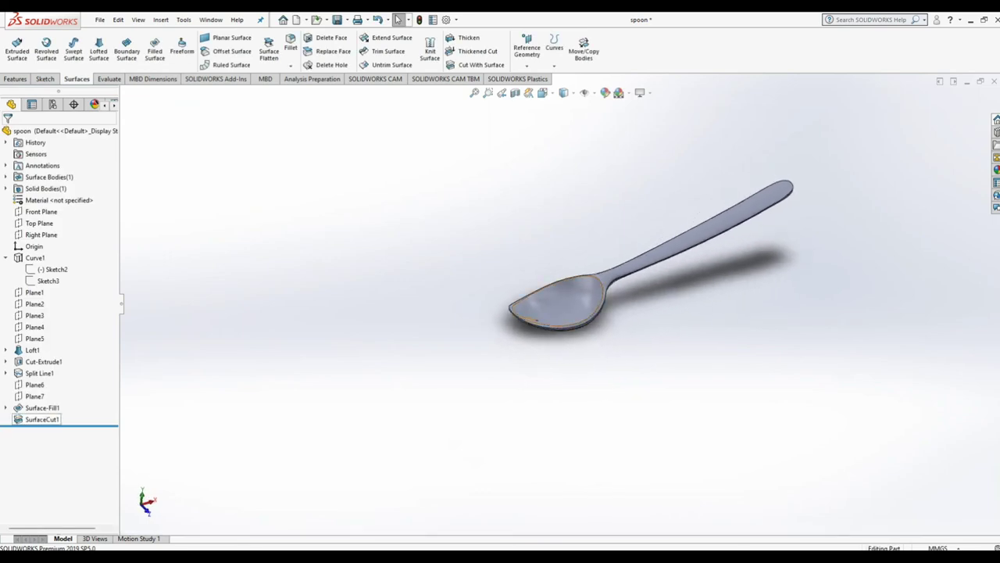
right_click(38, 419)
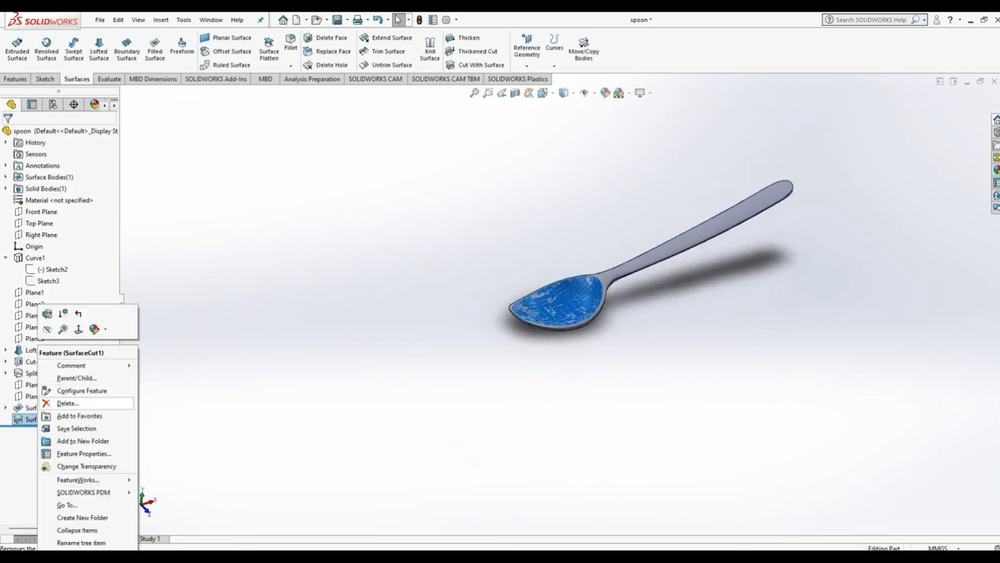
left_click(47, 328)
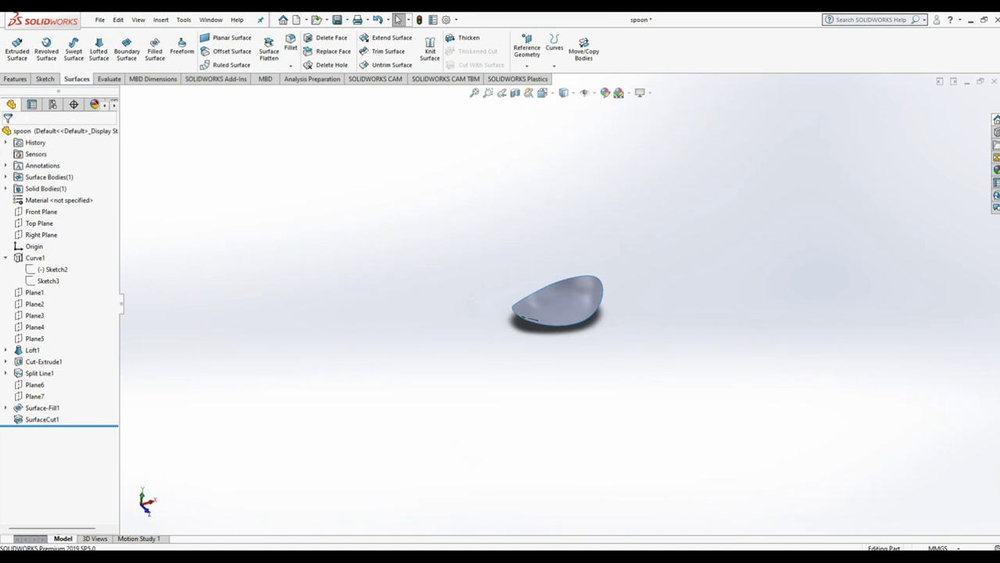
right_click(42, 419)
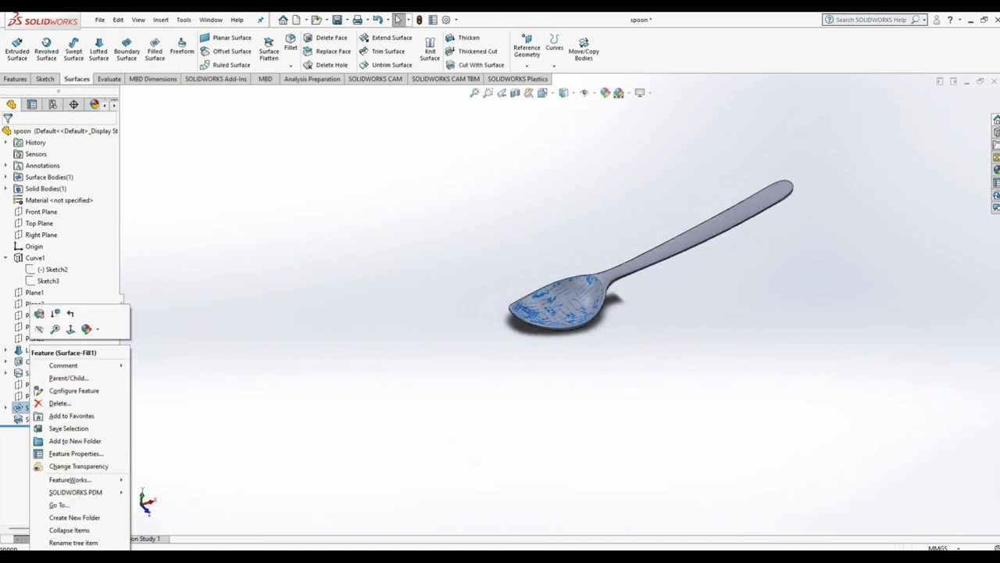
key("Escape")
Step: Hide Surface-Fill1 so only the hollowed spoon remains visible
right_click(40, 419)
left_click(36, 328)
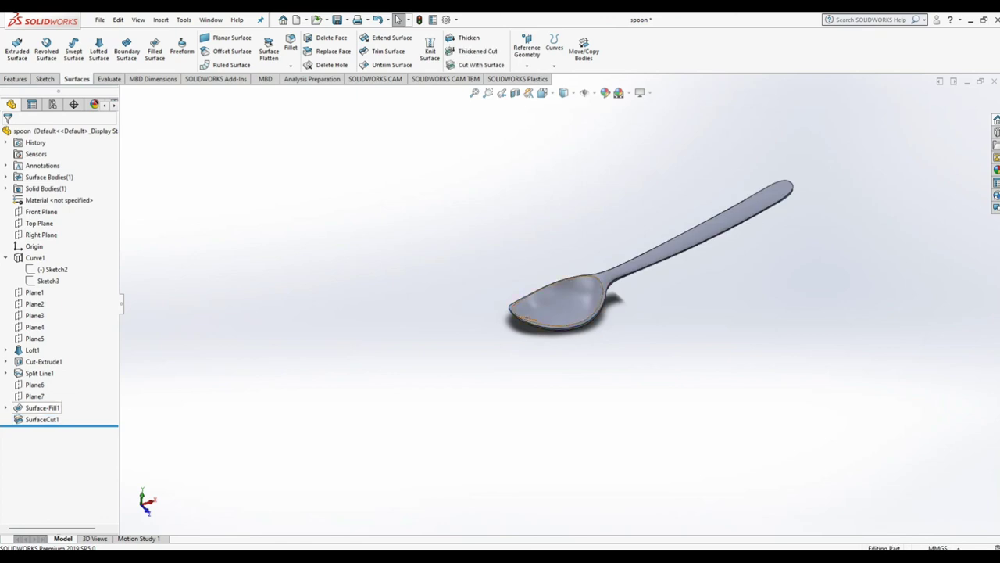
right_click(39, 408)
left_click(41, 328)
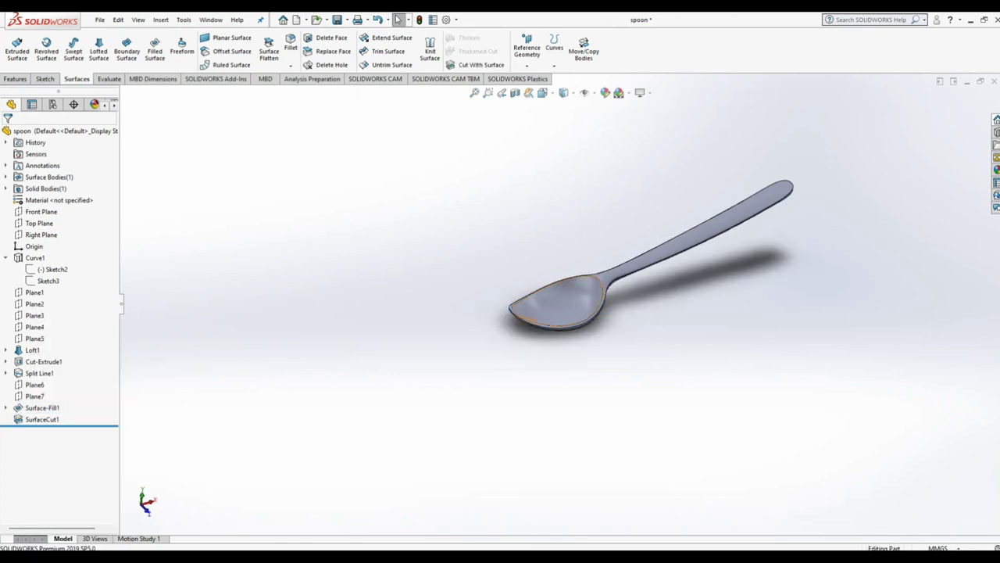
scroll(547, 309, "down", 2)
Step: Start a fillet on the handle tip edges, trying radii of 1 mm and 0.20 mm
middle_click_drag(672, 258, 625, 273)
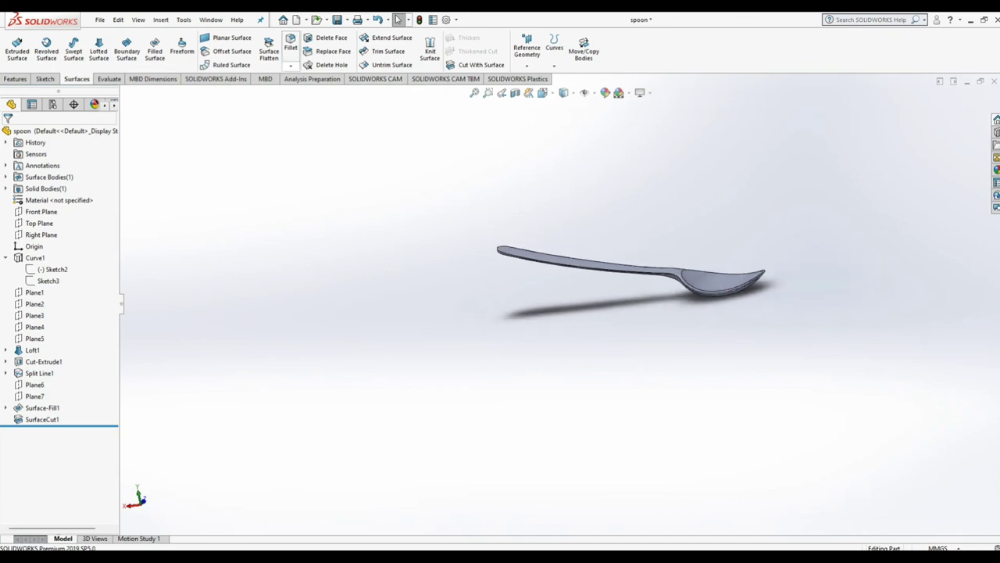
left_click(291, 45)
scroll(510, 252, "down", 3)
scroll(510, 251, "down", 2)
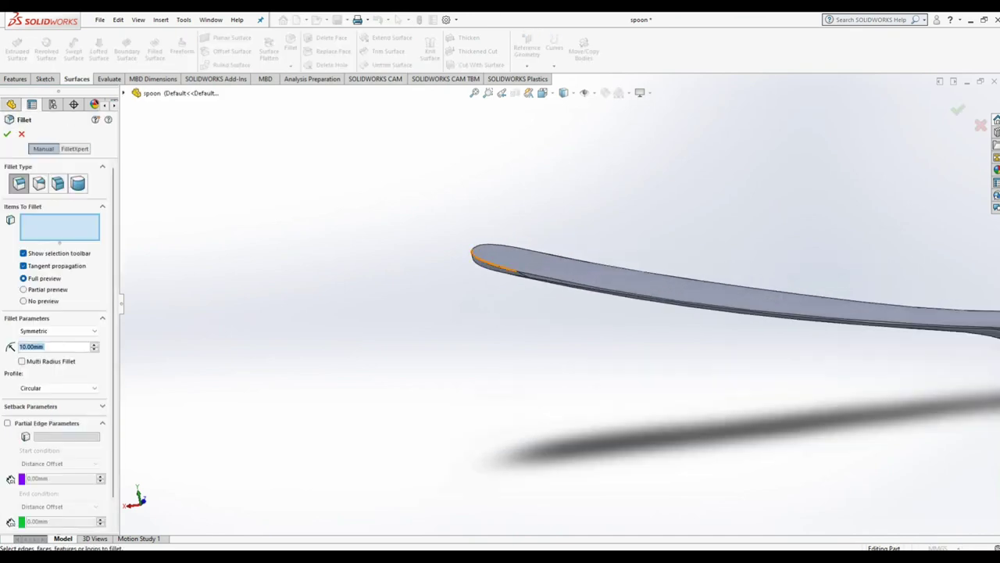
left_click(475, 257)
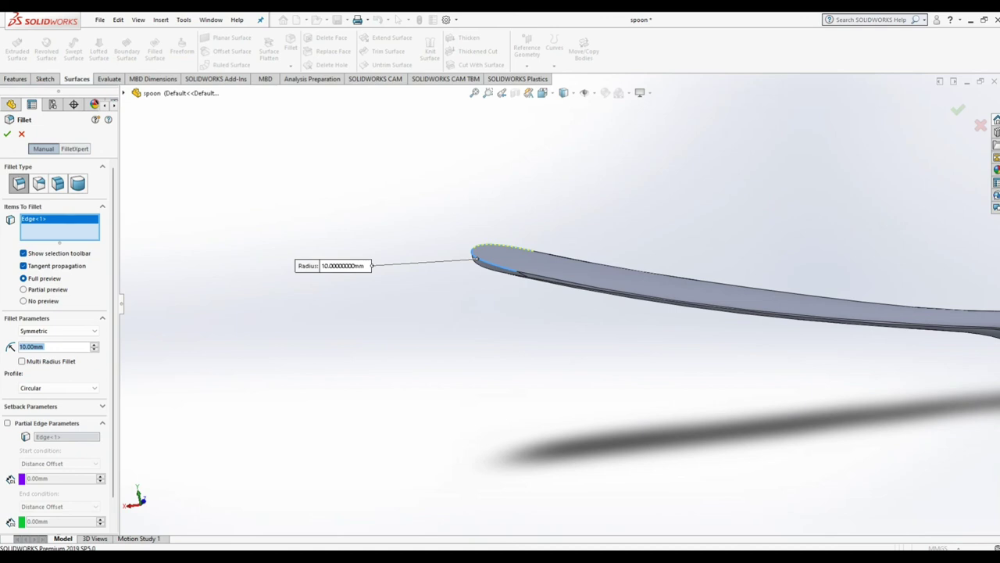
type("1")
key("Return")
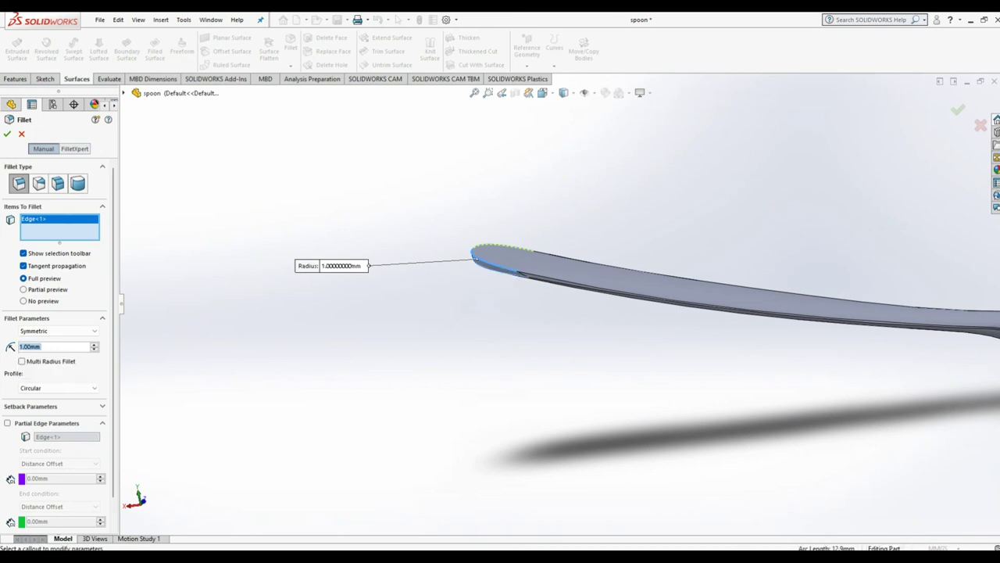
left_click(540, 256)
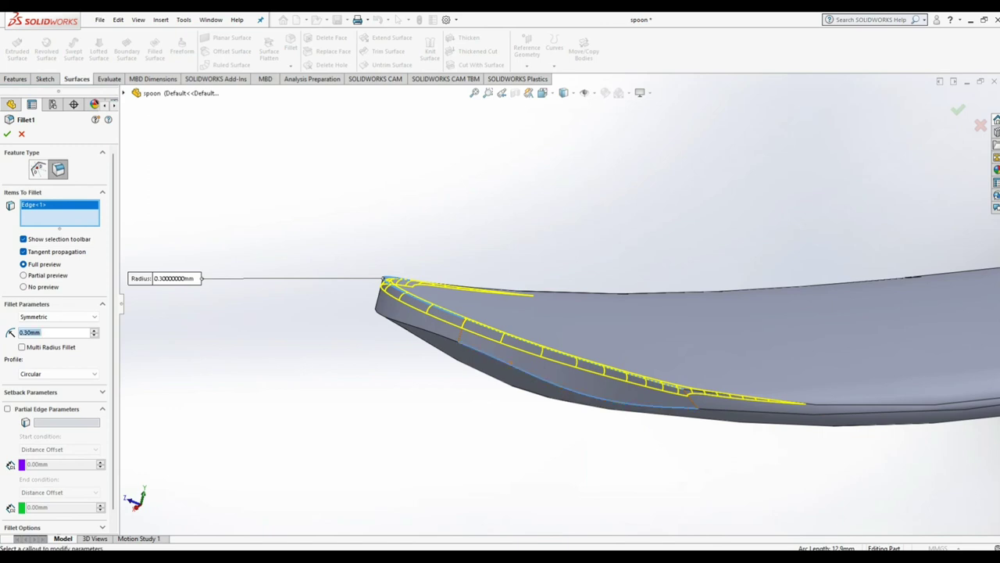
left_click(563, 355)
type("2")
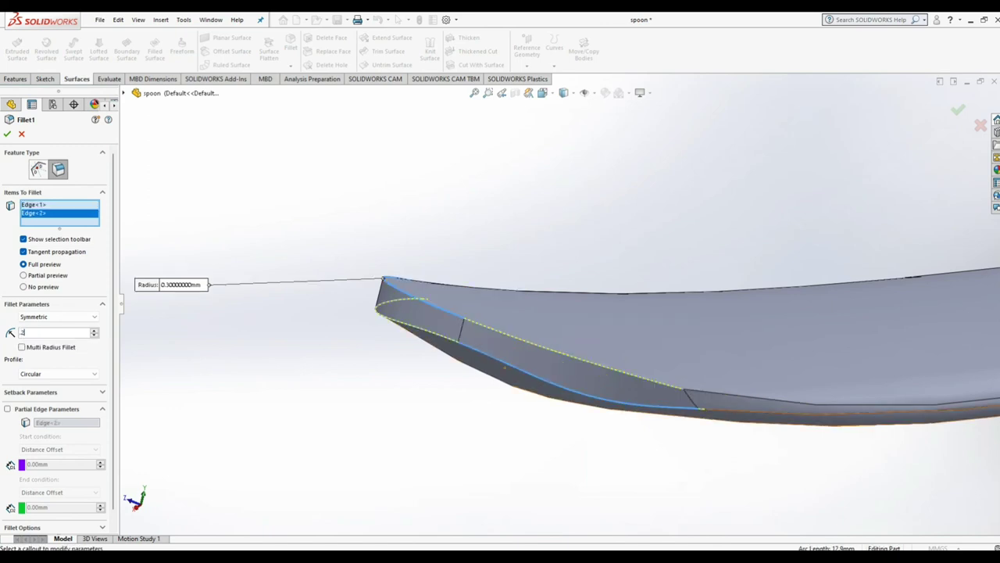
key("Return")
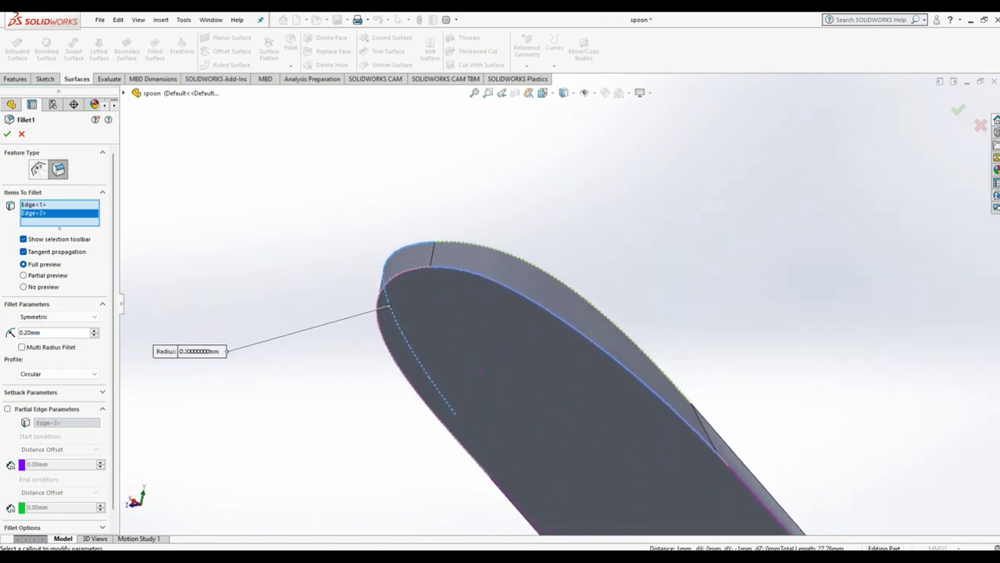
middle_click_drag(548, 352, 547, 297)
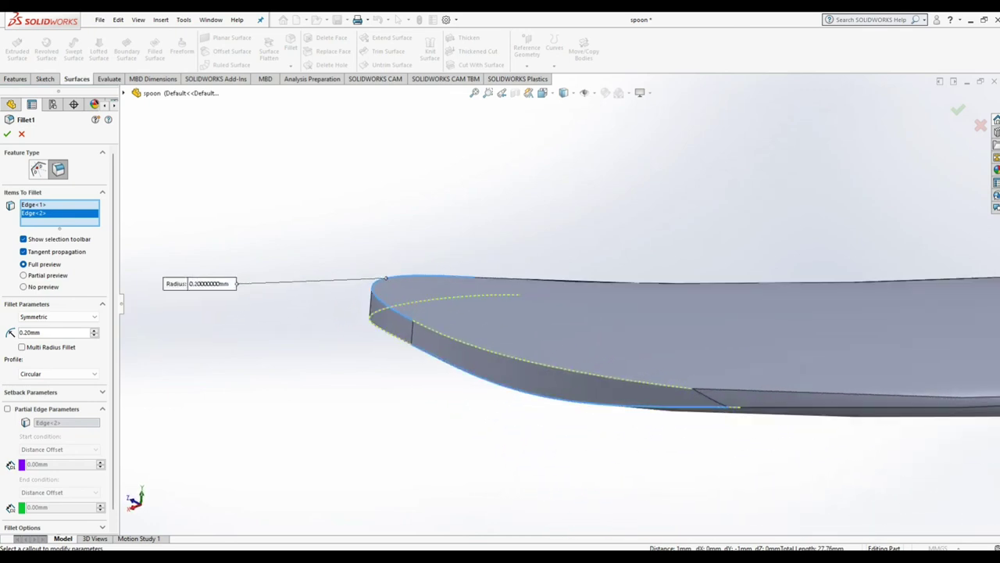
Step: Remove the extra edge and finish Fillet1 at 0.55 mm after testing 0.50 and 0.60 mm
right_click(69, 213)
left_click(82, 233)
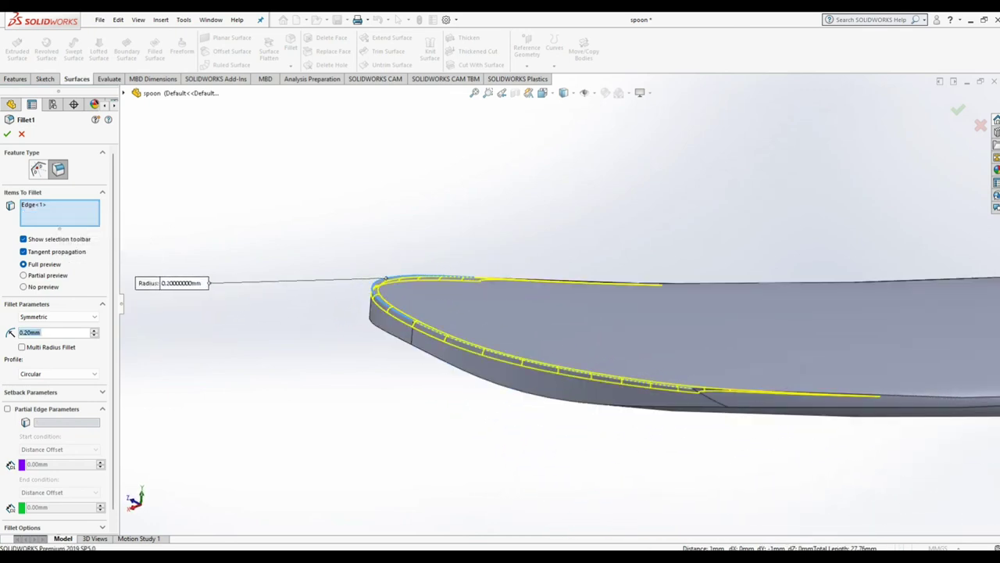
type("0.5")
key("Return")
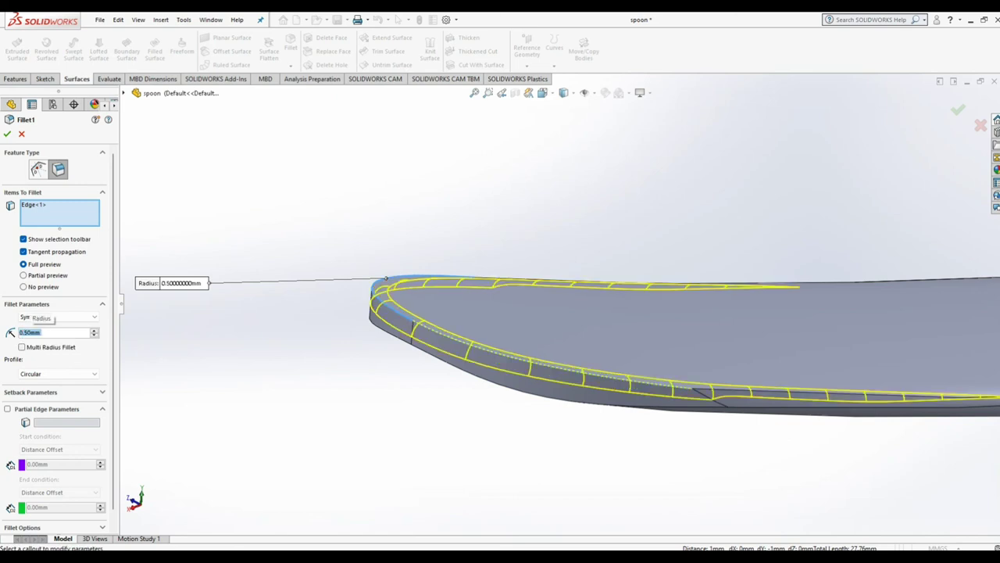
middle_click_drag(547, 352, 547, 289)
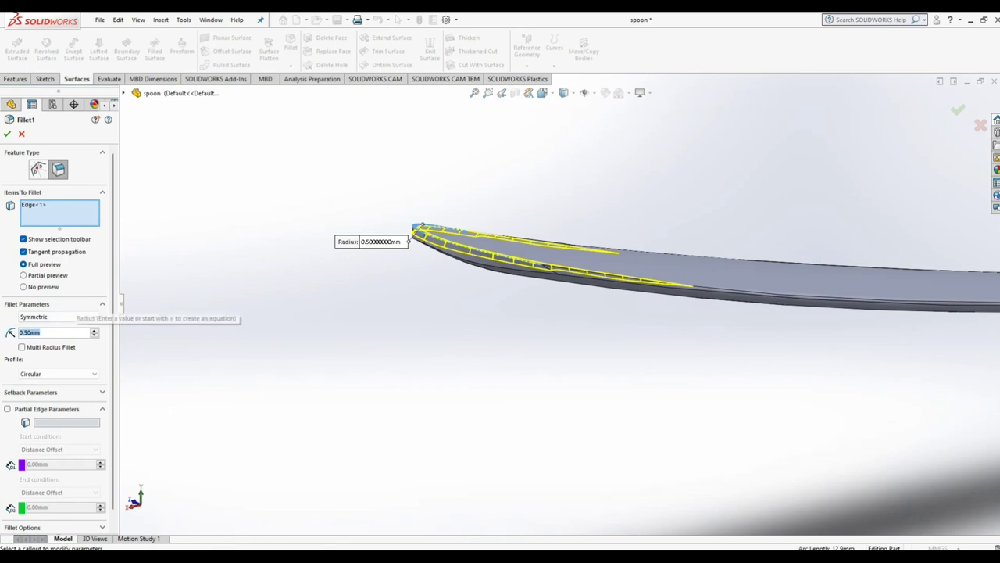
type("5")
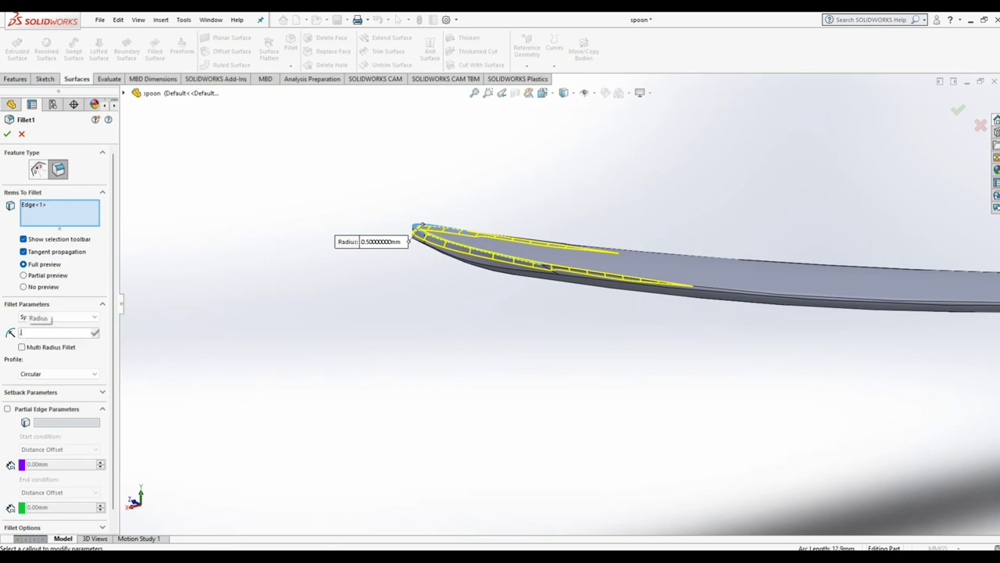
key("BackSpace")
type("0.6")
key("Return")
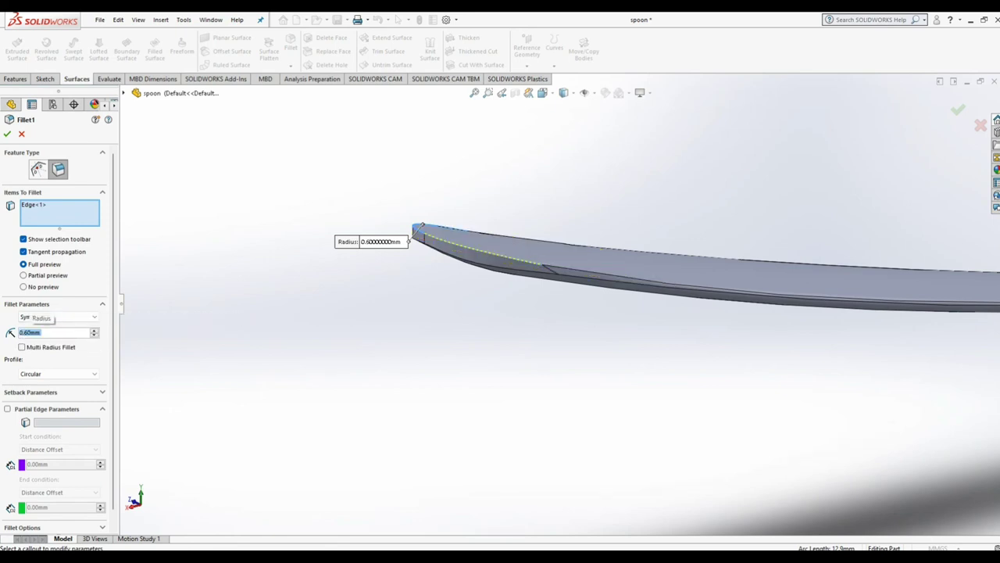
type(".55")
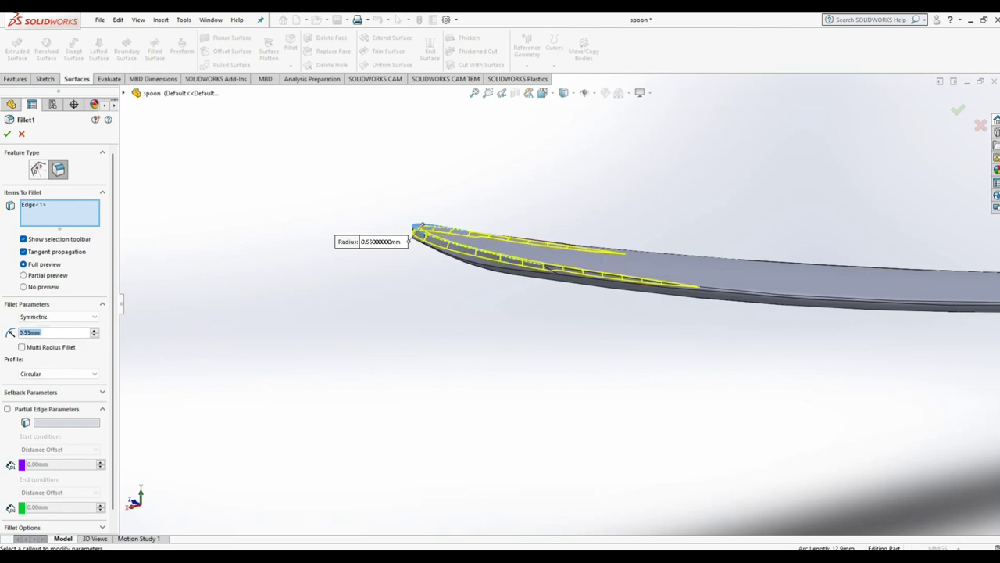
middle_click_drag(626, 312, 594, 344)
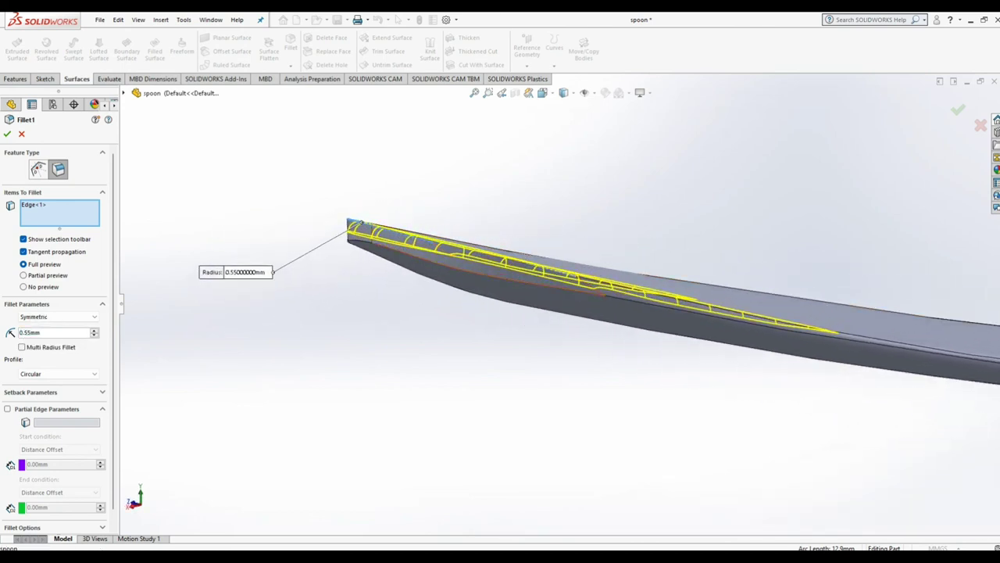
key("Return")
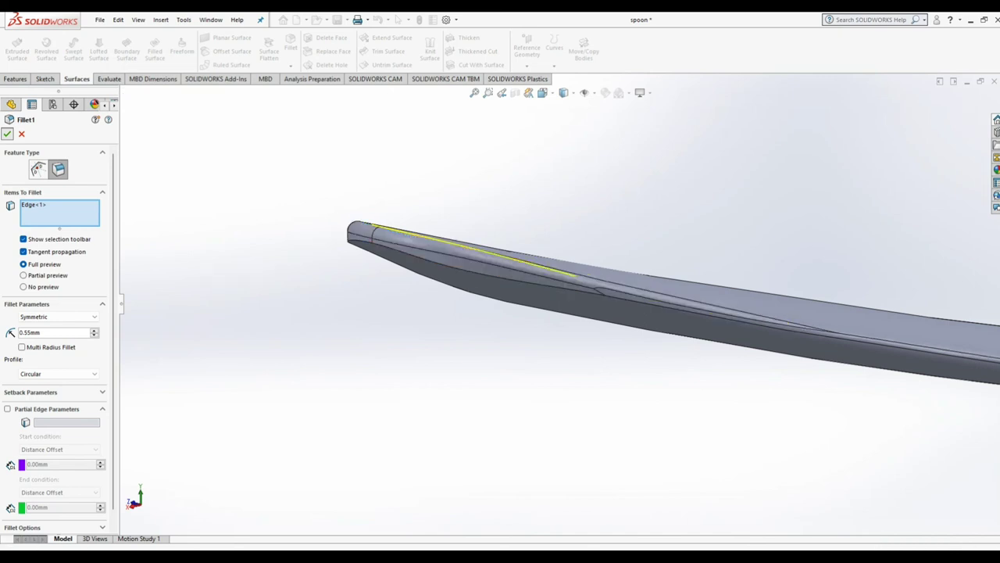
middle_click_drag(625, 313, 547, 297)
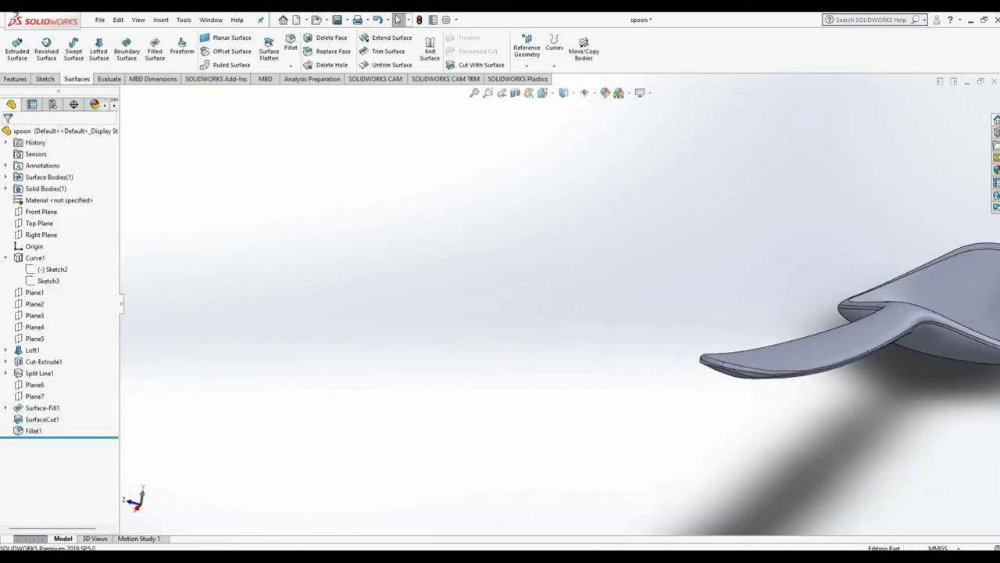
Step: In the Front view, begin a second fillet on the lower handle edge
middle_click_drag(625, 313, 547, 234)
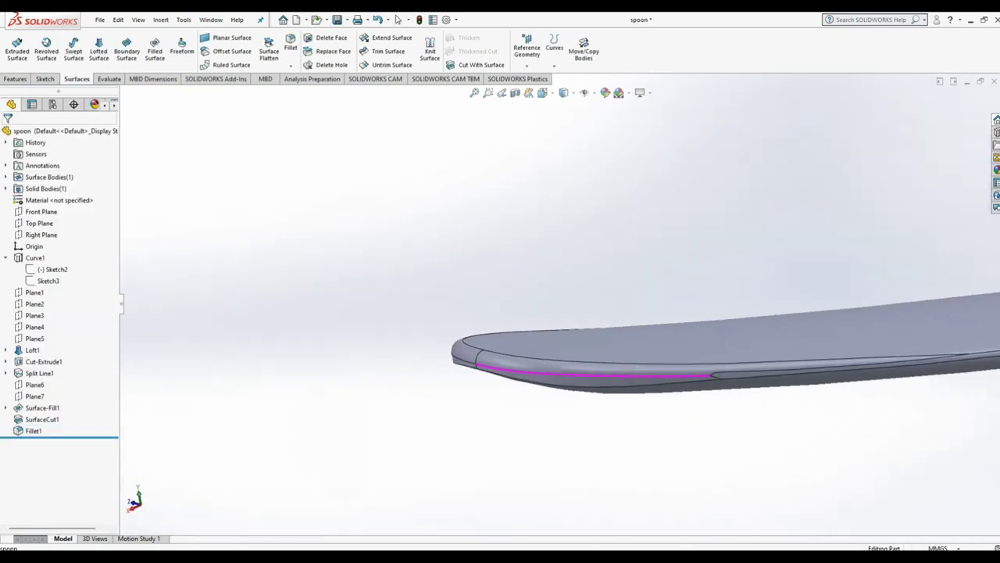
key("ctrl+1")
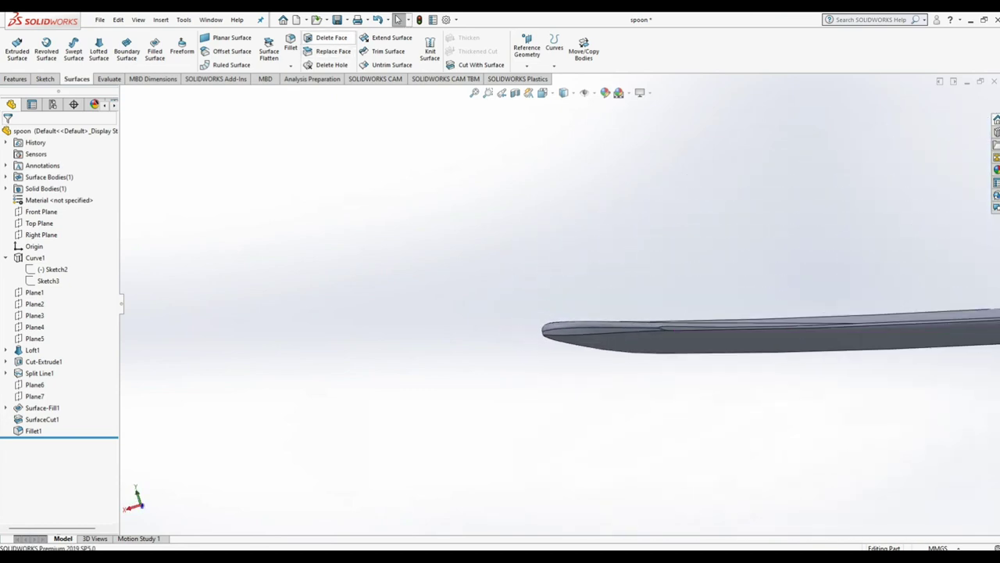
left_click(290, 46)
left_click(602, 332)
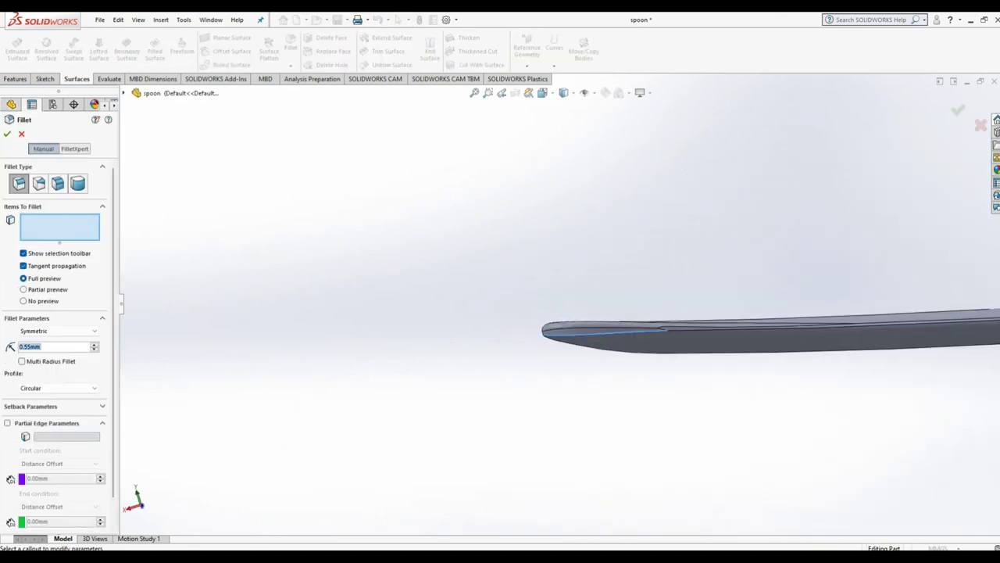
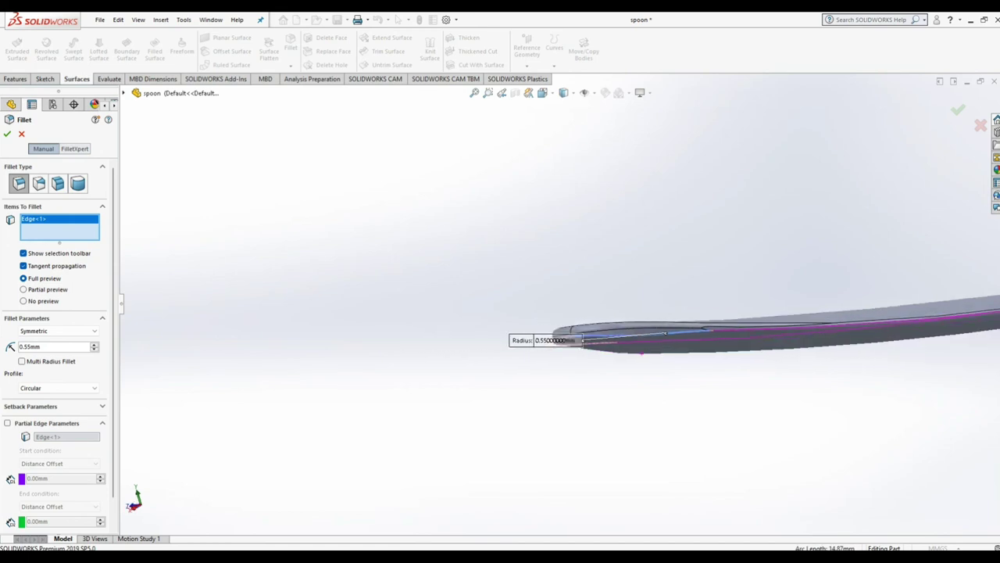
Step: Commit Fillet3, then add Fillet4 of 0.55 mm on the bowl's inner rim edge
key("Return")
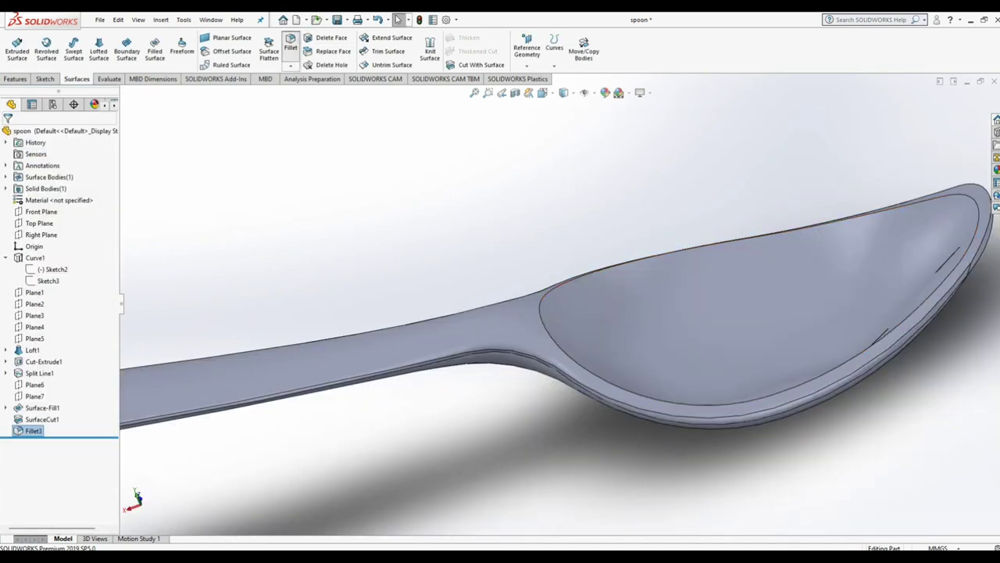
left_click(290, 44)
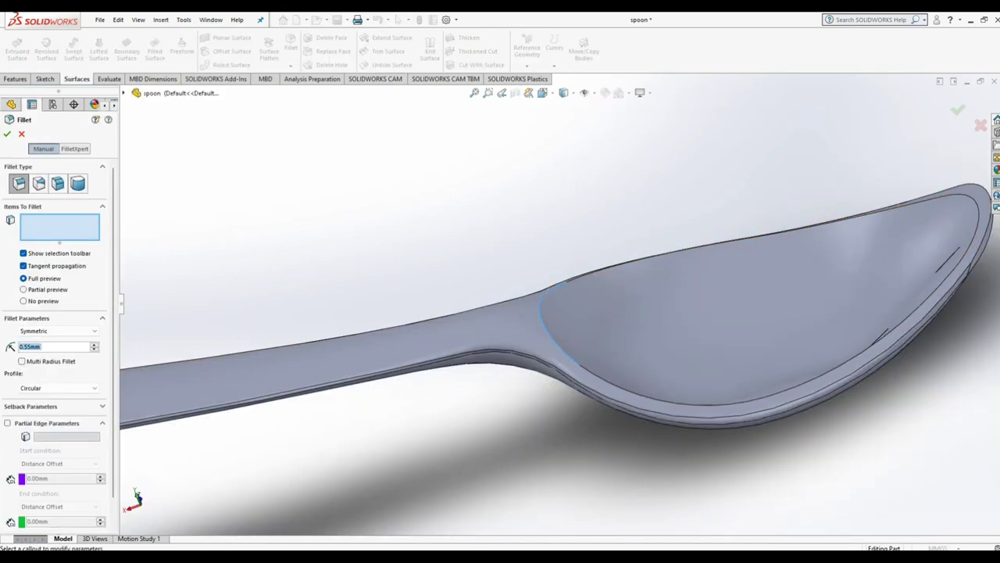
left_click(541, 301)
key("Left")
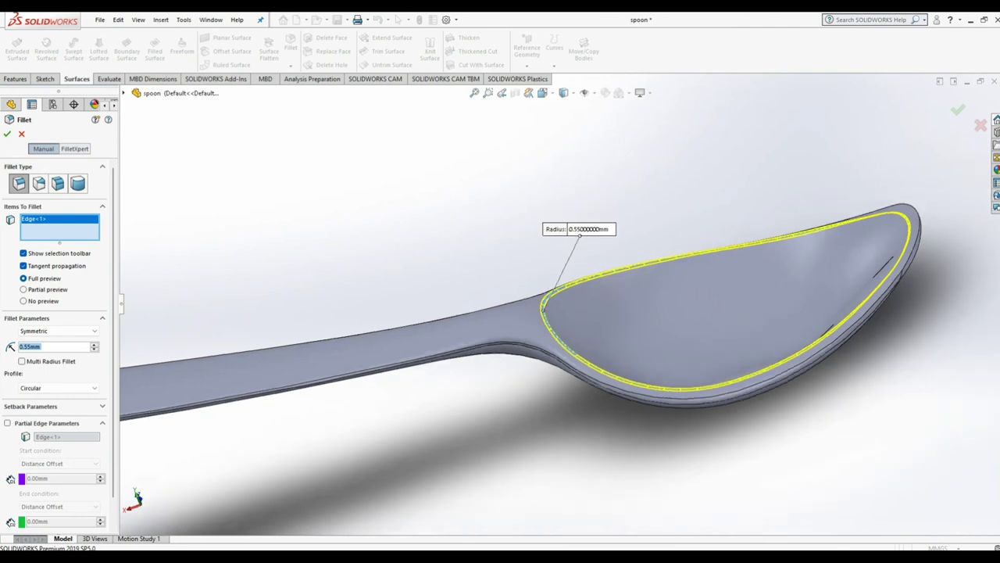
left_click(7, 134)
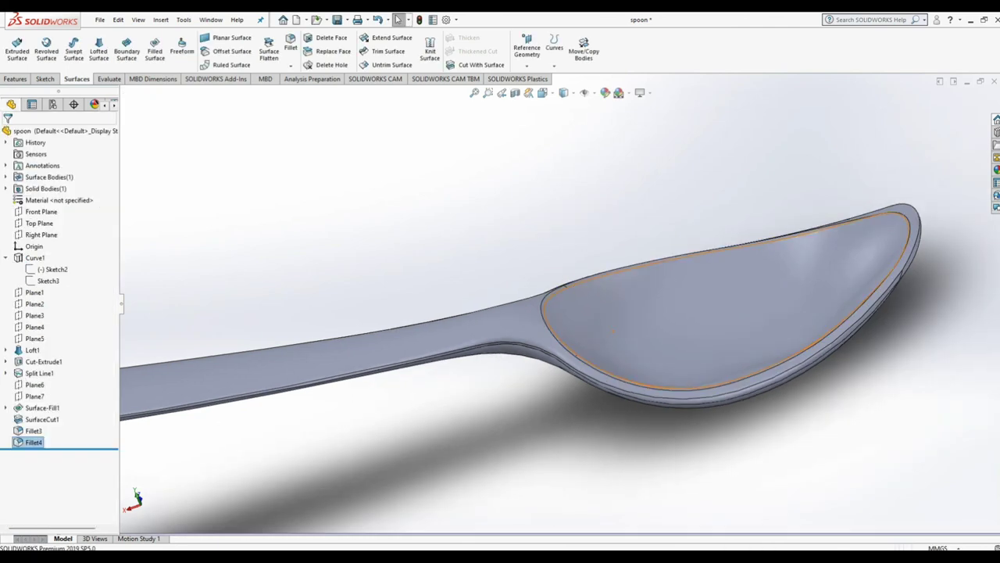
key("Left")
key("Left")
key("Left")
key("Left")
key("Left")
key("Left")
key("Left")
key("Left")
key("Left")
key("Left")
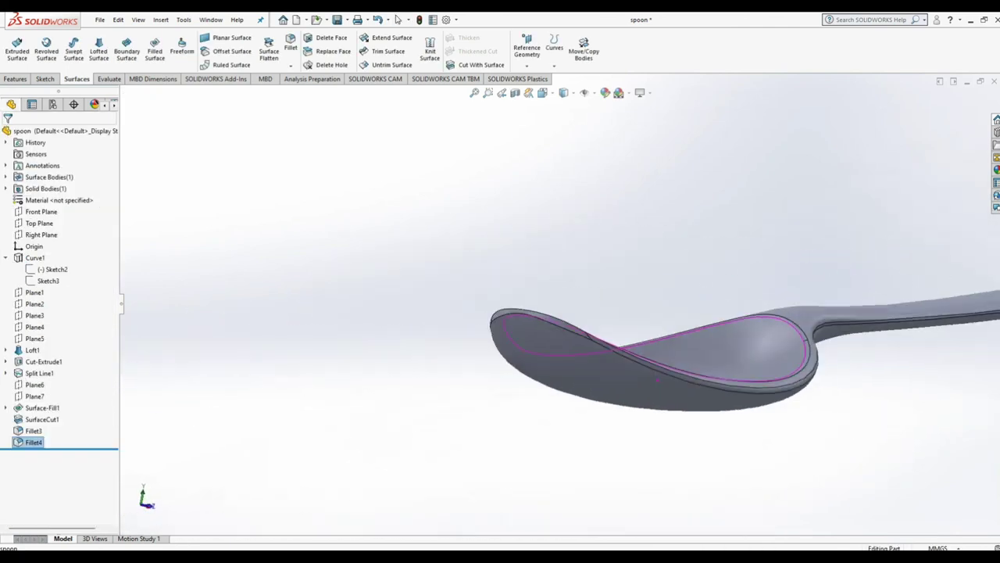
key("Left")
key("Left")
key("Left")
Step: Zoom out from the spoon and bring up the appearances library
scroll(333, 375, "down", 1)
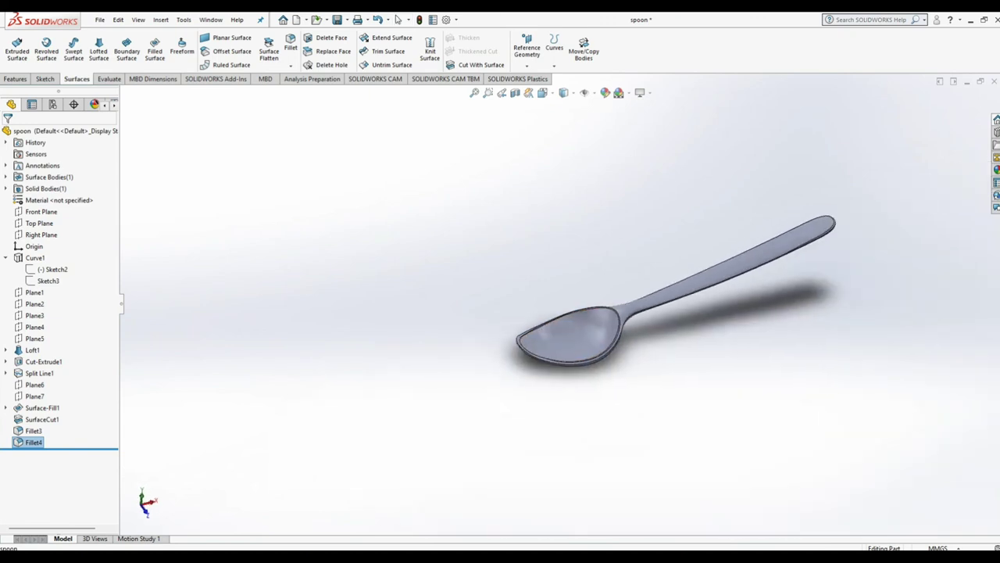
scroll(332, 374, "down", 3)
scroll(332, 374, "down", 2)
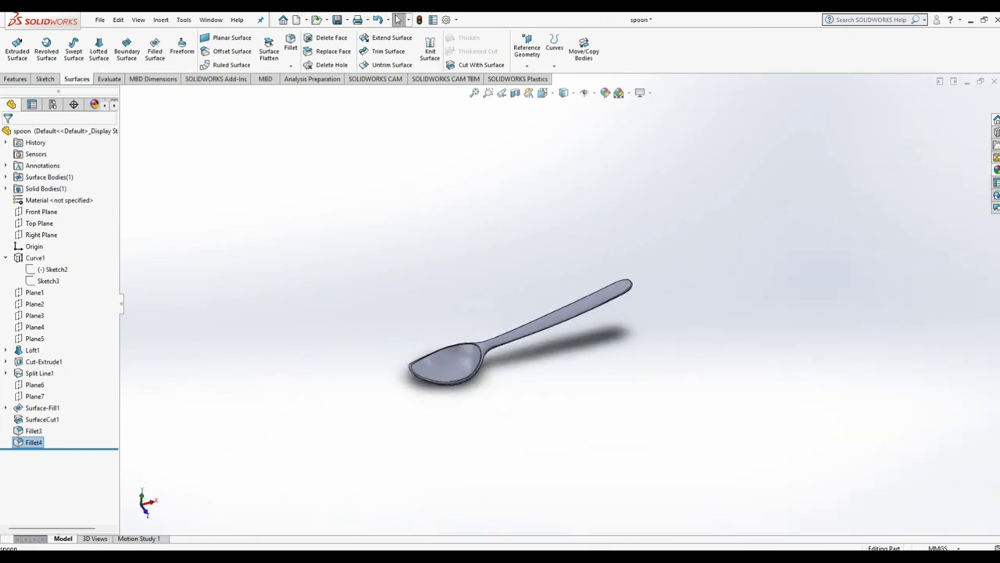
left_click(997, 169)
Step: Apply an Organic > Wood > Oak appearance to the whole spoon
left_click(898, 112)
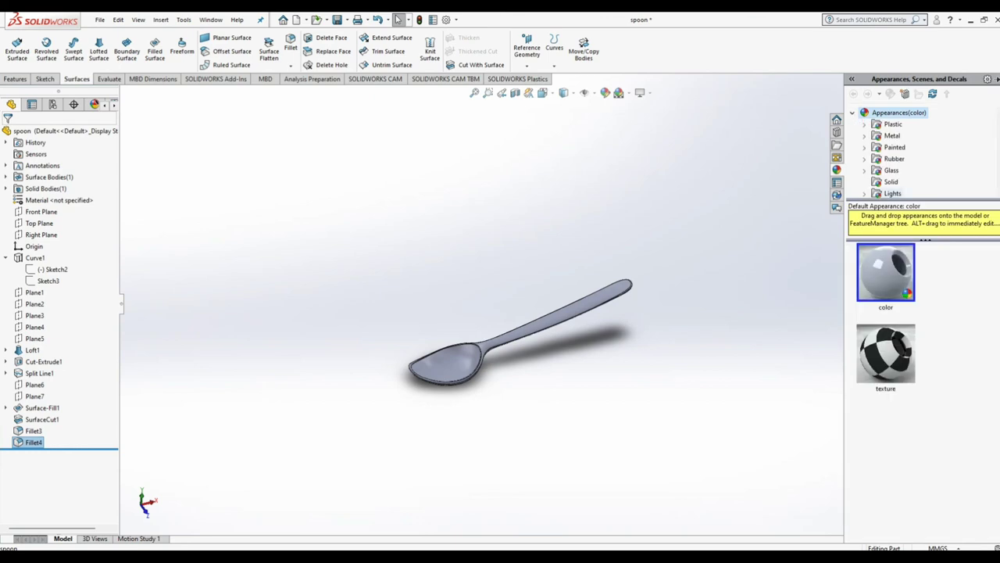
scroll(922, 152, "down", 3)
scroll(922, 152, "up", 1)
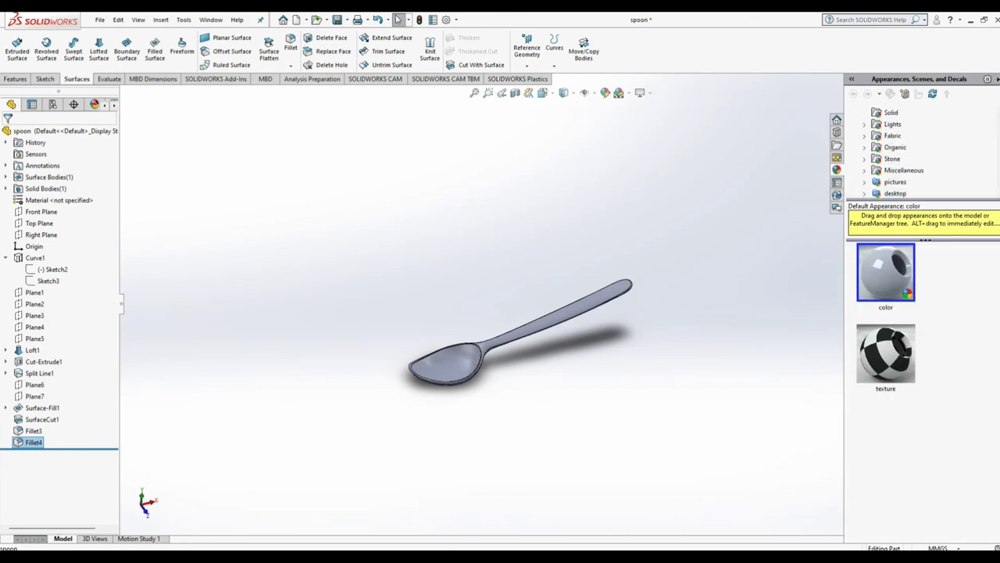
left_click(895, 147)
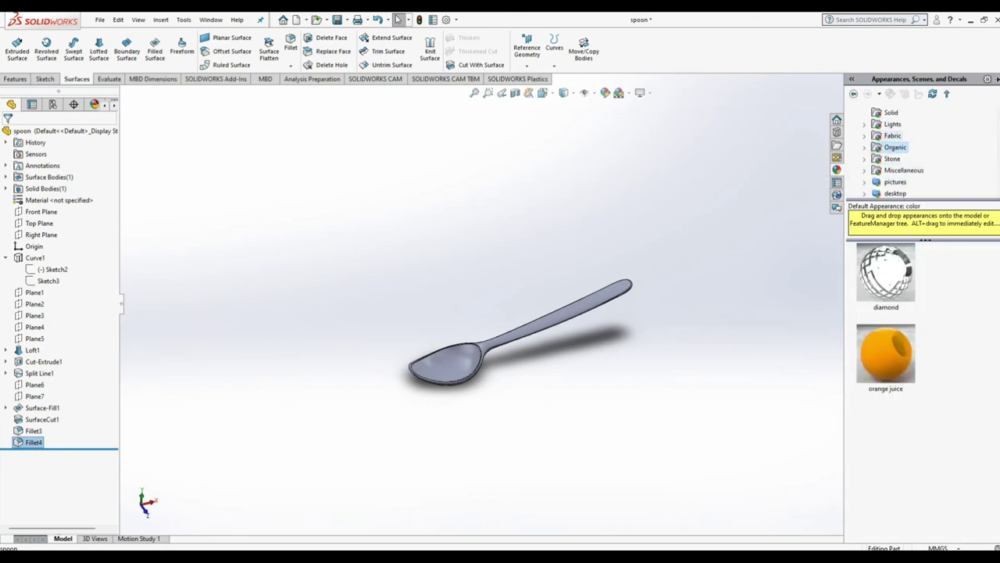
double_click(895, 147)
left_click(904, 124)
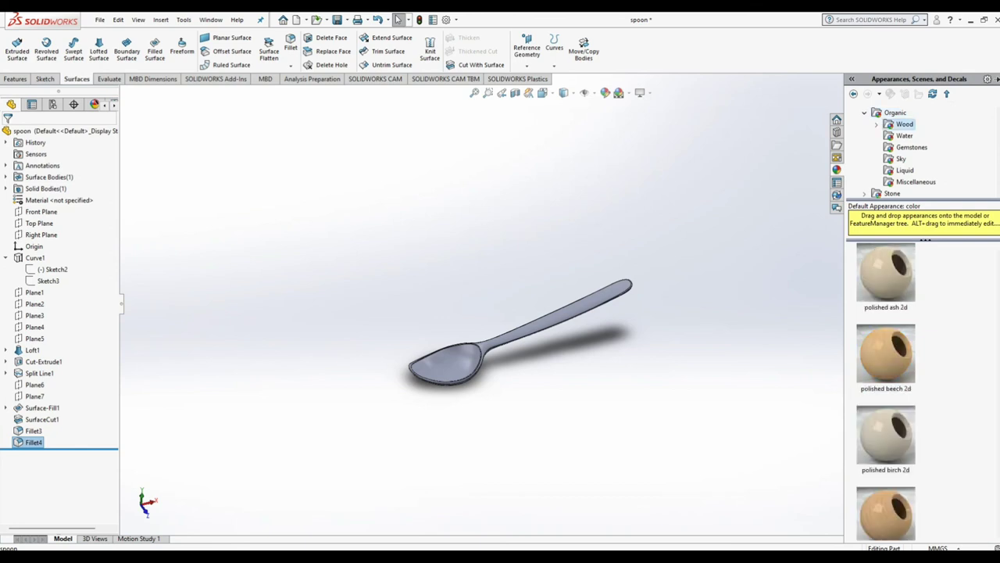
double_click(904, 125)
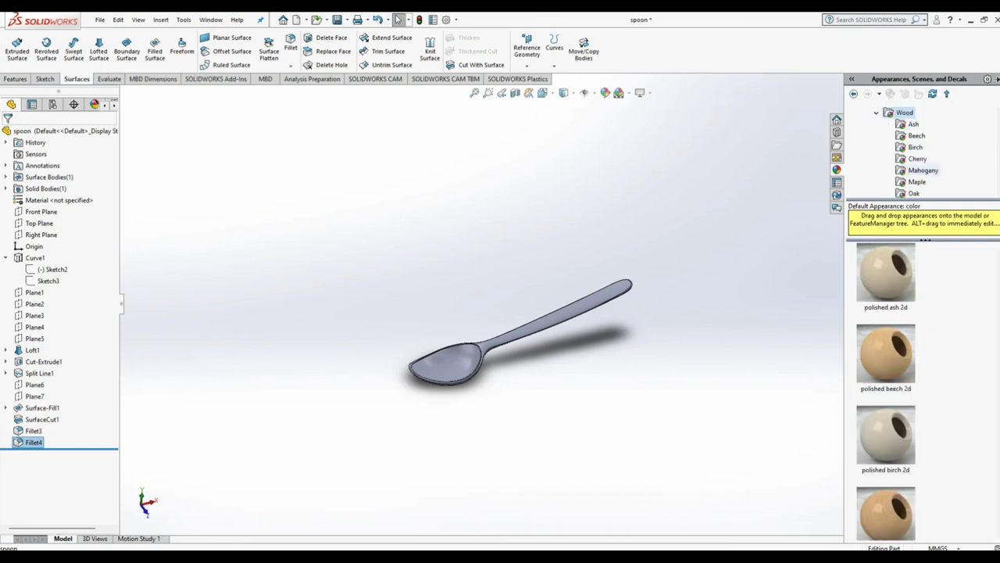
left_click(914, 193)
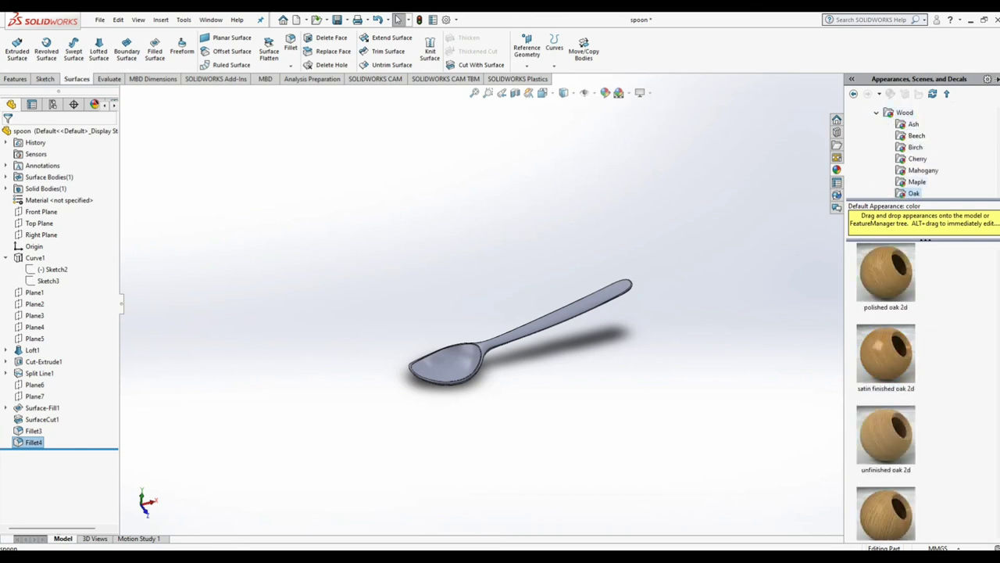
left_click_drag(886, 272, 446, 368)
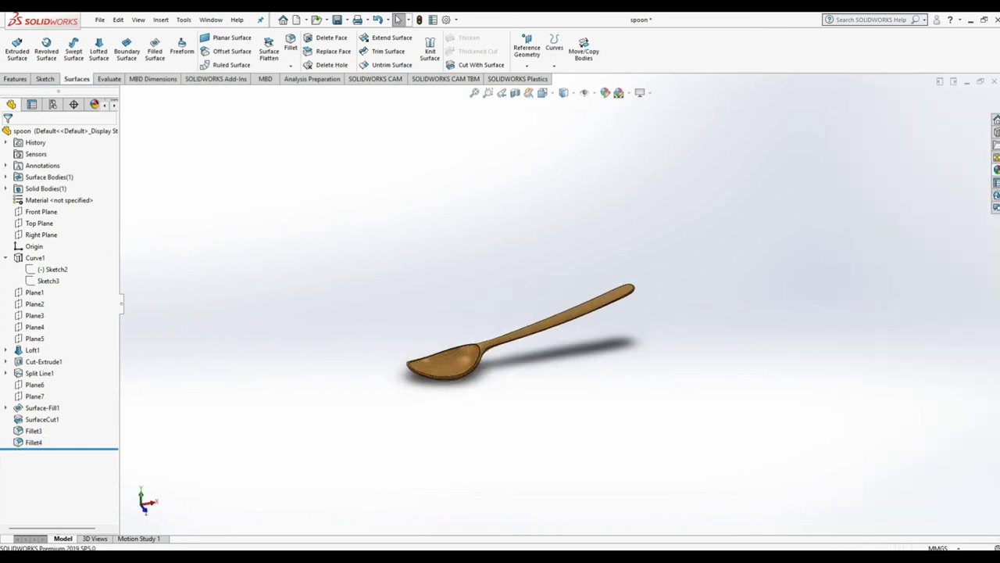
Step: Orbit the oak spoon to a diagonal view and zoom to fit
middle_click_drag(500, 352, 548, 297)
key("ctrl+7")
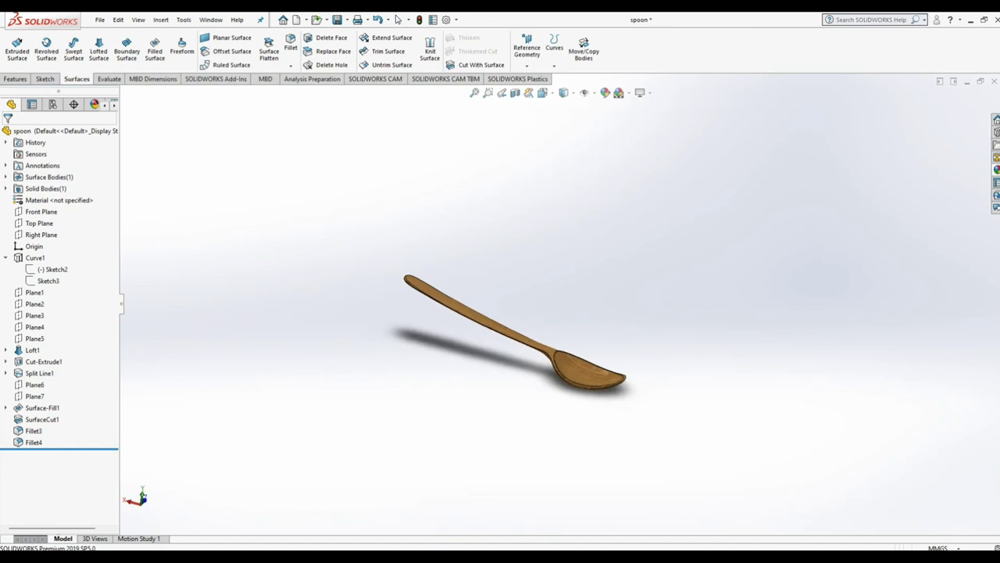
key("f")
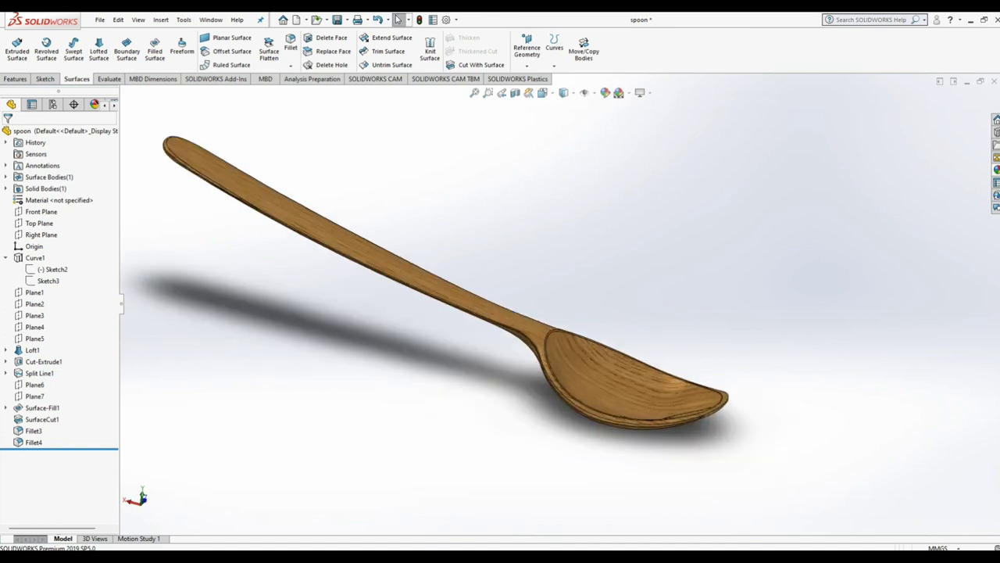